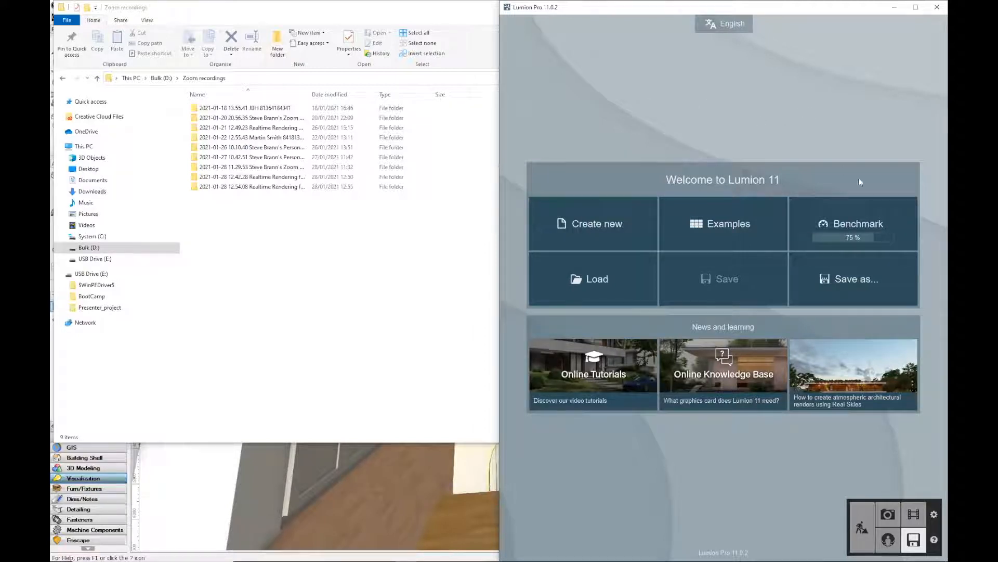
# Open the benchmark results, review the hardware scores, and return to the welcome screen
pyautogui.click(853, 221)
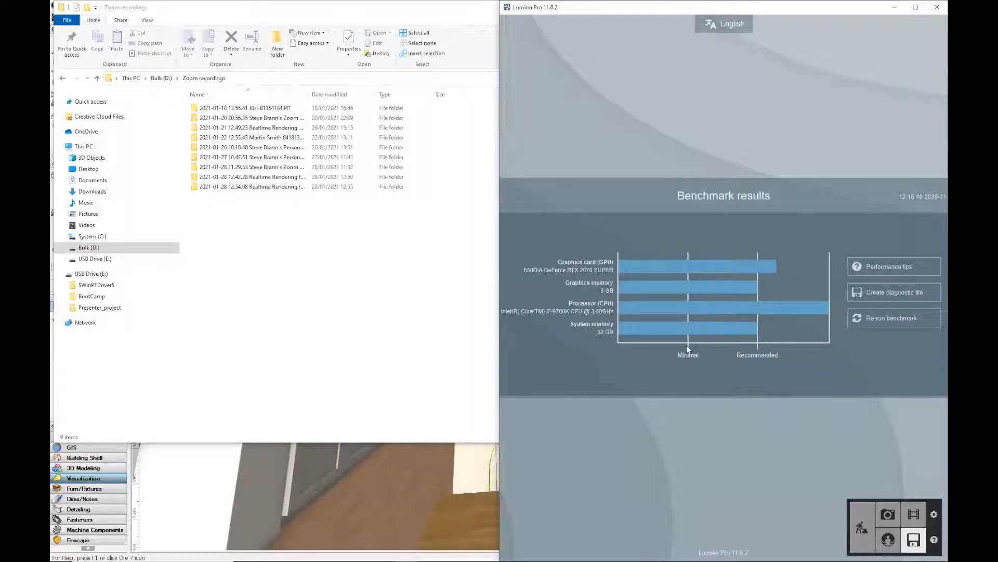
pyautogui.moveTo(759, 339)
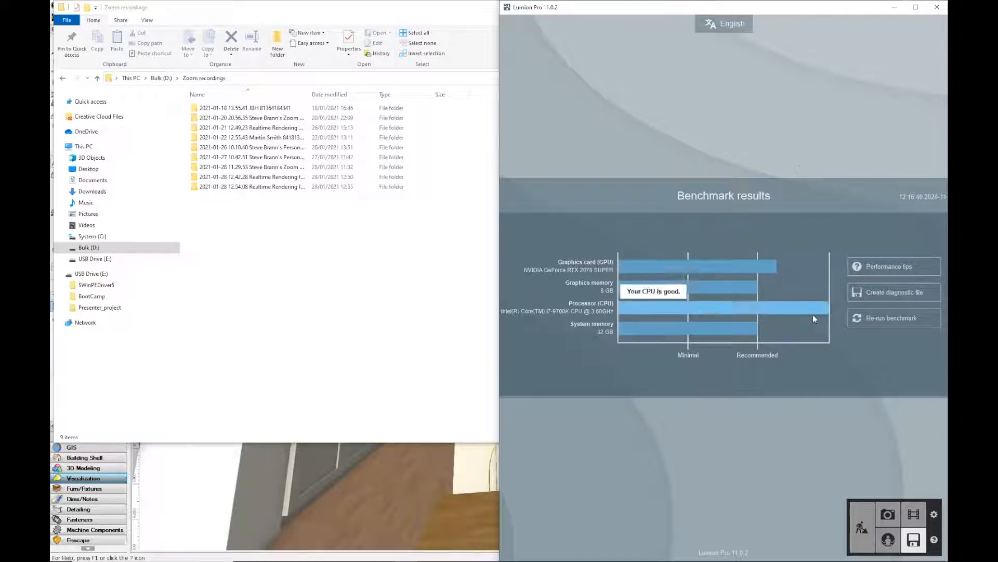
pyautogui.moveTo(791, 269)
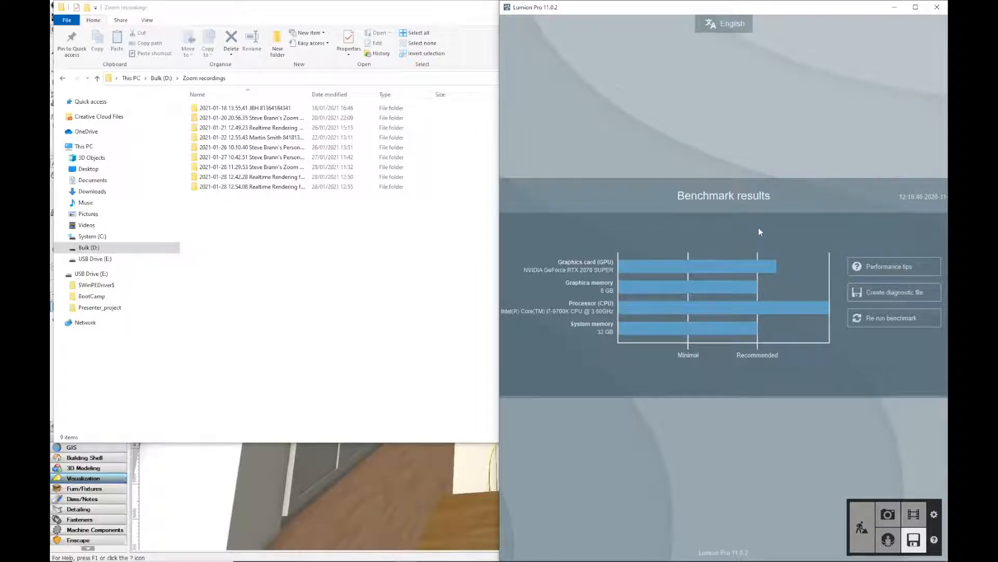
pyautogui.moveTo(591, 271)
pyautogui.doubleClick(576, 13)
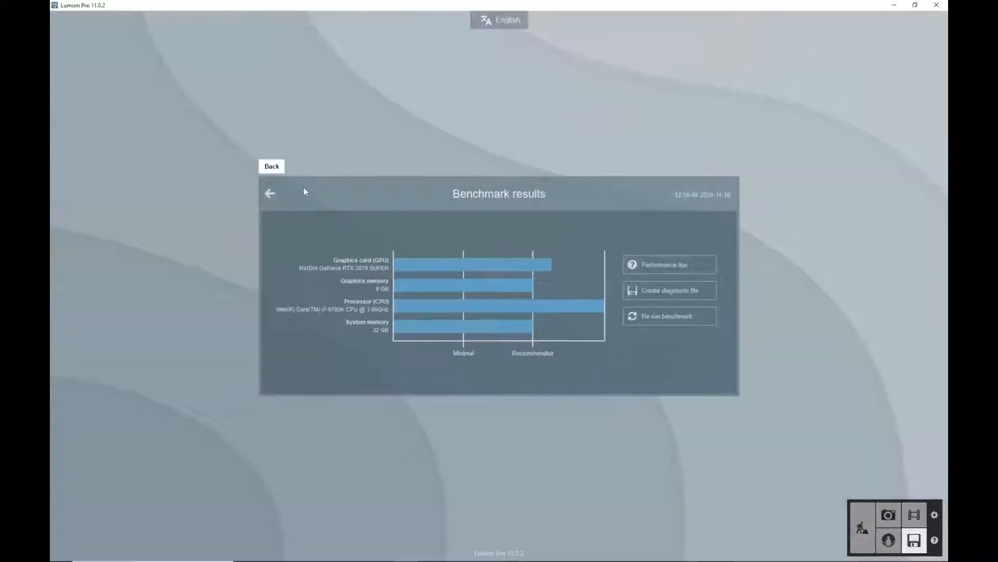
pyautogui.click(267, 193)
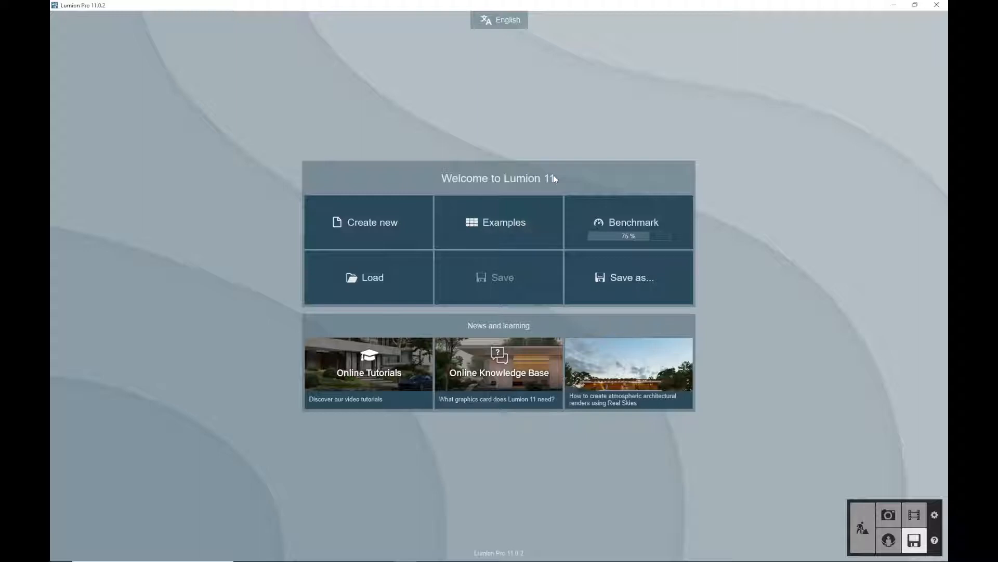
# Browse the example projects and the new-project templates, returning to the welcome screen each time
pyautogui.click(507, 222)
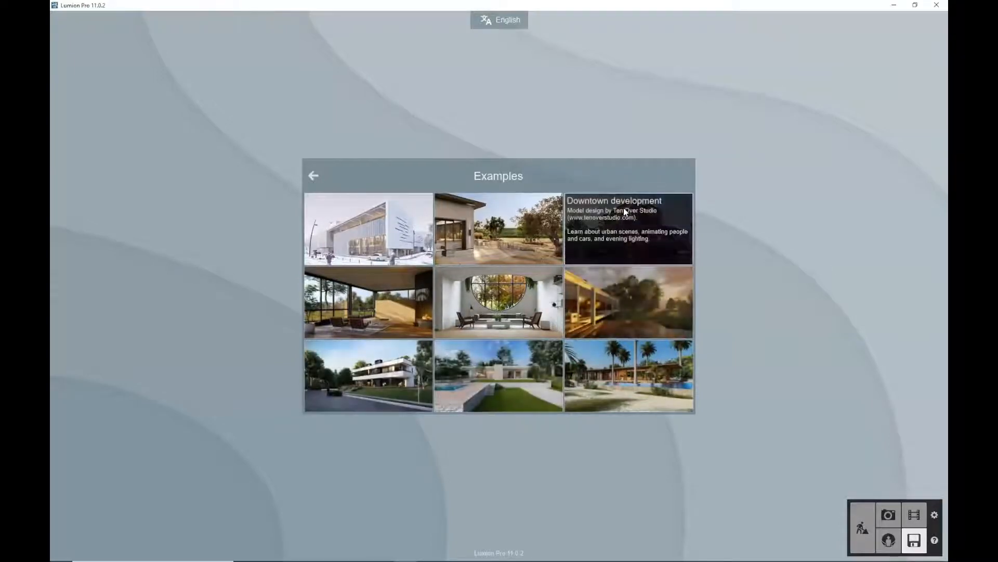
pyautogui.click(312, 175)
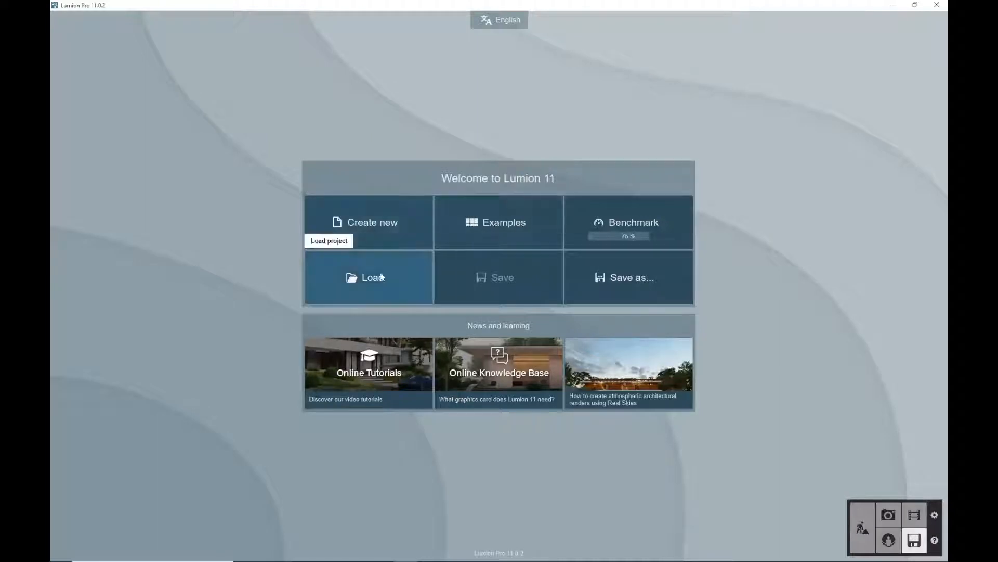
pyautogui.click(388, 221)
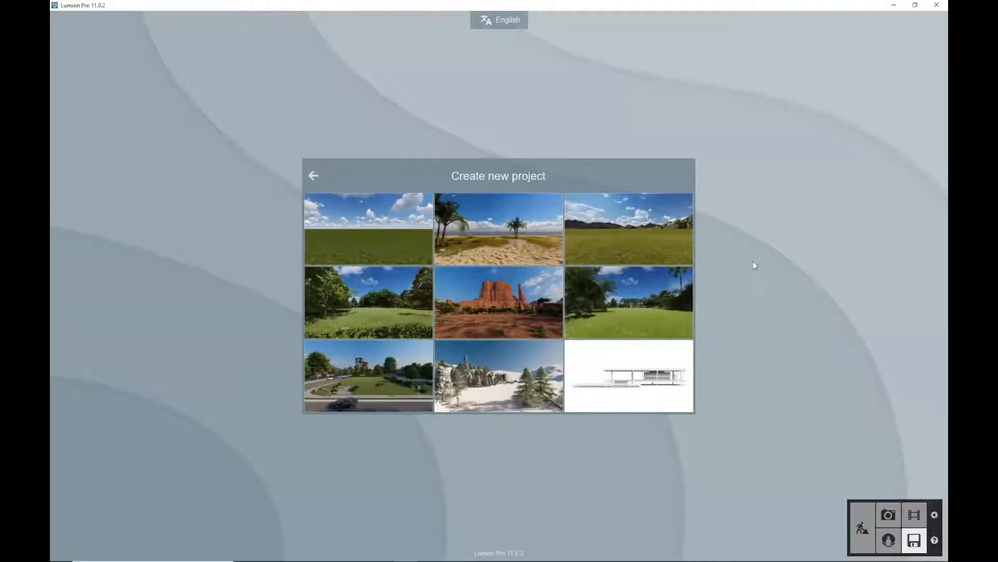
pyautogui.click(314, 174)
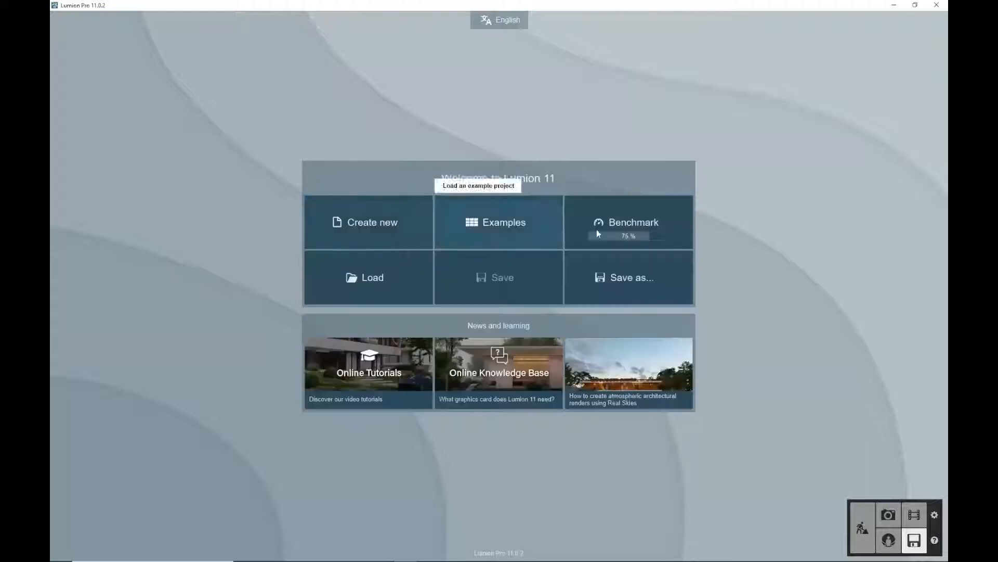
# Load the most recent project and tile the Lumion and Vectorworks windows side by side
pyautogui.click(381, 295)
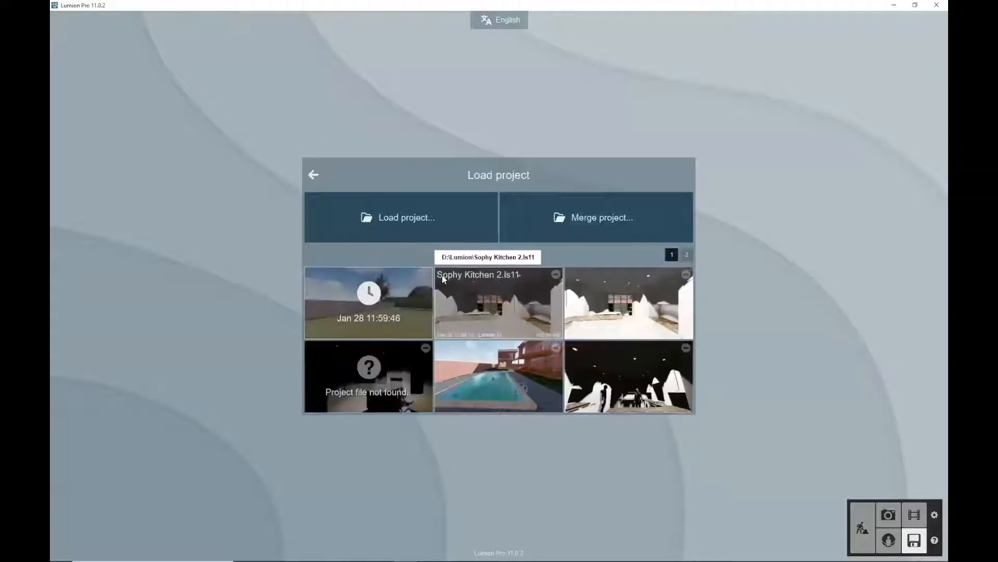
pyautogui.click(354, 301)
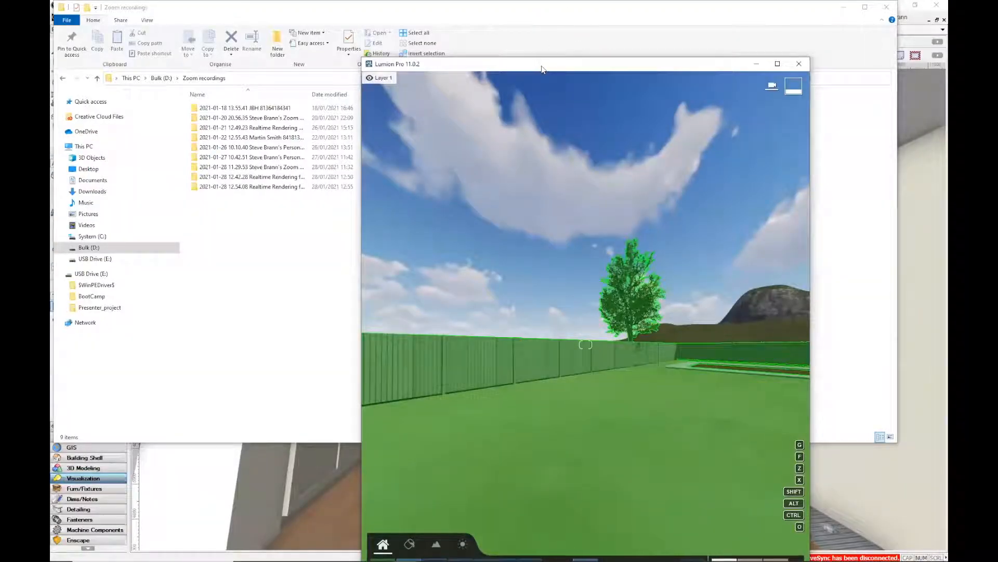
pyautogui.press('super+Right')
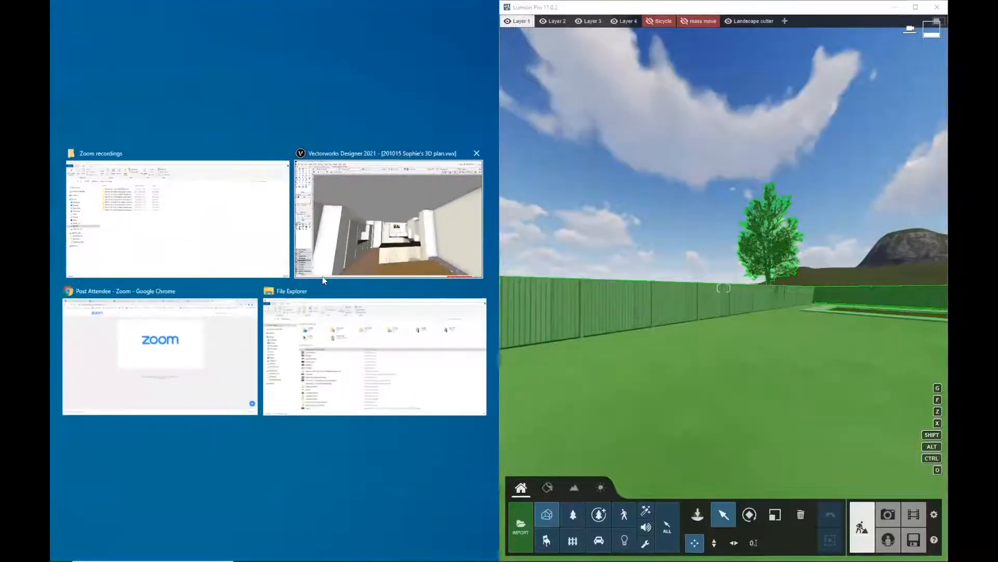
pyautogui.click(369, 190)
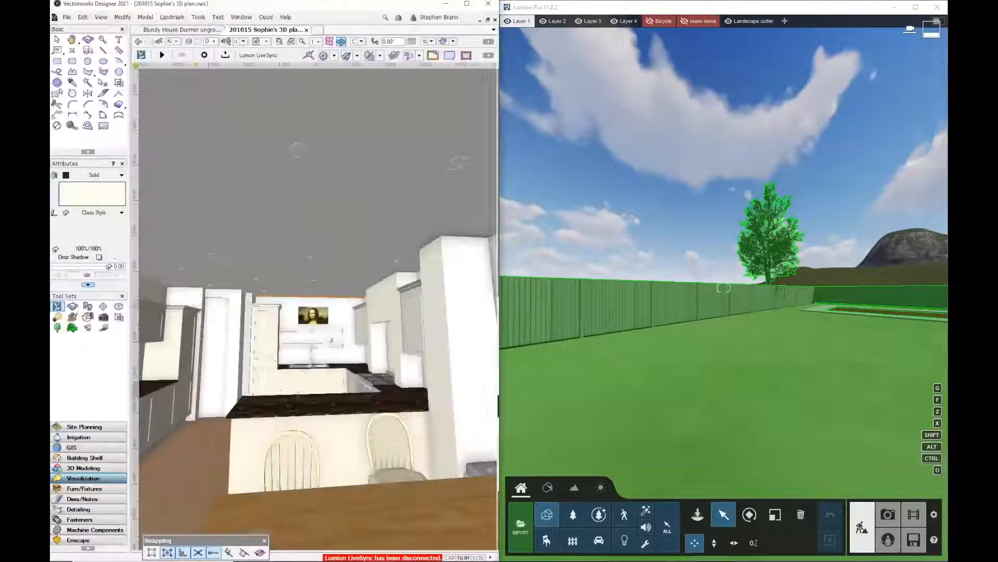
# Switch to the Blundy House Dormer drawing and start Lumion LiveSync for it
pyautogui.click(182, 30)
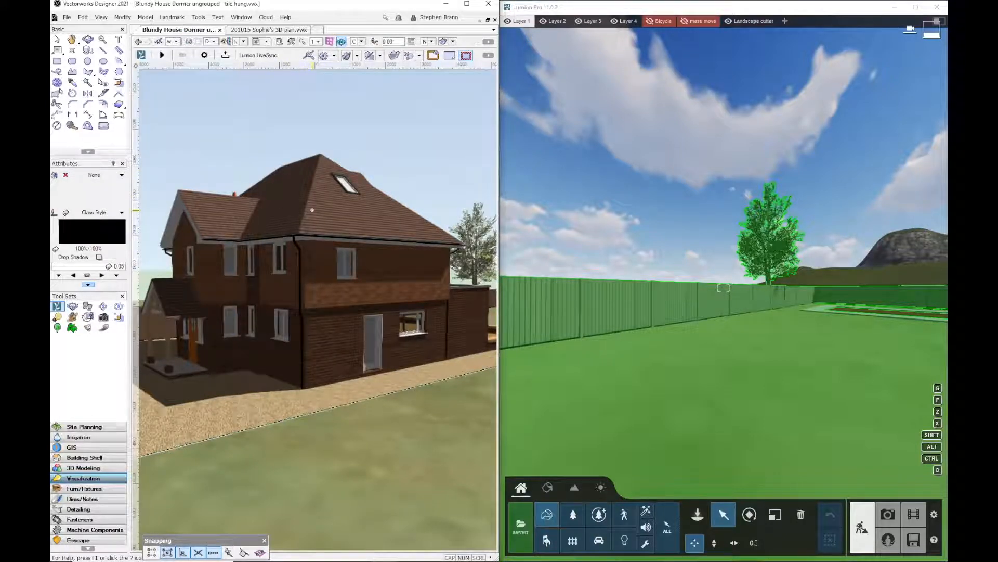
pyautogui.click(162, 54)
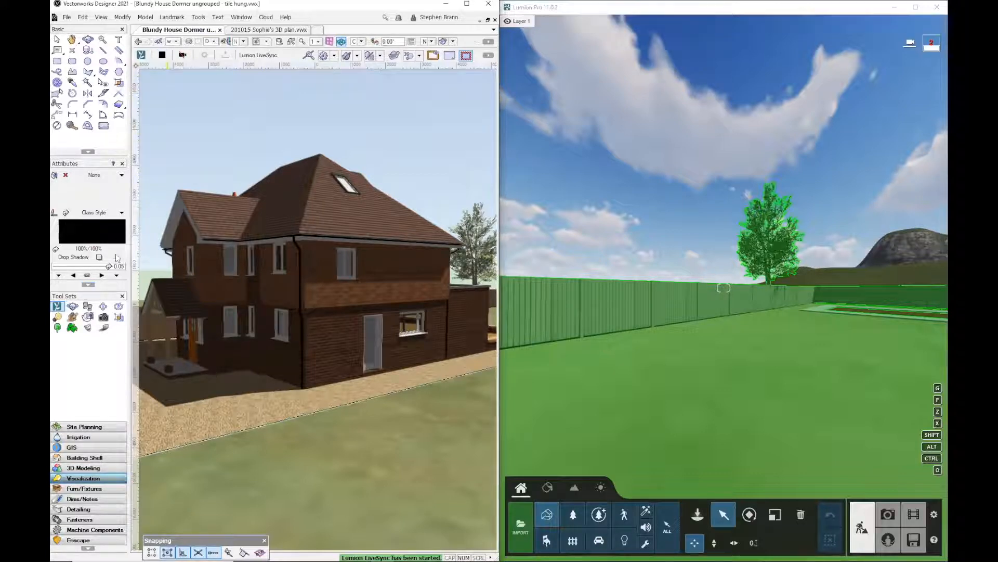
pyautogui.click(57, 307)
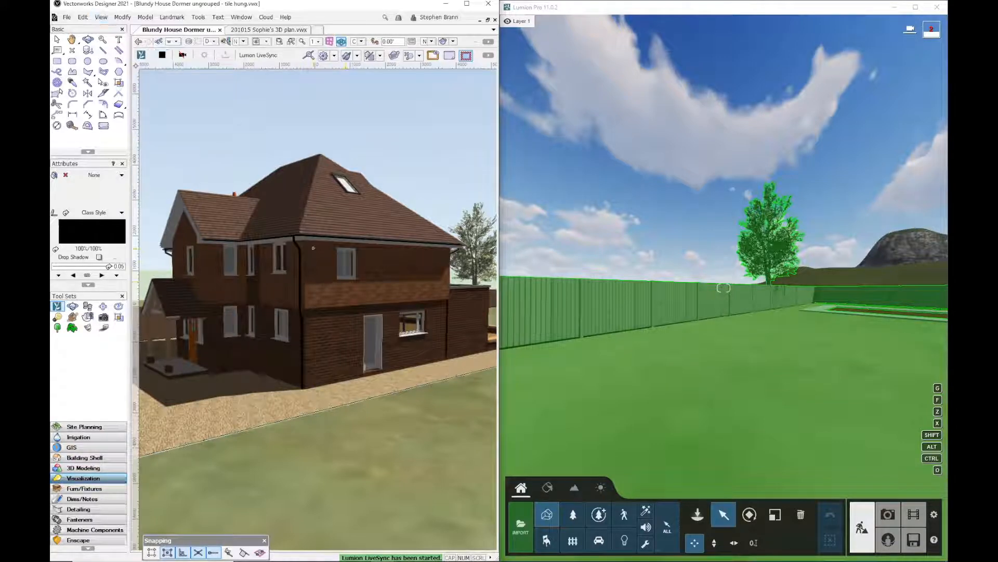
# Orbit and pan the Vectorworks 3D view so the synced Lumion camera follows to the house
pyautogui.scroll(-2, 313, 248)
pyautogui.scroll(1, 313, 248)
pyautogui.moveTo(326, 278)
pyautogui.mouseDown(button='middle')
pyautogui.moveTo(379, 281)
pyautogui.moveTo(366, 266)
pyautogui.moveTo(336, 286)
pyautogui.moveTo(338, 299)
pyautogui.moveTo(331, 291)
pyautogui.mouseUp(button='middle')
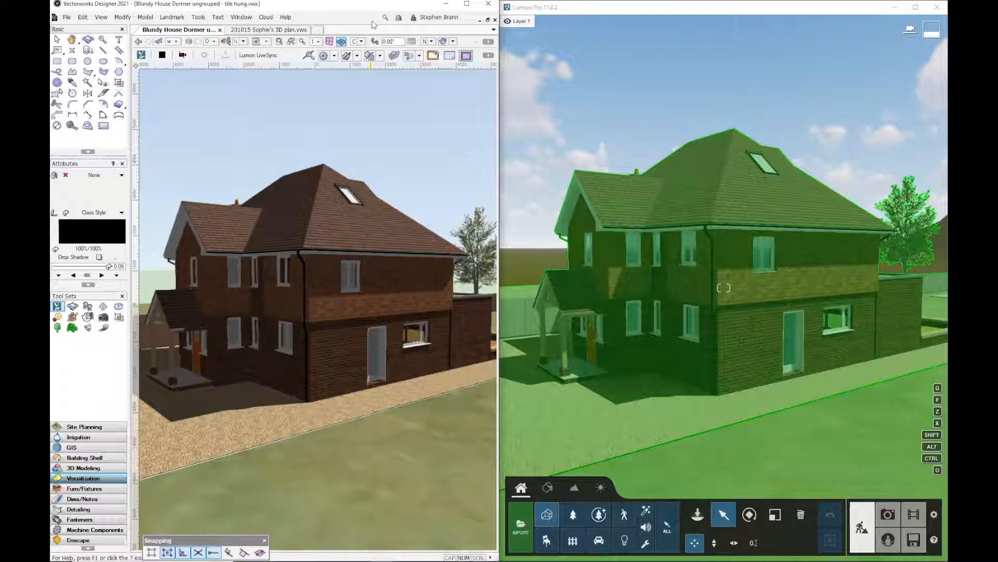
pyautogui.moveTo(323, 267); pyautogui.dragTo(306, 281, button='middle')
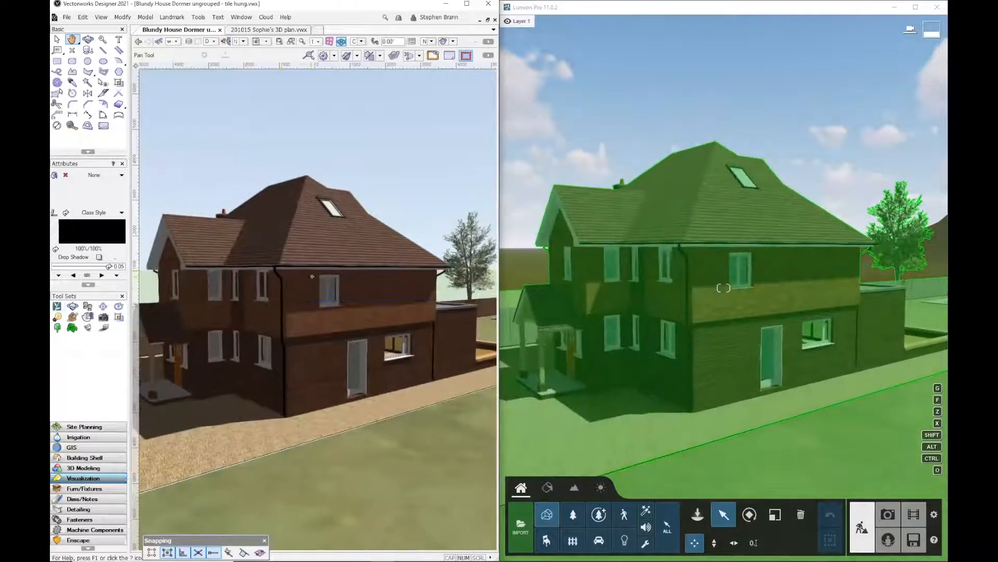
# Draw a rectangle on the lawn, extrude it into a box, and give it a solid fill
pyautogui.click(57, 61)
pyautogui.click(360, 461)
pyautogui.click(424, 457)
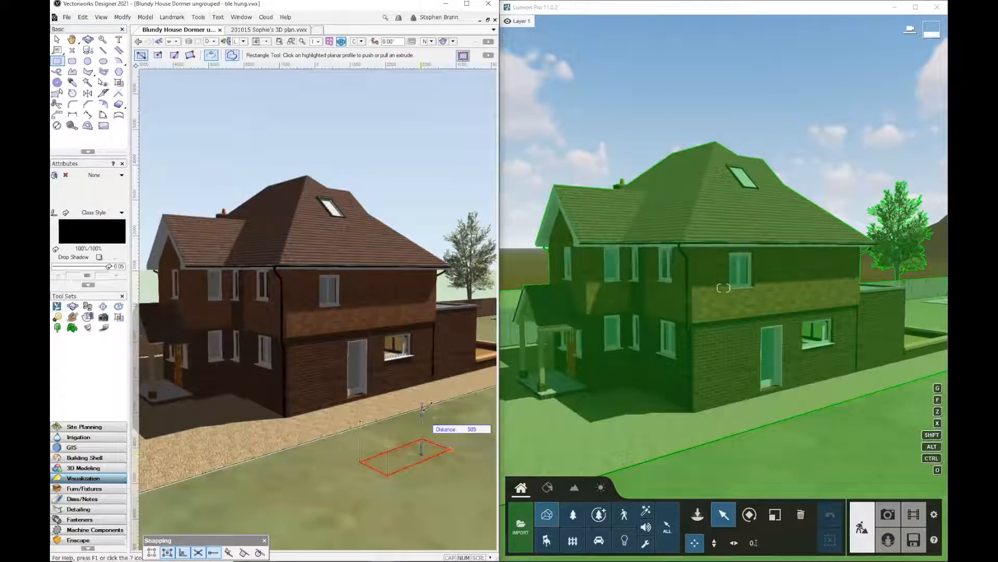
pyautogui.click(415, 347)
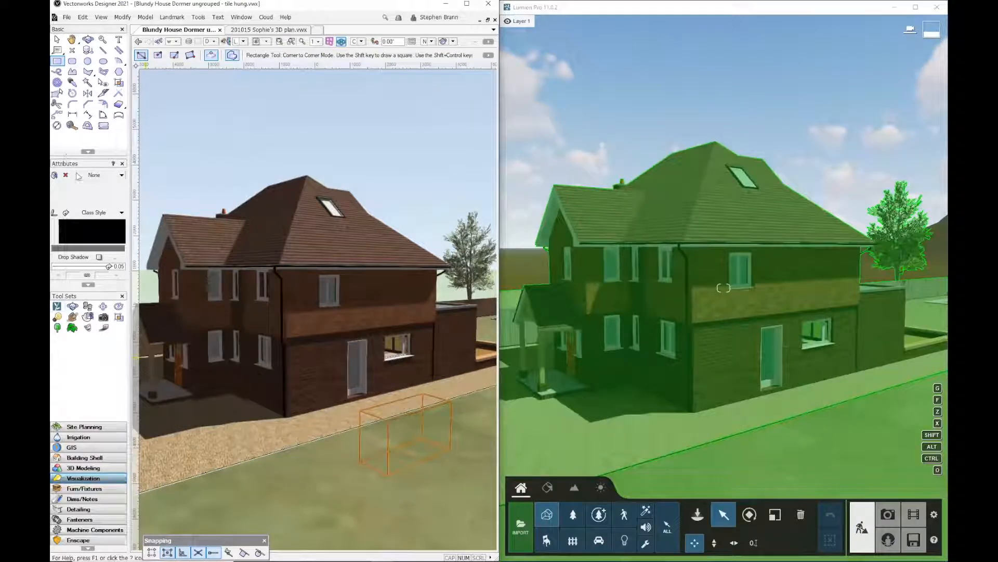
pyautogui.click(78, 175)
pyautogui.click(83, 196)
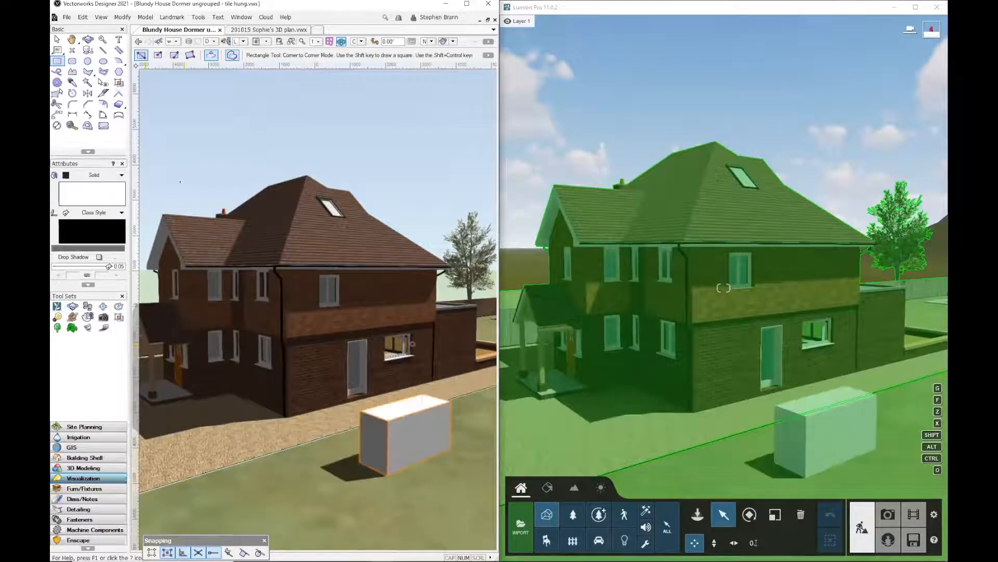
# Select the box on the lawn and delete it
pyautogui.click(57, 40)
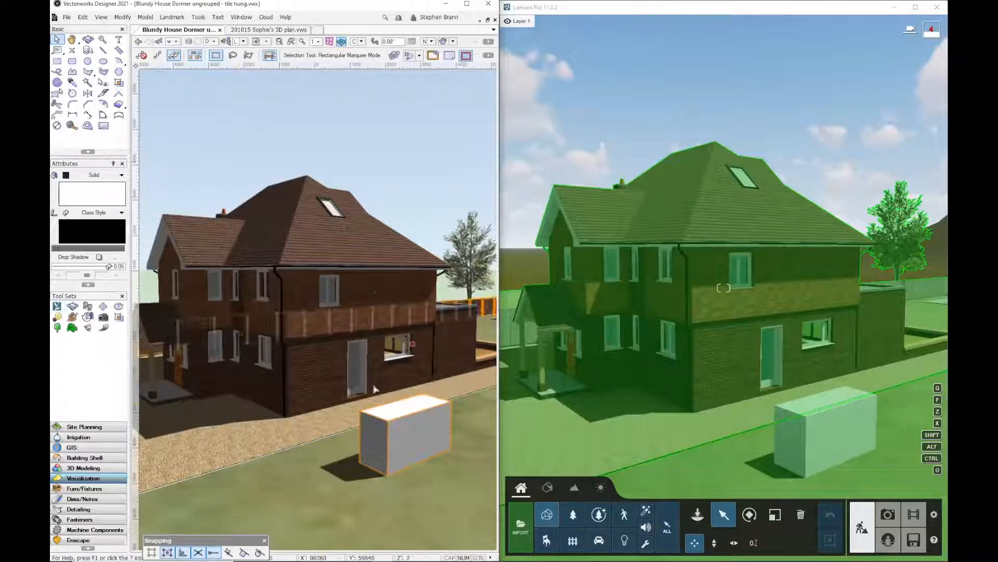
pyautogui.click(398, 418)
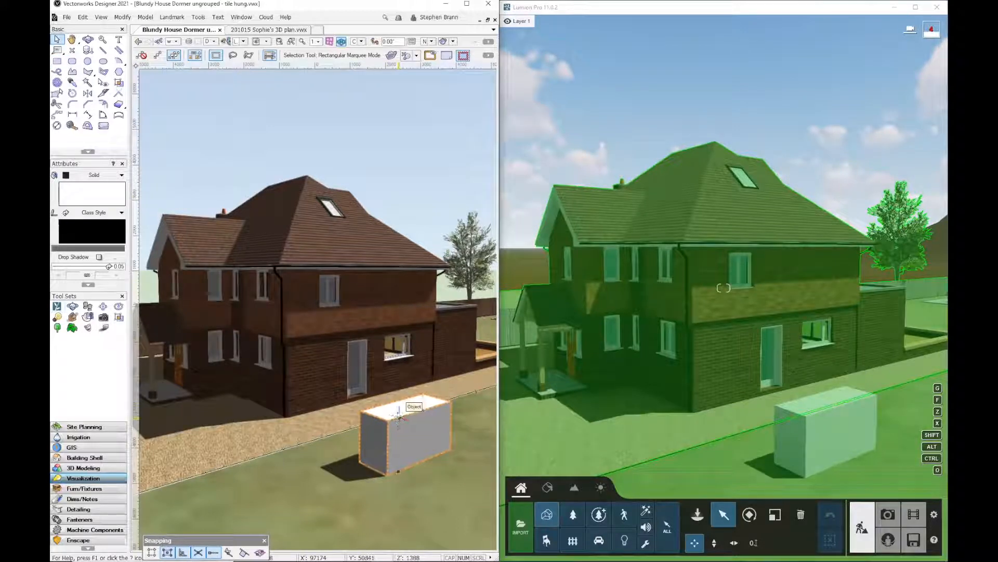
pyautogui.press('Delete')
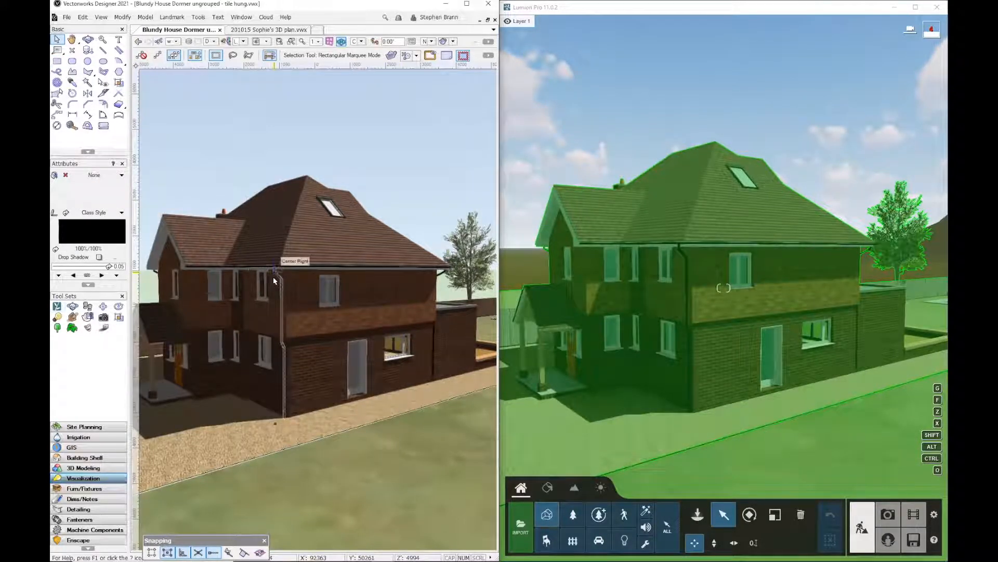
# Maximize the Lumion window and fly the camera in towards the house's roof
pyautogui.click(748, 10)
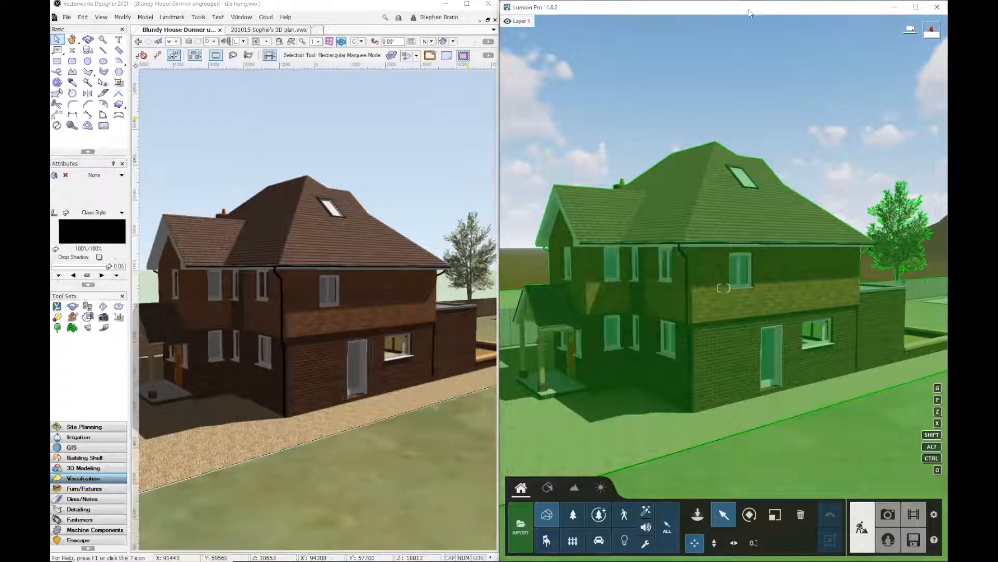
pyautogui.doubleClick(748, 10)
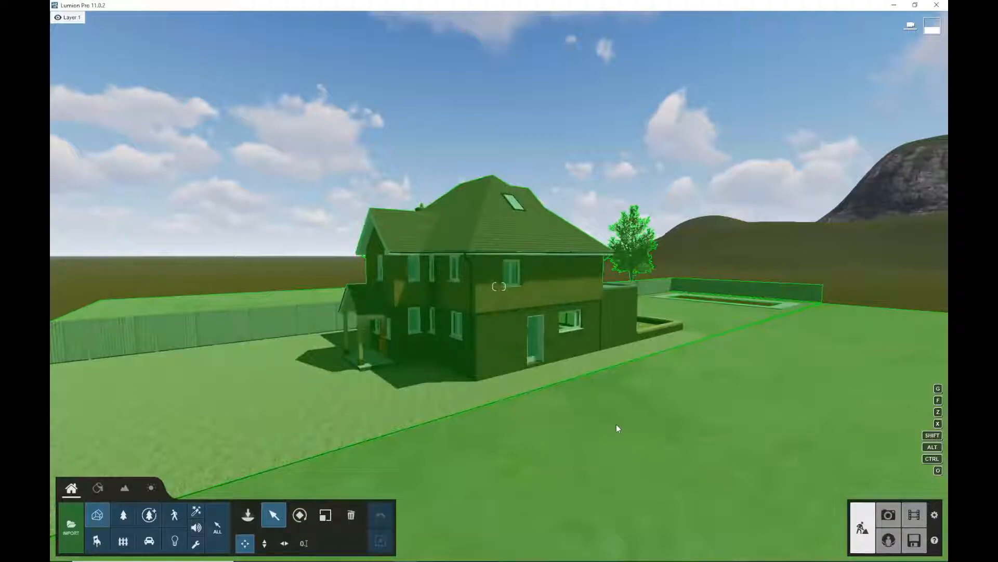
pyautogui.click(726, 185)
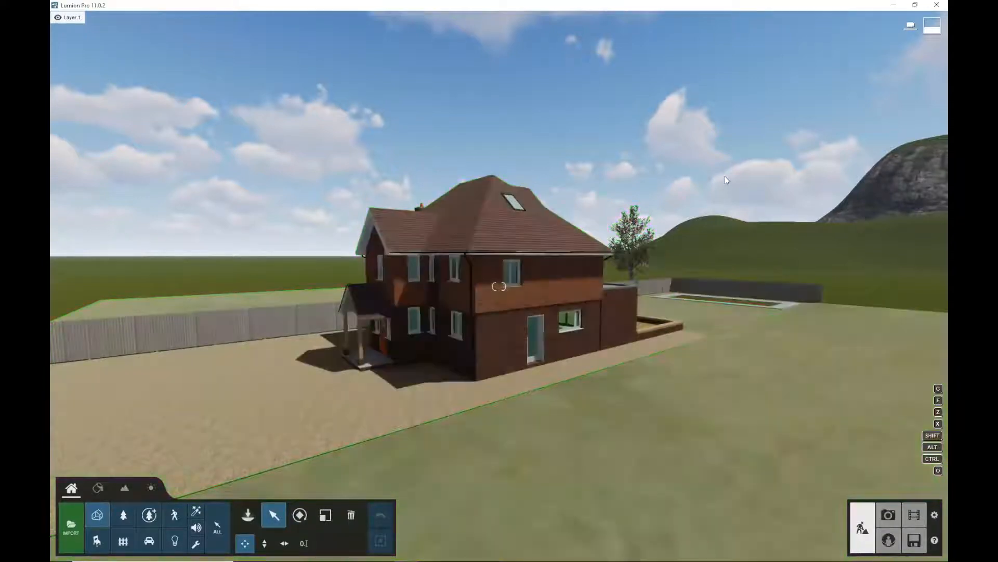
pyautogui.press('w')
pyautogui.press('w')
pyautogui.press('d')
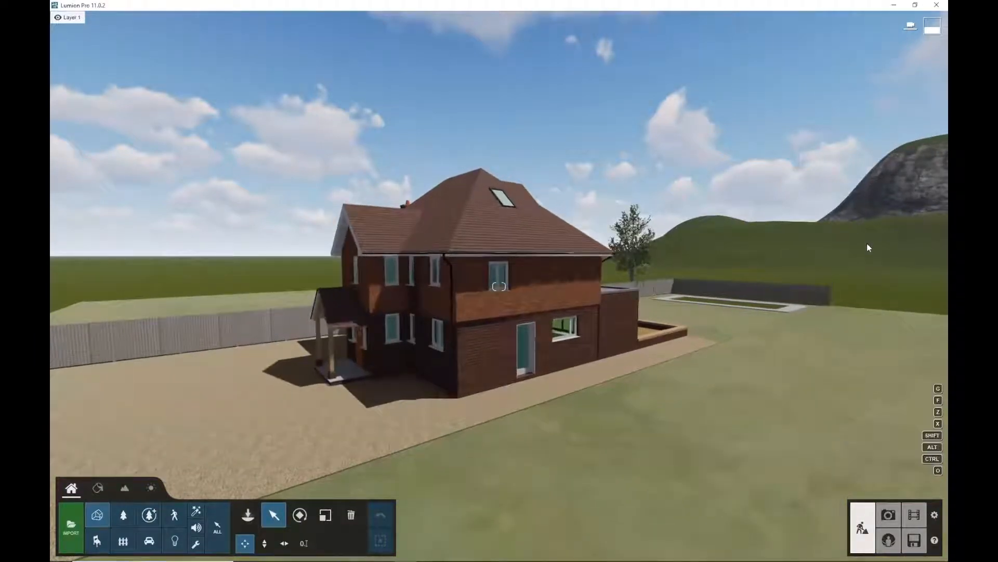
pyautogui.press('w')
pyautogui.press('d')
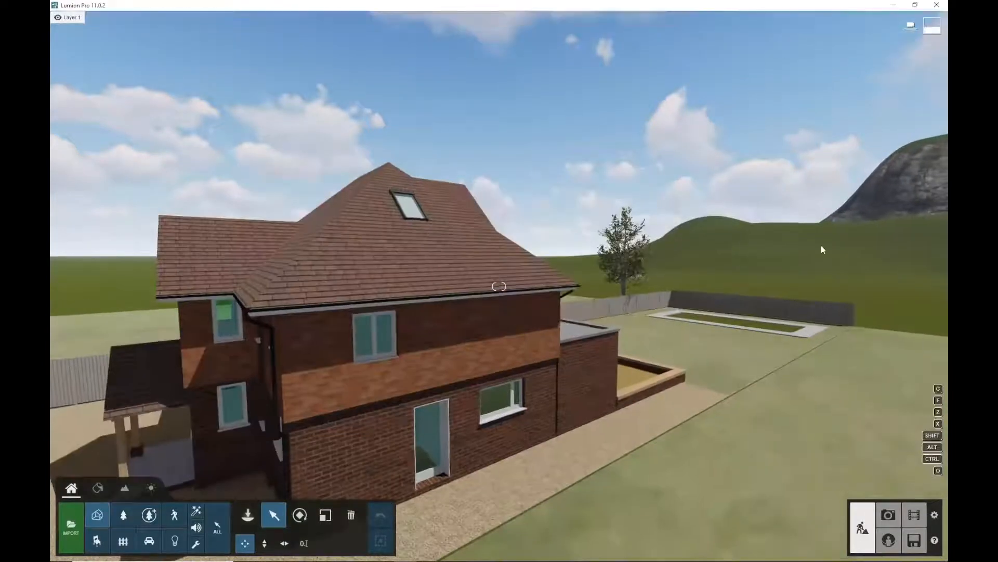
pyautogui.press('w')
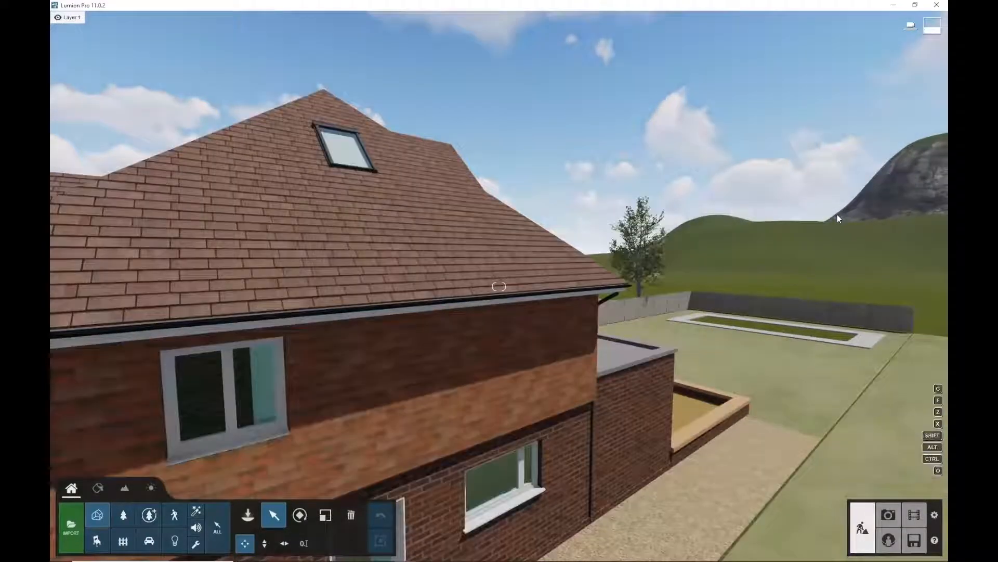
pyautogui.press('w')
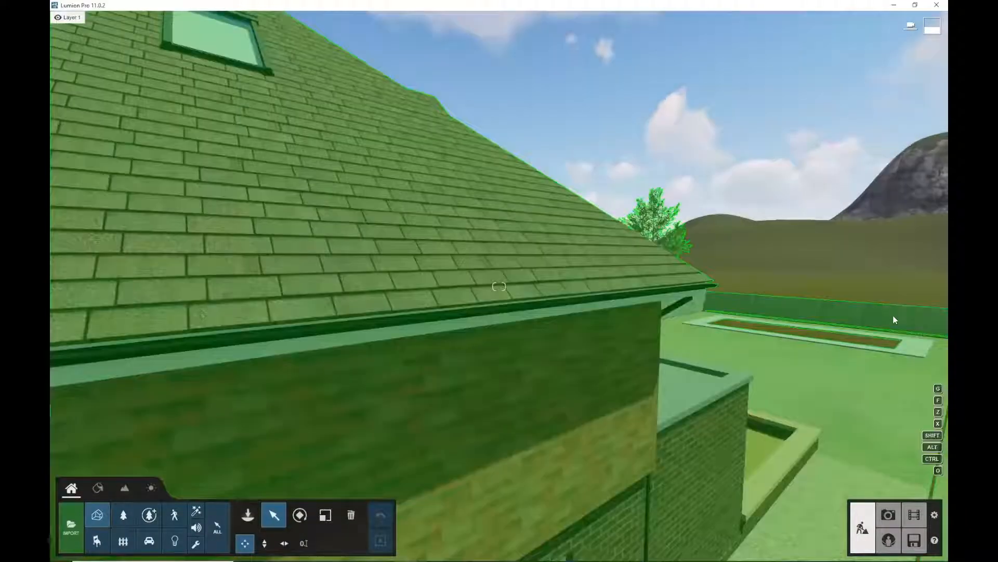
# Navigate the camera over the flat-roofed extension towards the back garden and lawn
pyautogui.press('s')
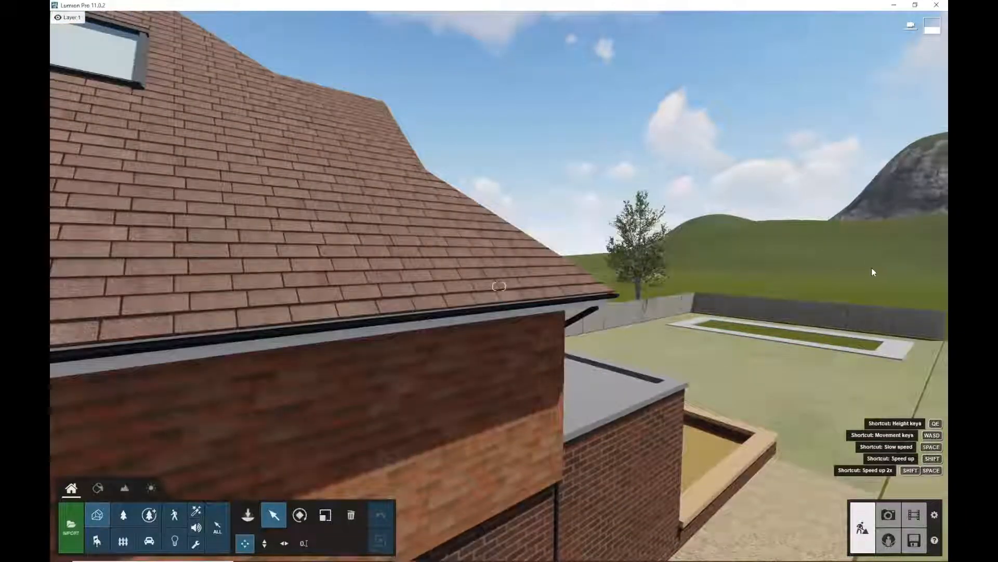
pyautogui.press('w')
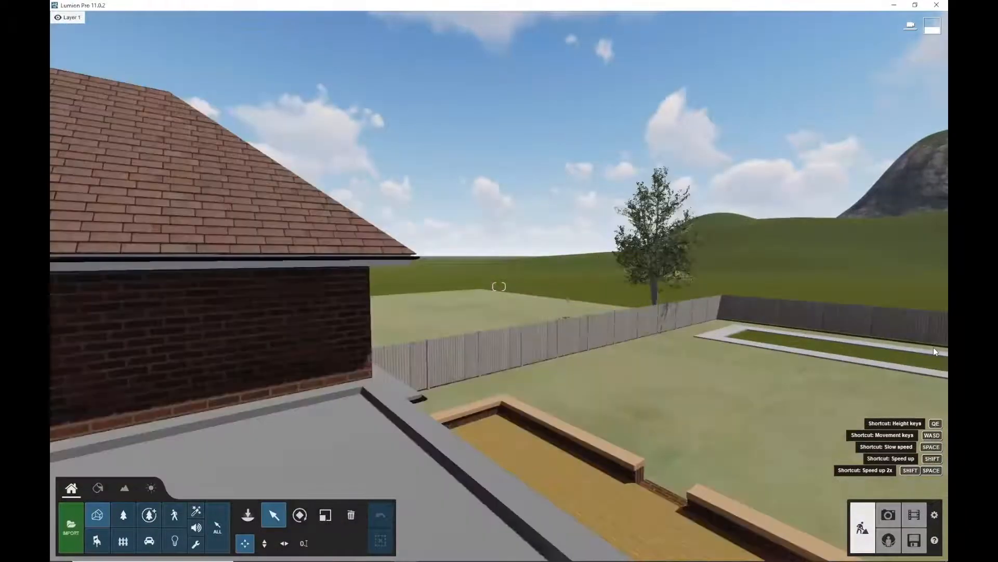
pyautogui.press('w')
pyautogui.moveTo(874, 323); pyautogui.dragTo(942, 320, button='right')
pyautogui.press('w')
pyautogui.moveTo(775, 441); pyautogui.dragTo(815, 380, button='right')
pyautogui.press('w')
pyautogui.moveTo(769, 403); pyautogui.dragTo(873, 312, button='right')
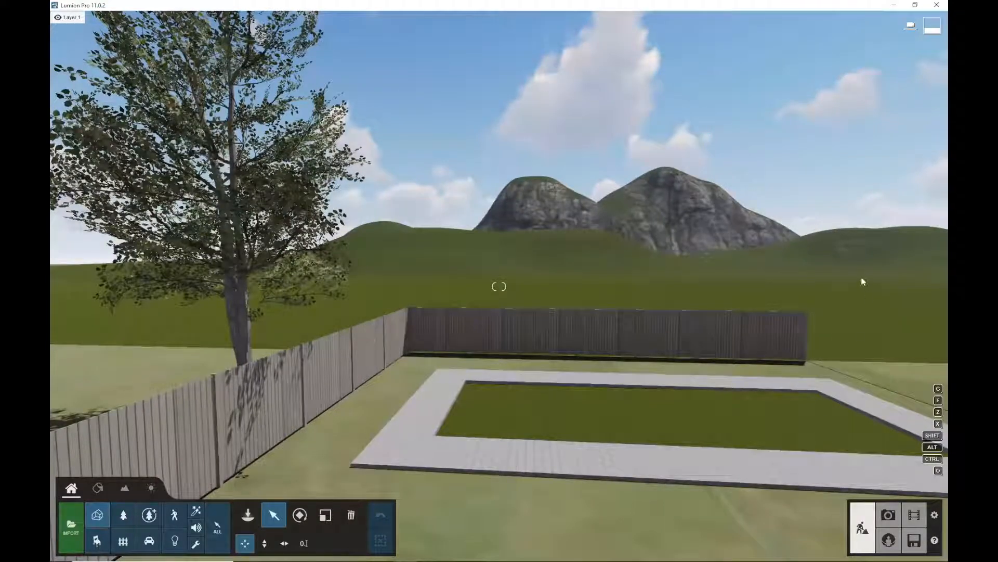
pyautogui.press('s')
pyautogui.press('s')
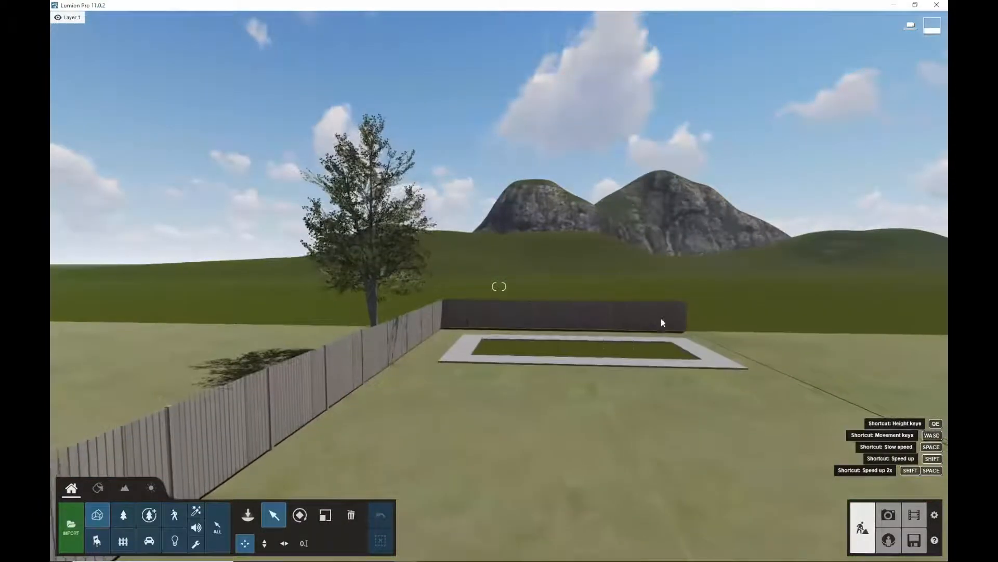
# Place a Landscape cutter utility inside the pool outline on the lawn
pyautogui.press('q')
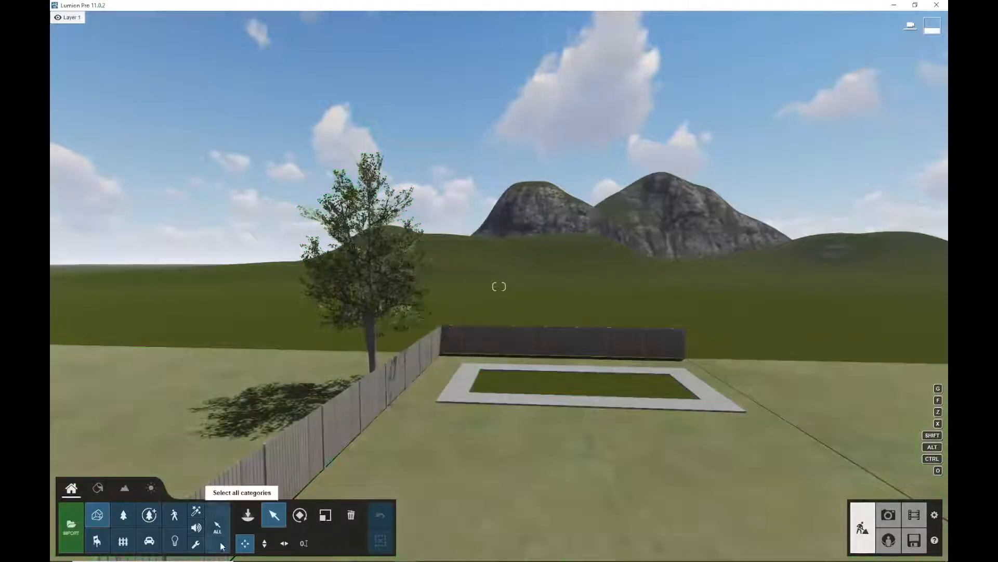
pyautogui.click(197, 543)
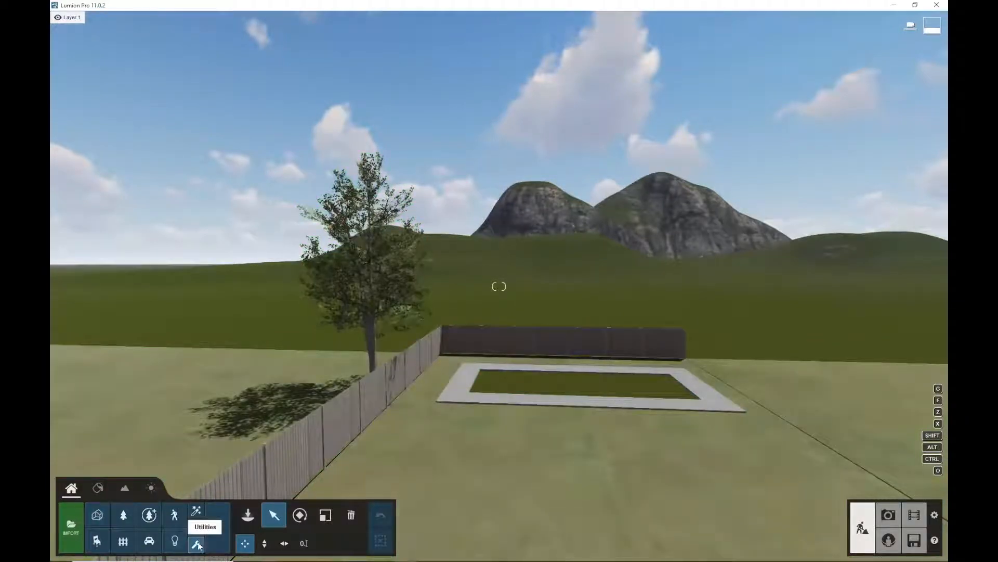
pyautogui.click(248, 516)
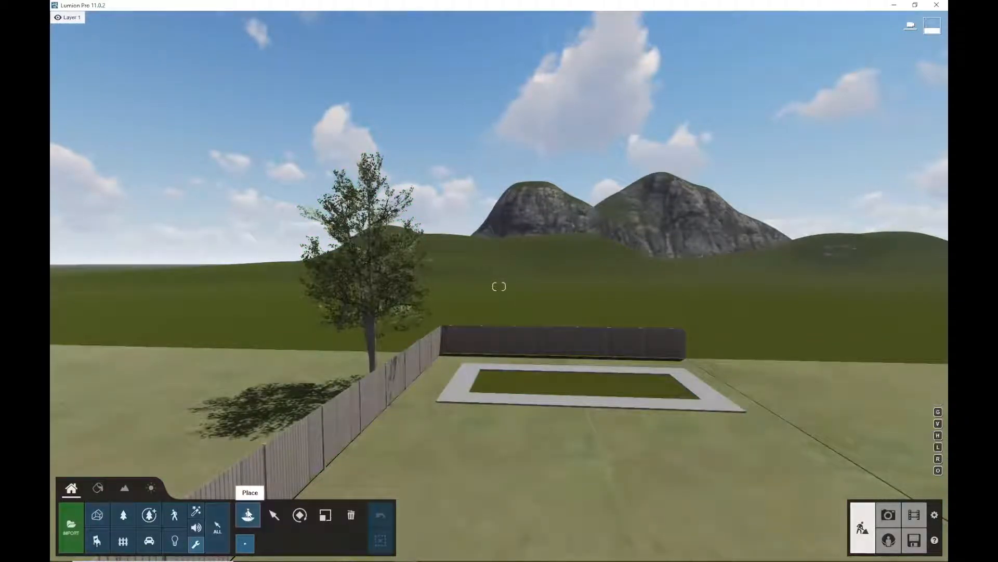
pyautogui.click(249, 515)
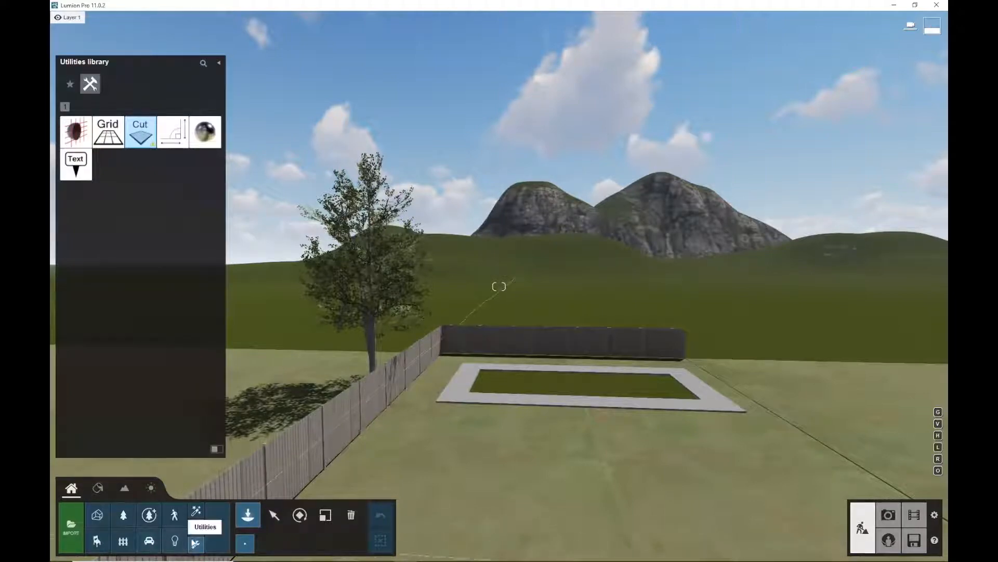
pyautogui.click(146, 133)
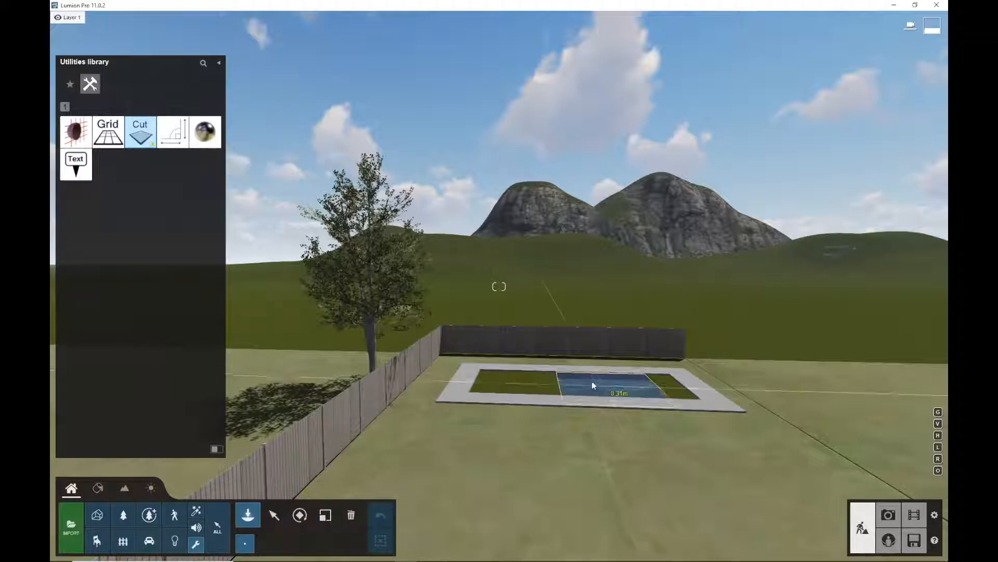
pyautogui.click(650, 384)
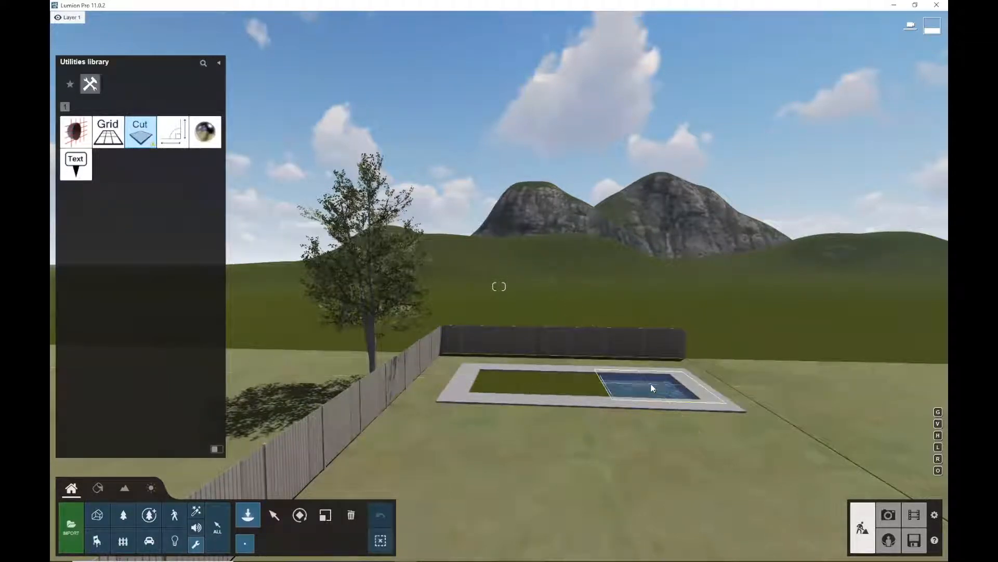
# Move the landscape cutter so it covers the whole pool basin
pyautogui.click(274, 515)
pyautogui.moveTo(614, 402); pyautogui.dragTo(455, 394)
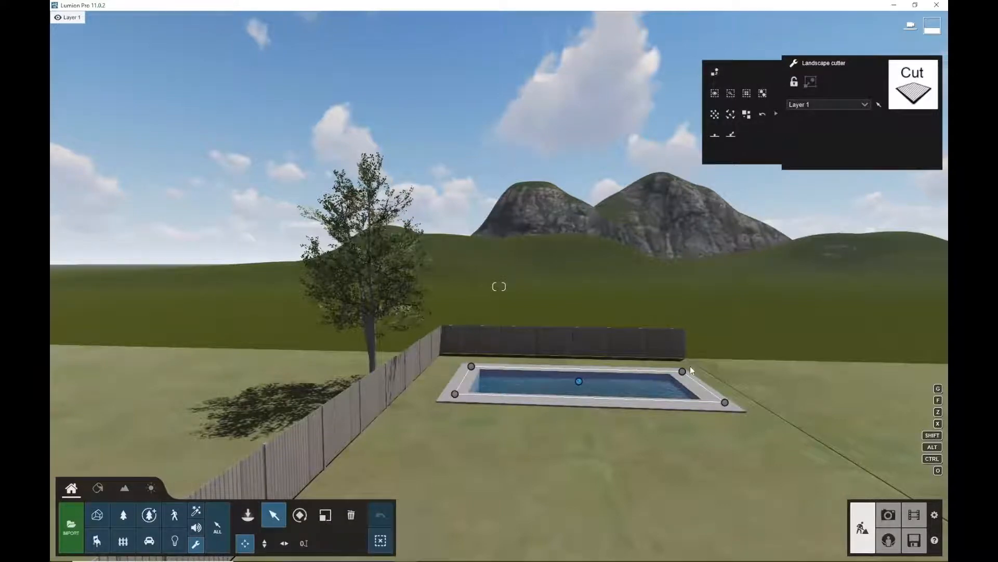
# Open the pool's water material in the Material Editor and lower its wave height
pyautogui.scroll(3, 647, 381)
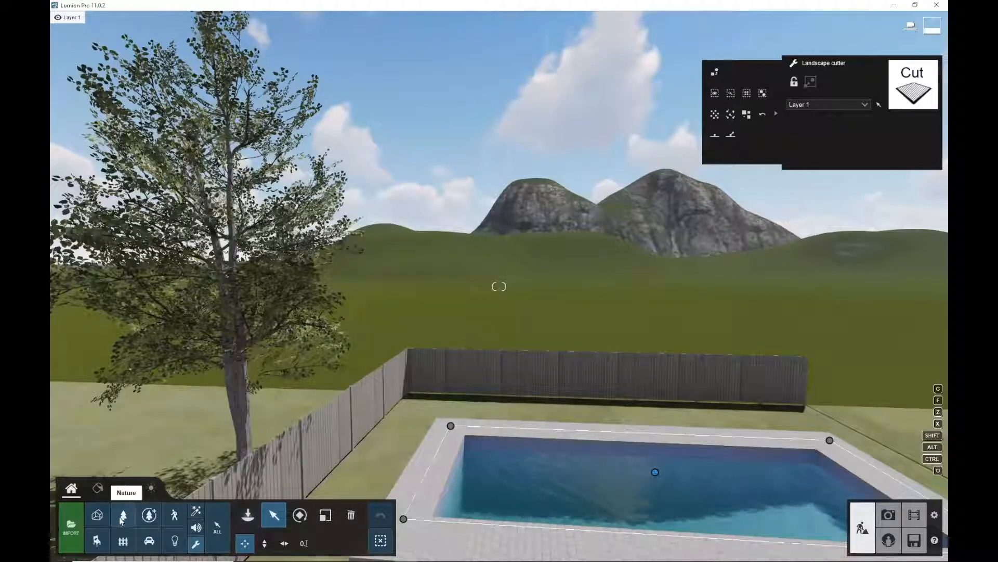
pyautogui.click(99, 488)
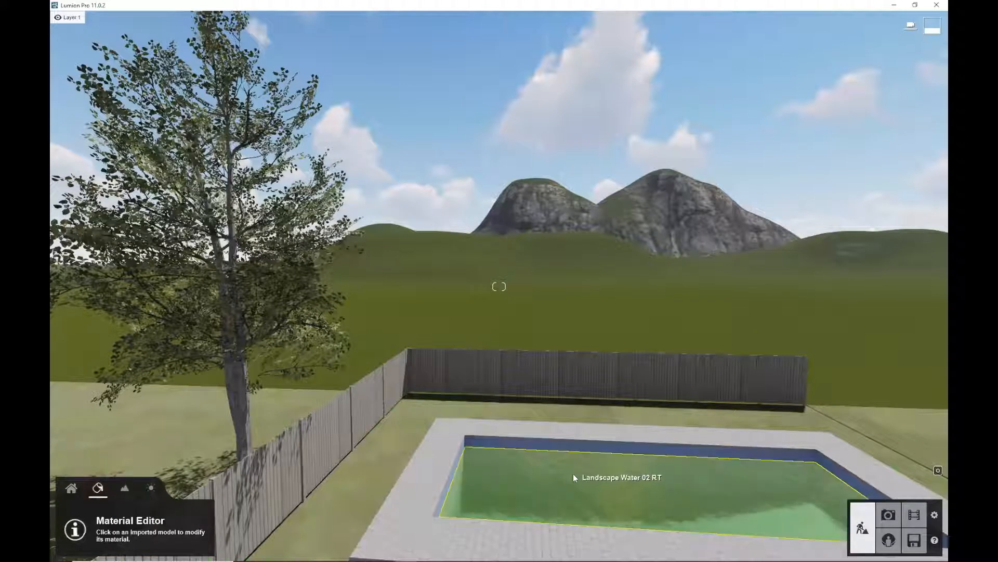
pyautogui.click(620, 487)
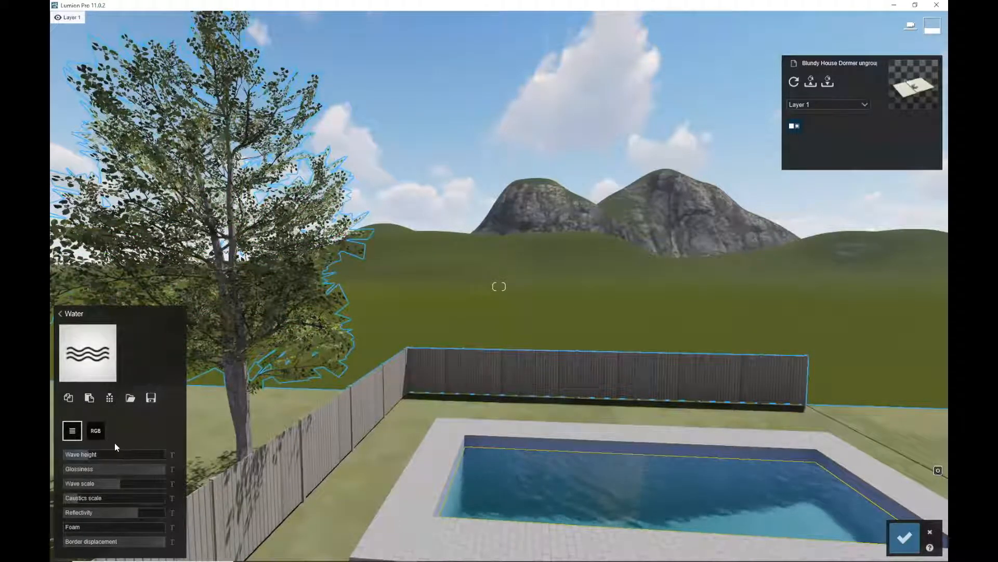
pyautogui.moveTo(97, 454)
pyautogui.mouseDown()
pyautogui.moveTo(120, 453)
pyautogui.moveTo(79, 454)
pyautogui.mouseUp()
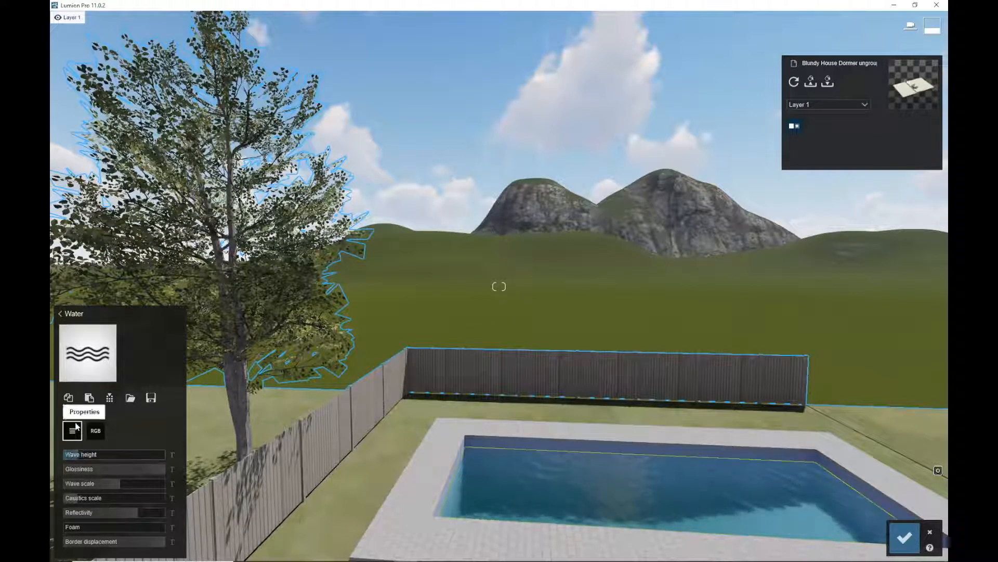
# Replace the pool water with the first turquoise water material from the Various water library and confirm
pyautogui.click(87, 341)
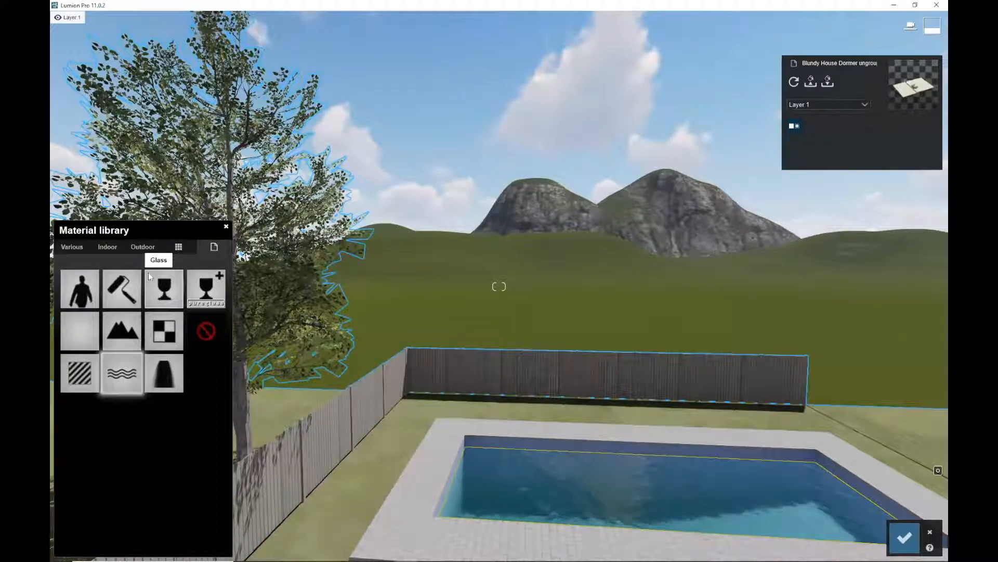
pyautogui.click(143, 248)
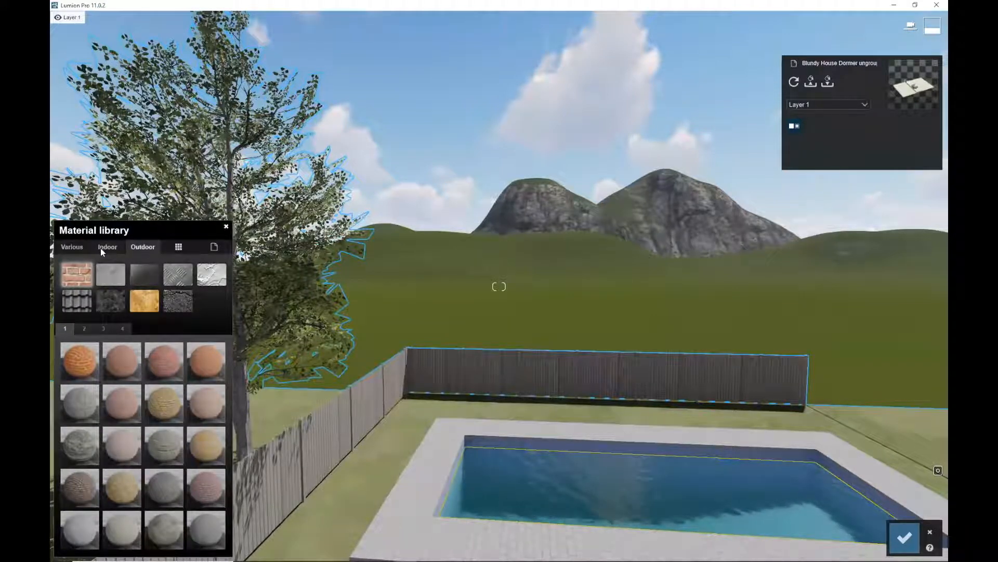
pyautogui.click(78, 245)
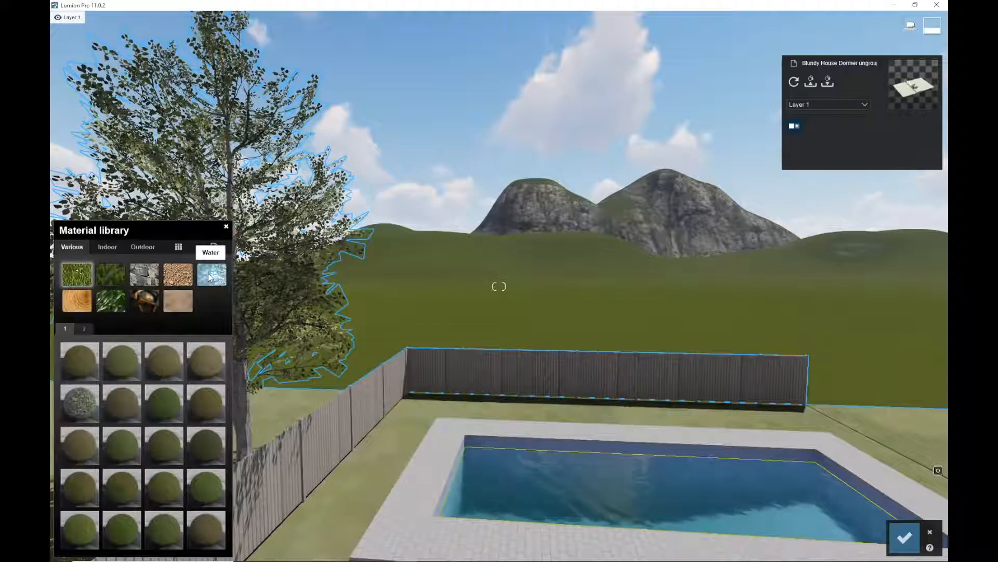
pyautogui.click(209, 274)
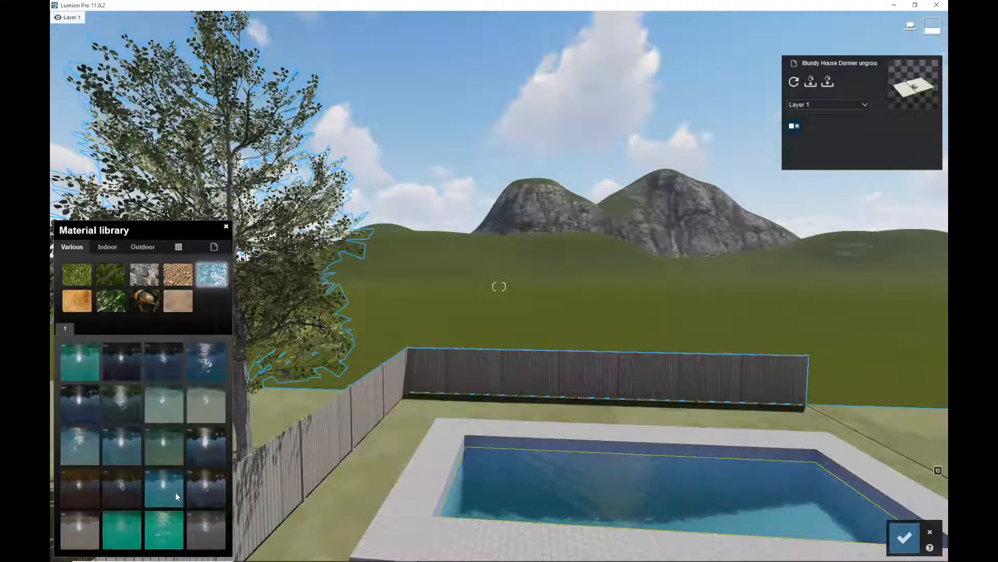
pyautogui.click(206, 358)
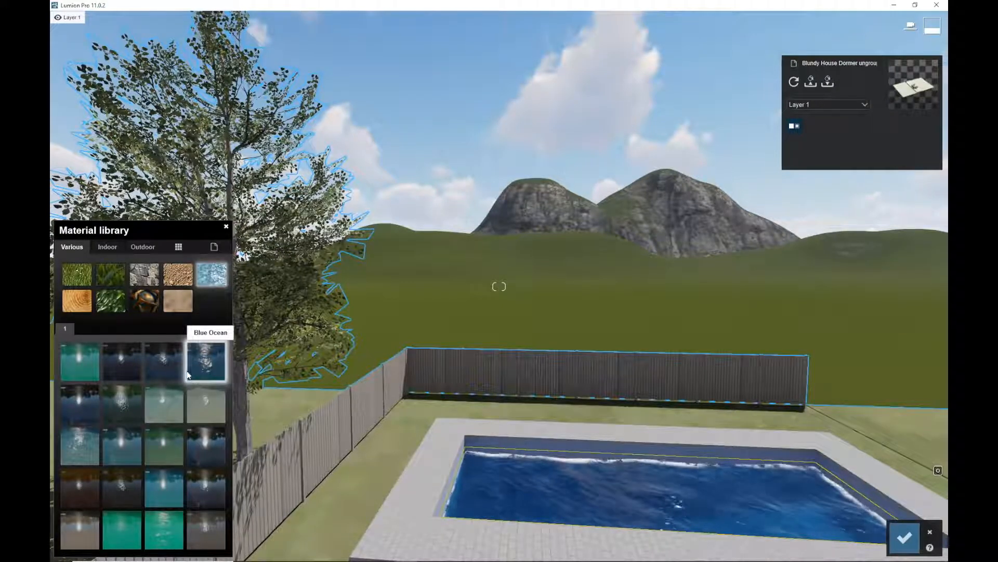
pyautogui.click(82, 357)
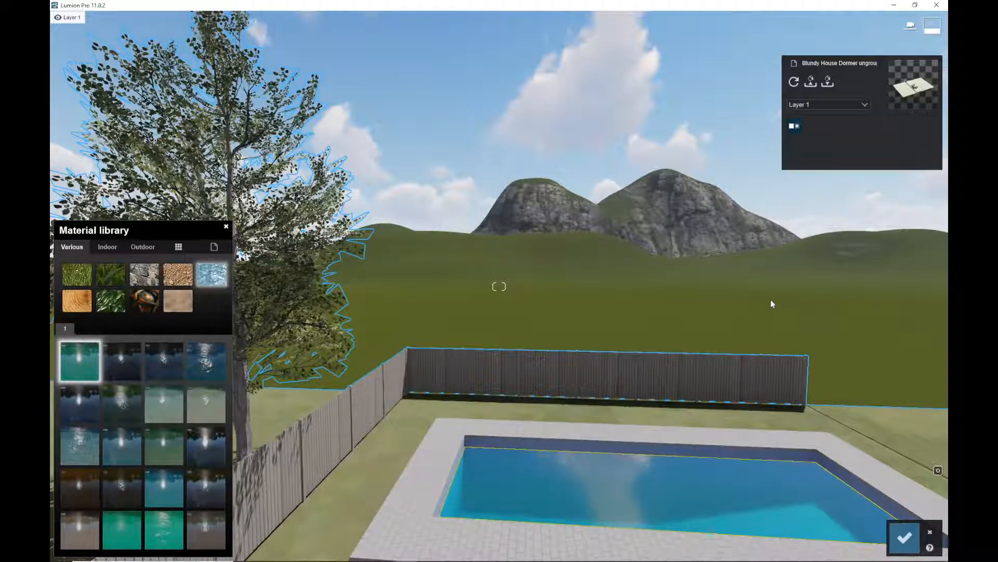
pyautogui.moveTo(719, 357); pyautogui.dragTo(933, 535, button='middle')
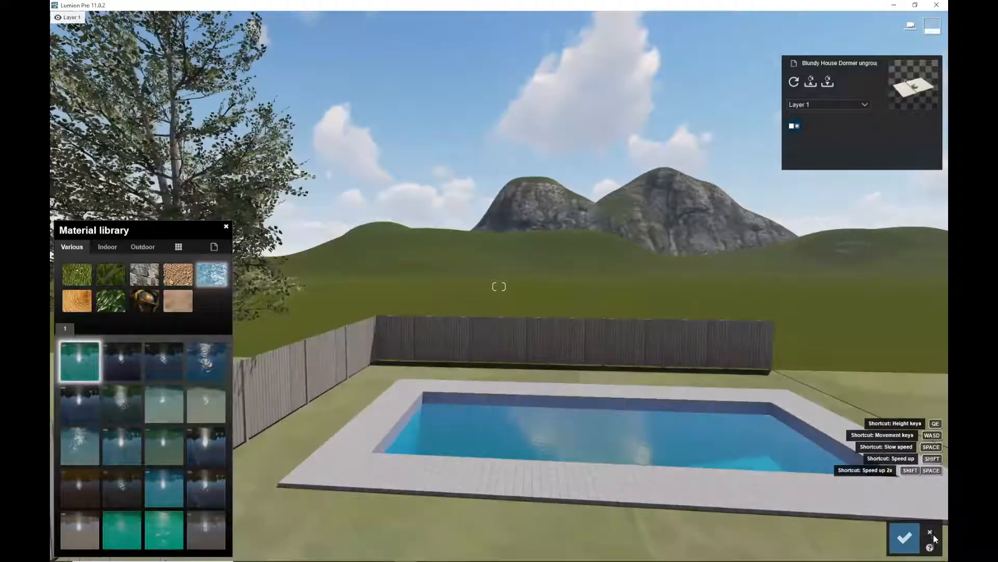
pyautogui.moveTo(776, 441); pyautogui.dragTo(925, 478, button='middle')
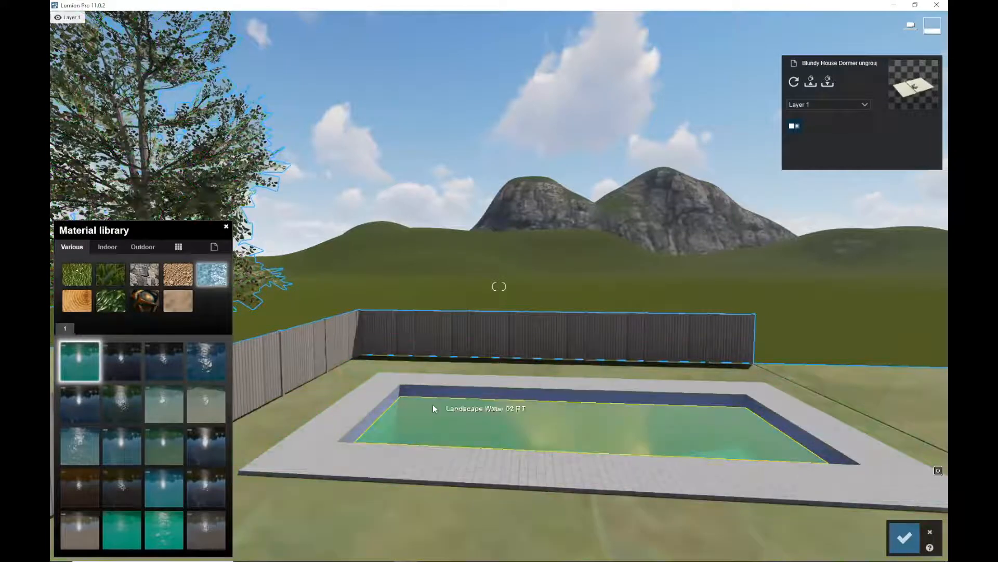
pyautogui.click(905, 537)
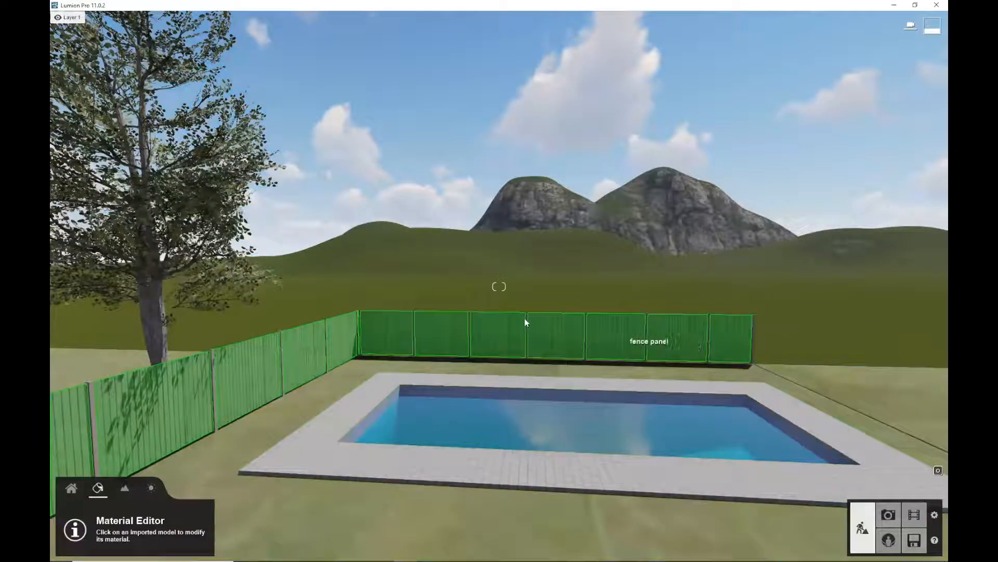
# Fly the camera around the lawn to view the finished pool from different distances
pyautogui.click(71, 489)
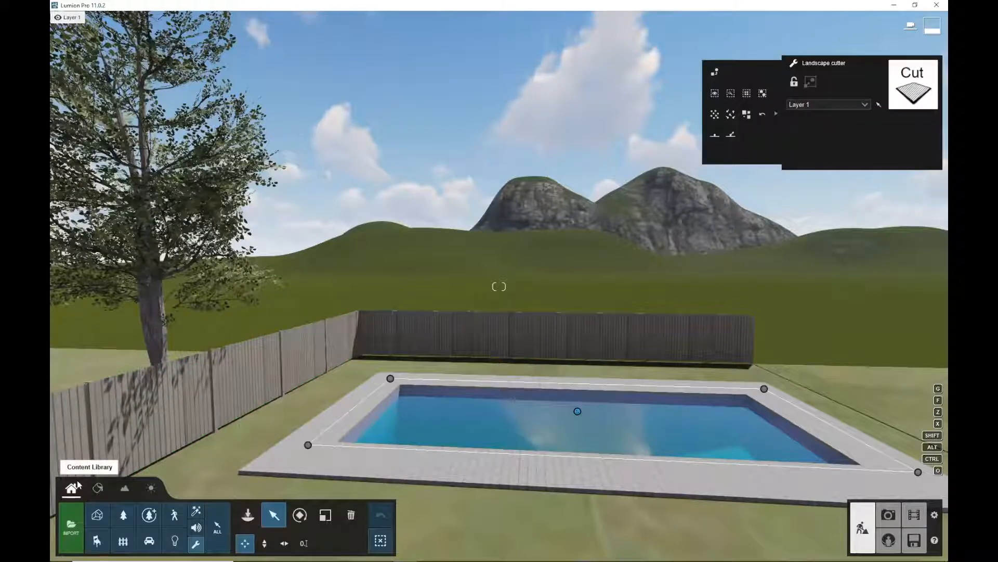
pyautogui.scroll(-5, 466, 425)
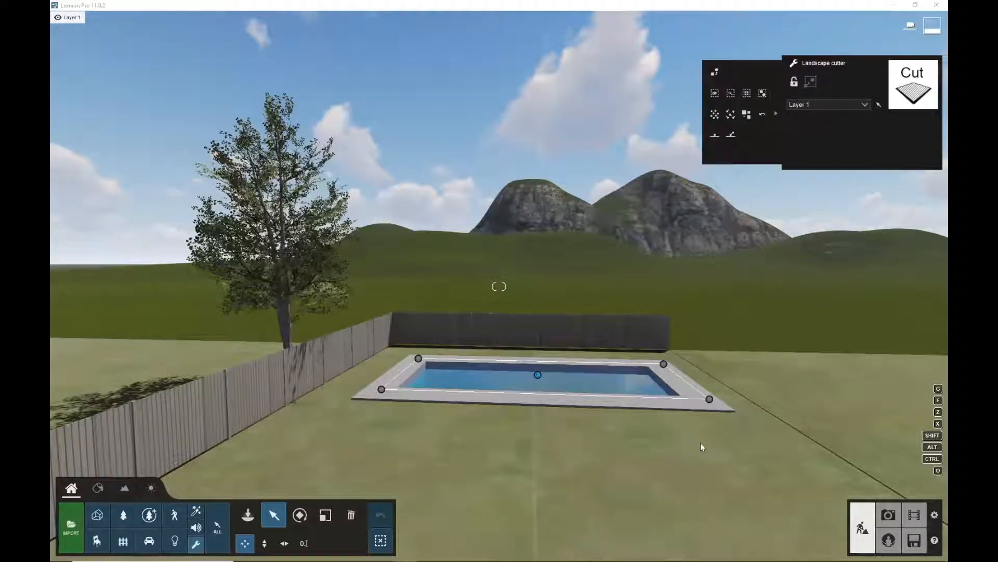
pyautogui.scroll(3, 691, 439)
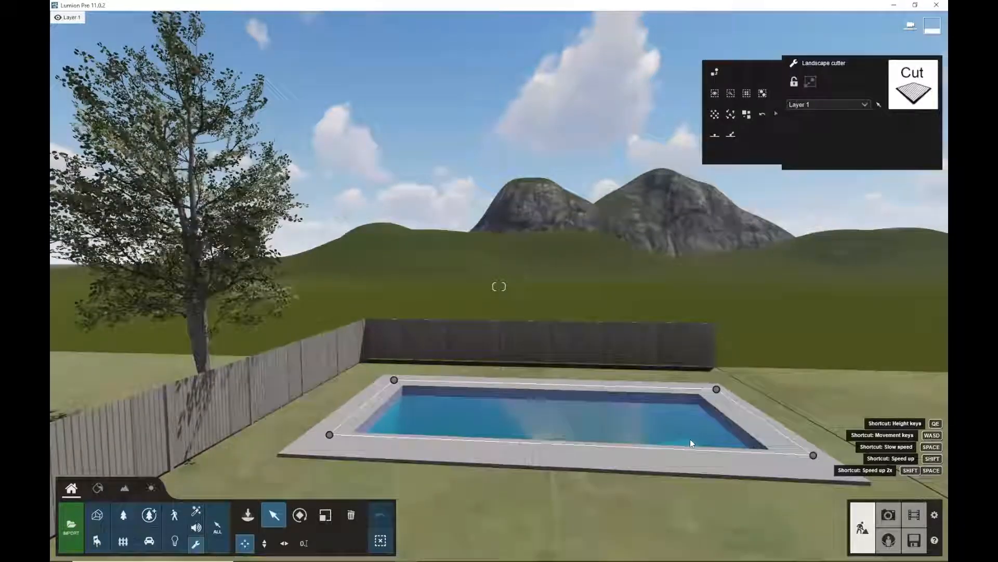
pyautogui.scroll(-1, 690, 439)
pyautogui.scroll(-2, 696, 437)
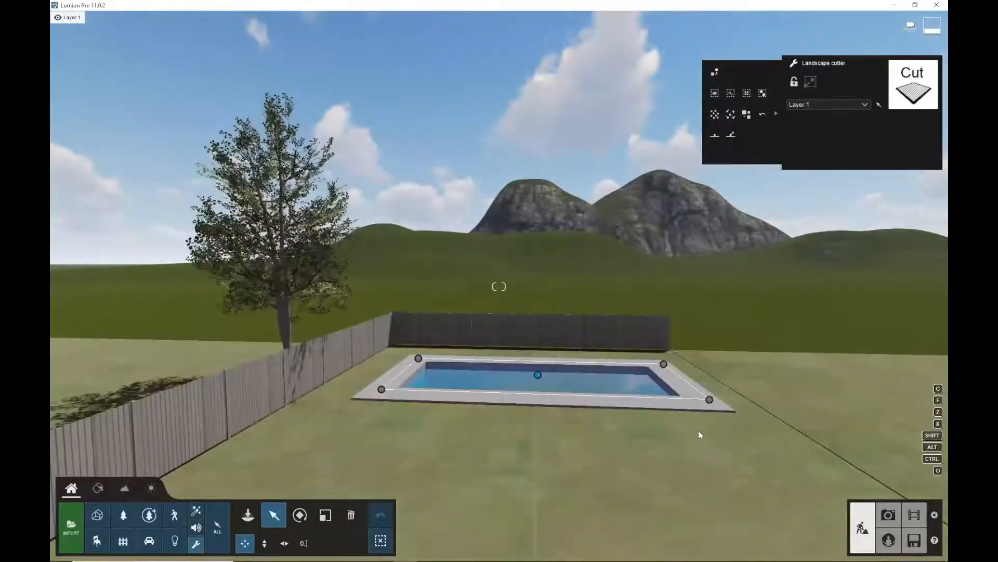
pyautogui.press('w')
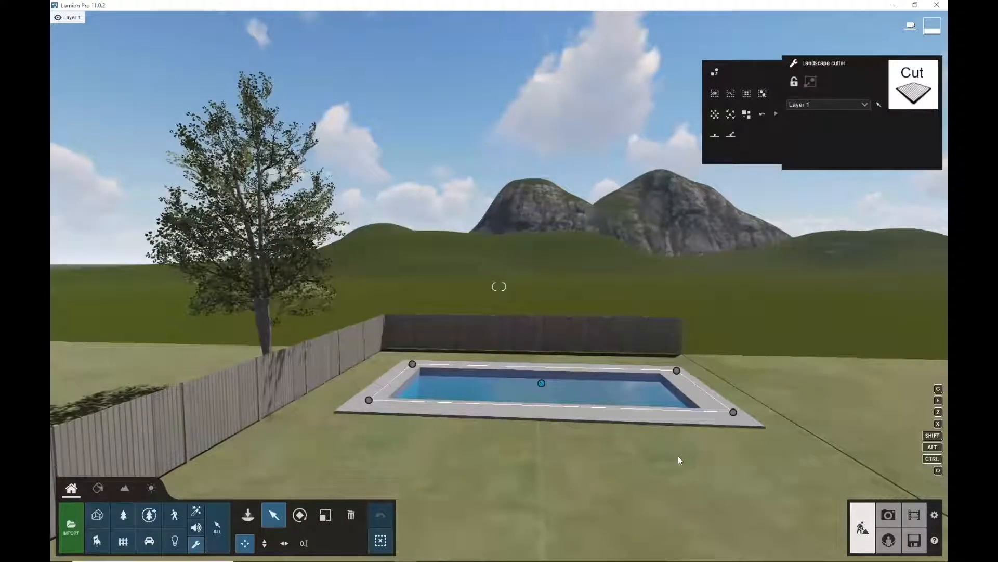
pyautogui.press('s')
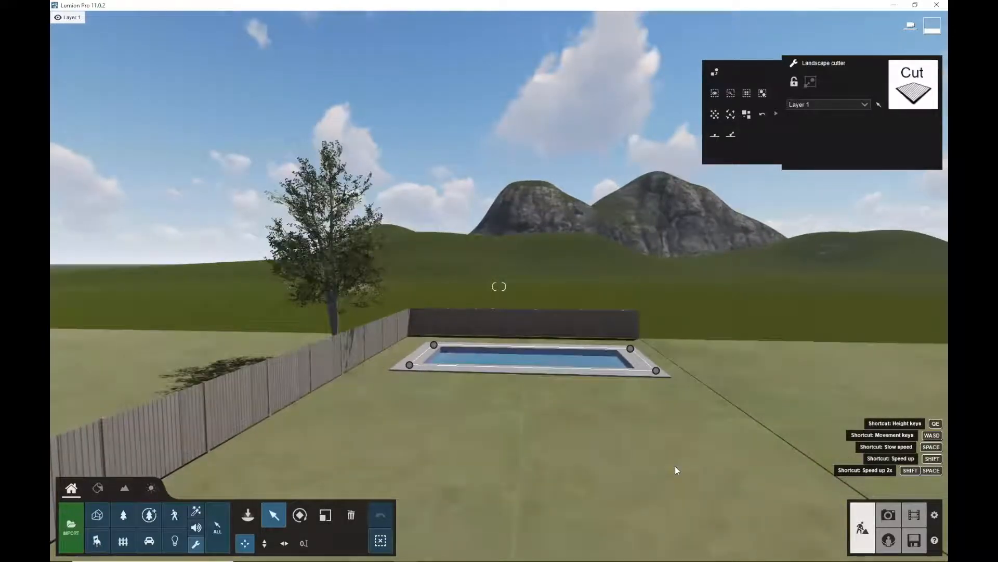
pyautogui.press('s')
pyautogui.press('w')
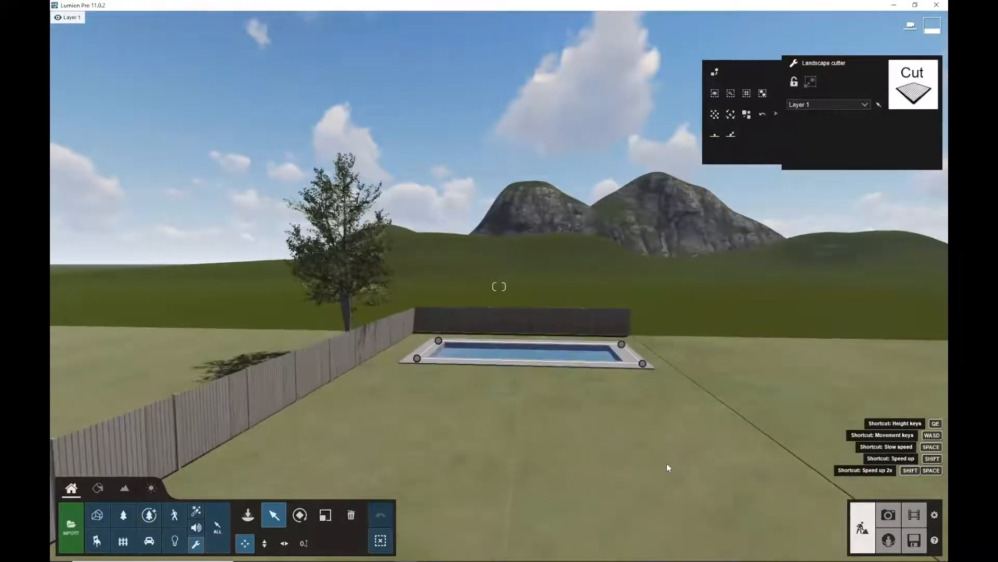
pyautogui.press('w')
pyautogui.press('d')
pyautogui.press('w')
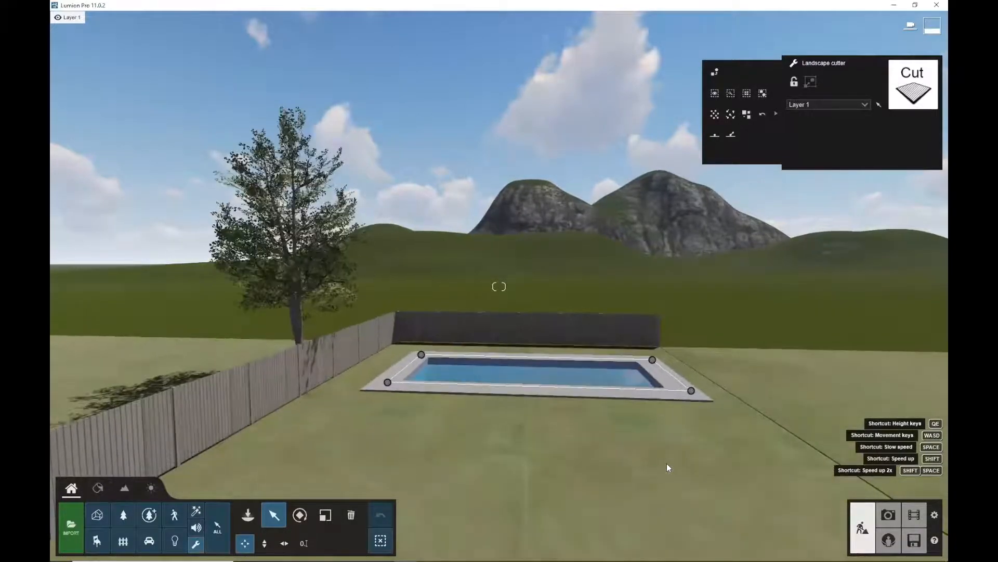
pyautogui.press('w')
pyautogui.press('s')
pyautogui.press('q')
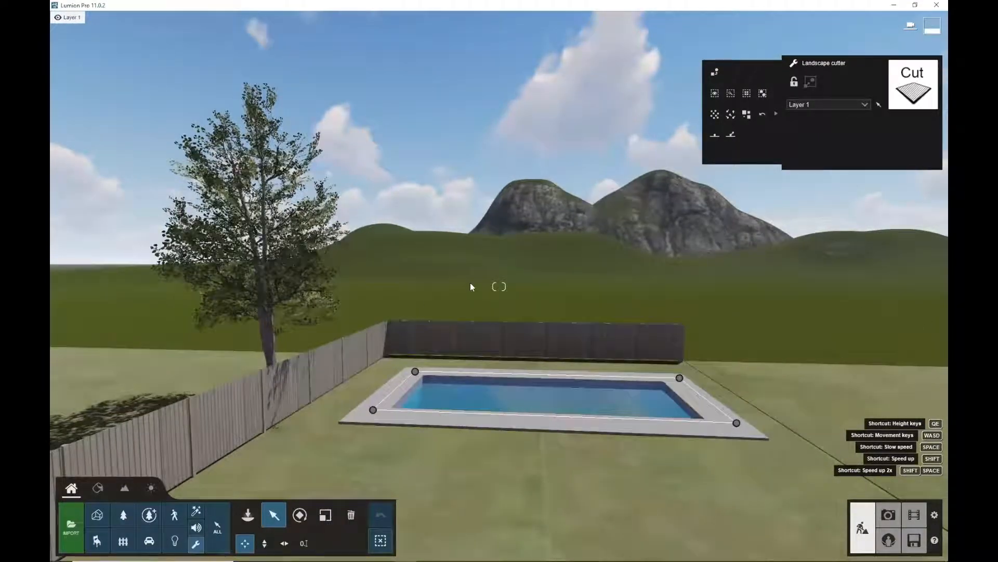
pyautogui.press('e')
pyautogui.moveTo(278, 327); pyautogui.dragTo(729, 389, button='middle')
pyautogui.scroll(-3, 613, 379)
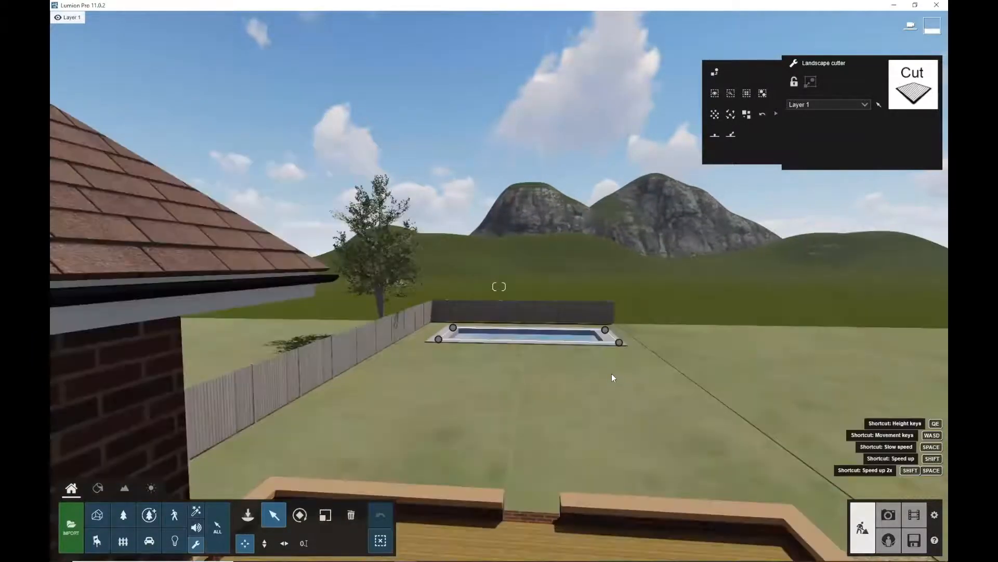
pyautogui.scroll(3, 611, 374)
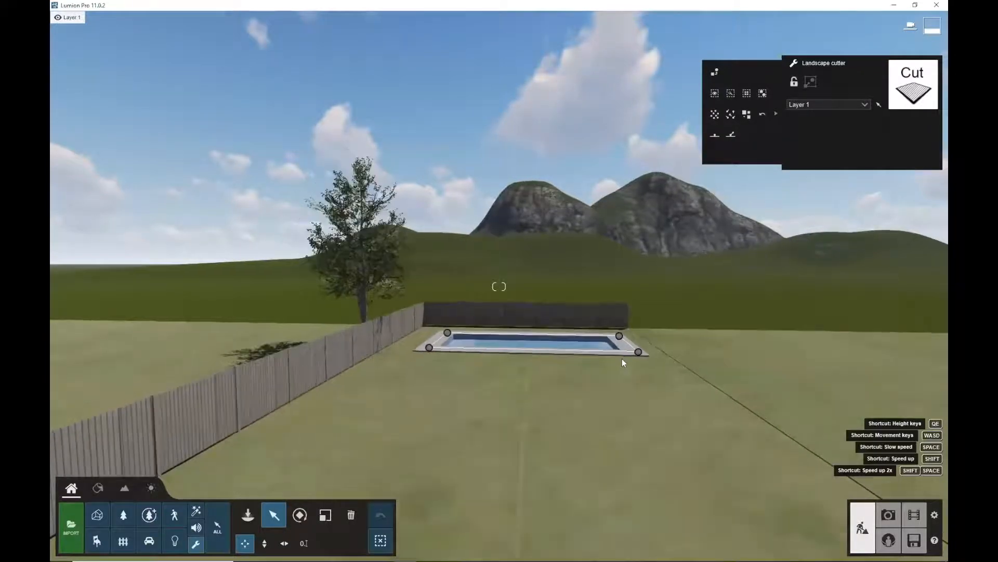
# Fly back across the lawn to view the rear of the house
pyautogui.press('w')
pyautogui.moveTo(581, 356); pyautogui.dragTo(657, 370, button='right')
pyautogui.press('w')
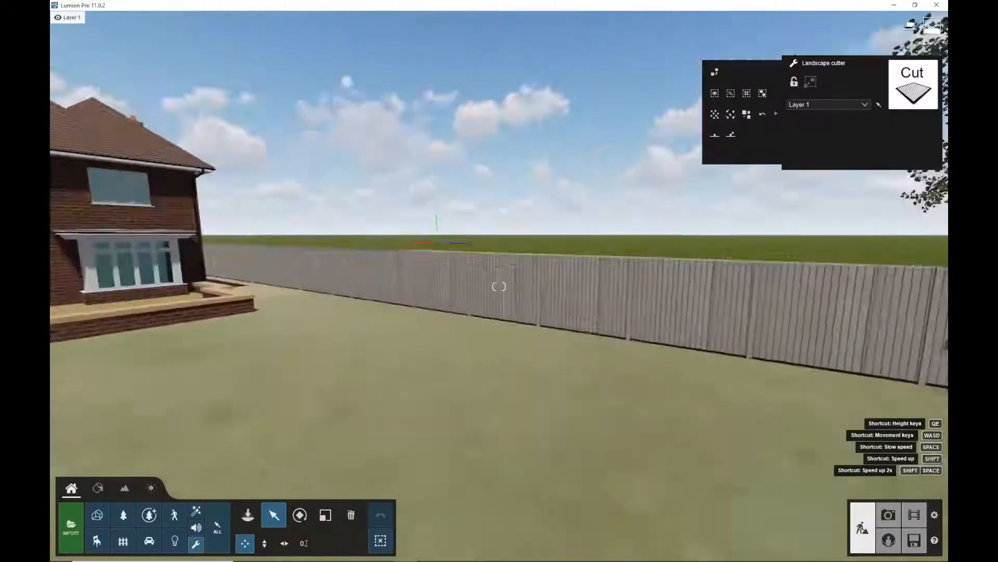
pyautogui.press('w')
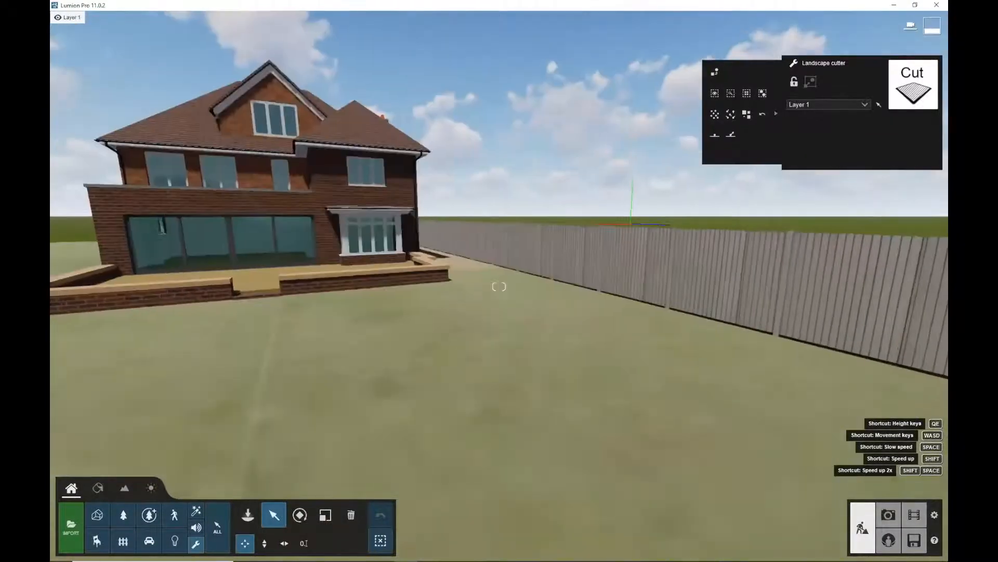
pyautogui.moveTo(597, 341)
pyautogui.mouseDown(button='right')
pyautogui.moveTo(582, 338)
pyautogui.moveTo(595, 341)
pyautogui.moveTo(619, 311)
pyautogui.moveTo(603, 319)
pyautogui.moveTo(656, 303)
pyautogui.moveTo(590, 307)
pyautogui.moveTo(599, 291)
pyautogui.moveTo(590, 329)
pyautogui.mouseUp(button='right')
pyautogui.press('w')
pyautogui.press('s')
pyautogui.press('s')
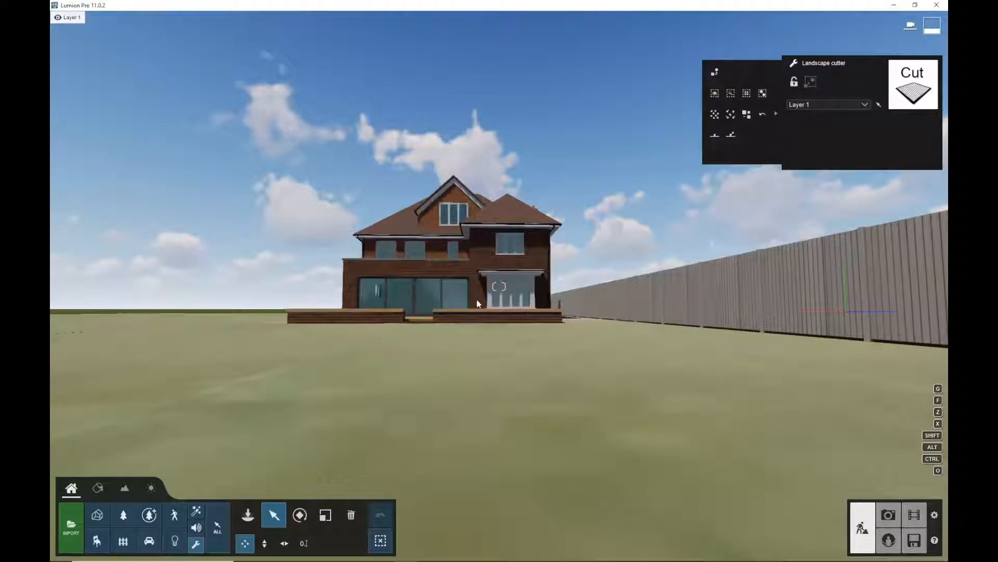
pyautogui.press('w')
pyautogui.press('w')
pyautogui.press('q')
pyautogui.press('q')
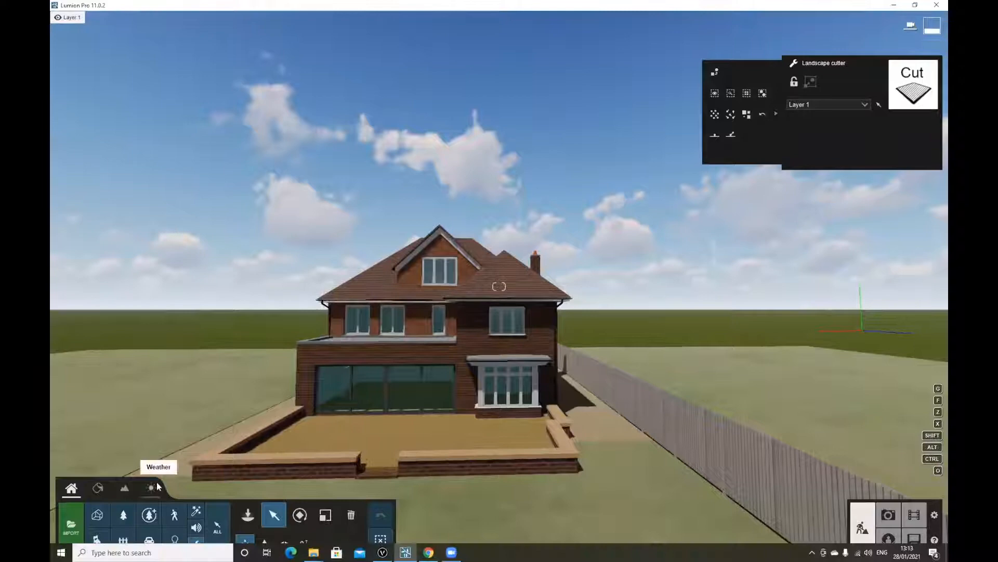
# Open the landscape height tools, set the brush size and raise a hill on the terrain beyond the fence
pyautogui.click(124, 487)
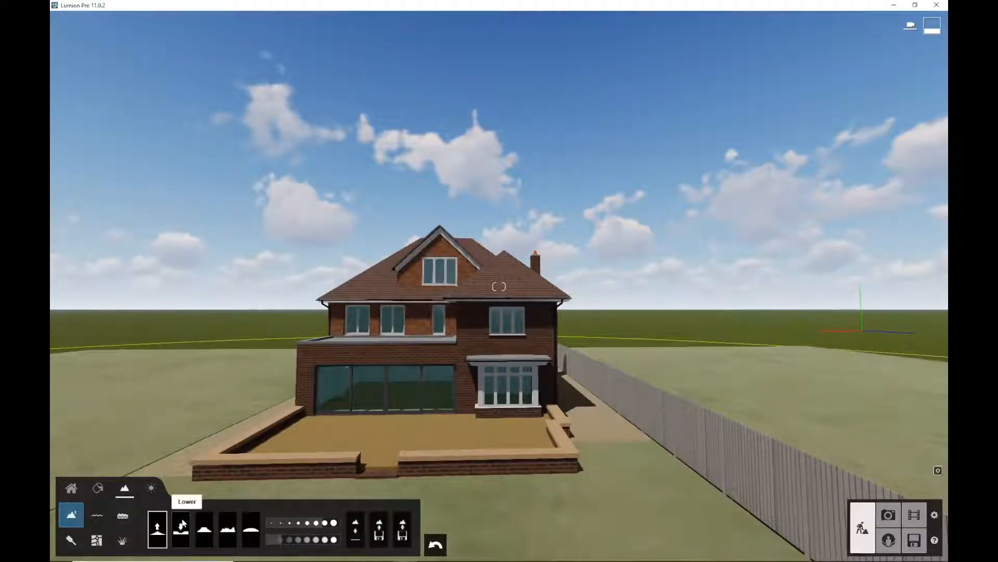
pyautogui.moveTo(257, 519)
pyautogui.mouseDown()
pyautogui.moveTo(306, 523)
pyautogui.moveTo(289, 523)
pyautogui.mouseUp()
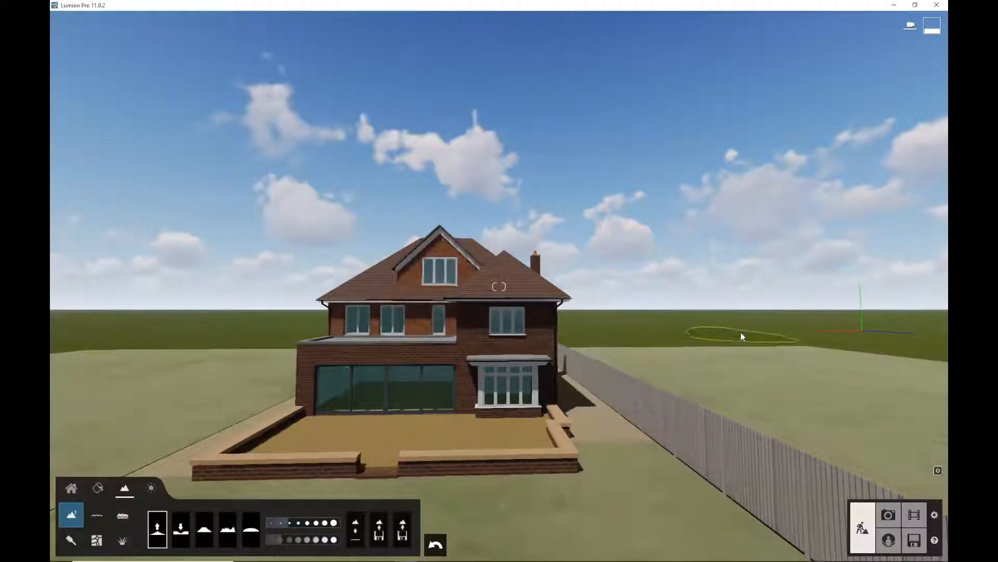
pyautogui.moveTo(702, 321)
pyautogui.mouseDown()
pyautogui.moveTo(640, 333)
pyautogui.moveTo(729, 313)
pyautogui.mouseUp()
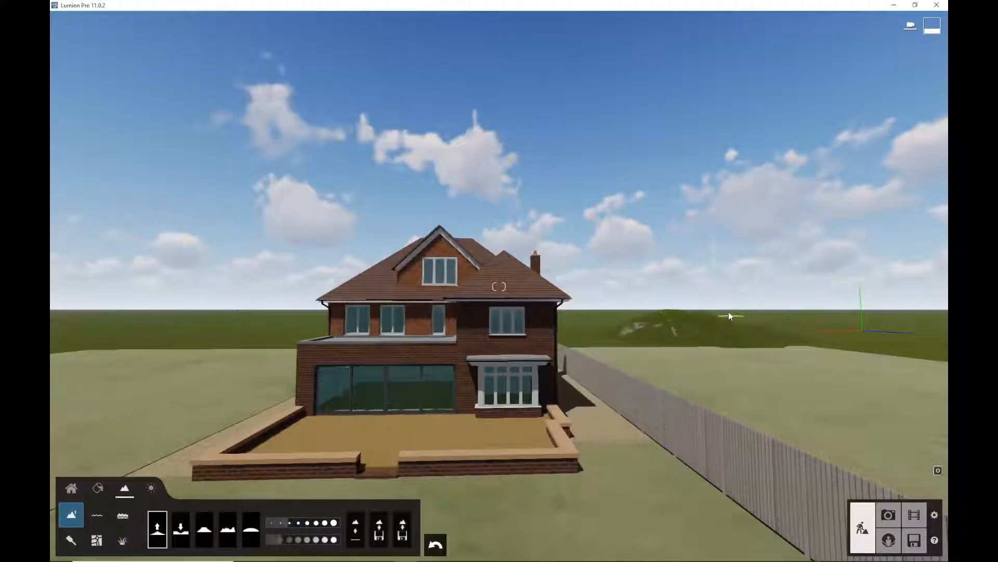
pyautogui.moveTo(813, 326)
pyautogui.mouseDown()
pyautogui.moveTo(844, 332)
pyautogui.moveTo(742, 325)
pyautogui.moveTo(692, 295)
pyautogui.mouseUp()
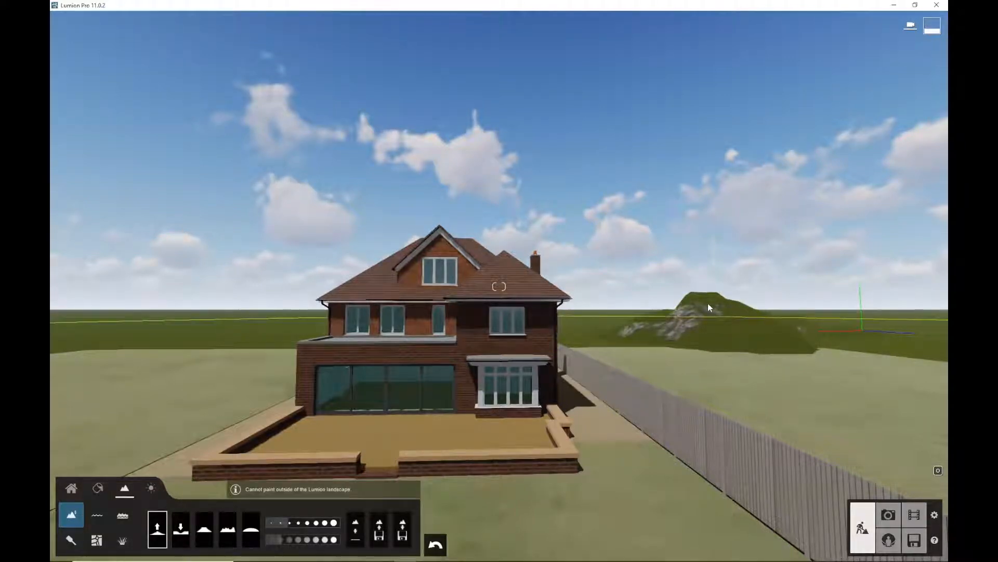
pyautogui.moveTo(713, 311); pyautogui.dragTo(775, 295)
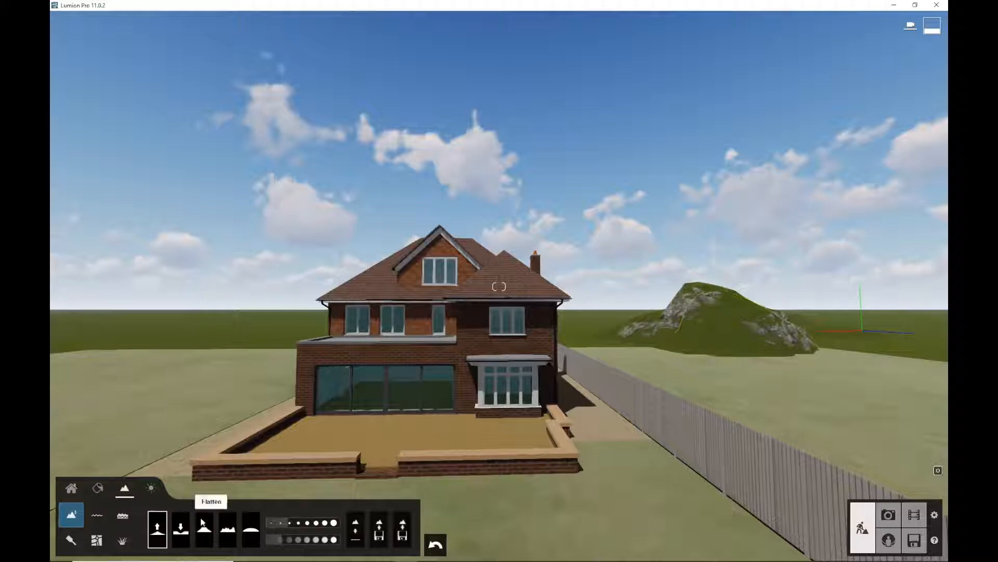
# Lower and then flatten the raised hill with the Lower and Flatten brushes
pyautogui.click(181, 529)
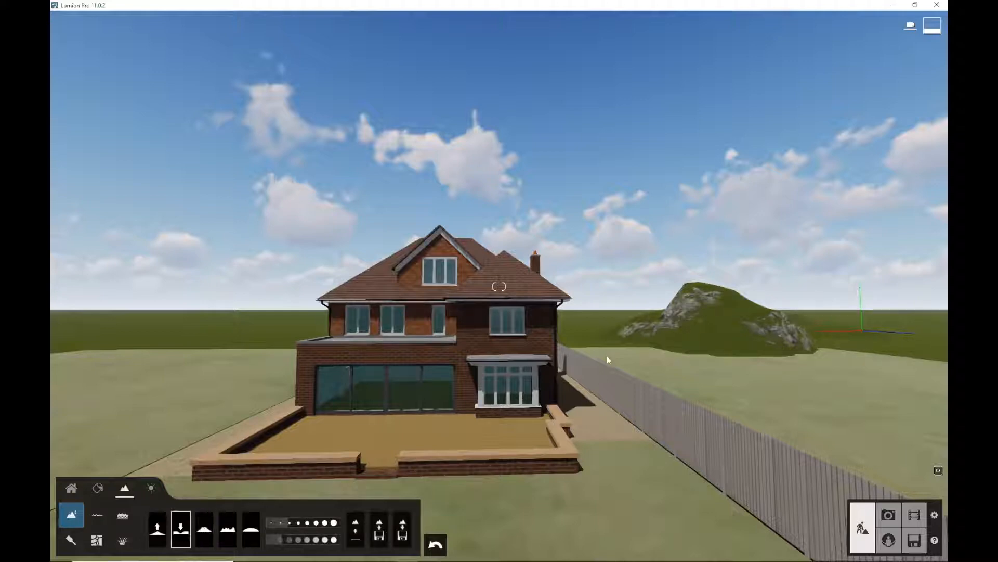
pyautogui.moveTo(699, 310)
pyautogui.mouseDown()
pyautogui.moveTo(742, 310)
pyautogui.moveTo(599, 349)
pyautogui.mouseUp()
pyautogui.click(204, 529)
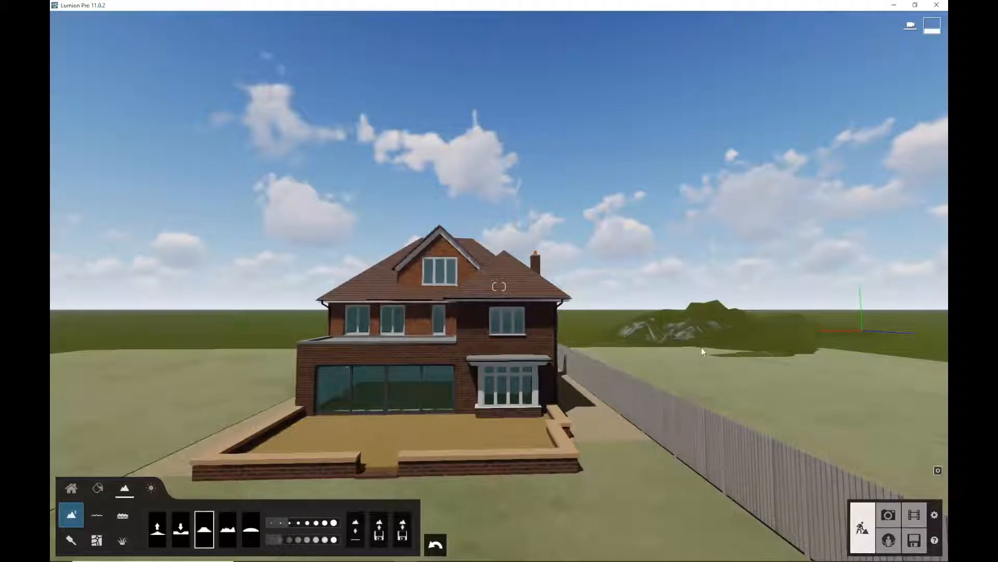
pyautogui.moveTo(713, 322)
pyautogui.mouseDown()
pyautogui.moveTo(719, 314)
pyautogui.moveTo(679, 315)
pyautogui.moveTo(747, 318)
pyautogui.moveTo(703, 319)
pyautogui.mouseUp()
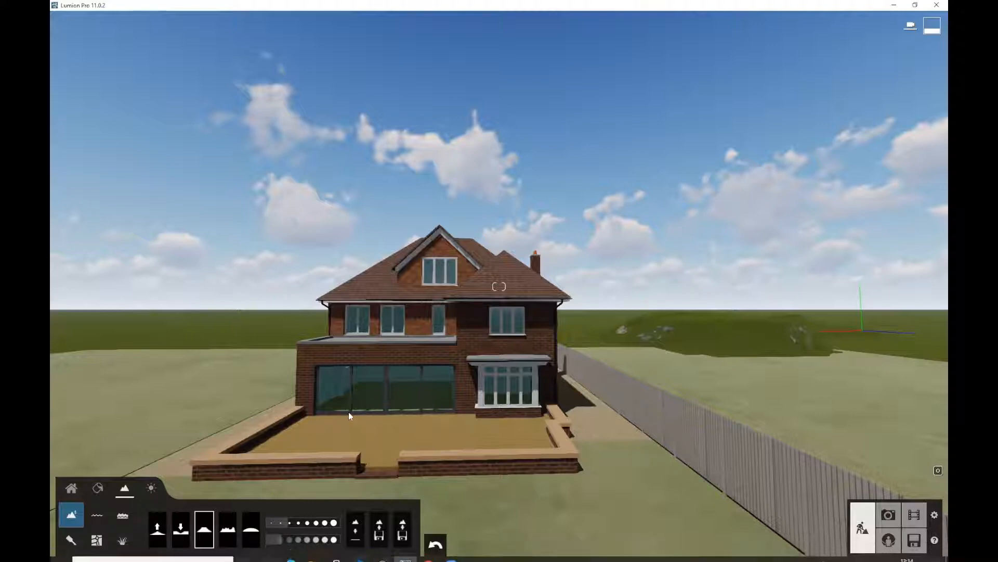
# Fly the camera low over the lawn to face the rear of the house
pyautogui.press('e')
pyautogui.press('s')
pyautogui.moveTo(416, 234); pyautogui.dragTo(405, 360, button='right')
pyautogui.press('q')
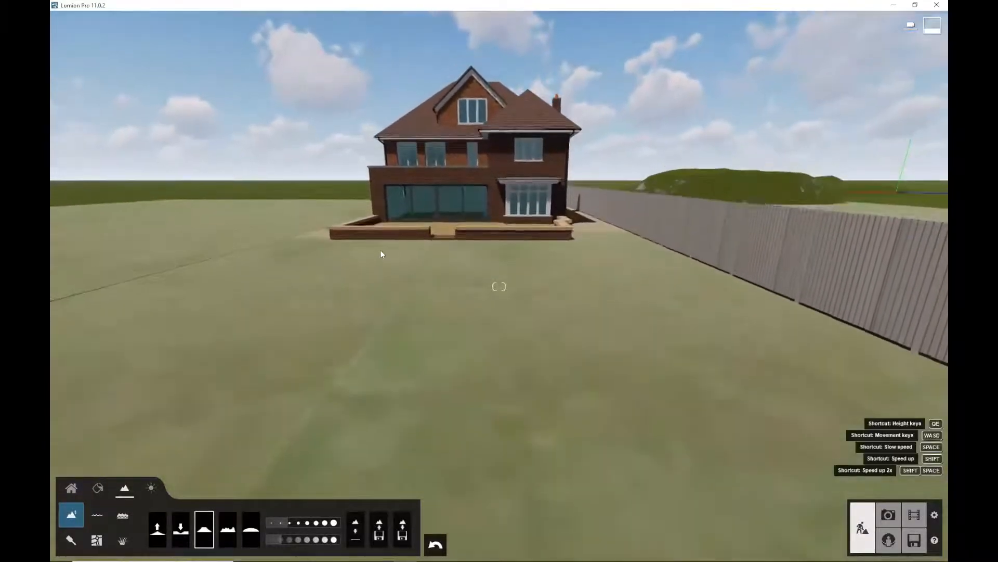
pyautogui.press('a')
pyautogui.press('e')
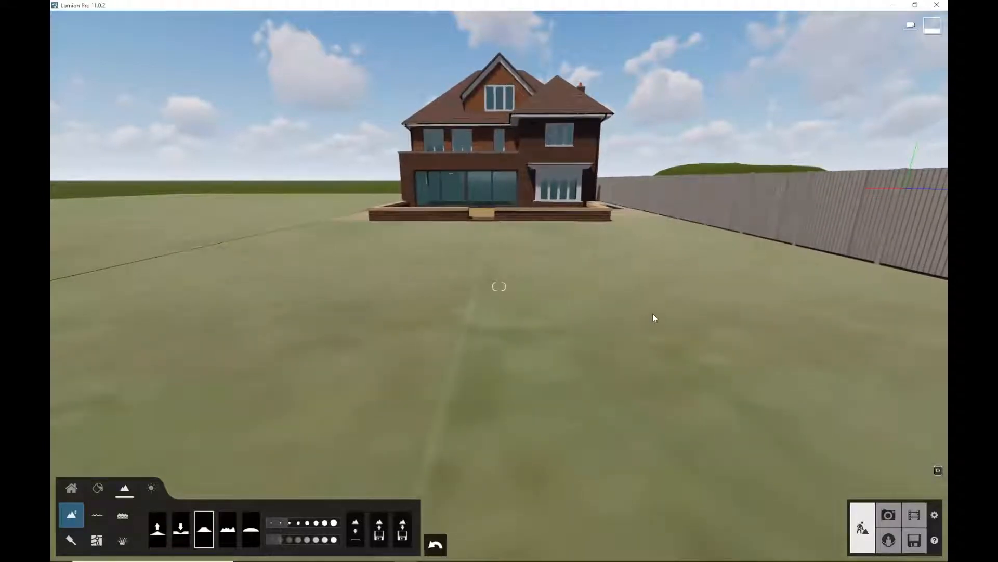
pyautogui.press('q')
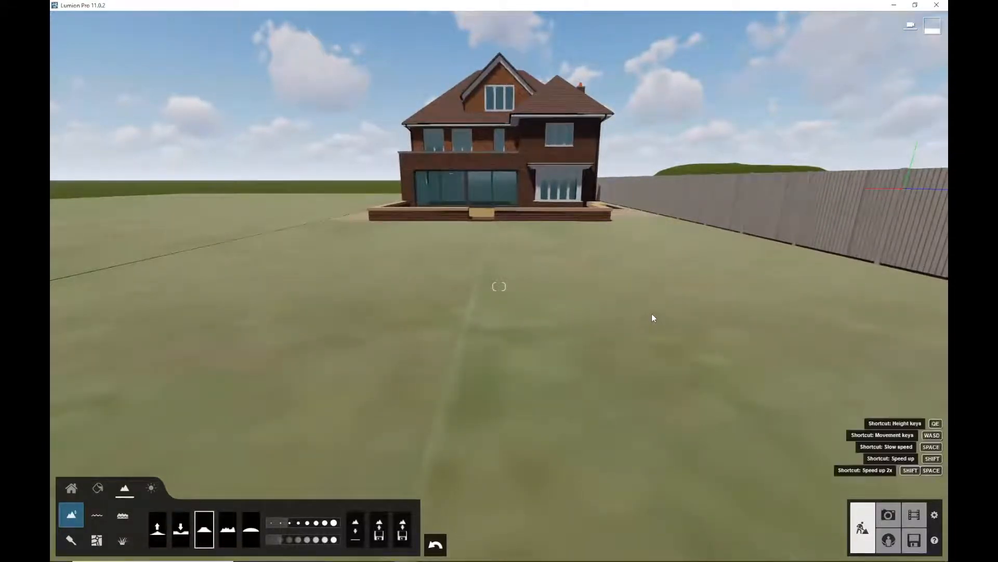
pyautogui.press('a')
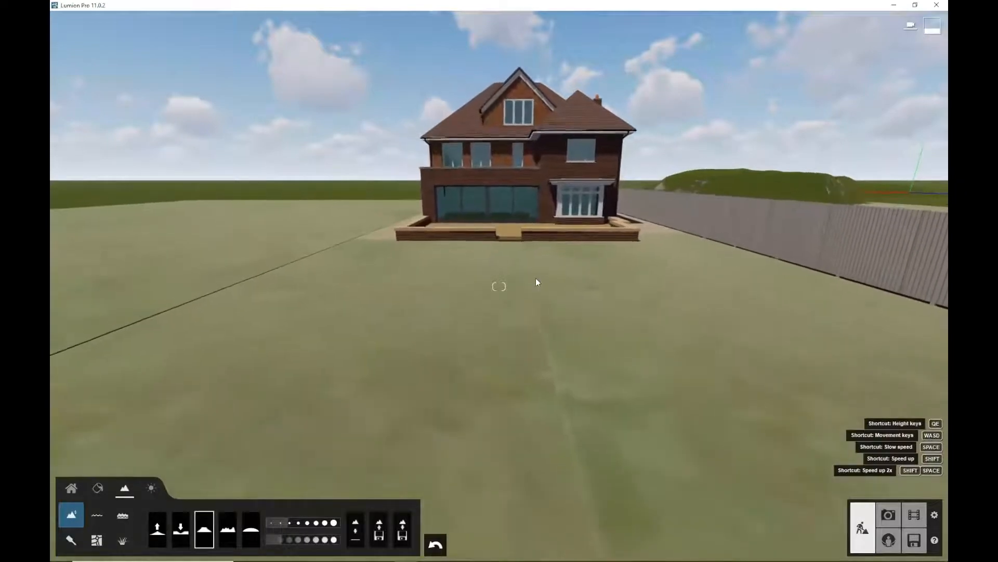
pyautogui.press('e')
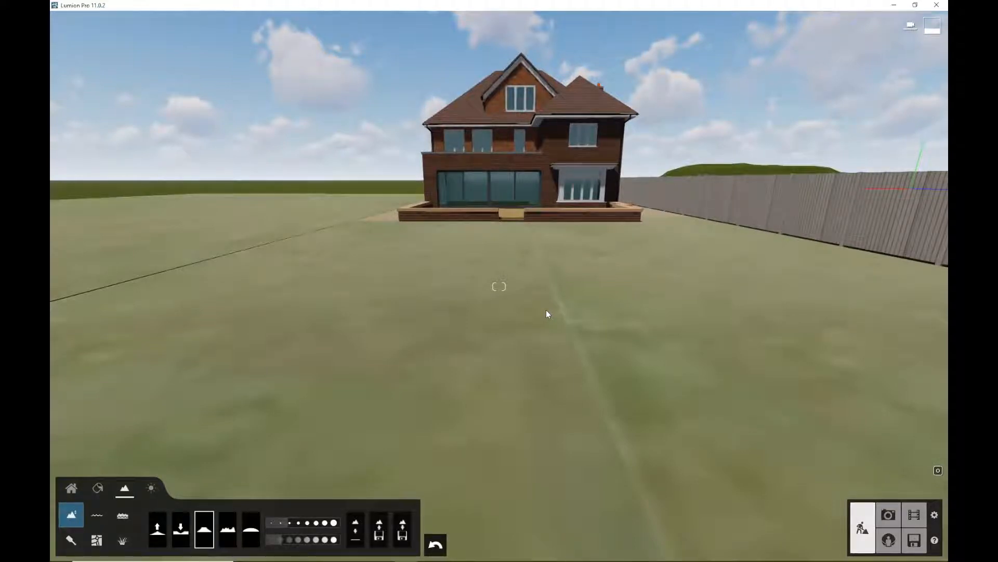
pyautogui.press('d')
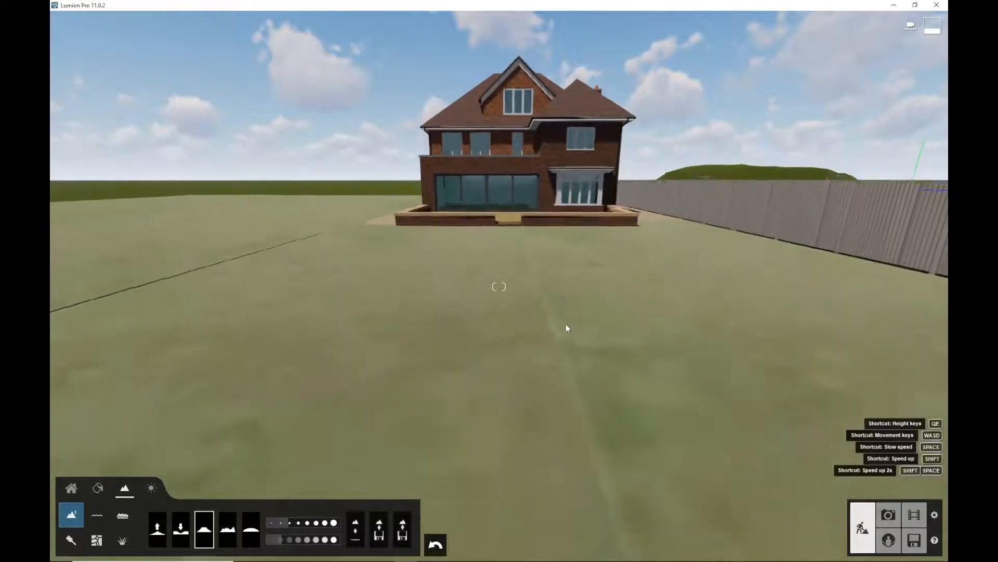
pyautogui.press('e')
pyautogui.press('q')
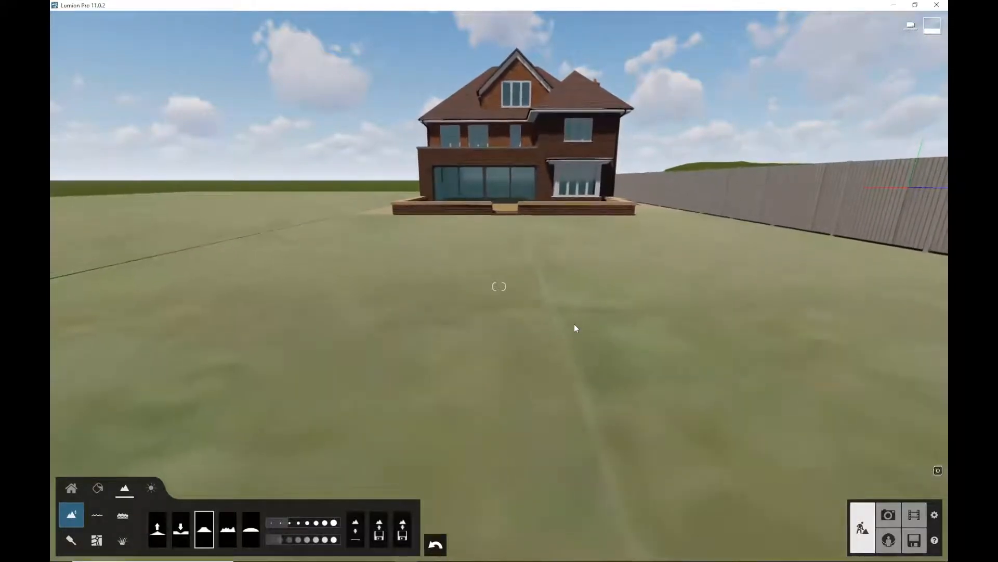
pyautogui.moveTo(579, 282)
pyautogui.mouseDown(button='middle')
pyautogui.moveTo(584, 296)
pyautogui.moveTo(585, 268)
pyautogui.mouseUp(button='middle')
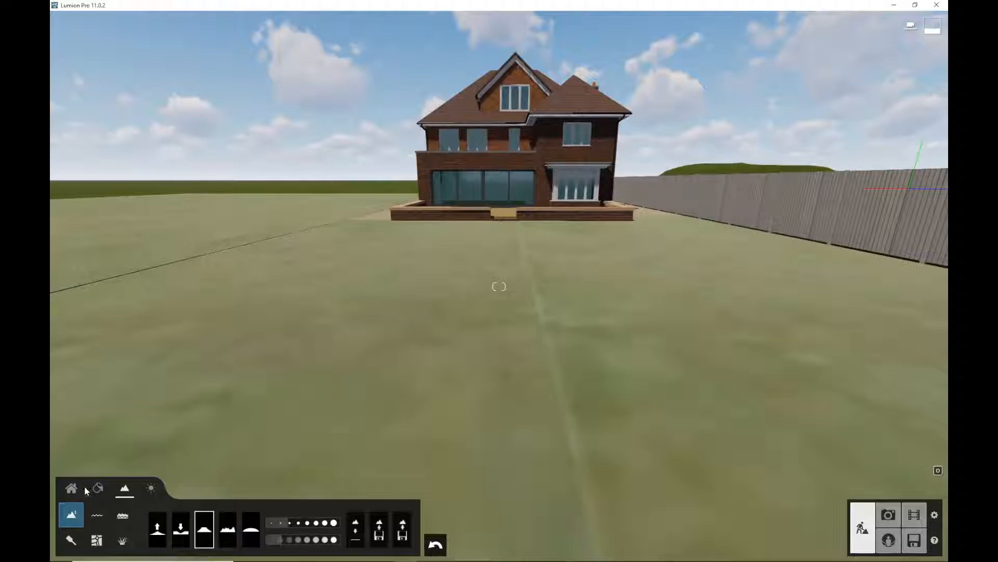
# Select the lawn in the Material Editor and open the grass category of the Various material library
pyautogui.click(98, 487)
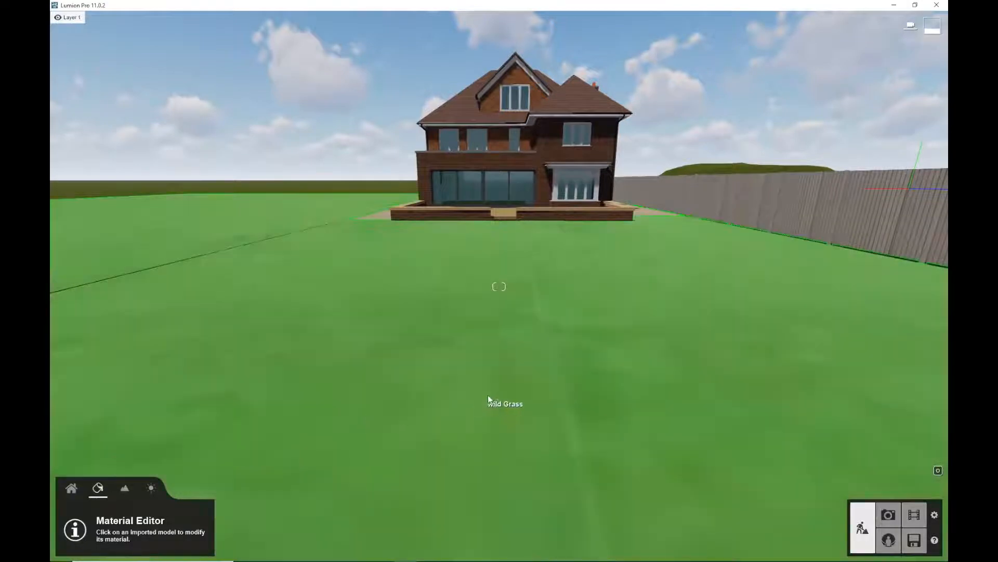
pyautogui.click(472, 384)
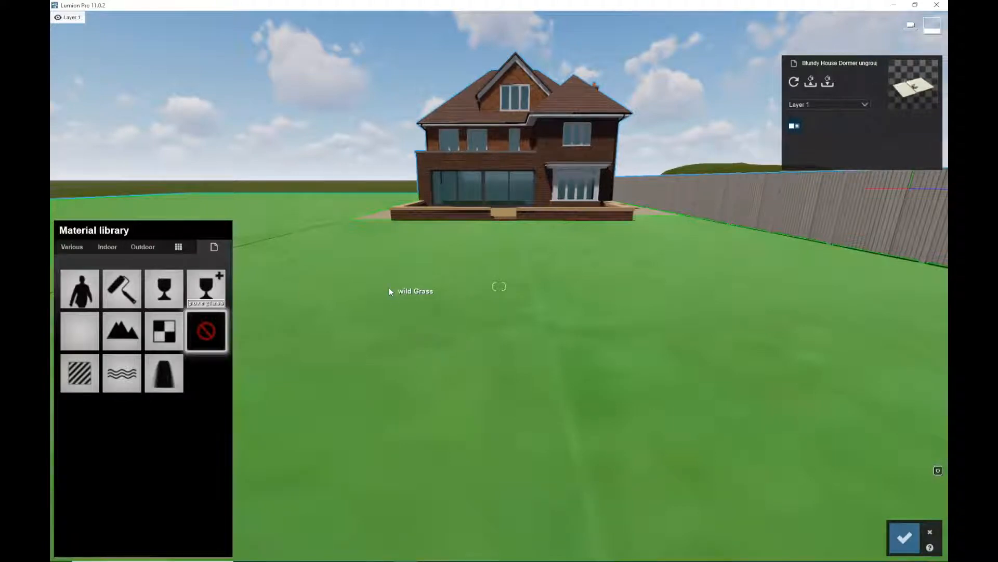
pyautogui.click(75, 246)
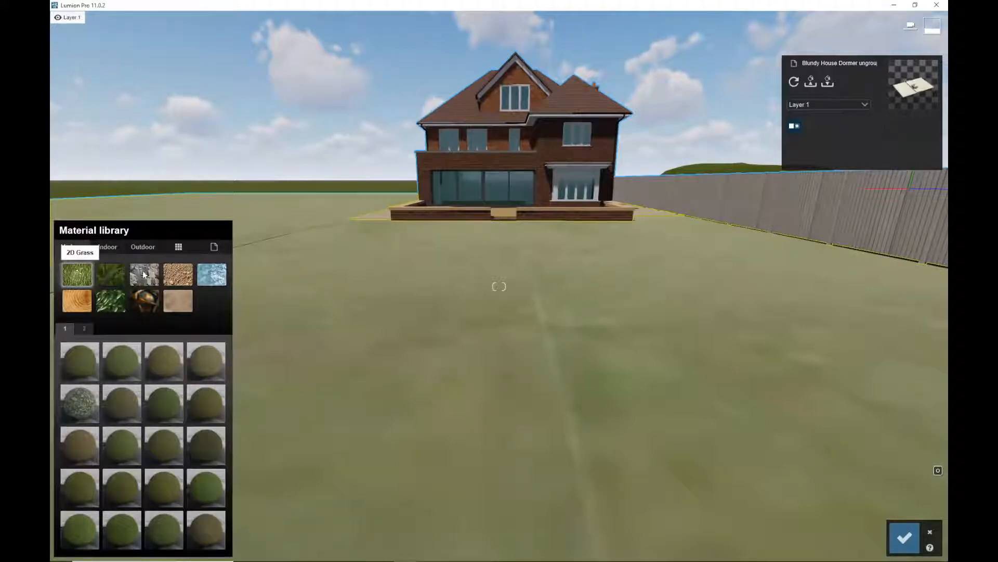
pyautogui.click(115, 275)
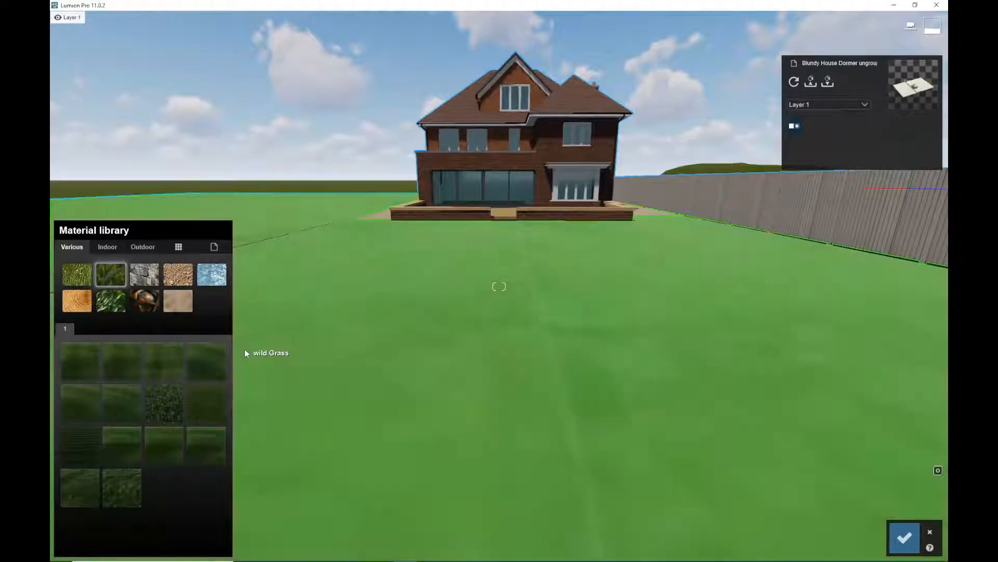
pyautogui.press('d')
pyautogui.press('q')
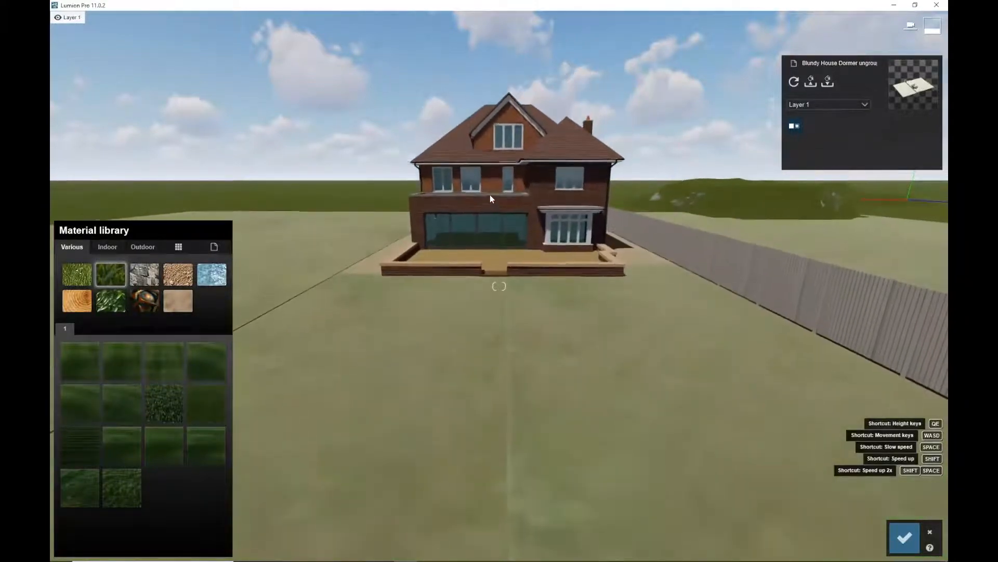
pyautogui.press('e')
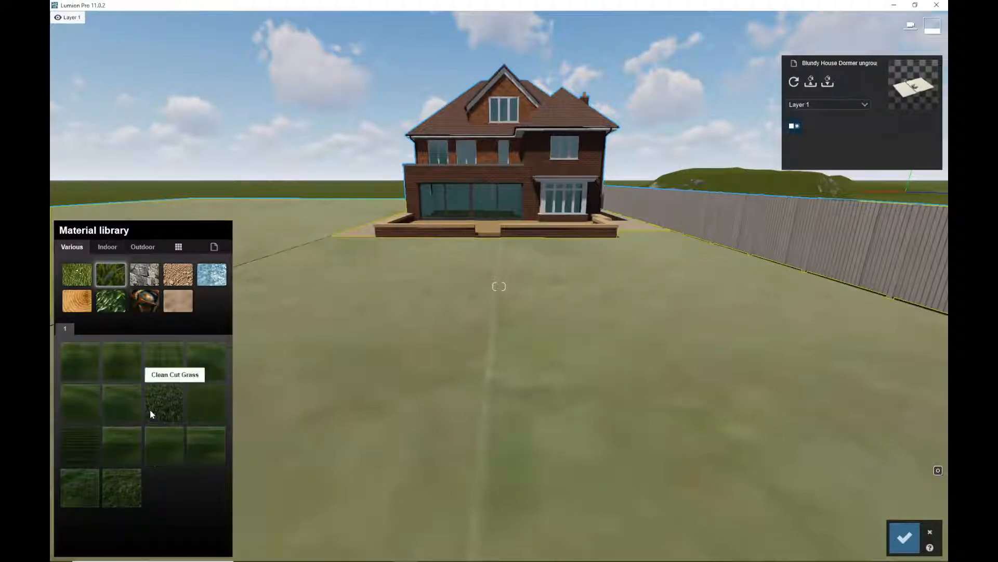
# Try Circular Grass 03 and Checkerboard Grass 03 on the lawn, adjusting the checkerboard's map scale
pyautogui.click(118, 403)
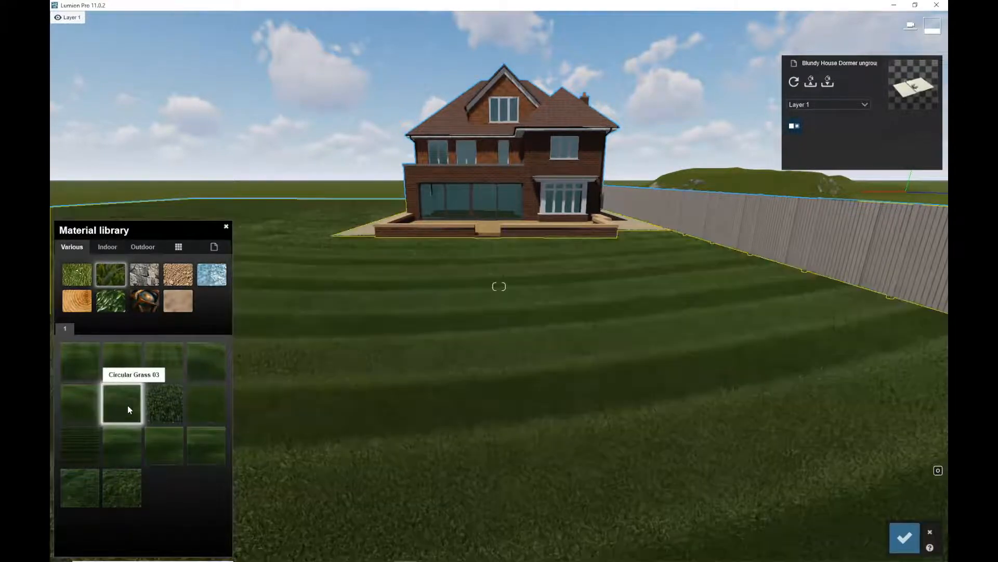
pyautogui.click(204, 406)
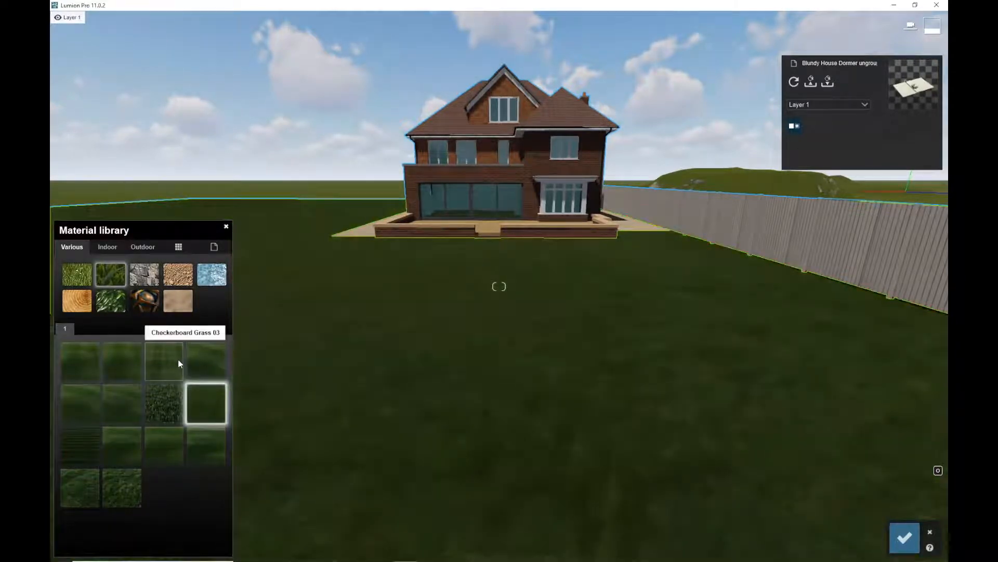
pyautogui.click(178, 362)
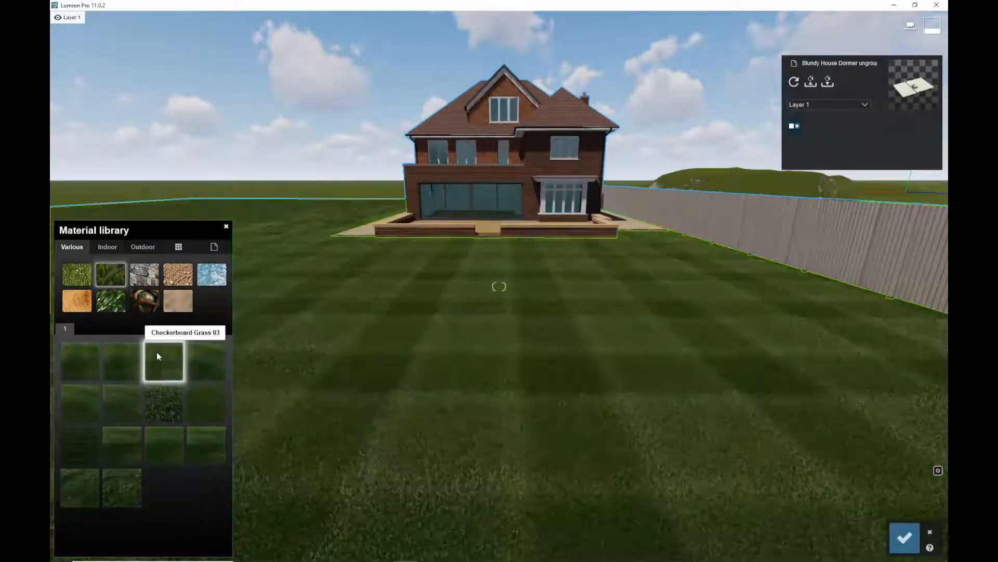
pyautogui.click(160, 355)
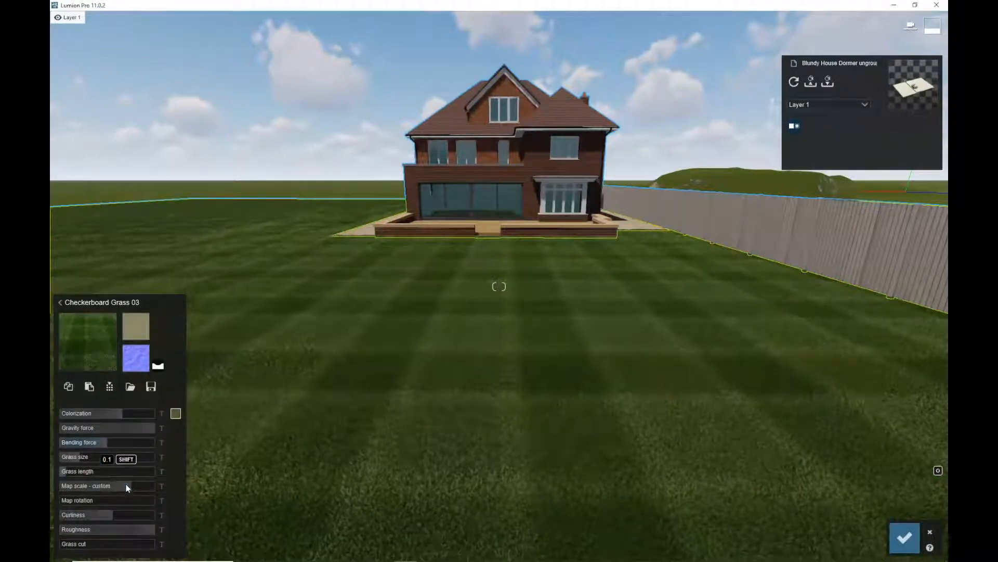
pyautogui.moveTo(129, 485); pyautogui.dragTo(115, 484)
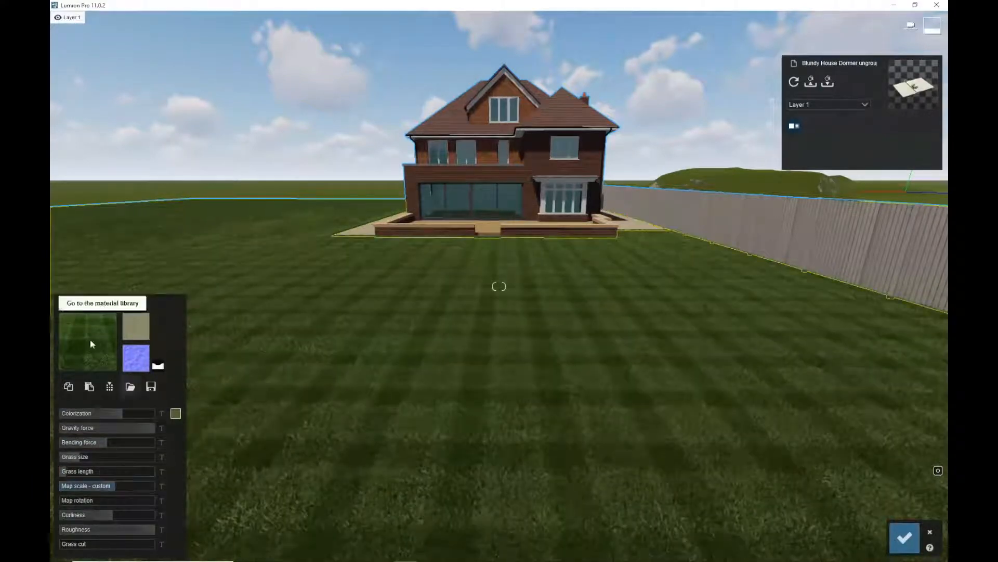
pyautogui.click(96, 344)
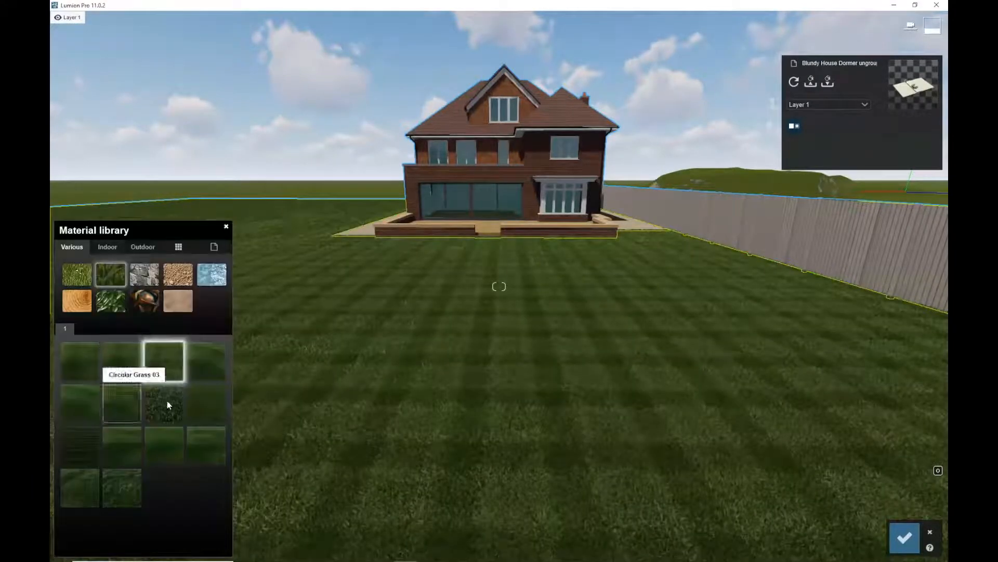
# Preview other grass materials and apply Row Grass 01 to the lawn, opening its settings
pyautogui.click(206, 361)
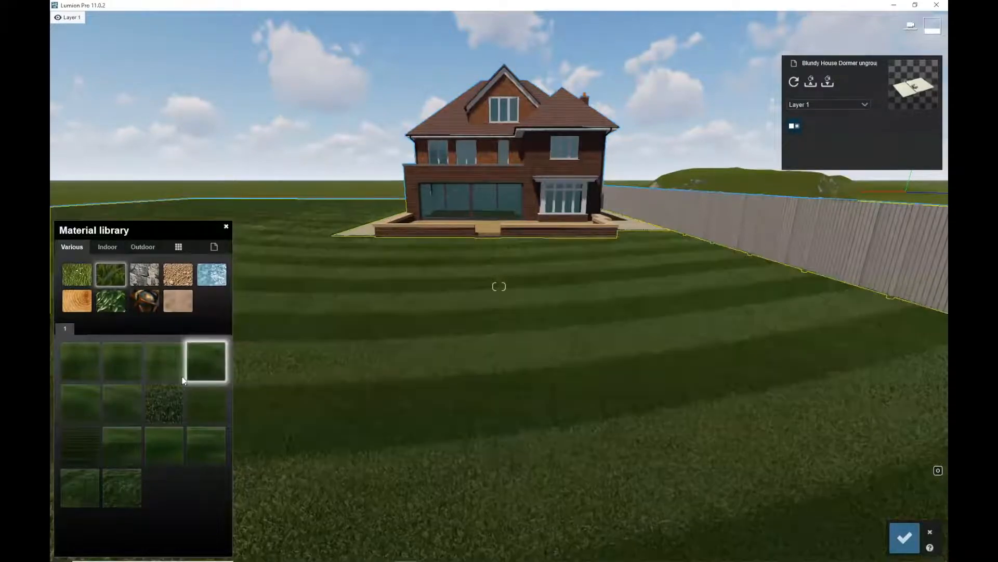
pyautogui.click(73, 364)
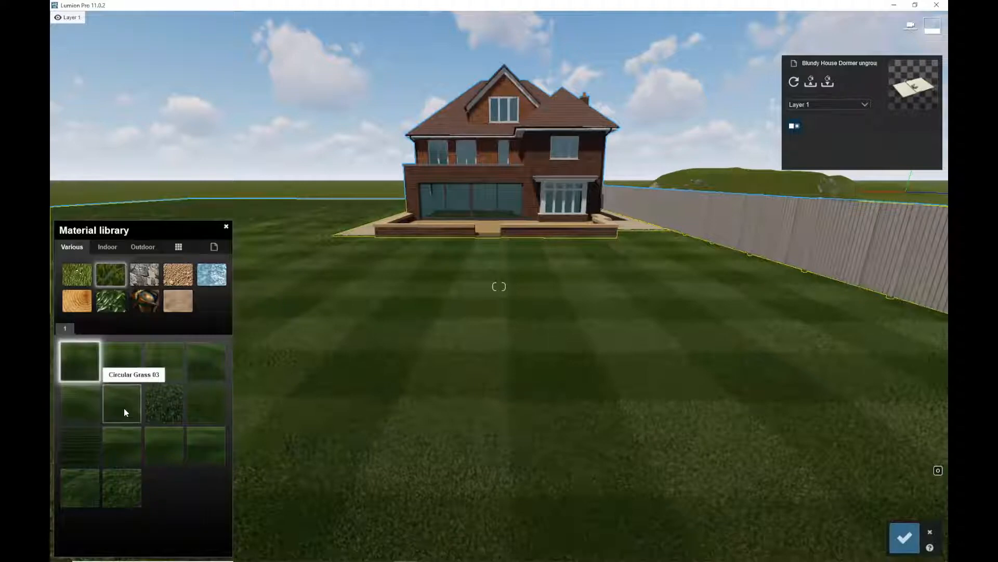
pyautogui.click(127, 443)
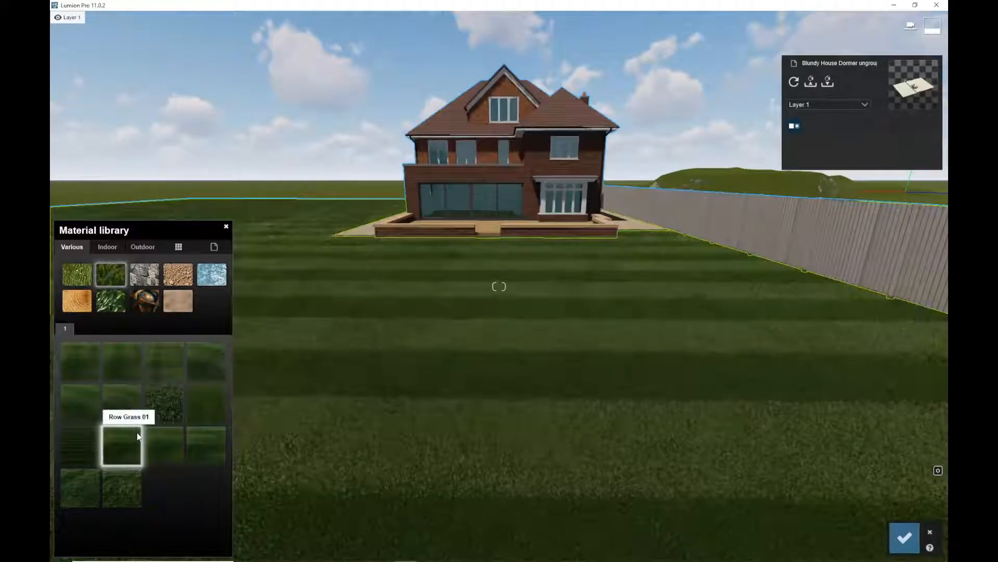
pyautogui.click(128, 439)
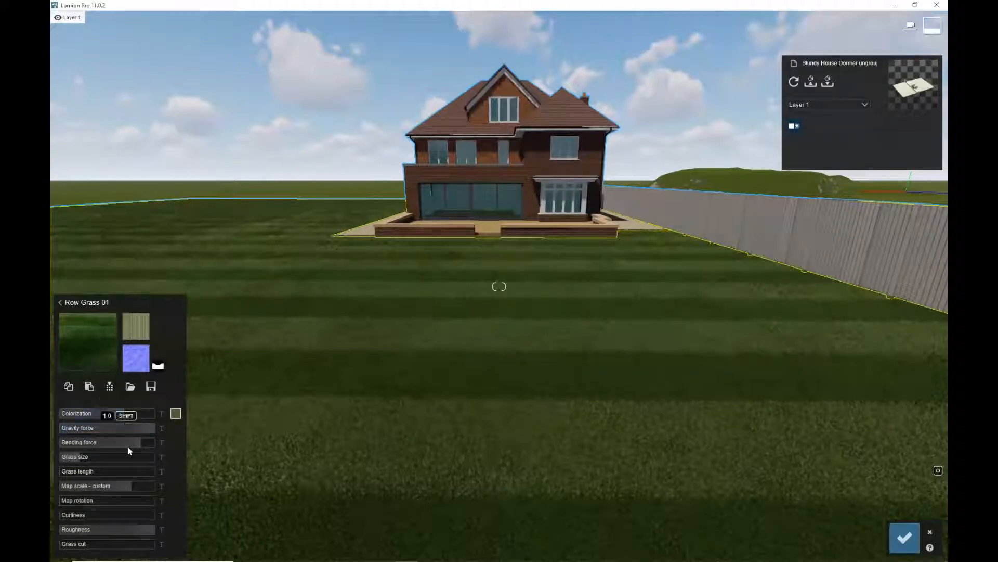
# Set the Row Grass 01 map rotation to 90° and adjust its map scale
pyautogui.moveTo(77, 499); pyautogui.dragTo(86, 503)
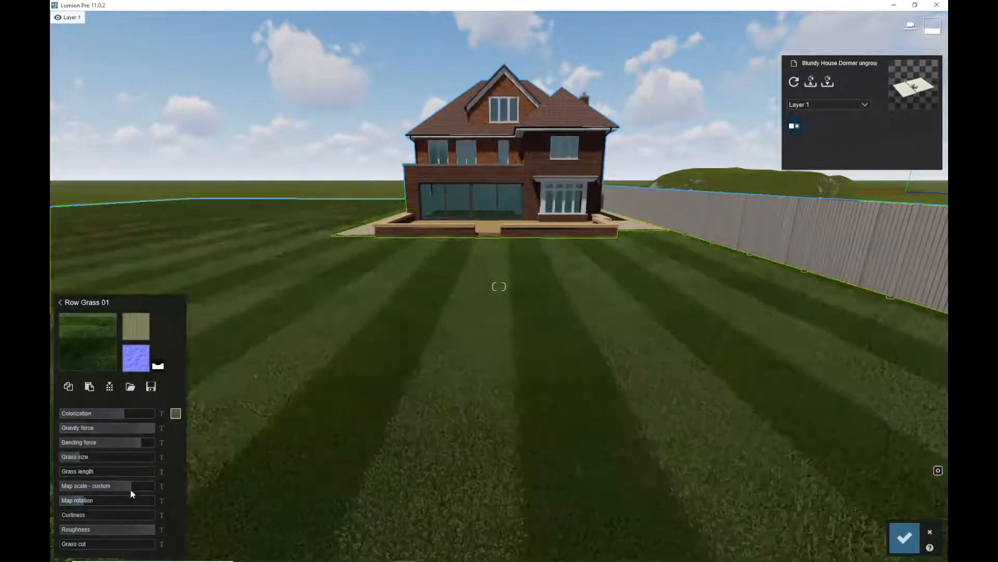
pyautogui.moveTo(131, 491); pyautogui.dragTo(111, 487)
# Fly down close to the lawn to view the striped grass
pyautogui.press('d')
pyautogui.press('e')
pyautogui.press('e')
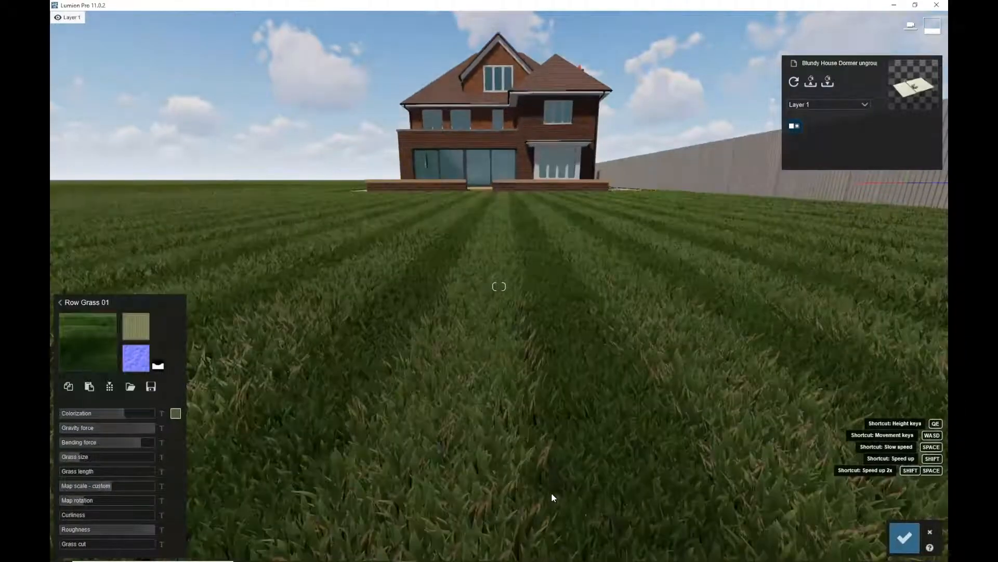
pyautogui.press('q')
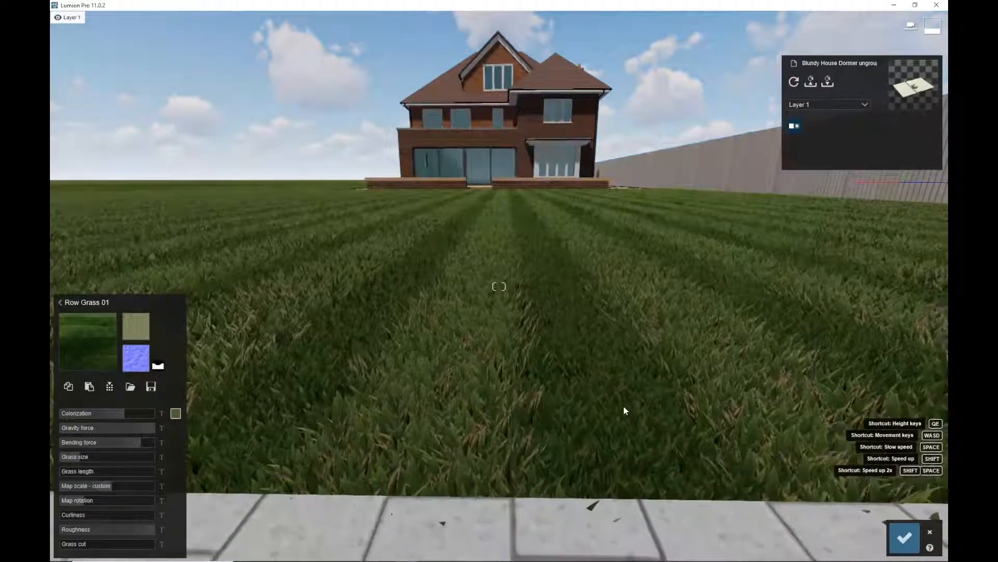
# Raise the grass cut setting of the Row Grass 01 lawn material
pyautogui.press('d')
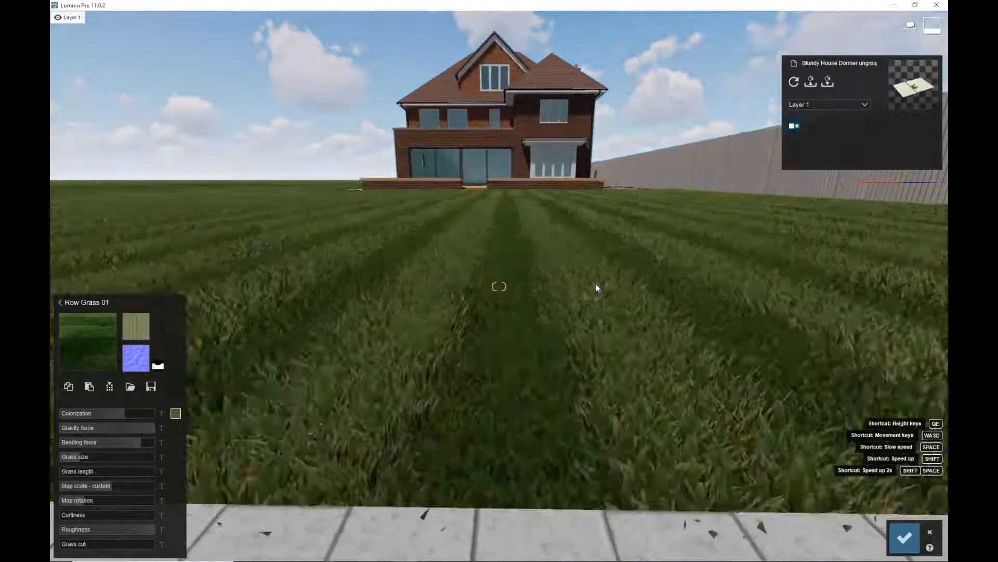
pyautogui.press('q')
pyautogui.press('q')
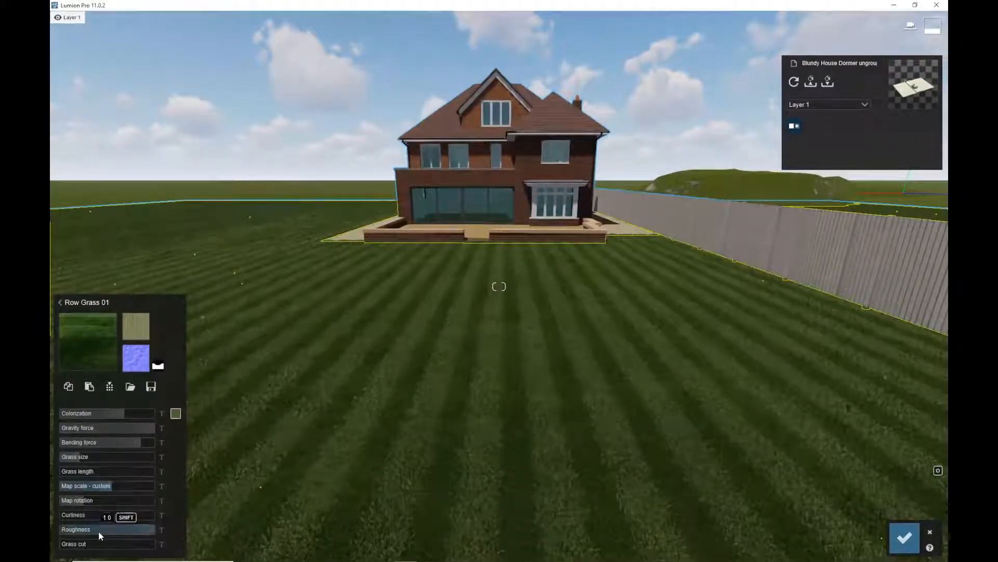
pyautogui.moveTo(100, 547); pyautogui.dragTo(137, 547)
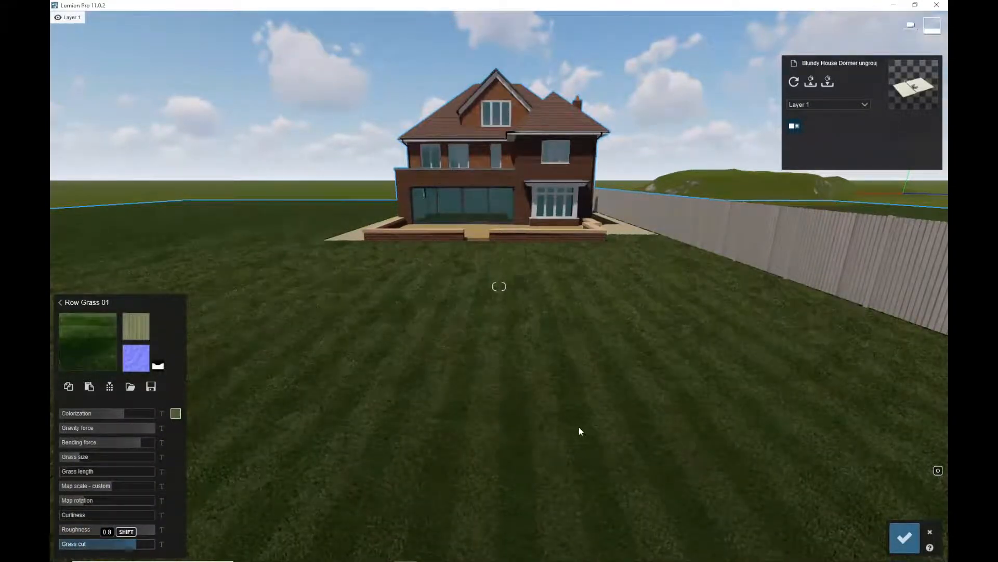
# Fly around the garden to review the striped lawn and save the material changes
pyautogui.press('e')
pyautogui.press('e')
pyautogui.press('q')
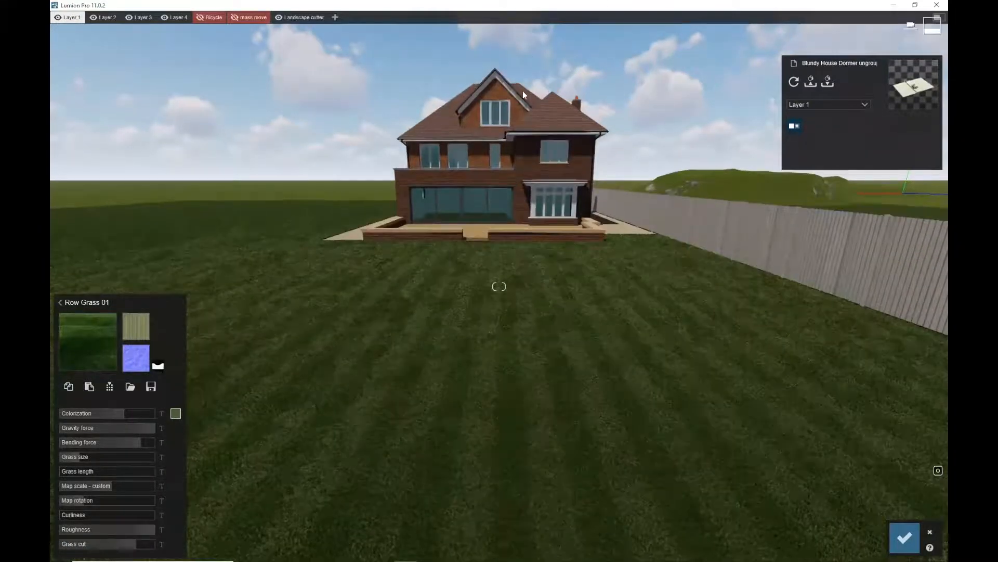
pyautogui.press('q')
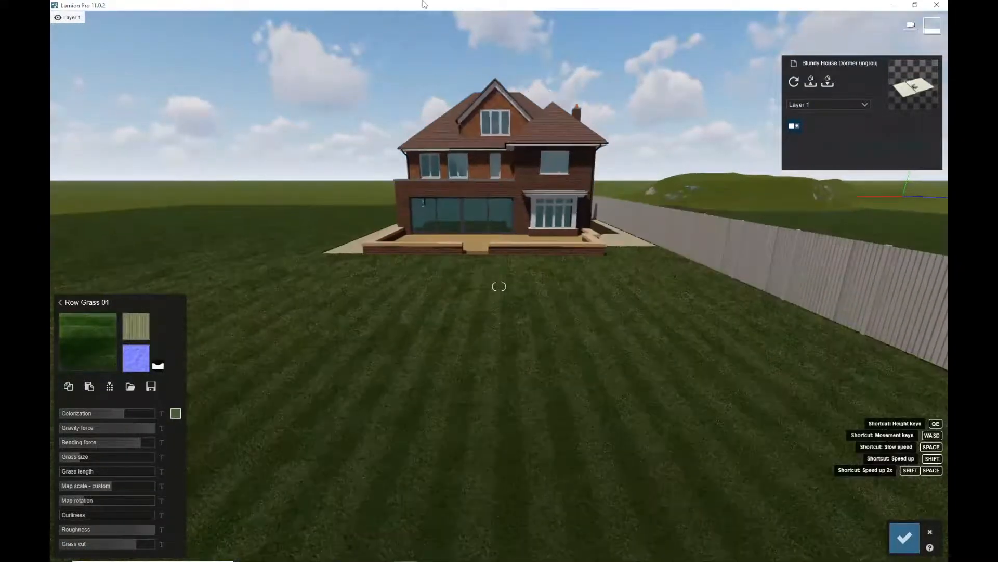
pyautogui.press('q')
pyautogui.press('a')
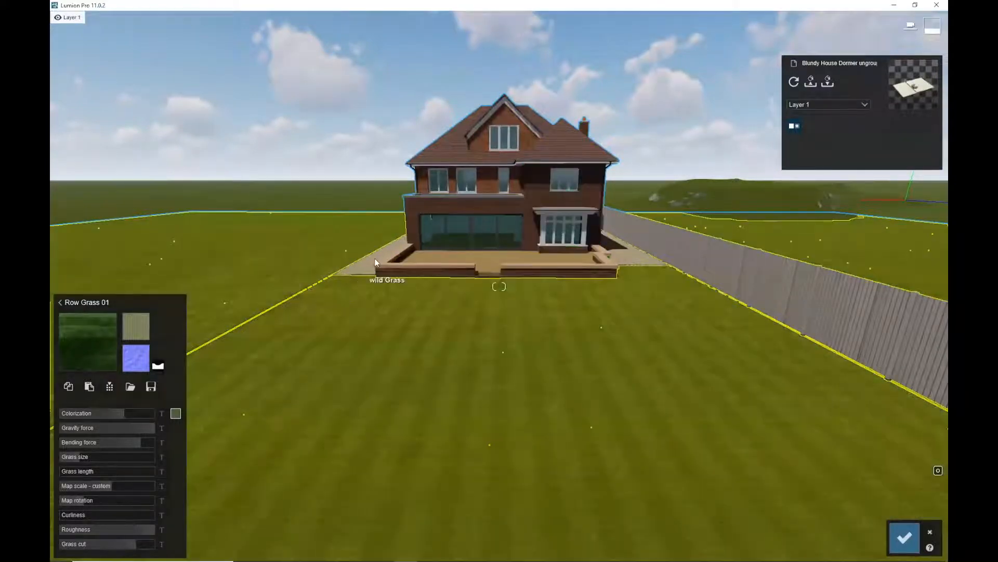
pyautogui.press('s')
pyautogui.press('a')
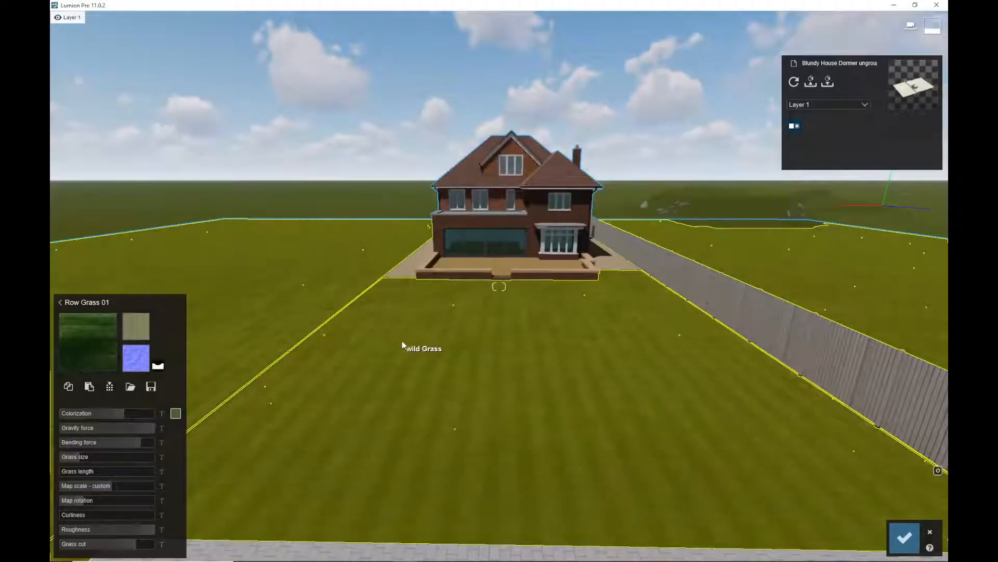
pyautogui.moveTo(406, 331)
pyautogui.mouseDown(button='right')
pyautogui.moveTo(180, 325)
pyautogui.moveTo(401, 332)
pyautogui.mouseUp(button='right')
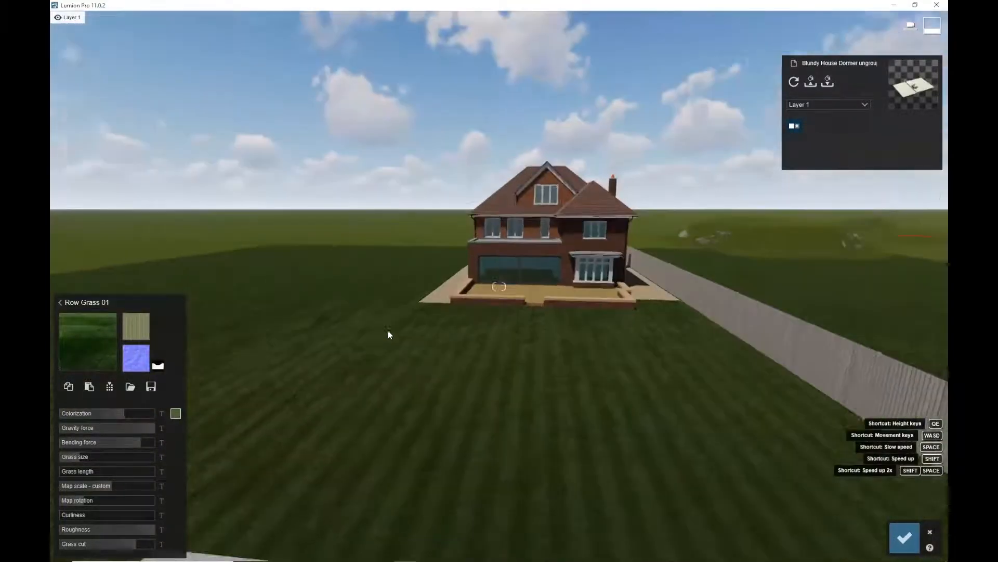
pyautogui.press('w')
pyautogui.press('w')
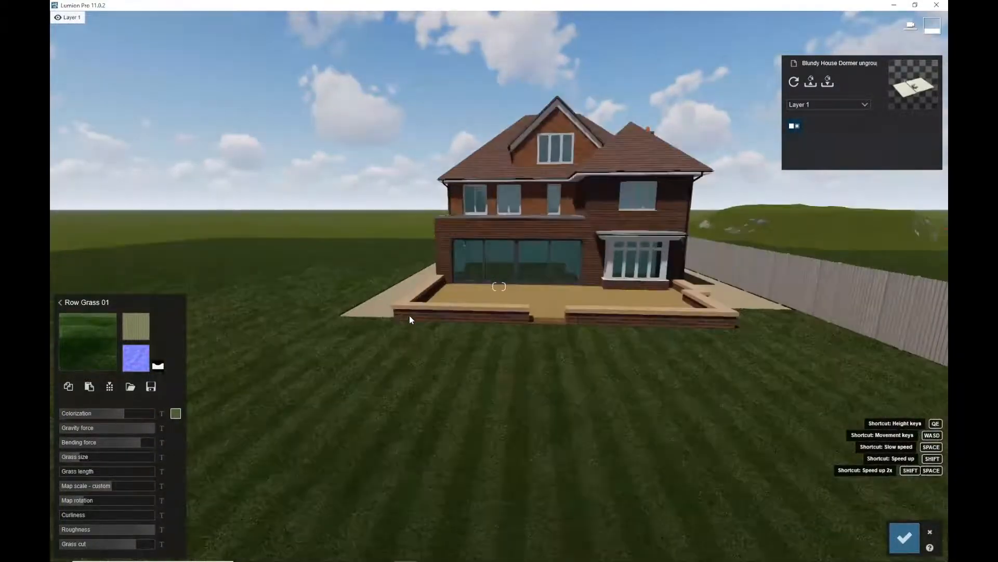
pyautogui.press('a')
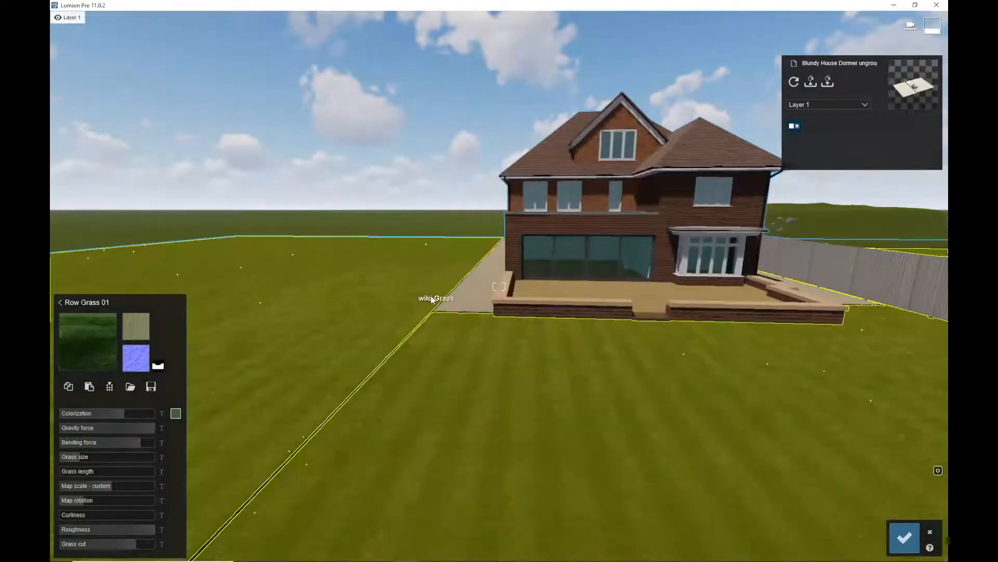
pyautogui.press('a')
pyautogui.press('e')
pyautogui.press('a')
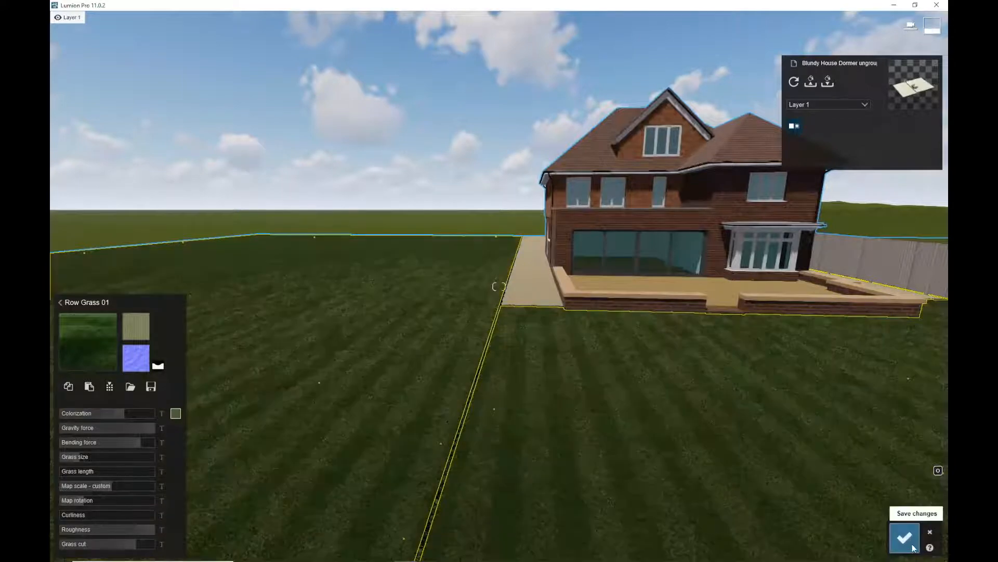
pyautogui.click(904, 538)
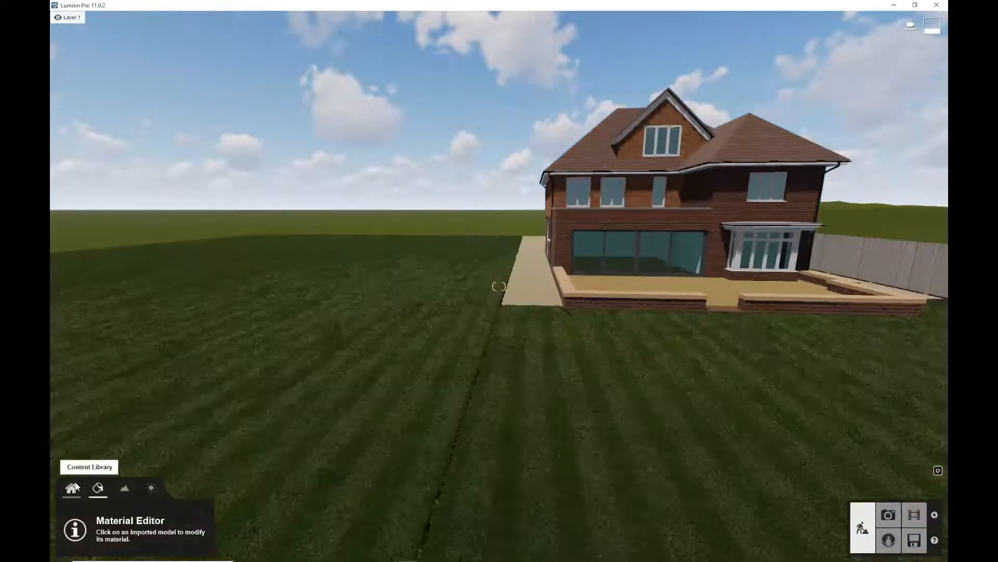
# Open the Nature library, search for hedge and place an IvyHedge1Short RF on the lawn
pyautogui.click(73, 489)
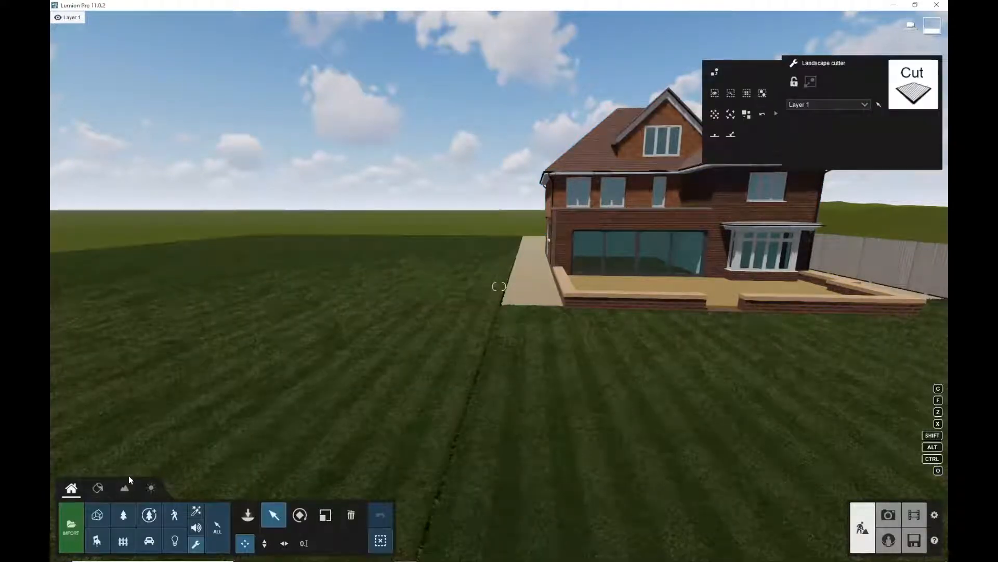
pyautogui.click(123, 516)
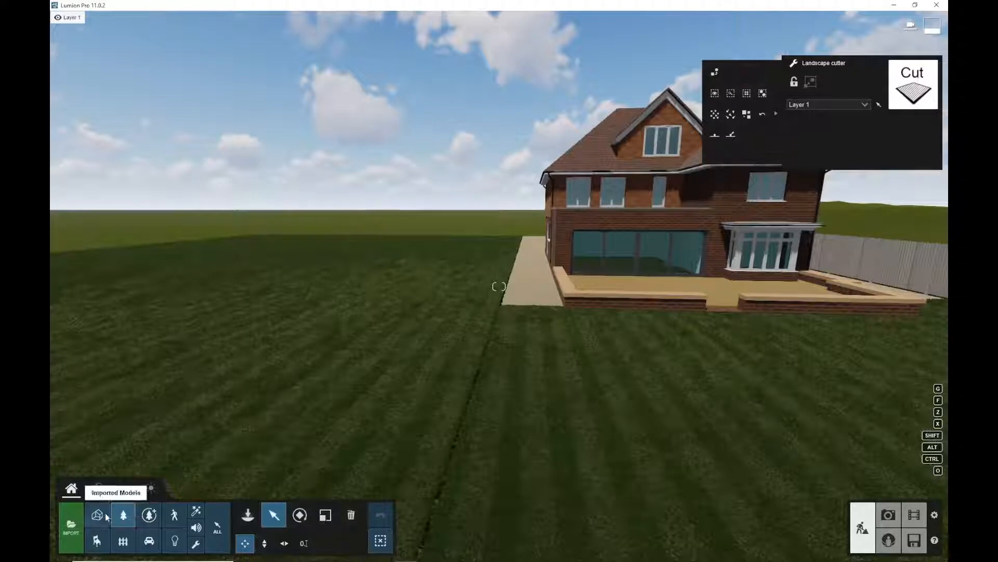
pyautogui.click(249, 515)
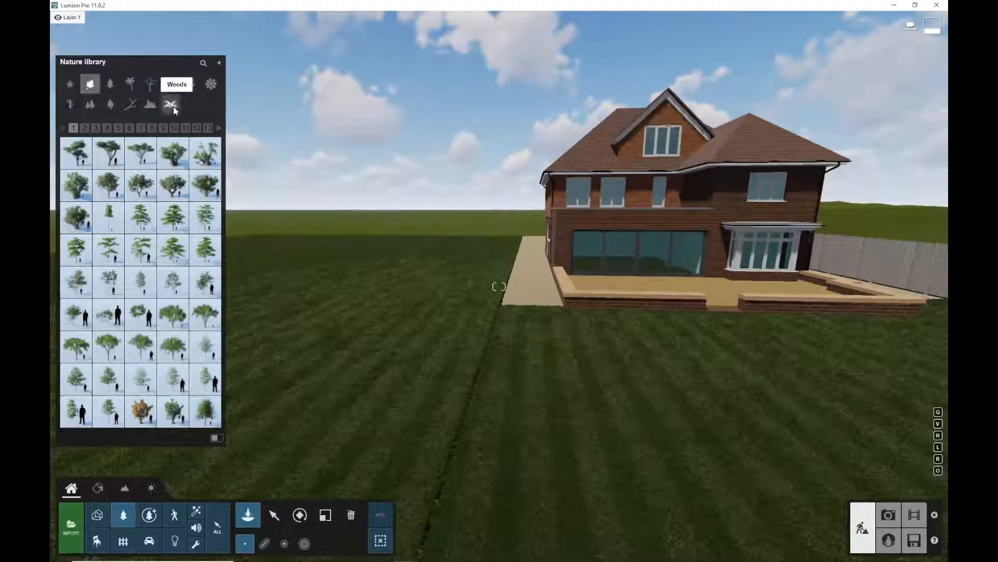
pyautogui.click(202, 64)
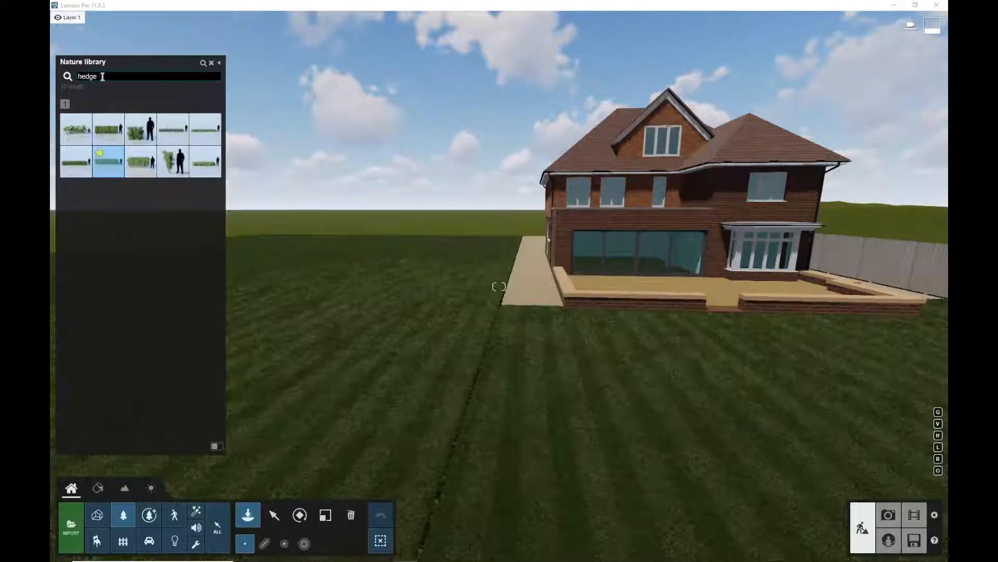
pyautogui.click(141, 160)
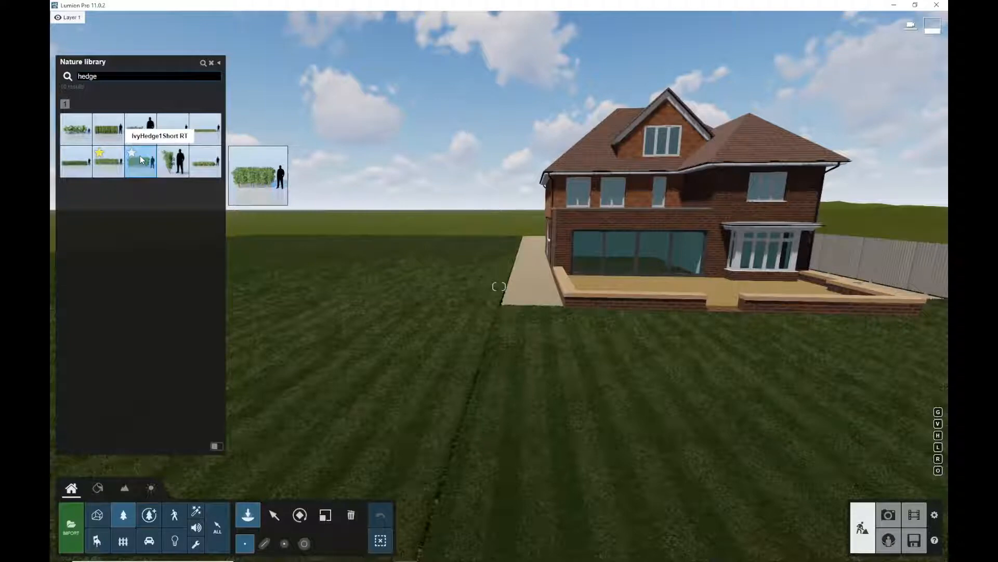
pyautogui.click(467, 390)
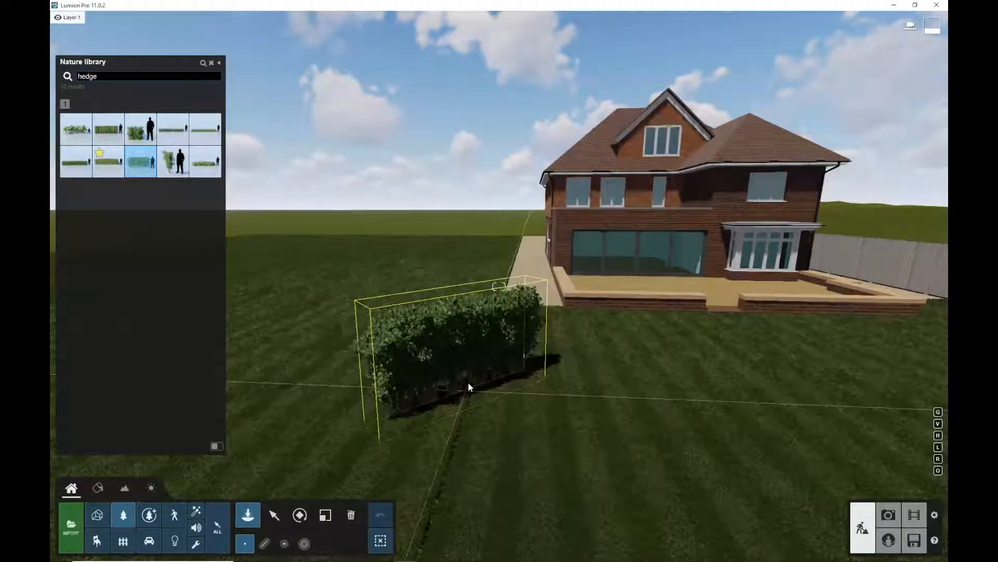
# Rotate the hedge and place further IvyHedge1Short RF hedges across the lawn
pyautogui.press('r')
pyautogui.moveTo(466, 394)
pyautogui.mouseDown()
pyautogui.moveTo(481, 391)
pyautogui.moveTo(464, 400)
pyautogui.moveTo(469, 386)
pyautogui.mouseUp()
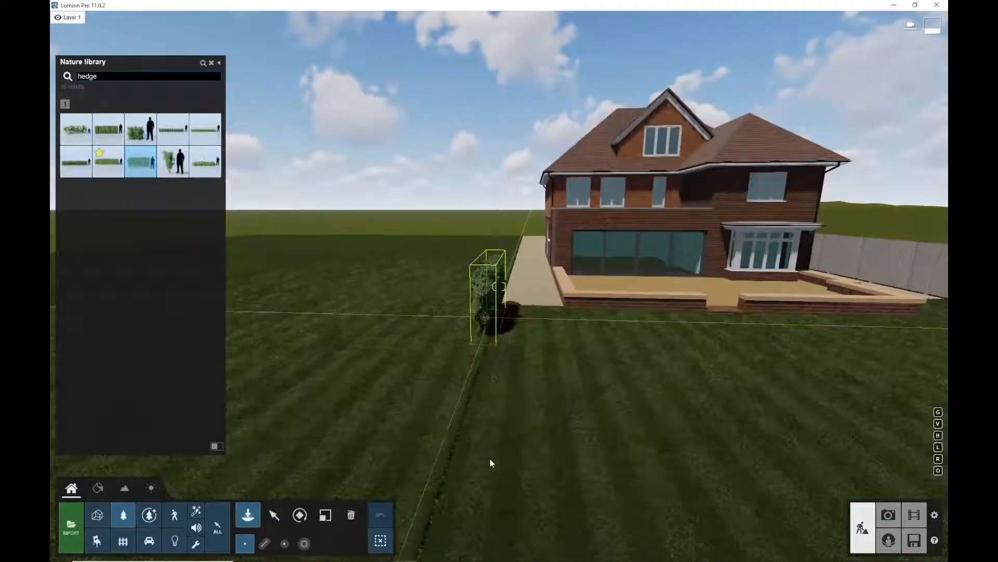
pyautogui.click(468, 392)
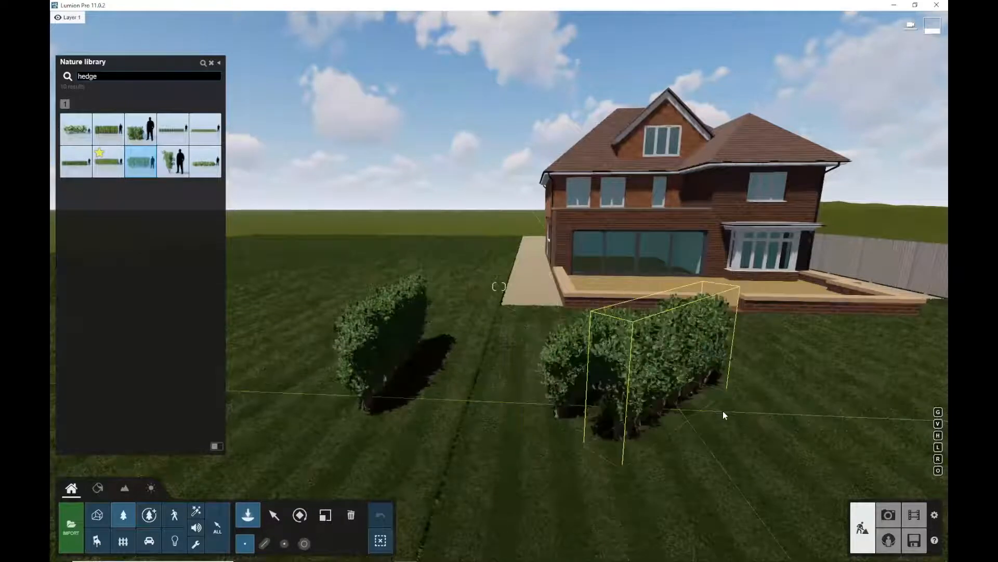
pyautogui.click(644, 369)
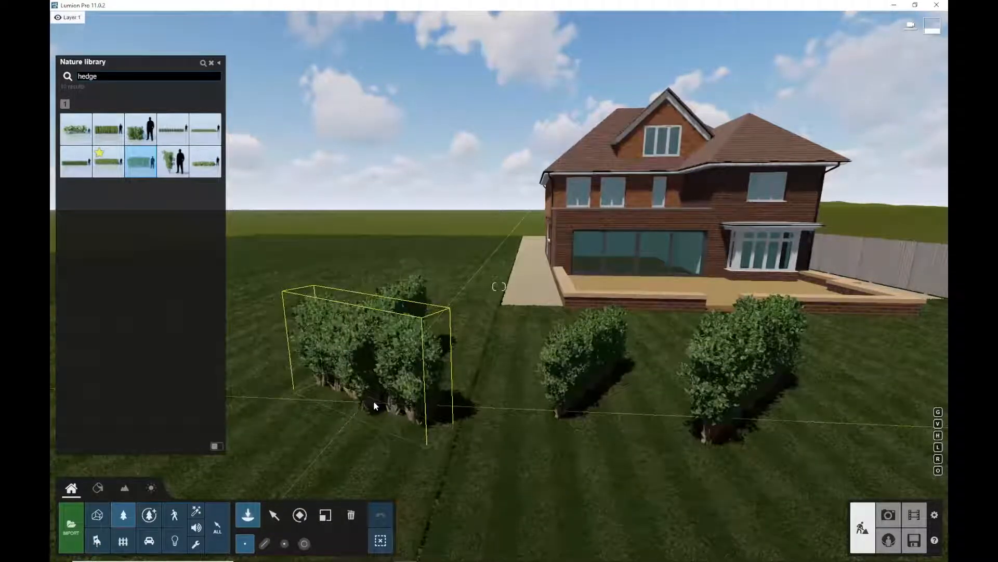
pyautogui.click(380, 512)
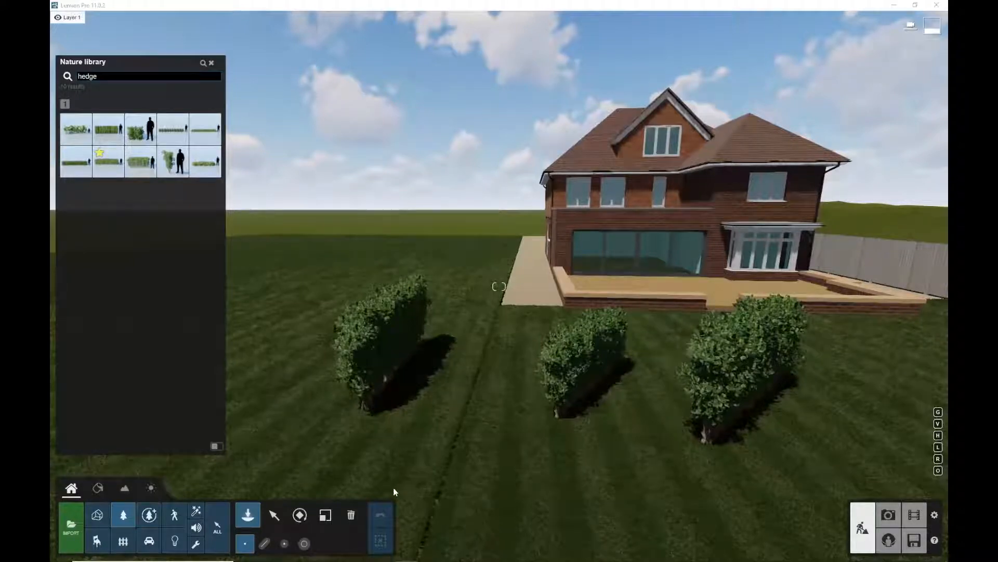
# Delete all the placed hedges from the lawn
pyautogui.click(351, 515)
pyautogui.click(212, 64)
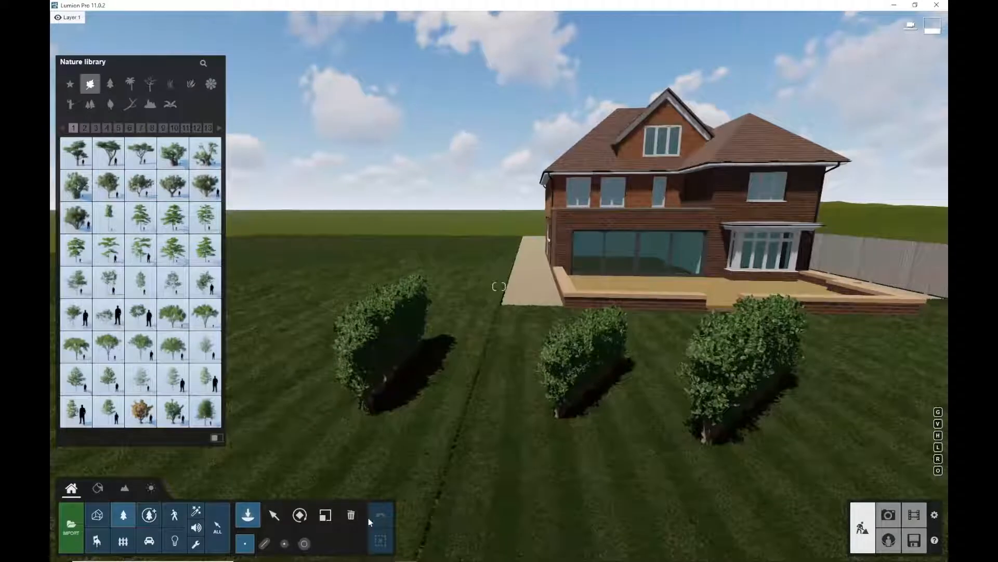
pyautogui.click(273, 514)
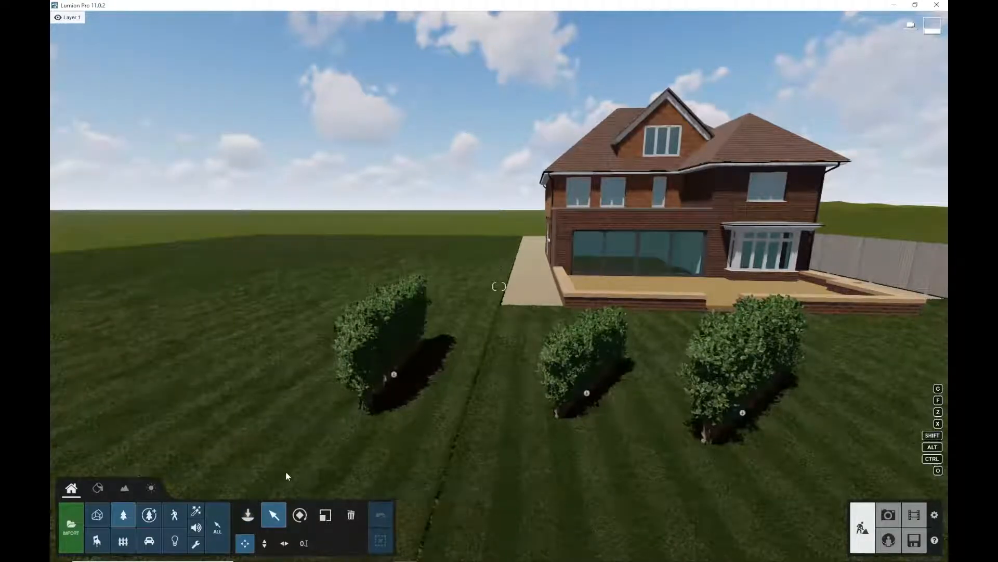
pyautogui.click(351, 515)
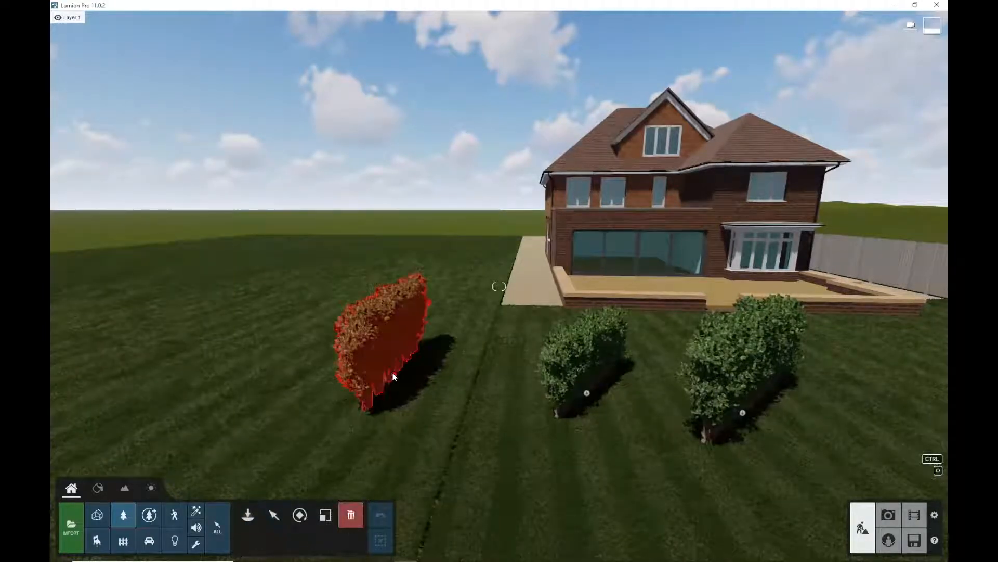
pyautogui.click(392, 373)
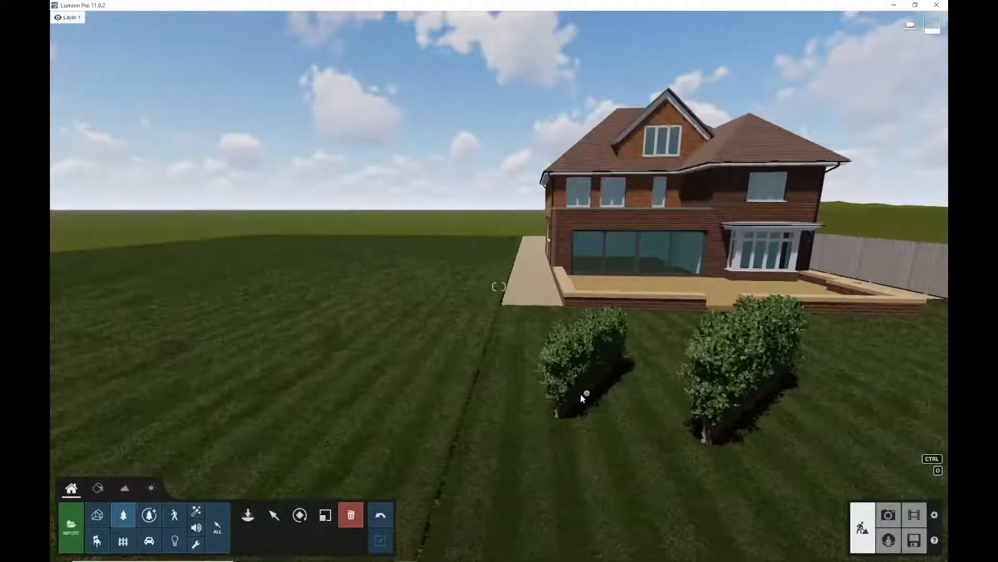
pyautogui.click(626, 401)
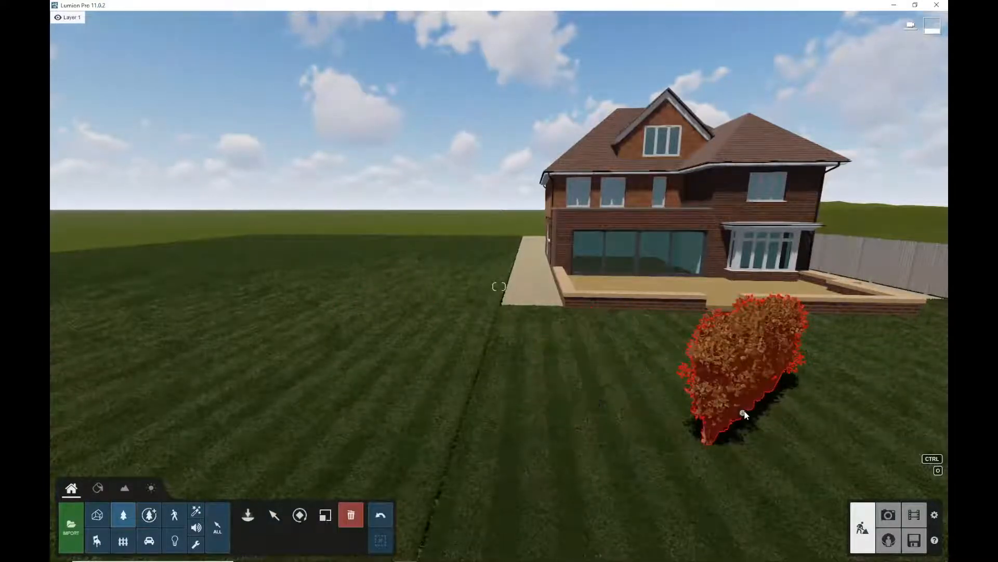
pyautogui.click(744, 412)
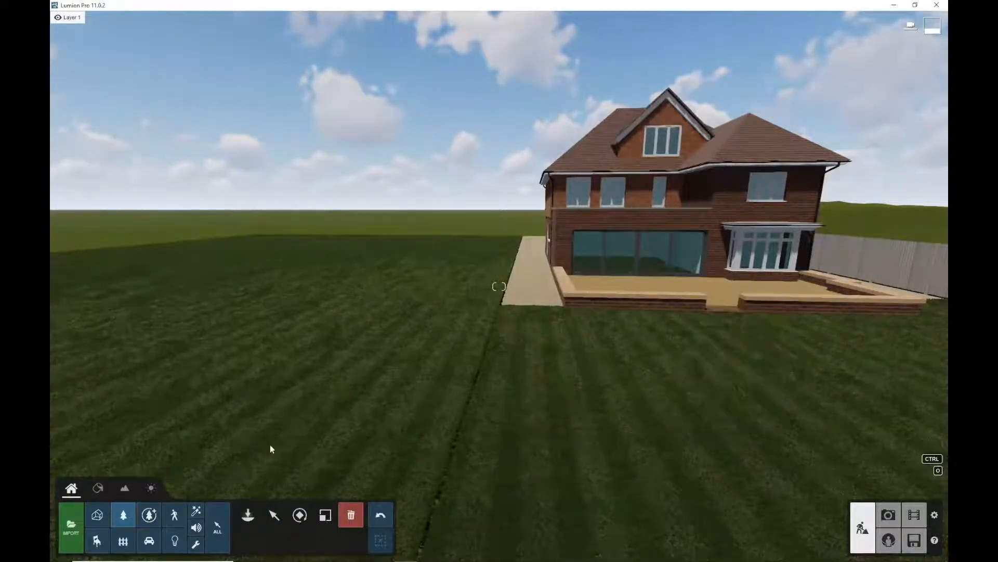
# Pick IvyHedge1Short RF again from the hedge search and switch to line placement
pyautogui.click(248, 514)
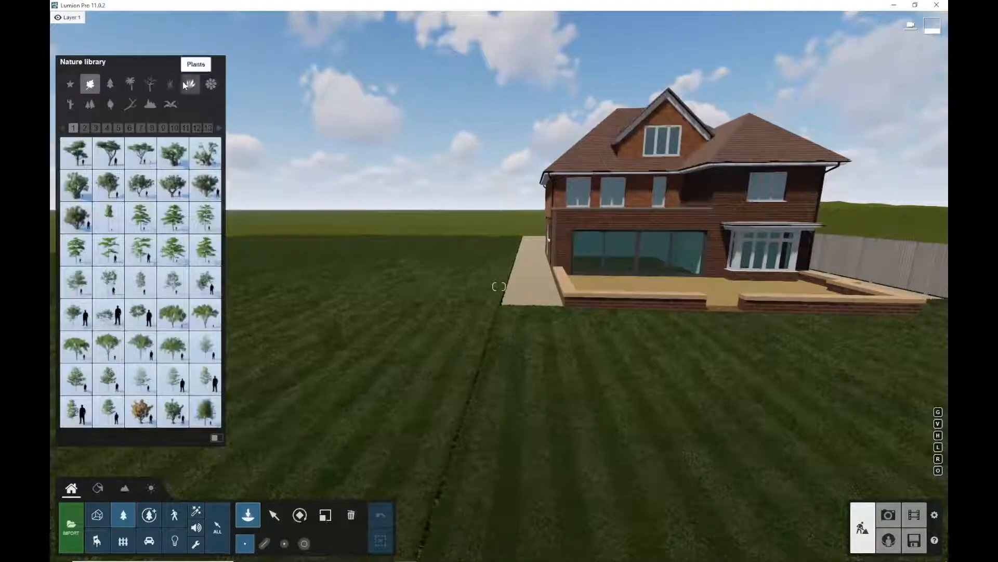
pyautogui.click(203, 63)
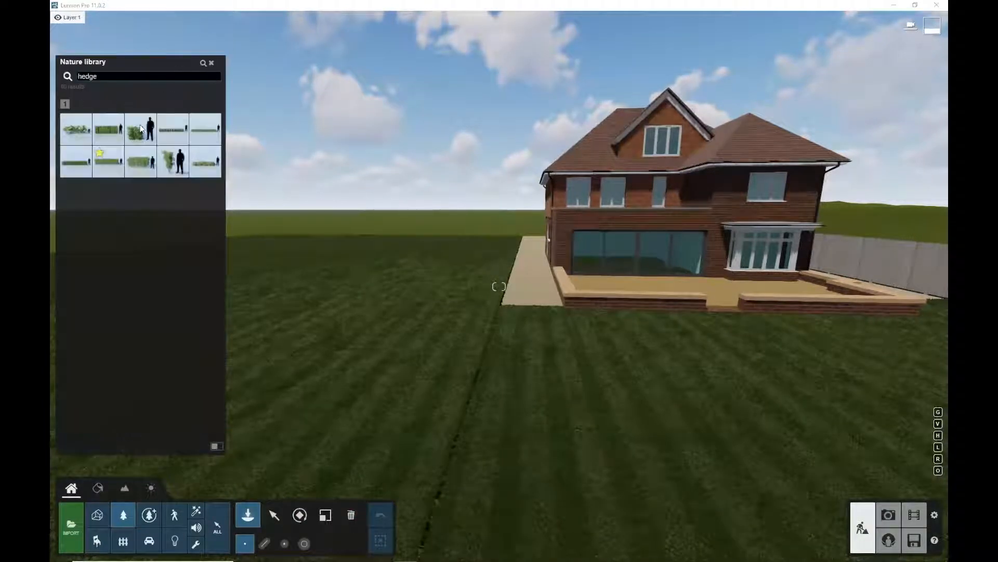
pyautogui.click(145, 162)
pyautogui.click(372, 330)
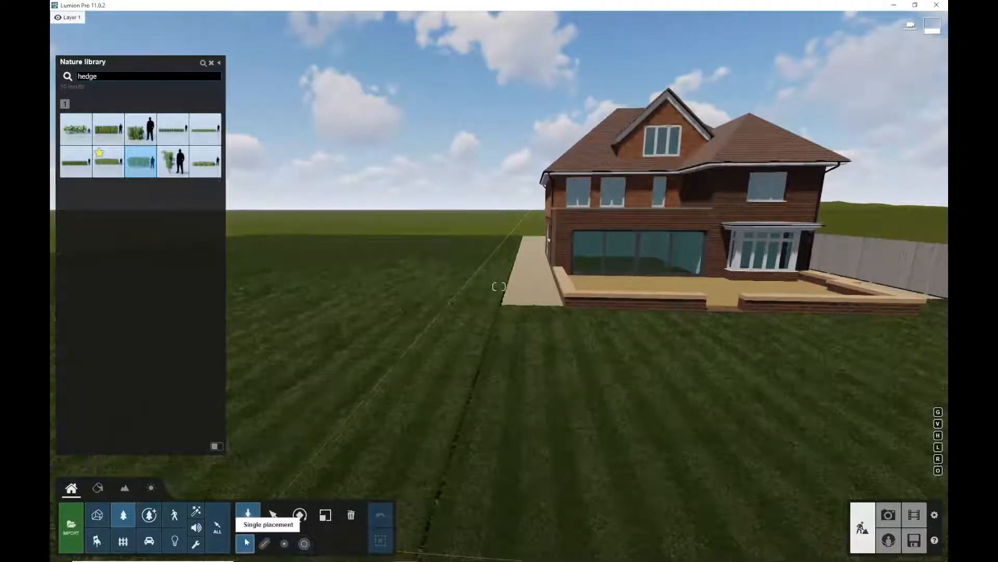
pyautogui.click(267, 548)
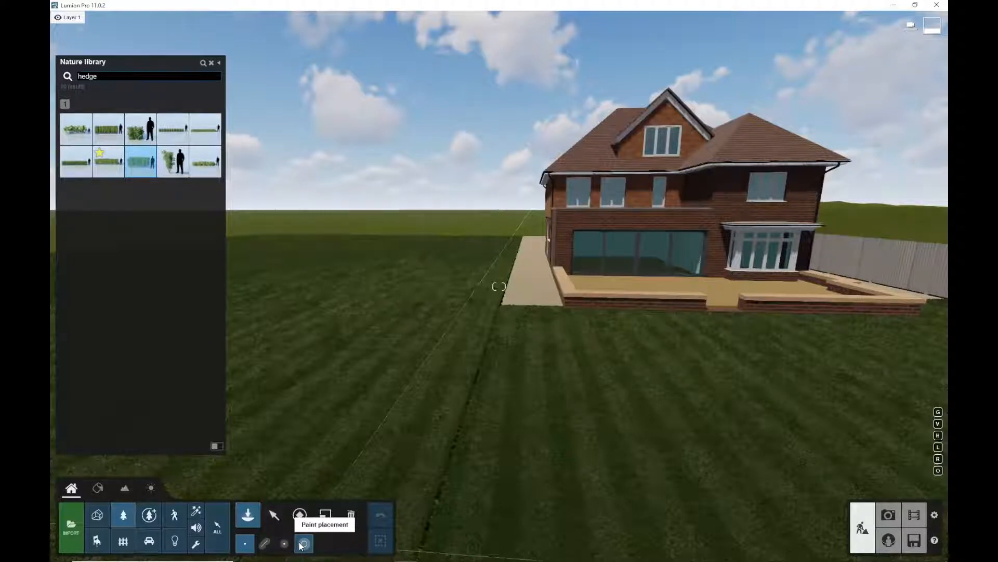
pyautogui.click(264, 544)
# Draw a line of IvyHedge1Short RF hedges along the lawn edge from the path corner to the fence corner
pyautogui.click(467, 356)
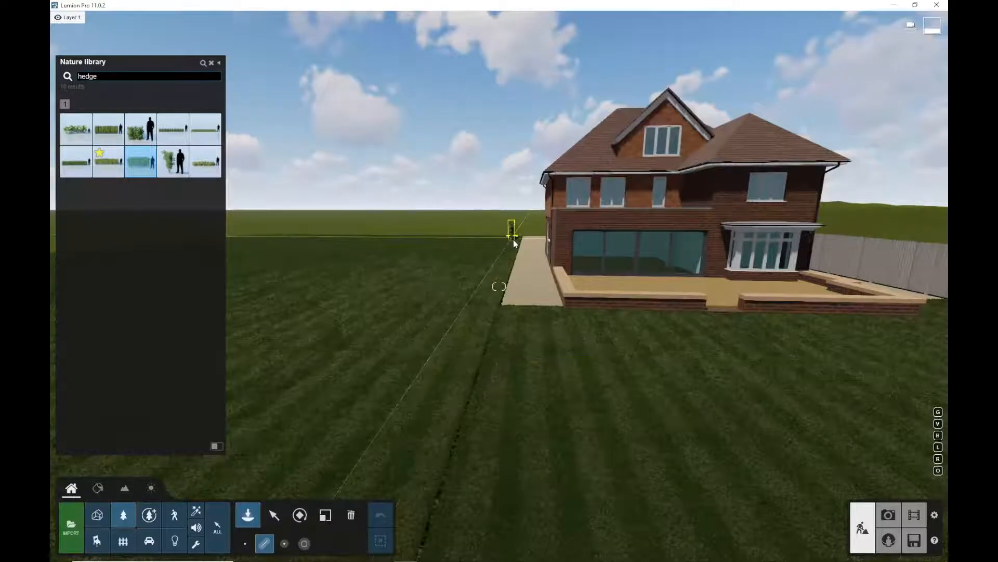
pyautogui.press('w')
pyautogui.press('w')
pyautogui.press('e')
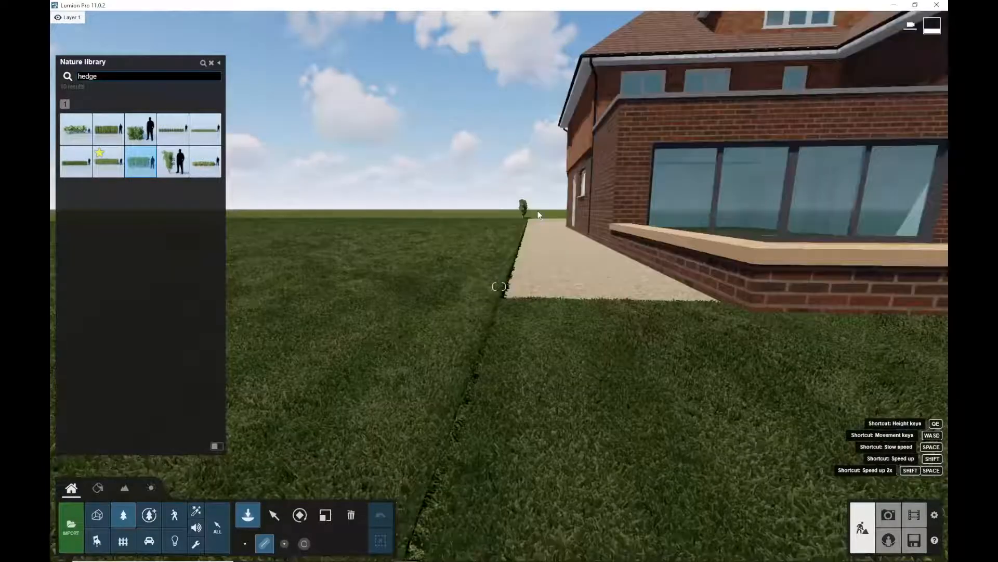
pyautogui.press('q')
pyautogui.press('e')
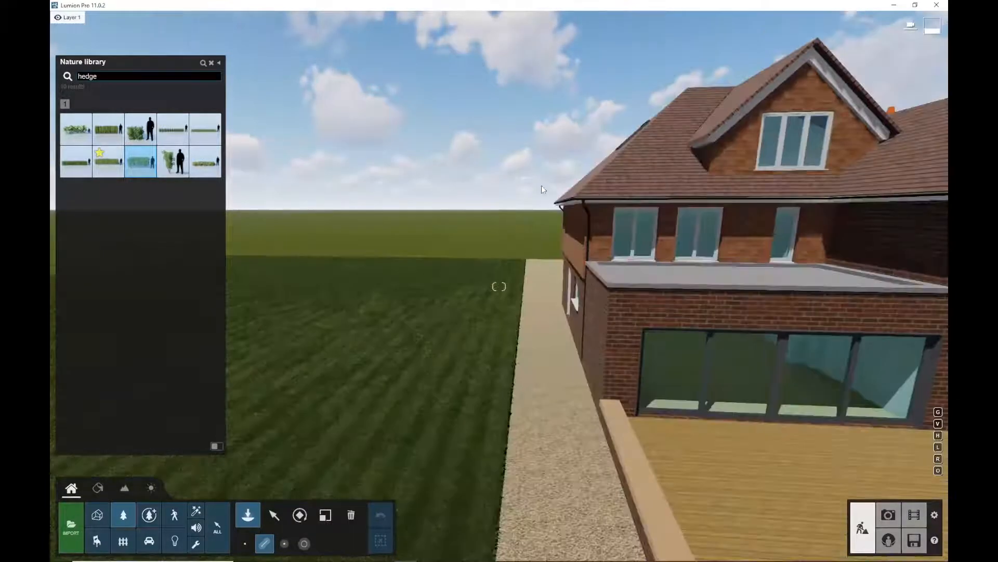
pyautogui.click(527, 263)
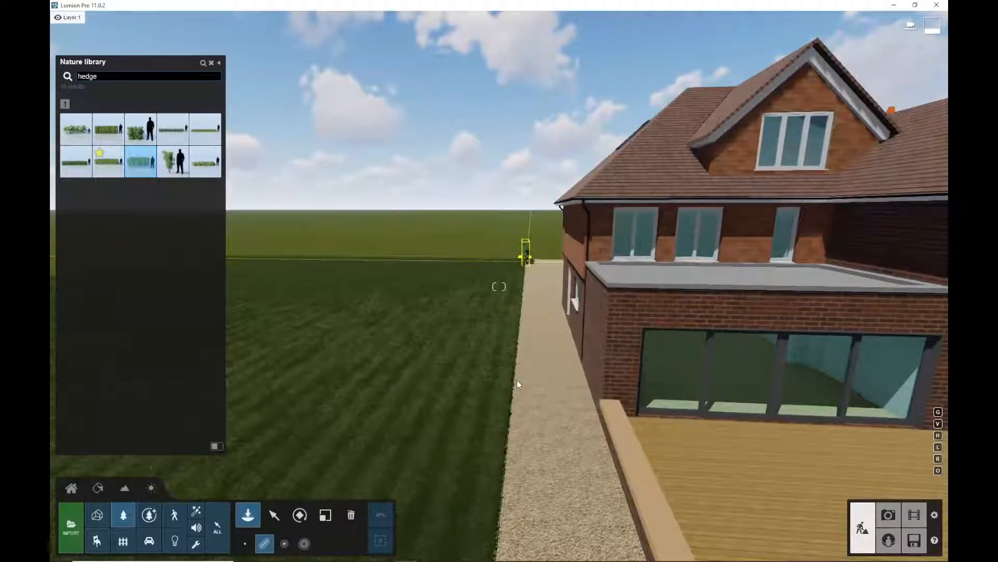
pyautogui.press('s')
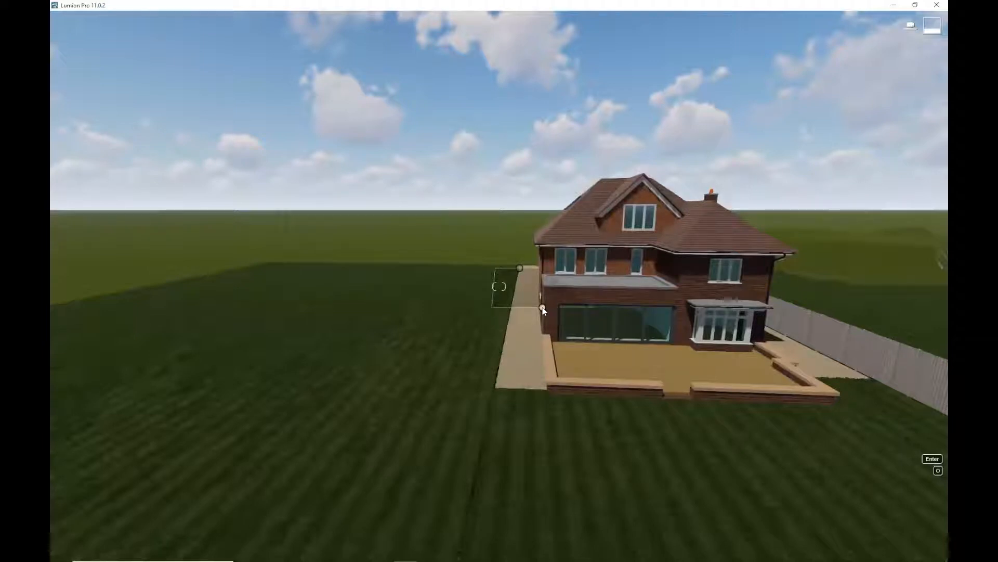
pyautogui.hotkey('shift', 's')
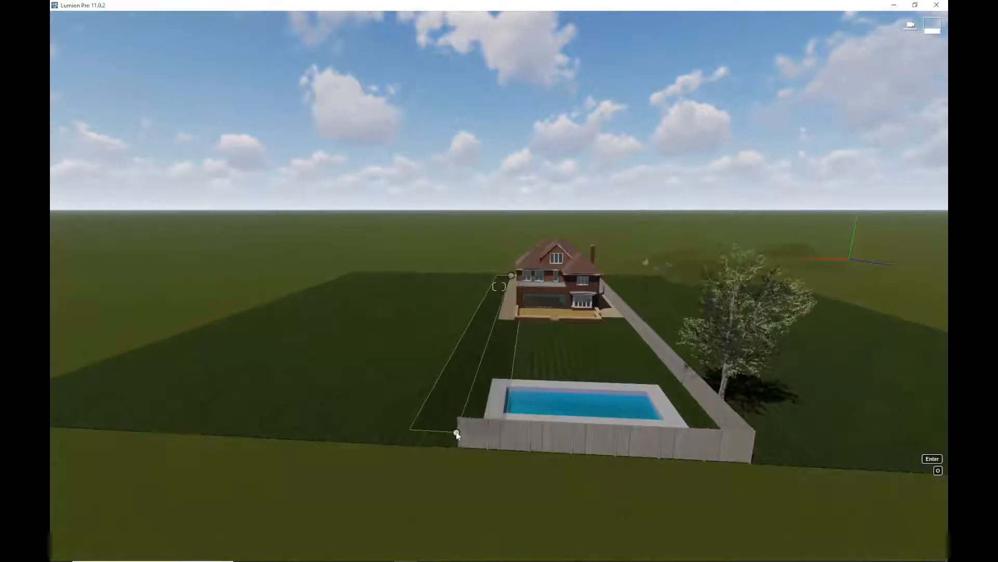
pyautogui.press('d')
pyautogui.moveTo(458, 431); pyautogui.dragTo(456, 430, button='right')
pyautogui.moveTo(239, 443); pyautogui.dragTo(239, 433, button='right')
pyautogui.press('d')
pyautogui.press('a')
pyautogui.press('e')
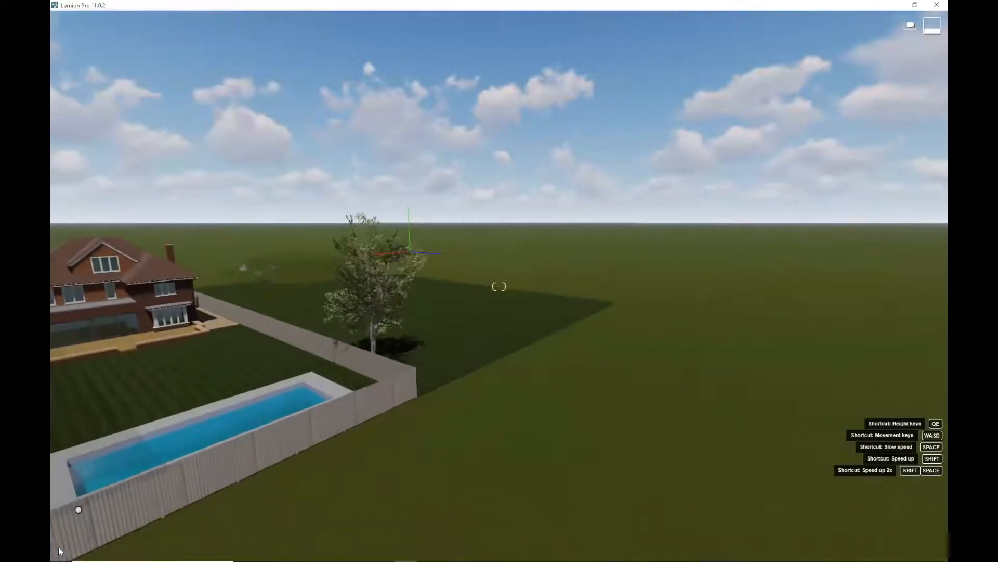
pyautogui.press('e')
pyautogui.press('a')
pyautogui.press('q')
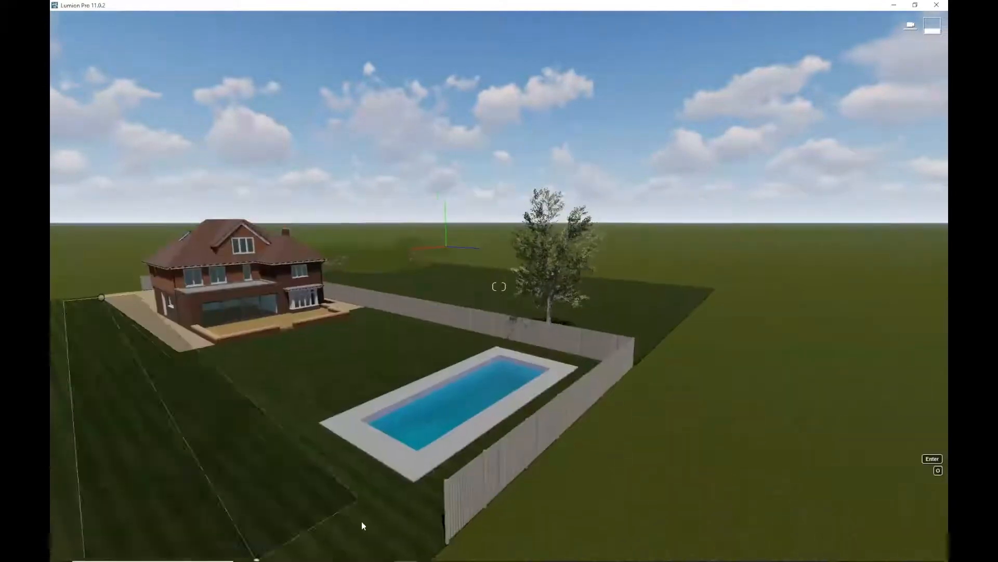
pyautogui.press('e')
pyautogui.press('q')
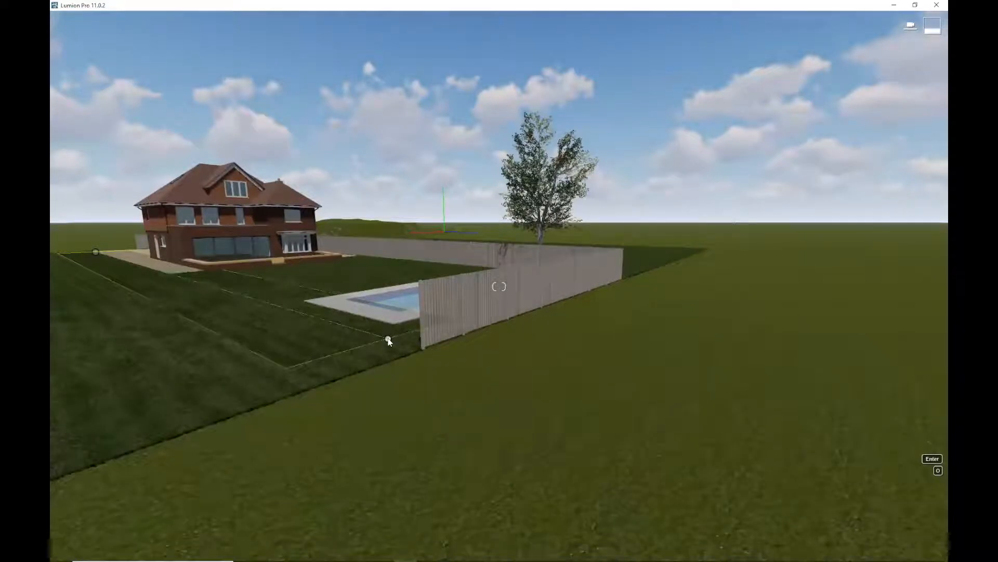
pyautogui.press('Return')
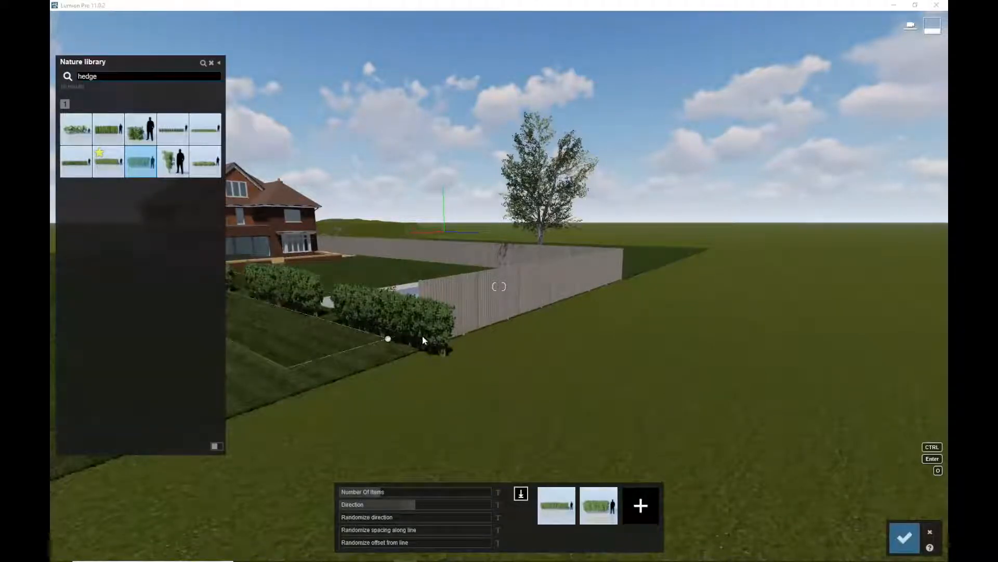
# Adjust the number of hedges along the line and confirm the line placement
pyautogui.press('d')
pyautogui.press('a')
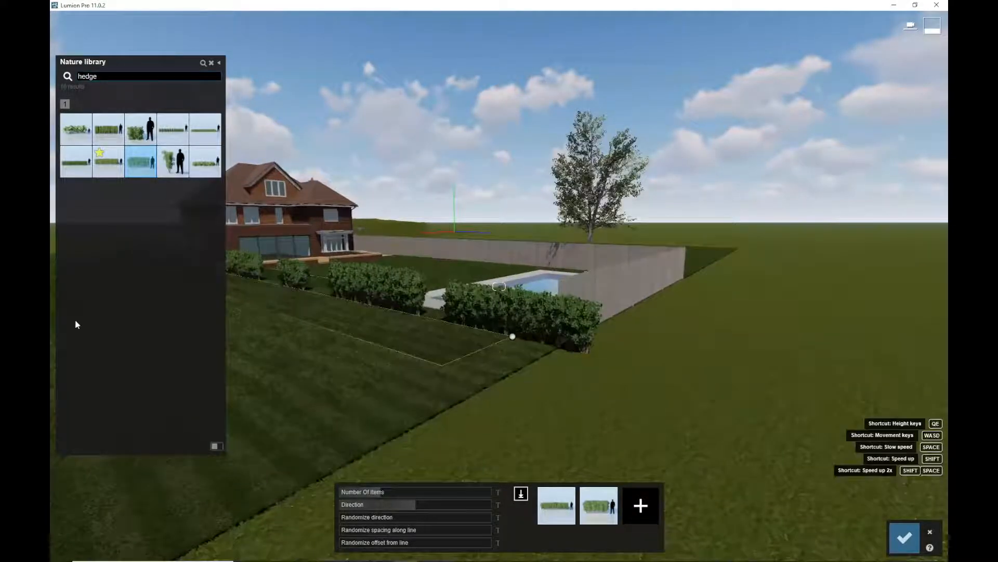
pyautogui.press('a')
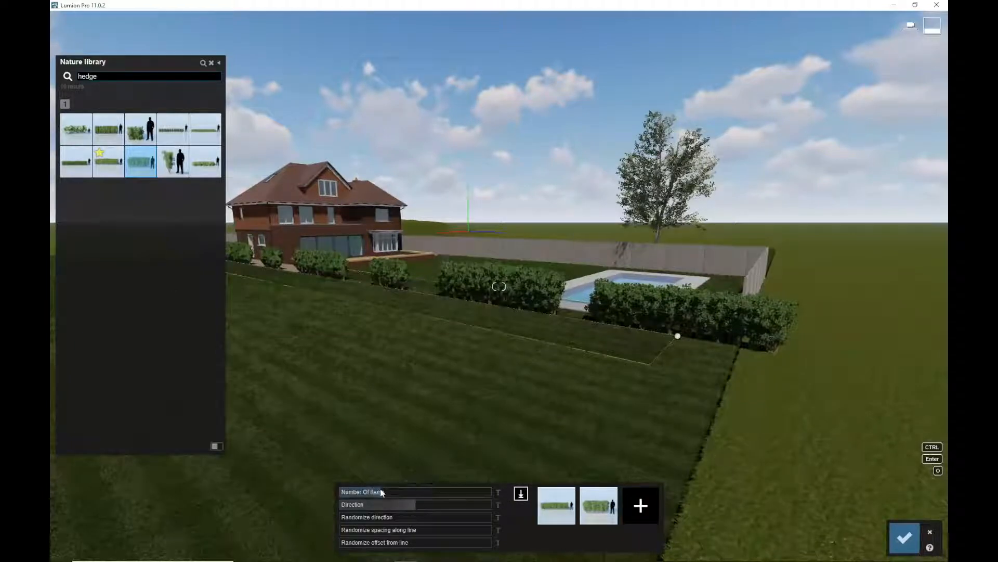
pyautogui.moveTo(382, 491)
pyautogui.mouseDown()
pyautogui.moveTo(417, 490)
pyautogui.moveTo(386, 488)
pyautogui.mouseUp()
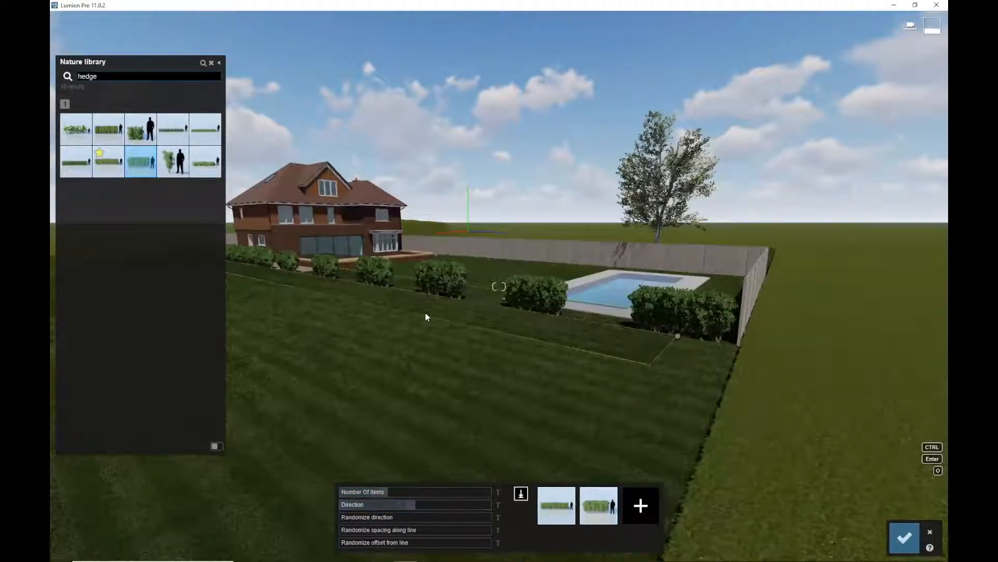
pyautogui.click(904, 538)
pyautogui.click(914, 540)
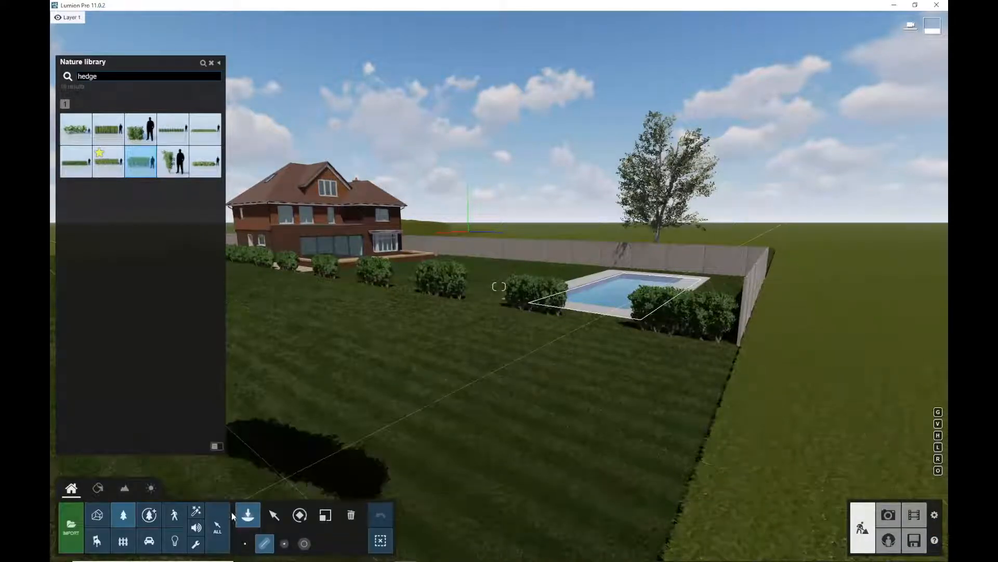
# Select all the placed hedges of the same category and scale them to 1.2752x
pyautogui.press('m')
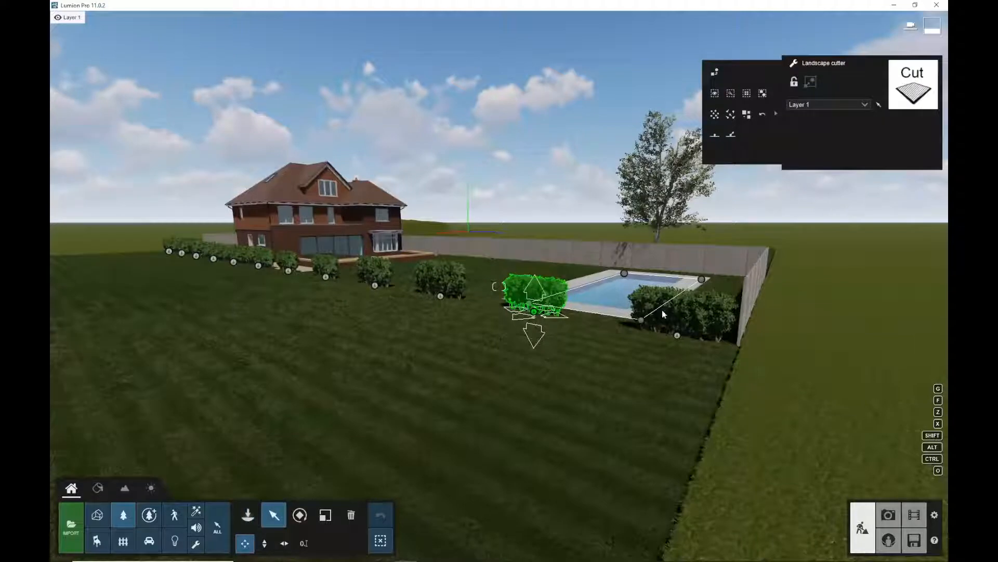
pyautogui.click(678, 338)
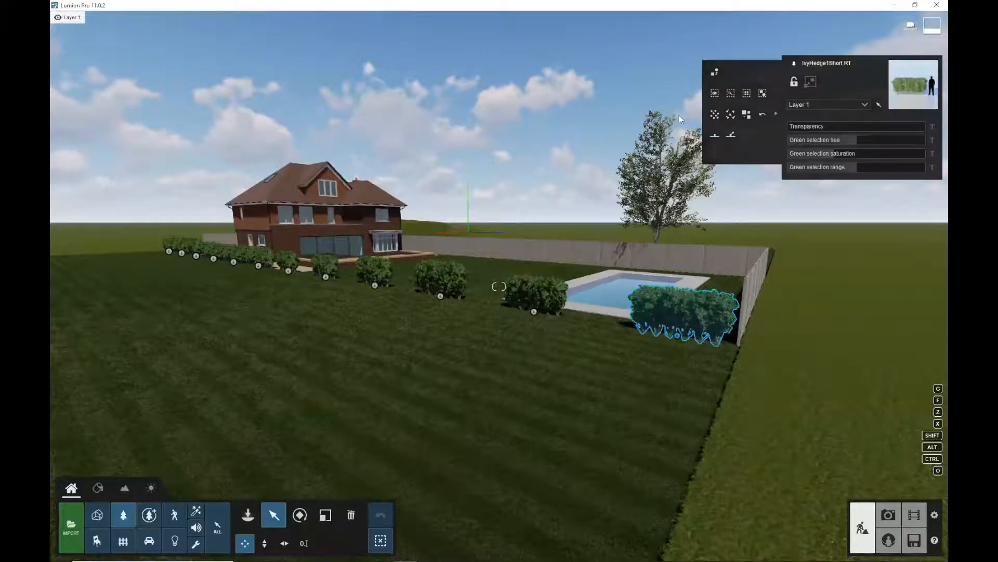
pyautogui.click(747, 93)
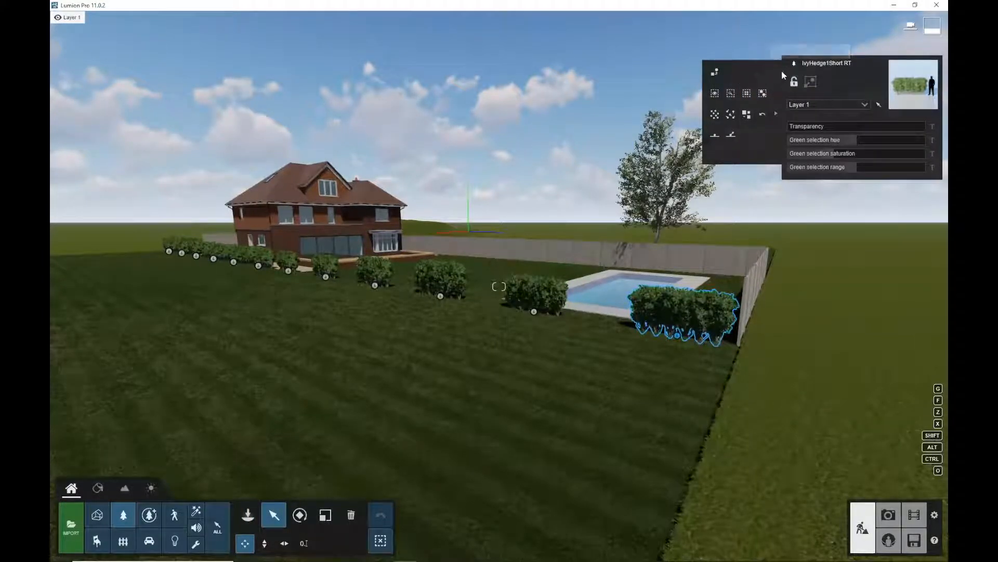
pyautogui.click(747, 93)
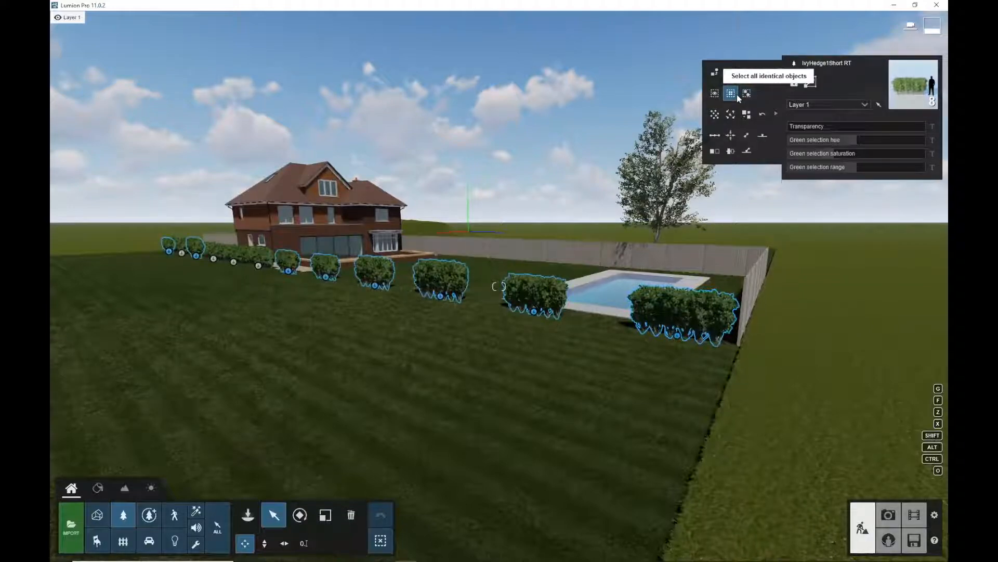
pyautogui.click(258, 267)
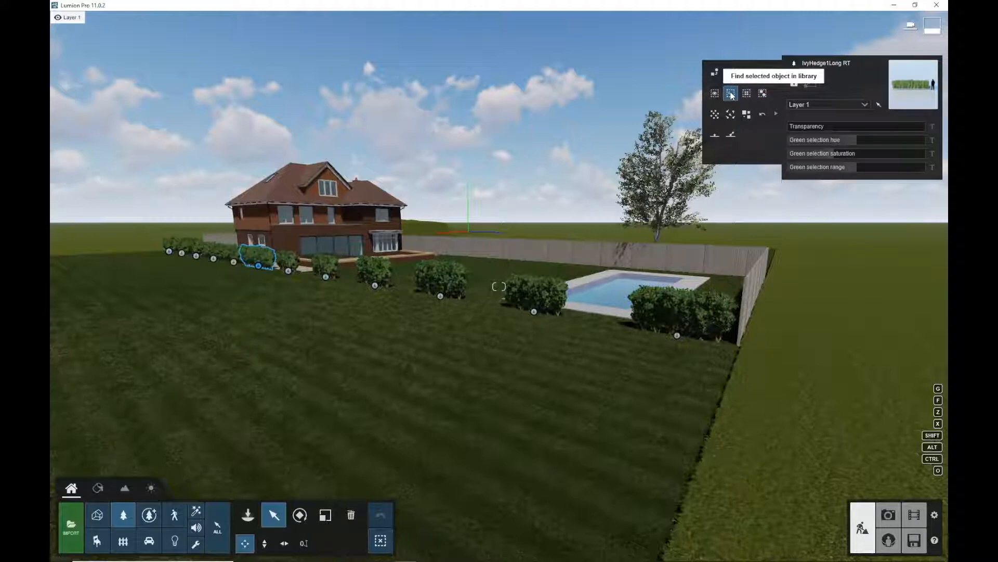
pyautogui.click(763, 94)
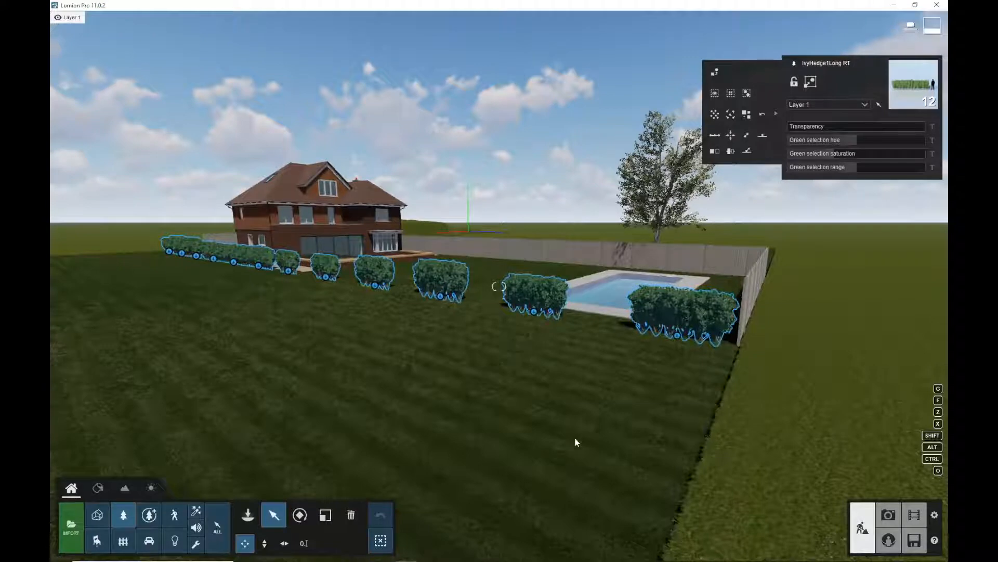
pyautogui.click(326, 515)
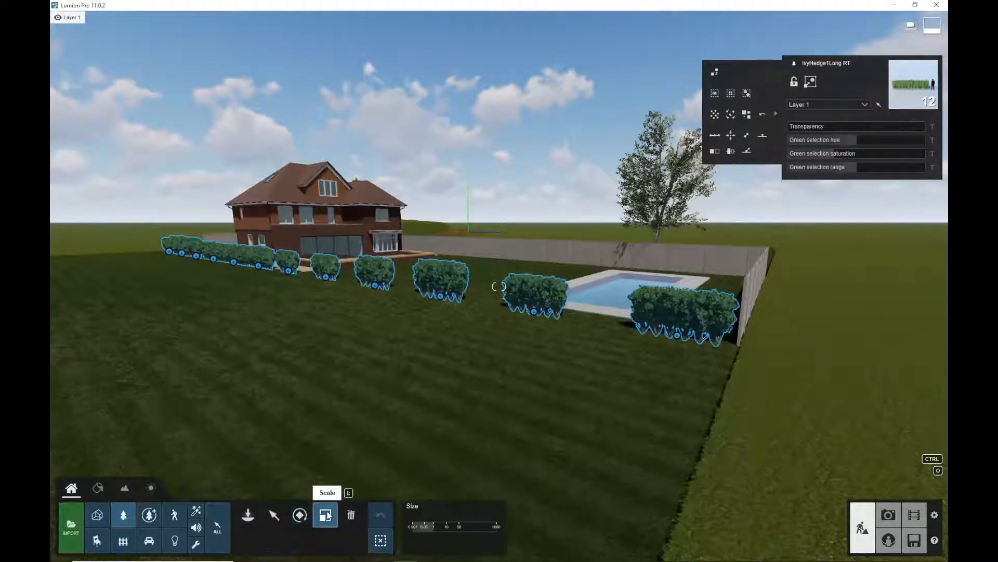
pyautogui.click(380, 516)
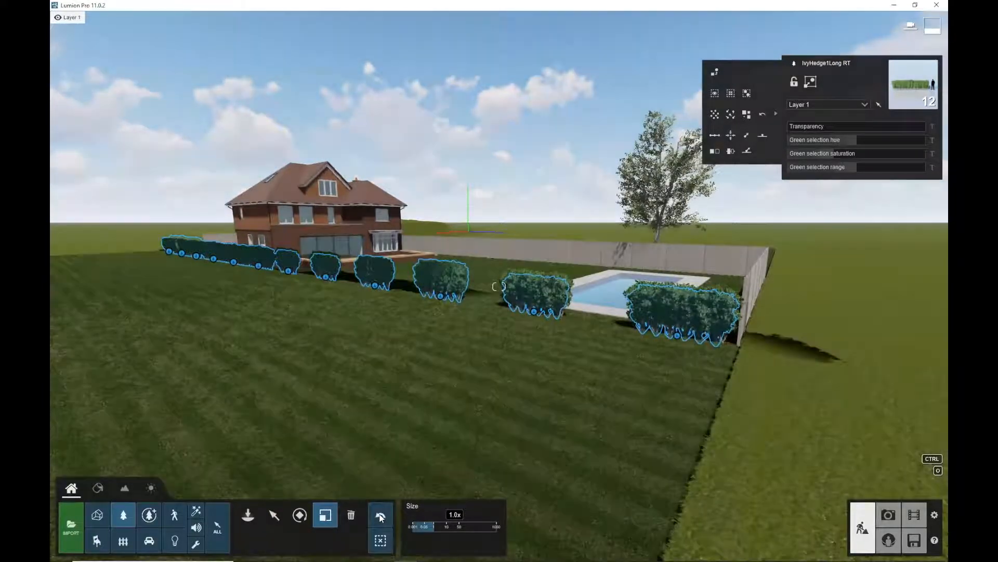
pyautogui.click(381, 518)
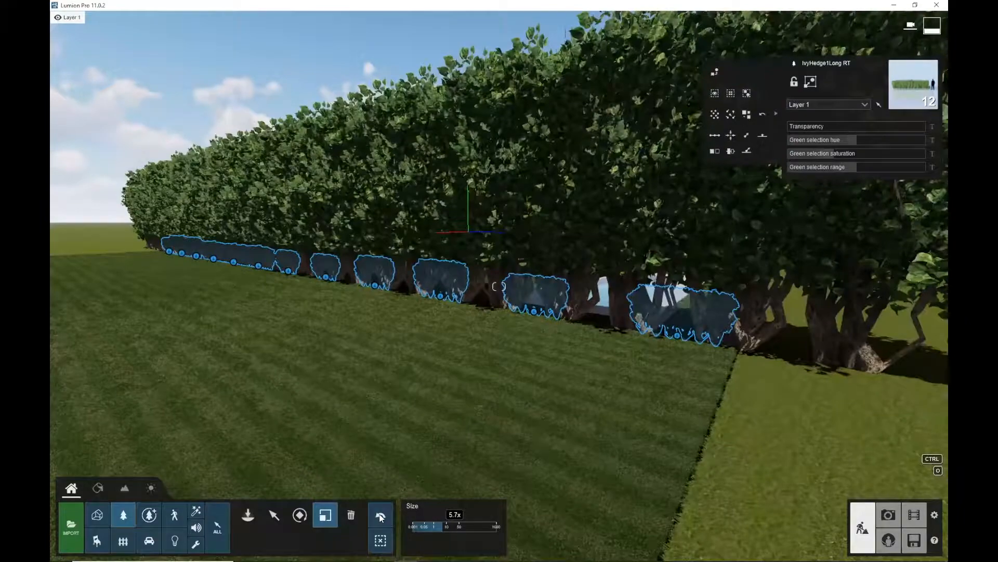
pyautogui.click(381, 516)
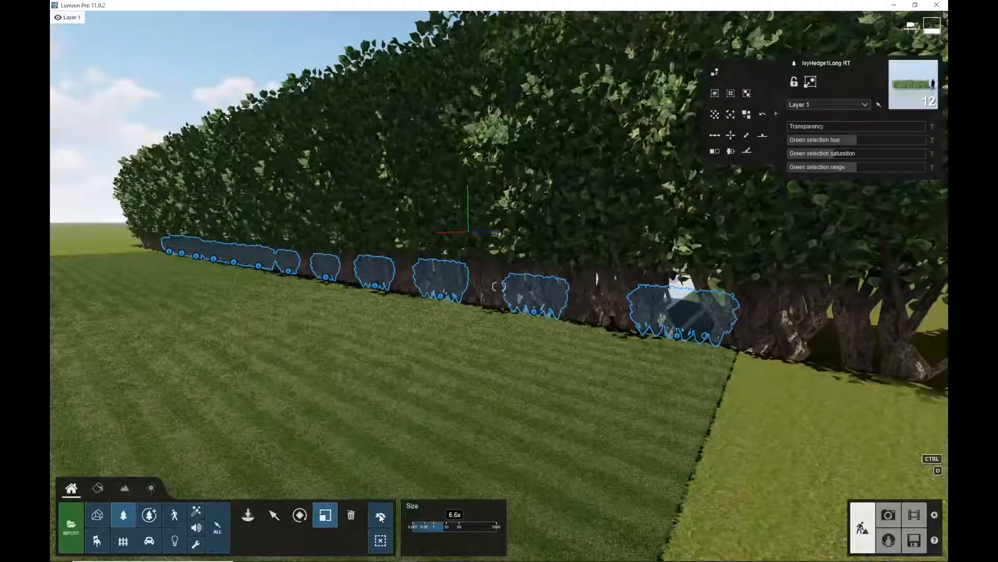
pyautogui.click(381, 516)
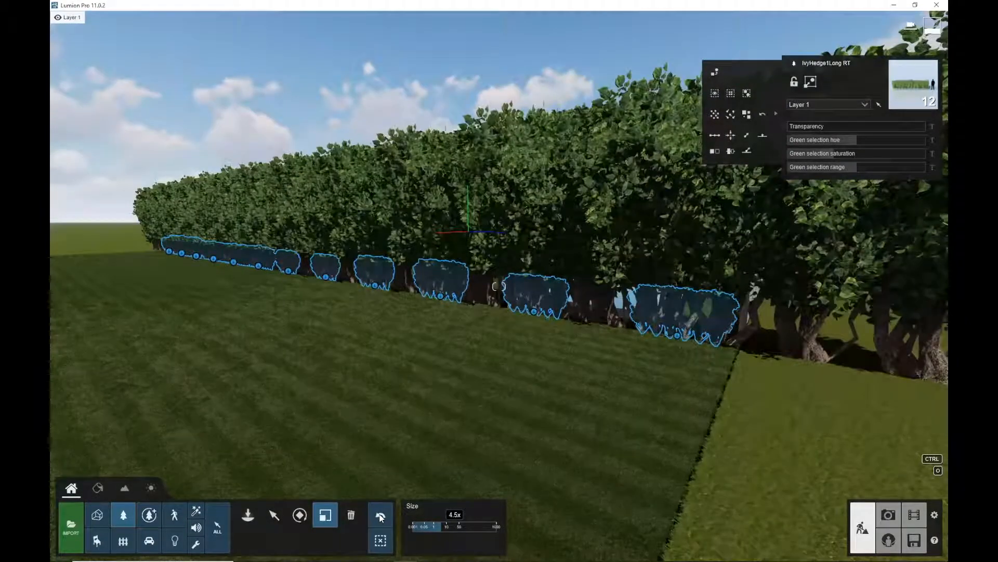
pyautogui.click(380, 516)
pyautogui.moveTo(50, 528); pyautogui.dragTo(299, 547)
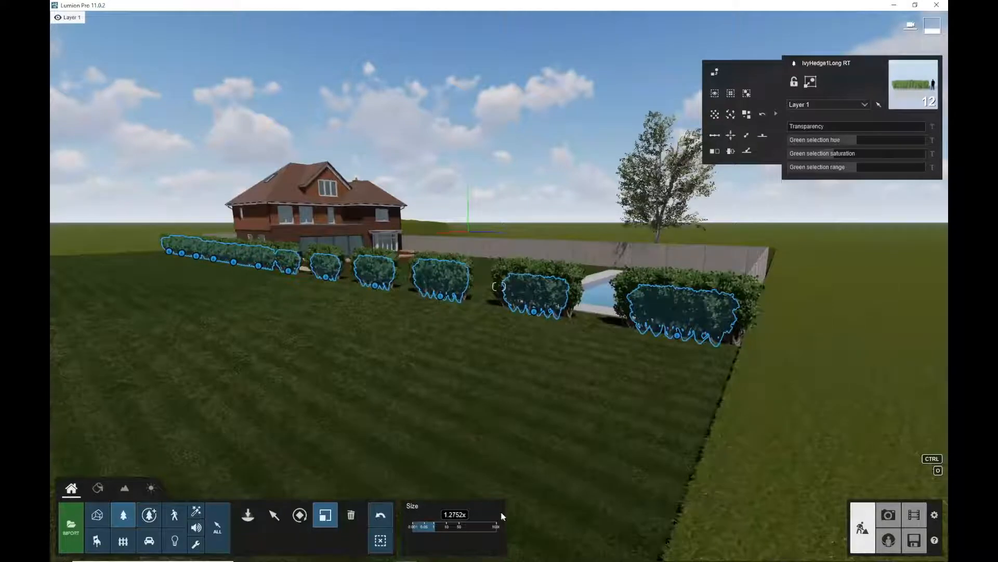
pyautogui.click(380, 547)
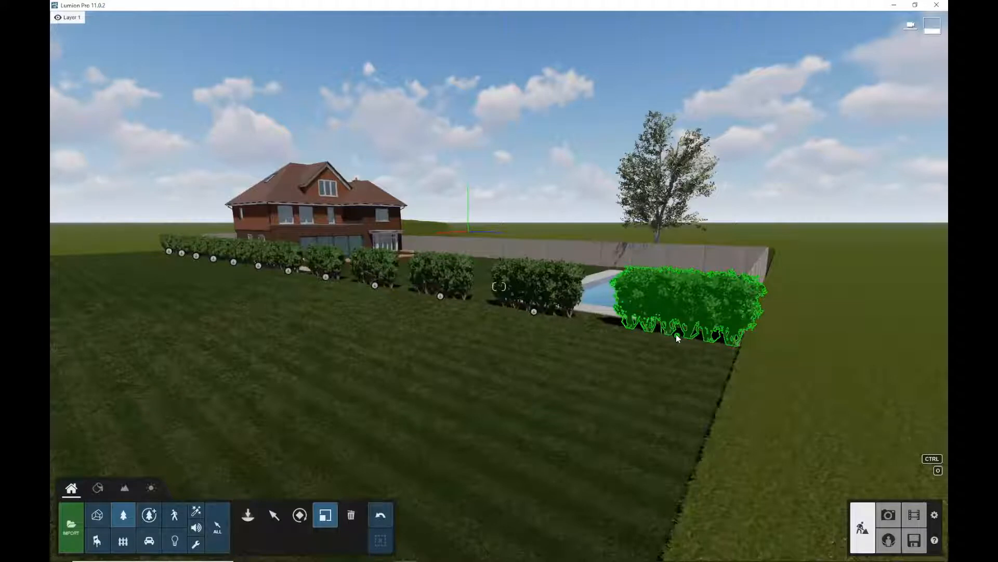
# Select the short hedge by the pool and move it toward the house end of the hedge line
pyautogui.moveTo(691, 329); pyautogui.dragTo(681, 336)
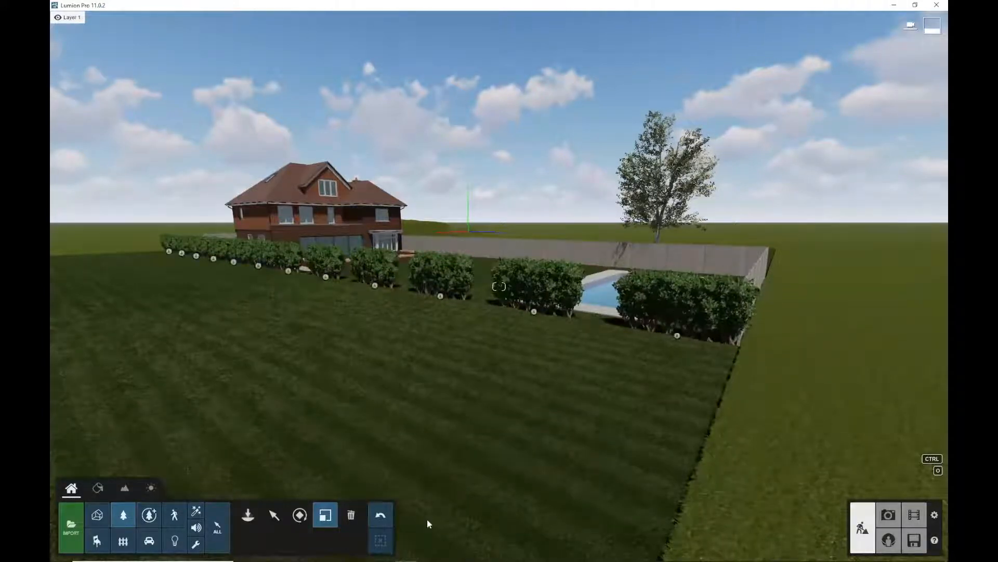
pyautogui.click(272, 515)
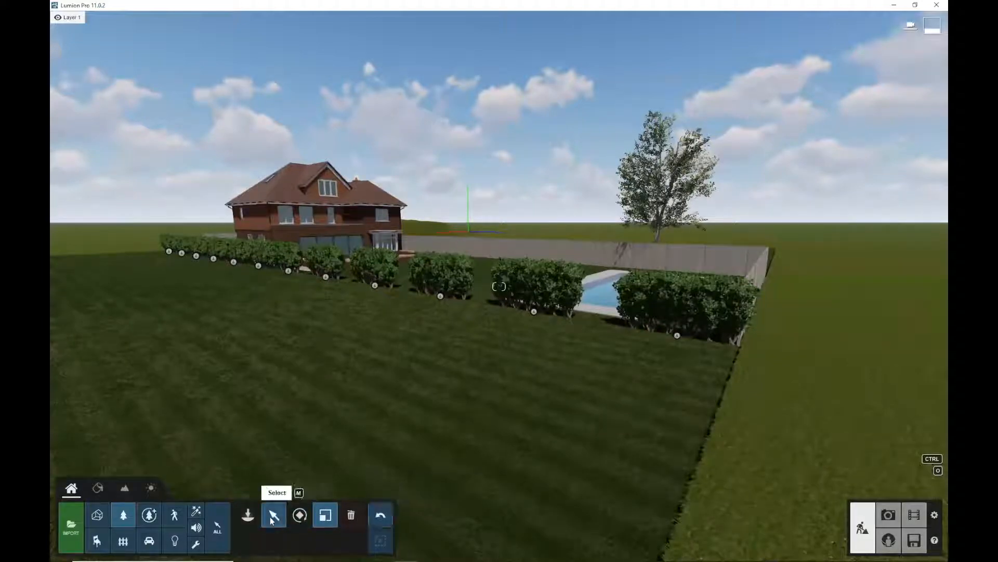
pyautogui.click(676, 334)
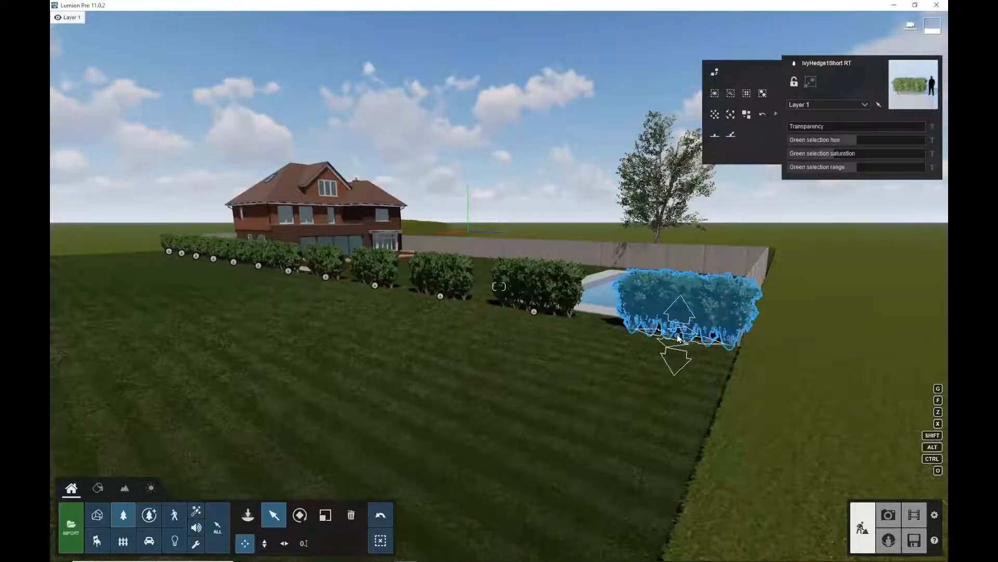
pyautogui.moveTo(677, 337); pyautogui.dragTo(354, 284)
# Inspect the hedge line beside the lawn and pool close up, then reopen the Nature library
pyautogui.moveTo(367, 266); pyautogui.dragTo(831, 73, button='middle')
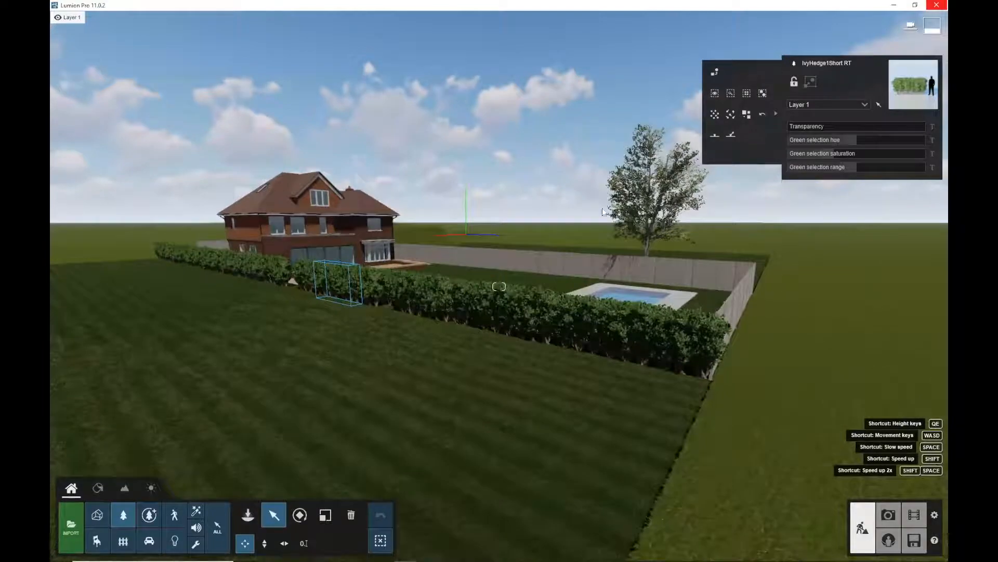
pyautogui.scroll(1, 545, 286)
pyautogui.scroll(3, 576, 252)
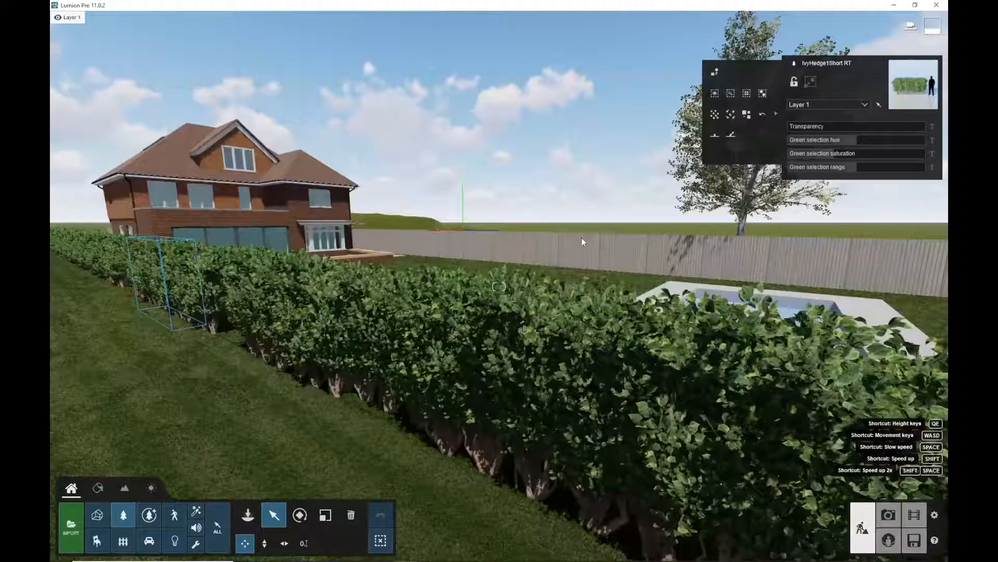
pyautogui.moveTo(576, 285); pyautogui.dragTo(754, 31, button='middle')
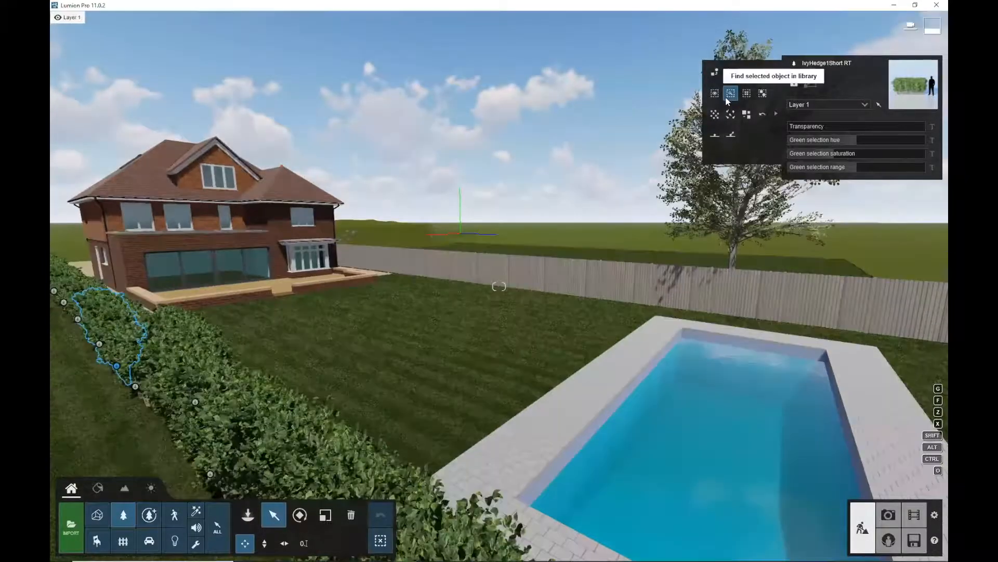
pyautogui.scroll(3, 536, 310)
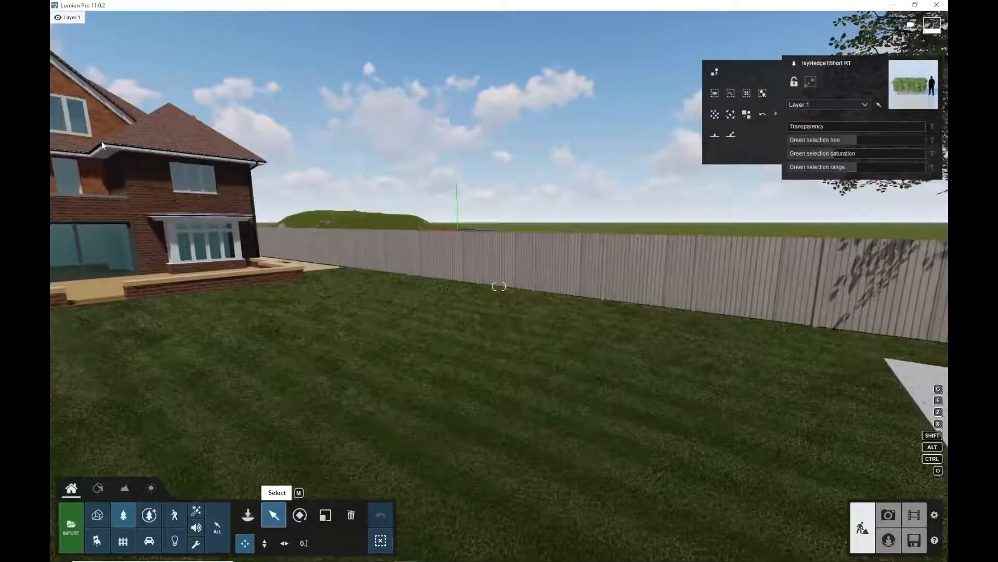
pyautogui.press('n')
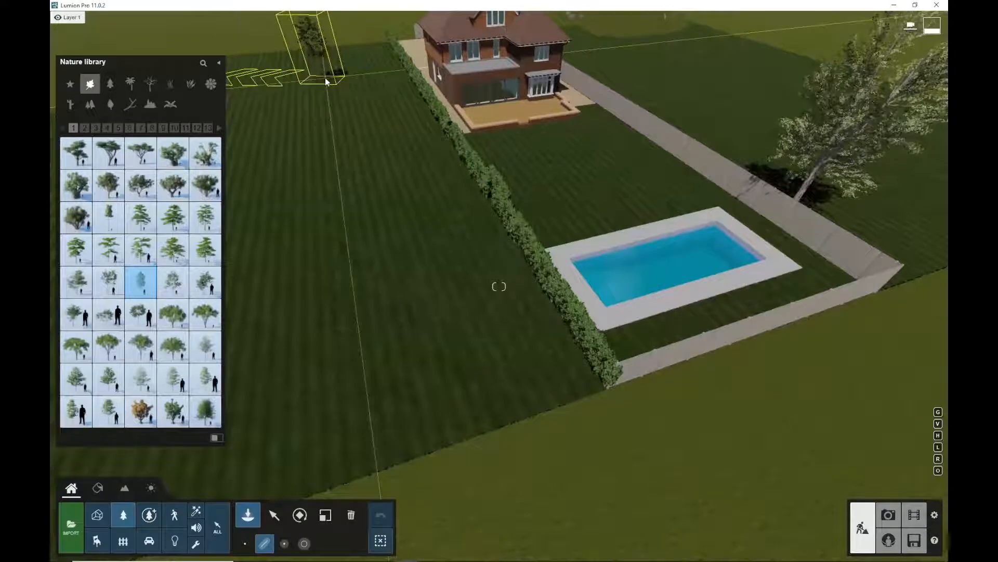
# Draw a placement line of trees along the lawn beside the hedge, from near the house end toward the far end
pyautogui.click(326, 78)
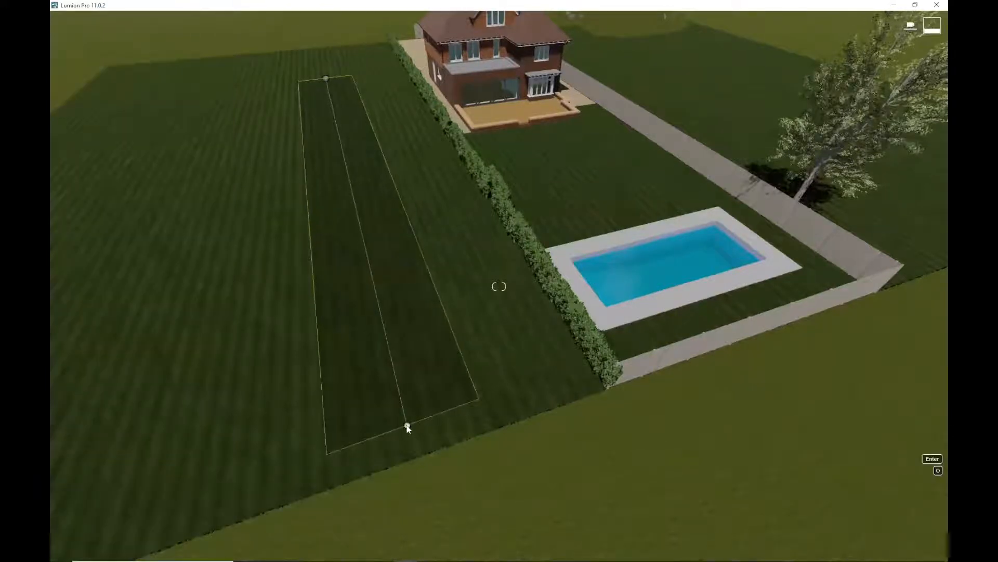
pyautogui.click(408, 424)
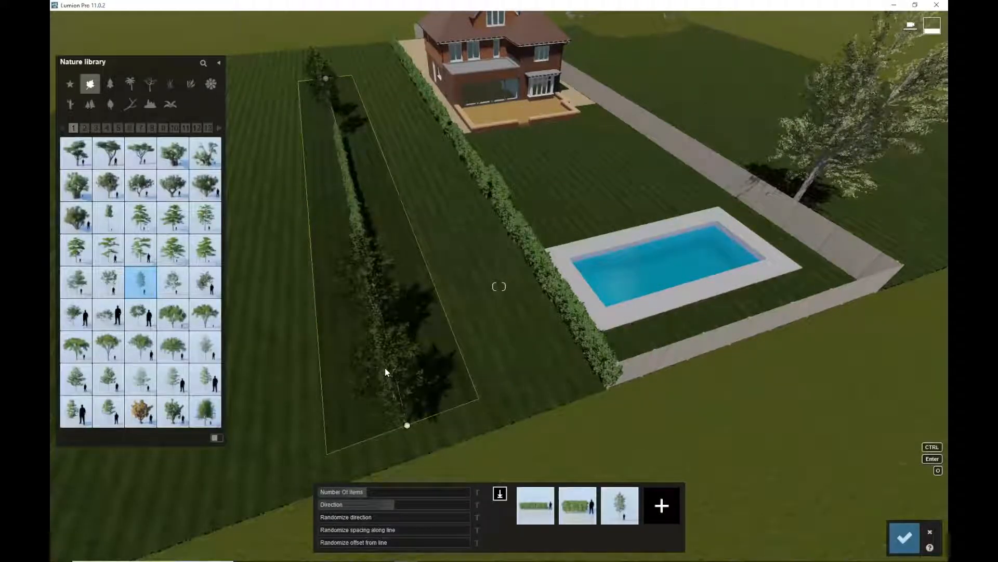
pyautogui.moveTo(583, 505)
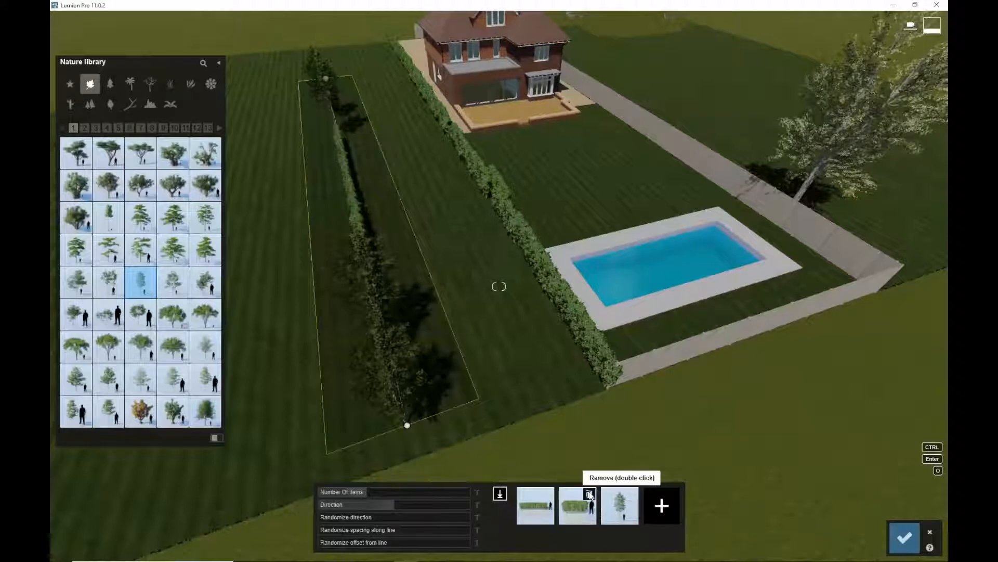
pyautogui.moveTo(415, 356); pyautogui.dragTo(409, 366, button='middle')
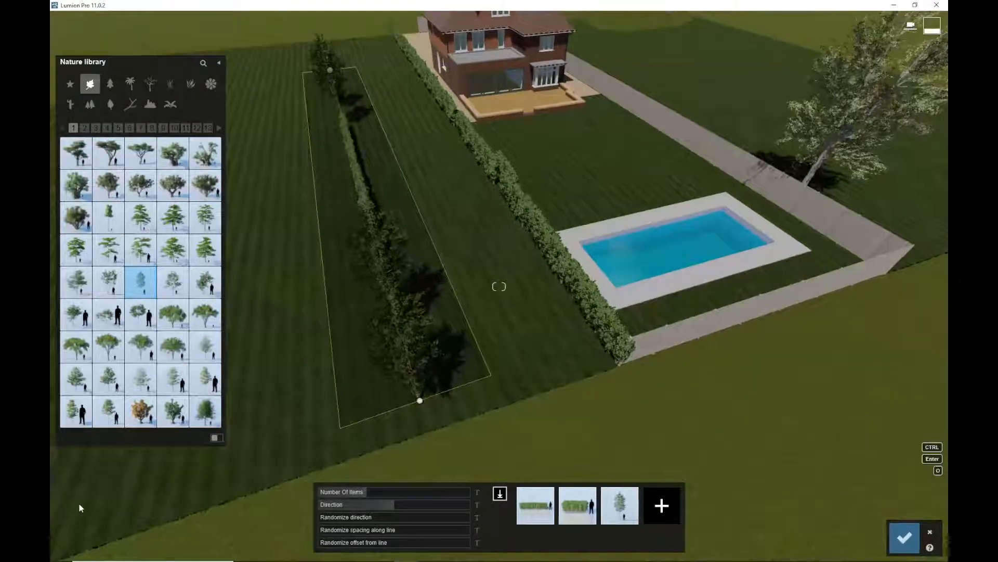
pyautogui.scroll(-3, 374, 402)
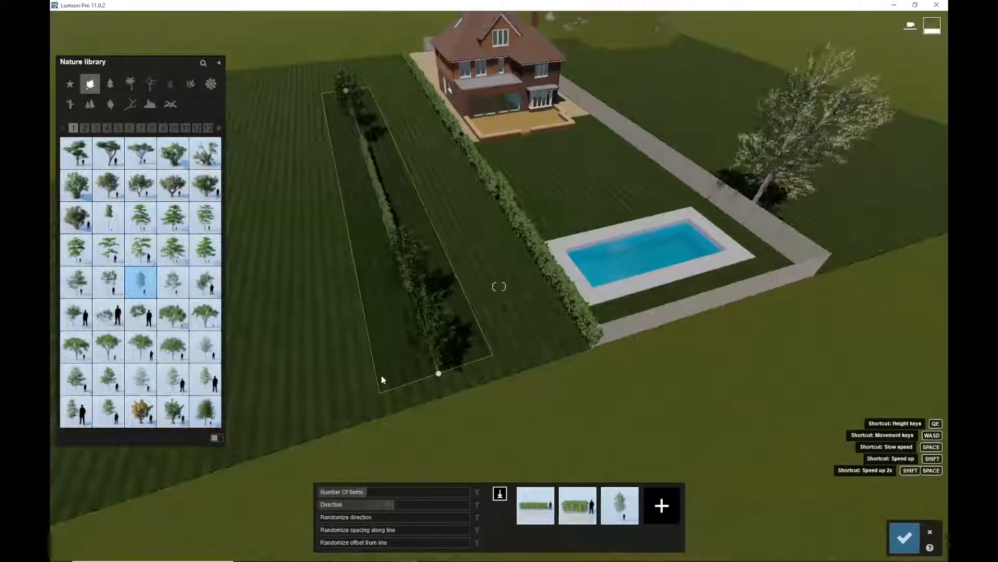
pyautogui.scroll(-2, 395, 359)
pyautogui.moveTo(413, 335); pyautogui.dragTo(316, 468, button='right')
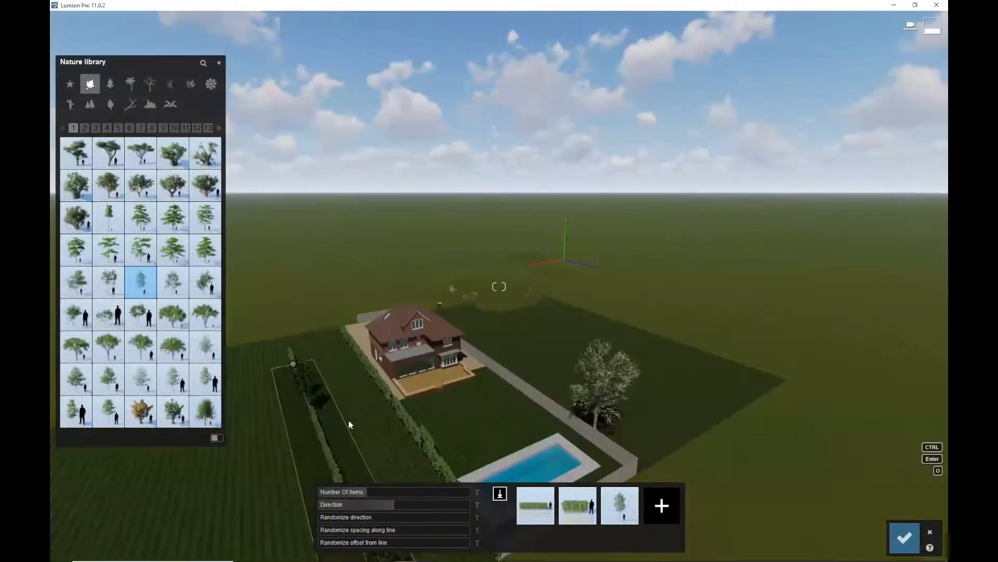
pyautogui.press('e')
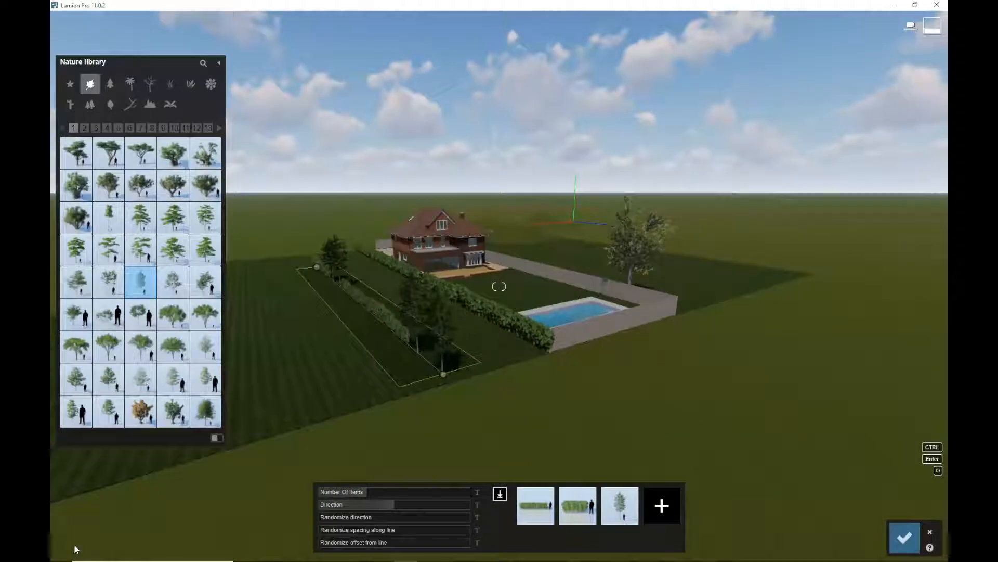
# Add American Sycamore L2 HQ to the line's object mix, remove two items, adjust the item count, then cancel the line
pyautogui.click(659, 505)
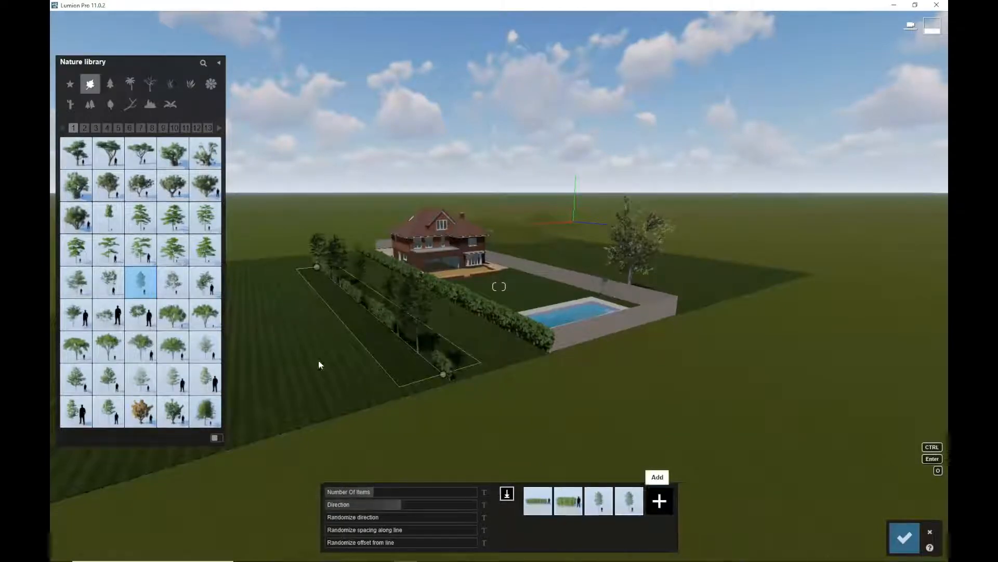
pyautogui.click(174, 351)
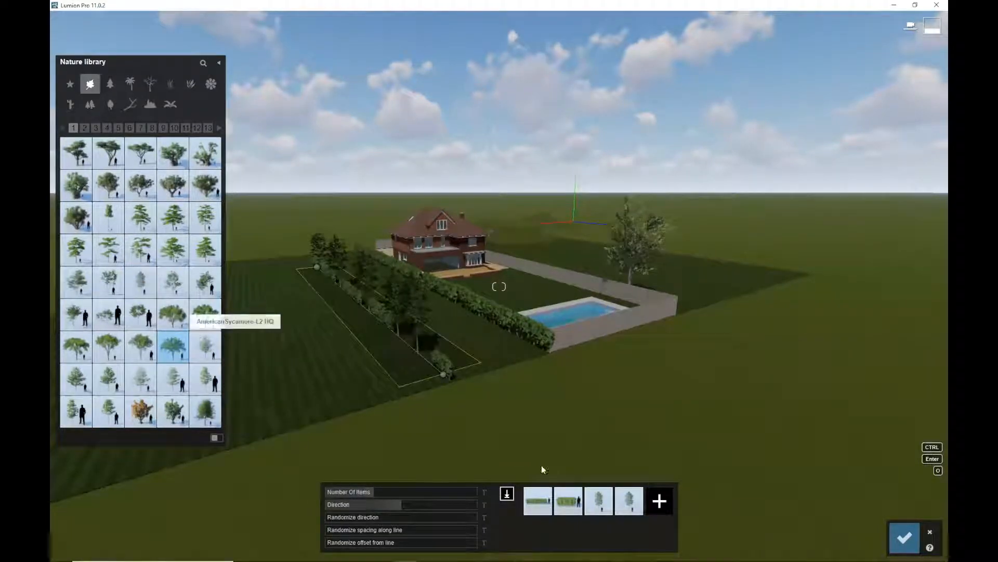
pyautogui.click(650, 501)
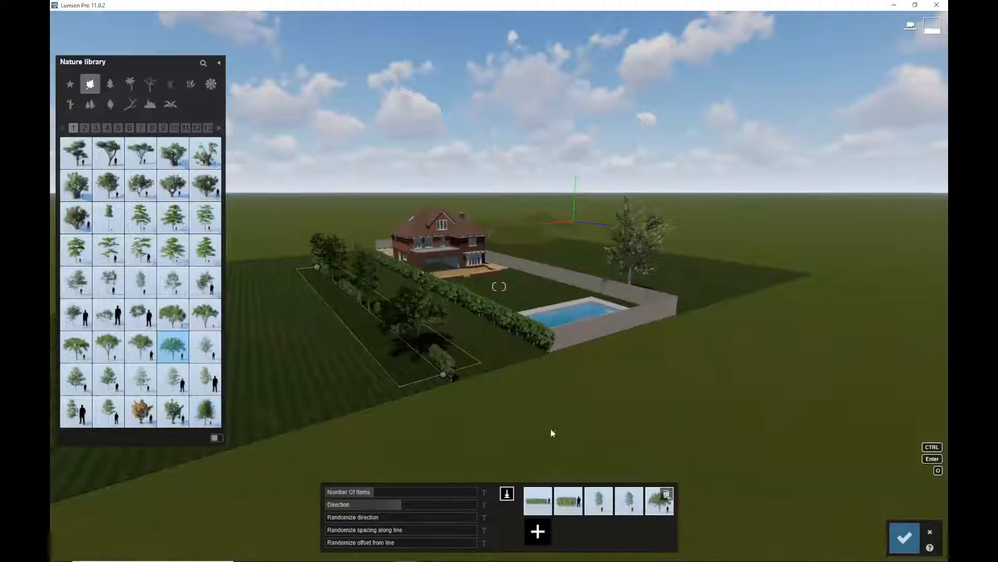
pyautogui.doubleClick(605, 495)
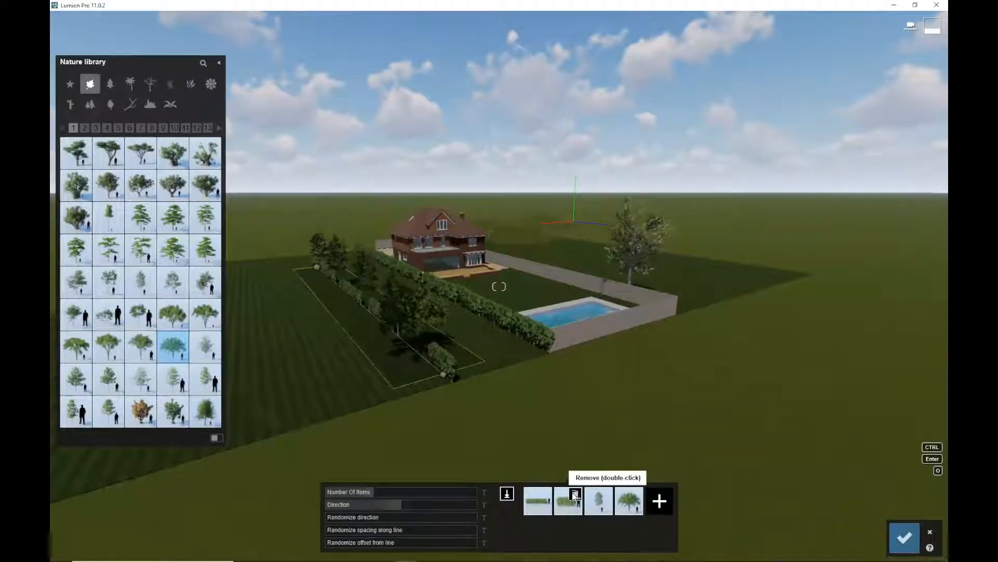
pyautogui.doubleClick(574, 495)
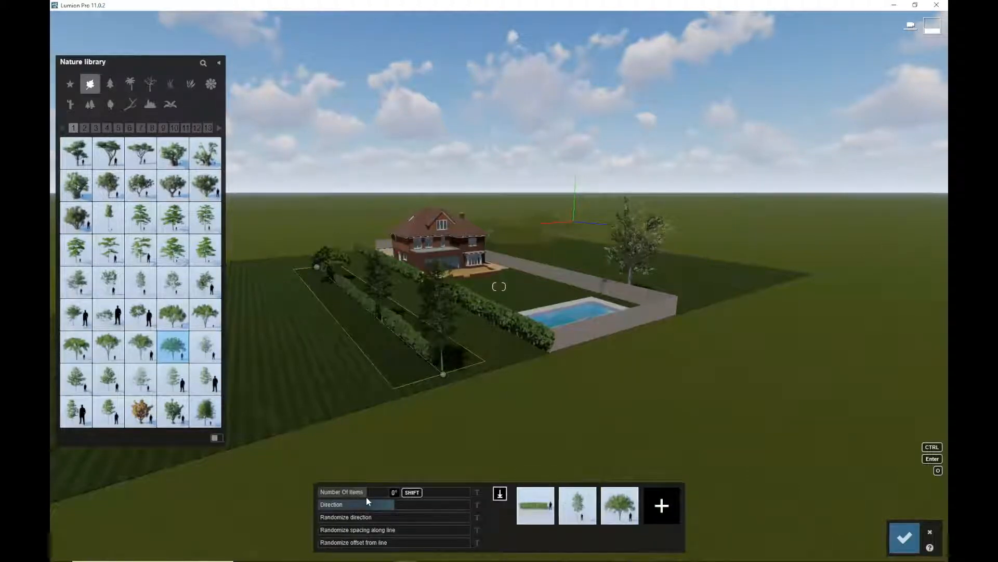
pyautogui.moveTo(366, 495)
pyautogui.mouseDown()
pyautogui.moveTo(415, 485)
pyautogui.moveTo(359, 493)
pyautogui.mouseUp()
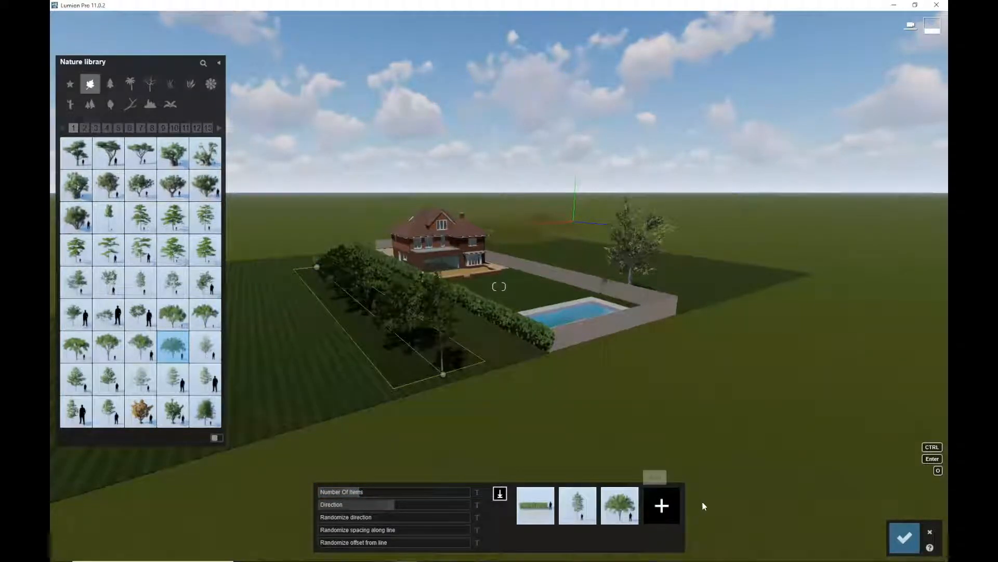
pyautogui.click(931, 533)
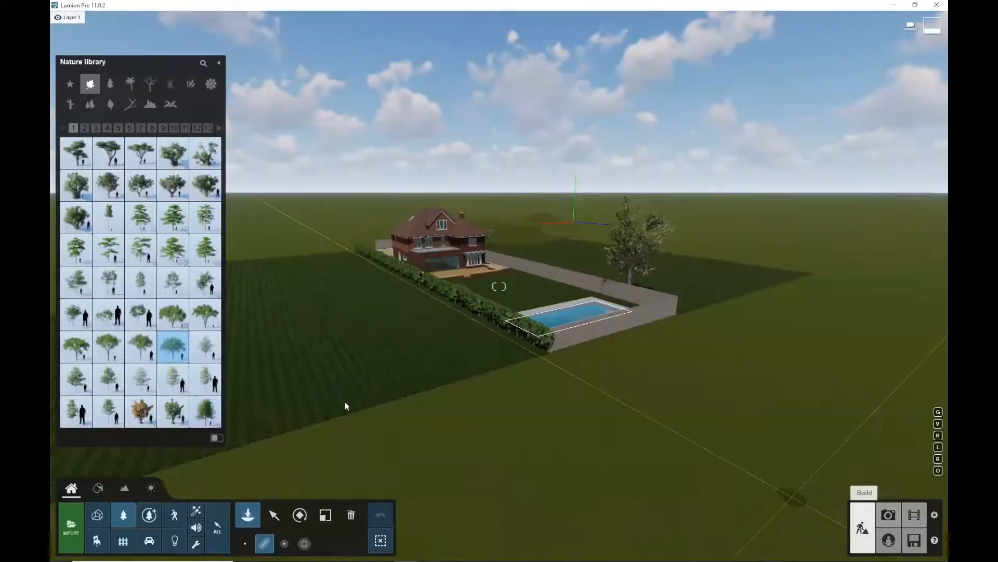
# Mass-paint American Beech S HQ trees across the landscape around the house
pyautogui.click(304, 543)
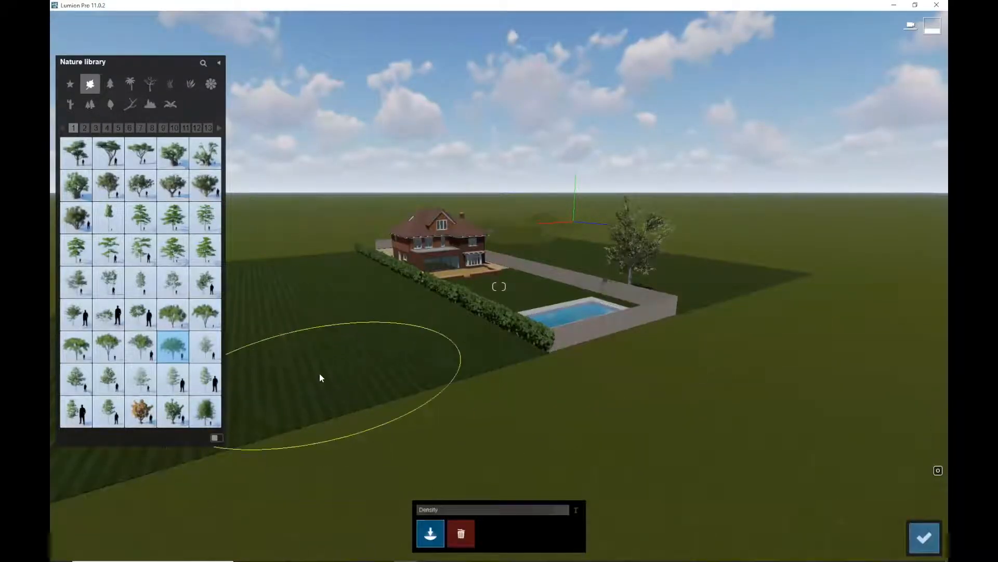
pyautogui.press('s')
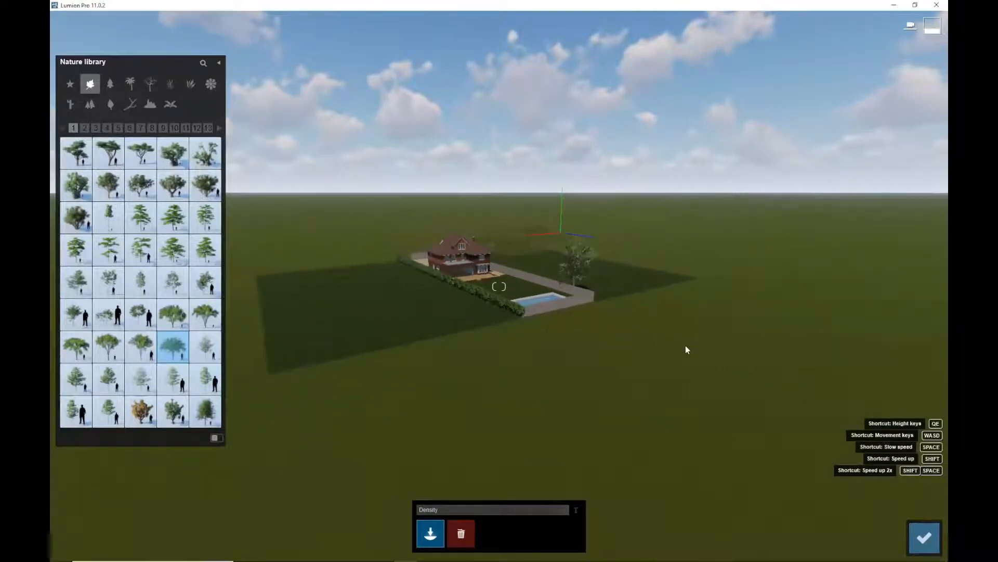
pyautogui.press('s')
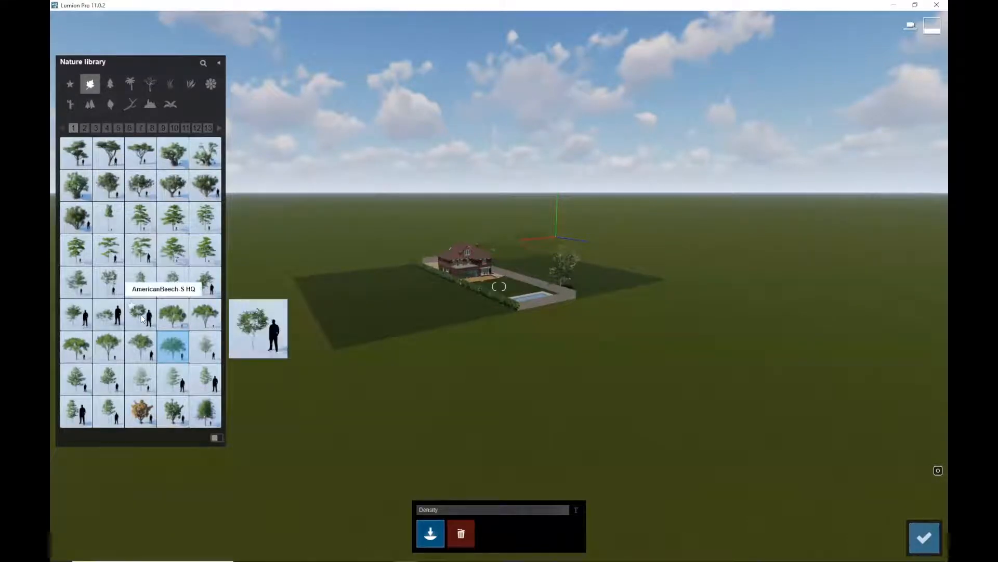
pyautogui.click(142, 315)
pyautogui.moveTo(695, 345)
pyautogui.mouseDown()
pyautogui.moveTo(770, 308)
pyautogui.moveTo(704, 281)
pyautogui.moveTo(461, 394)
pyautogui.moveTo(654, 348)
pyautogui.moveTo(461, 394)
pyautogui.moveTo(379, 312)
pyautogui.moveTo(525, 395)
pyautogui.moveTo(406, 300)
pyautogui.moveTo(444, 348)
pyautogui.moveTo(614, 339)
pyautogui.moveTo(675, 289)
pyautogui.moveTo(606, 249)
pyautogui.mouseUp()
pyautogui.moveTo(616, 299)
pyautogui.mouseDown()
pyautogui.moveTo(634, 275)
pyautogui.moveTo(697, 284)
pyautogui.moveTo(728, 329)
pyautogui.mouseUp()
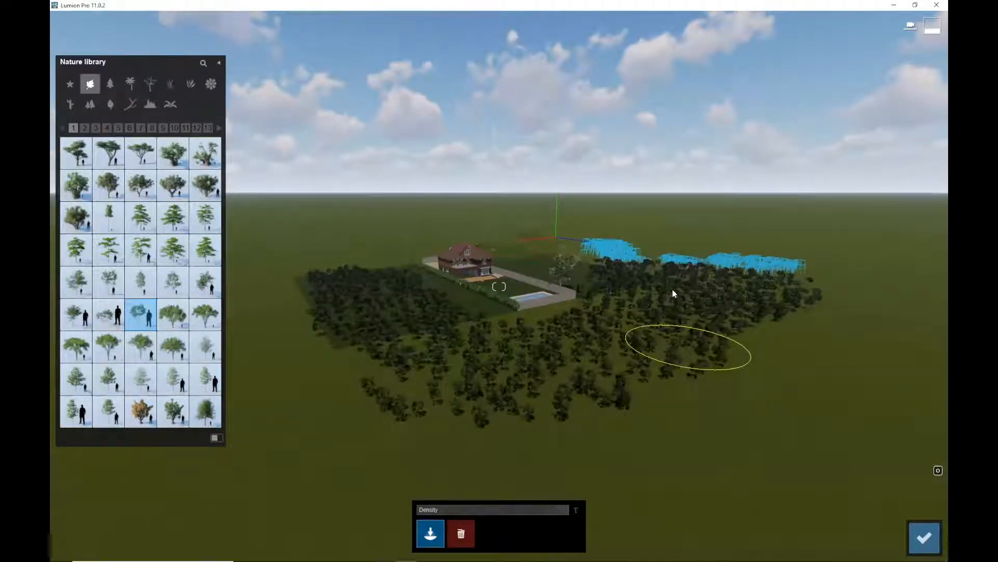
# Erase the painted beech trees from the landscape around the garden
pyautogui.scroll(5, 495, 255)
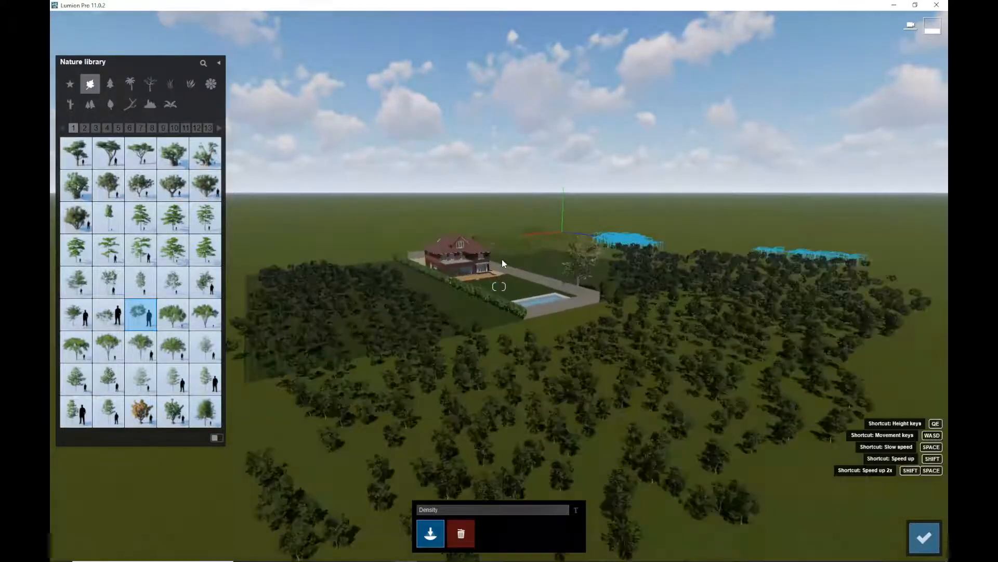
pyautogui.scroll(3, 501, 260)
pyautogui.scroll(-2, 502, 259)
pyautogui.scroll(-2, 501, 259)
pyautogui.scroll(-2, 454, 481)
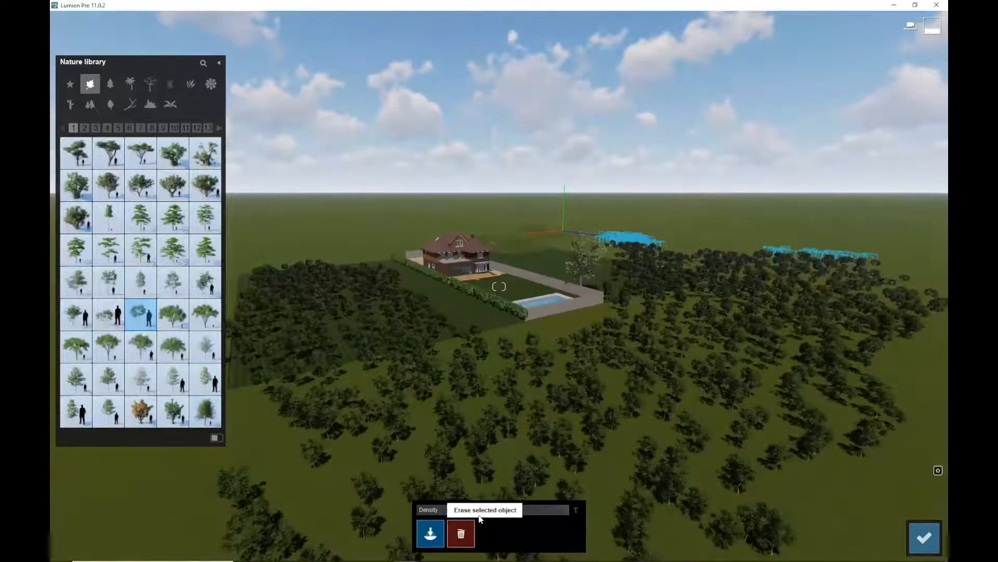
pyautogui.moveTo(635, 410)
pyautogui.mouseDown()
pyautogui.moveTo(454, 426)
pyautogui.moveTo(385, 349)
pyautogui.moveTo(349, 279)
pyautogui.mouseUp()
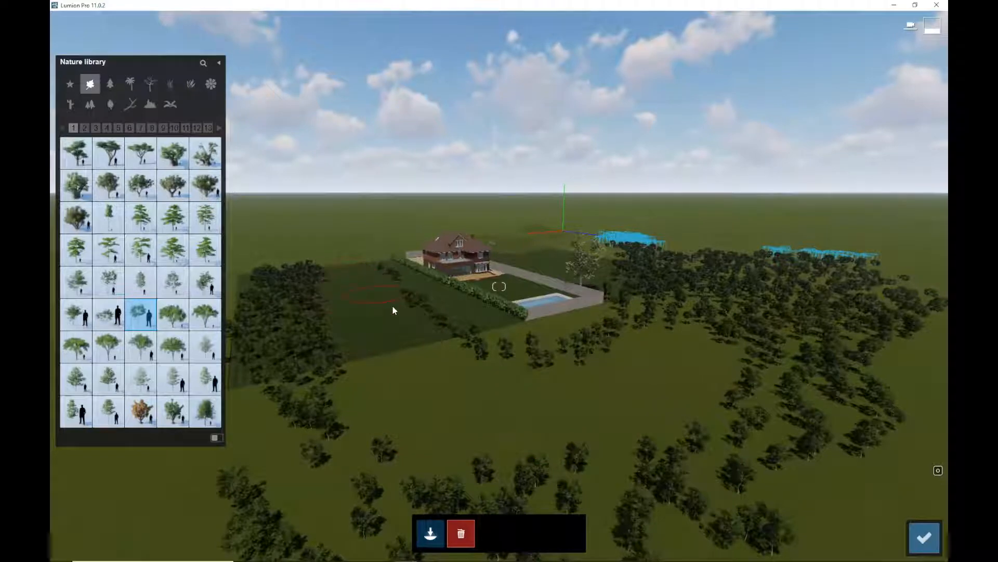
pyautogui.moveTo(455, 355)
pyautogui.mouseDown()
pyautogui.moveTo(306, 294)
pyautogui.moveTo(267, 320)
pyautogui.moveTo(311, 412)
pyautogui.moveTo(337, 295)
pyautogui.mouseUp()
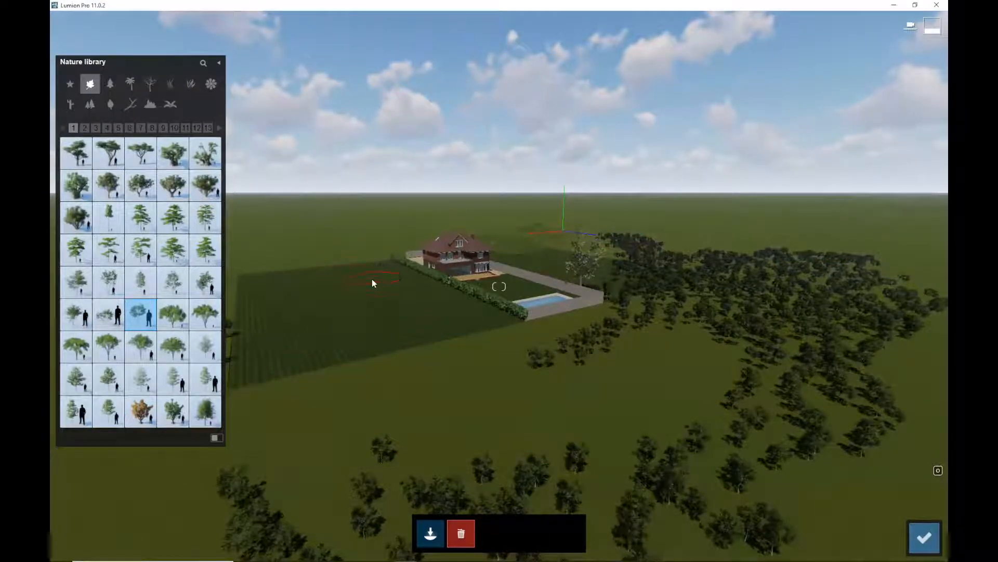
pyautogui.moveTo(550, 379)
pyautogui.mouseDown()
pyautogui.moveTo(684, 326)
pyautogui.moveTo(634, 288)
pyautogui.mouseUp()
pyautogui.moveTo(673, 317); pyautogui.dragTo(642, 248)
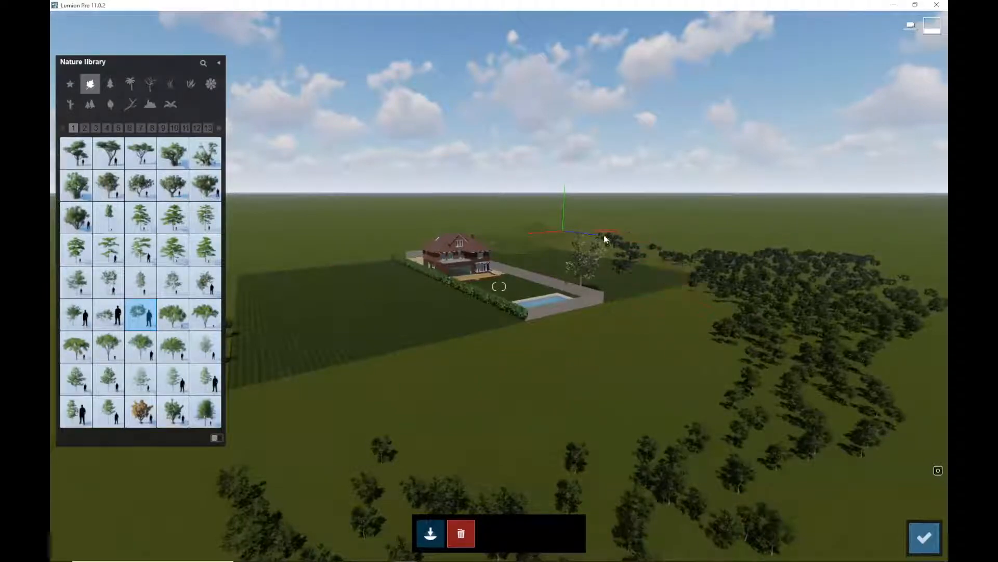
pyautogui.moveTo(652, 293)
pyautogui.mouseDown()
pyautogui.moveTo(785, 407)
pyautogui.moveTo(770, 451)
pyautogui.moveTo(810, 488)
pyautogui.moveTo(894, 307)
pyautogui.moveTo(846, 297)
pyautogui.moveTo(766, 252)
pyautogui.moveTo(685, 241)
pyautogui.moveTo(749, 297)
pyautogui.moveTo(759, 290)
pyautogui.mouseUp()
pyautogui.moveTo(668, 367)
pyautogui.mouseDown()
pyautogui.moveTo(695, 519)
pyautogui.moveTo(533, 517)
pyautogui.moveTo(290, 542)
pyautogui.mouseUp()
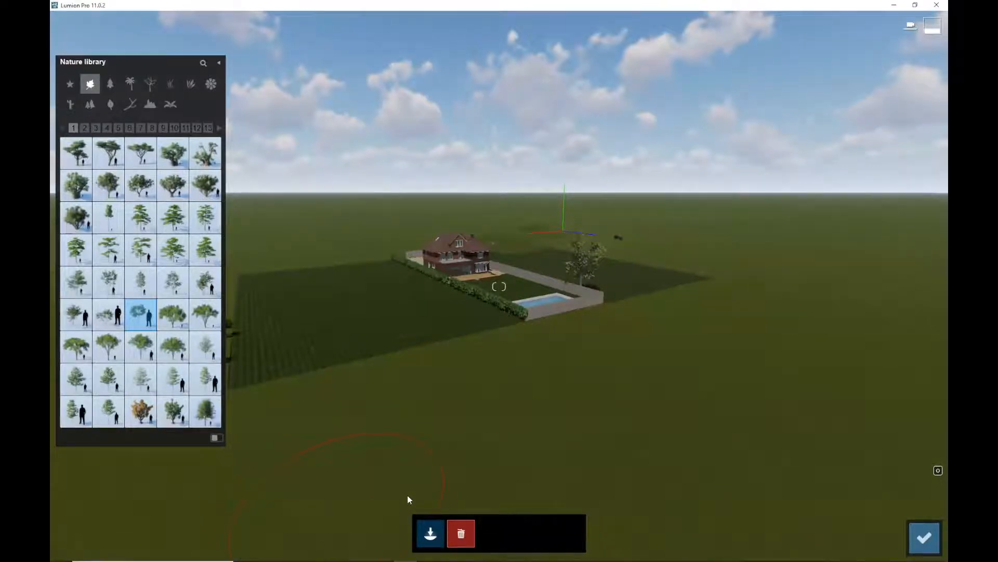
# Fly across the garden up to the house's rear facade and close the placement tool
pyautogui.scroll(5, 547, 291)
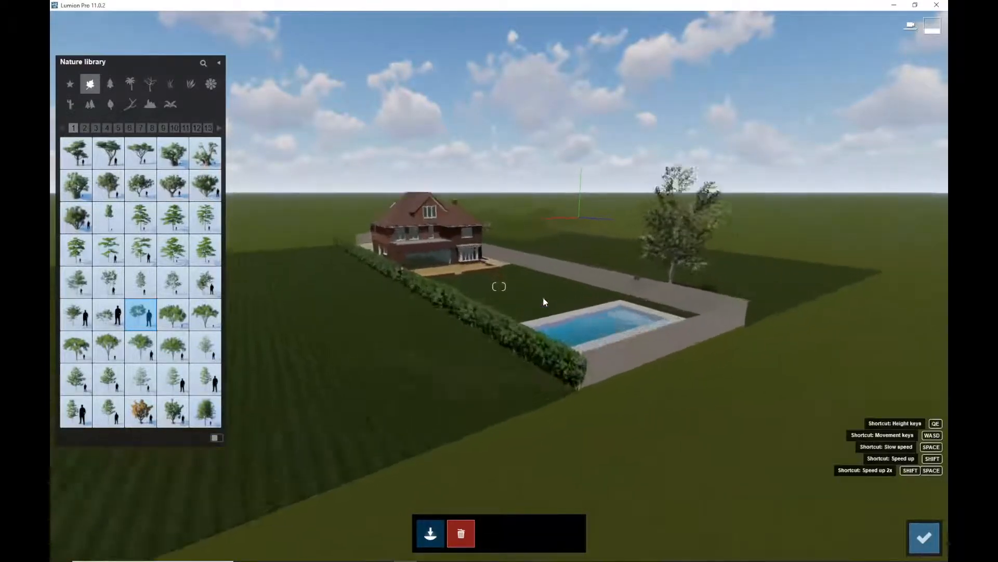
pyautogui.moveTo(510, 306); pyautogui.dragTo(934, 239, button='middle')
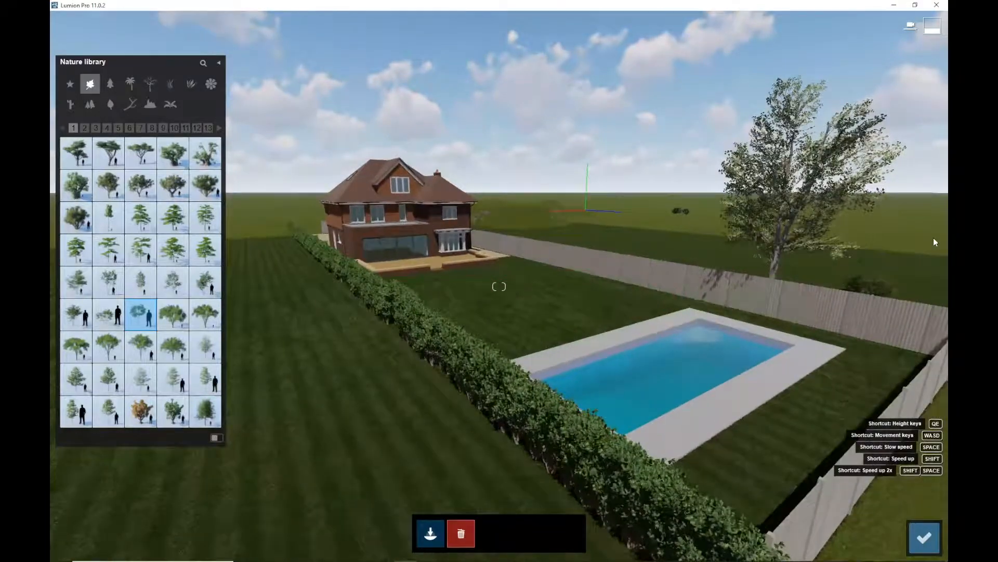
pyautogui.moveTo(810, 271); pyautogui.dragTo(868, 97, button='middle')
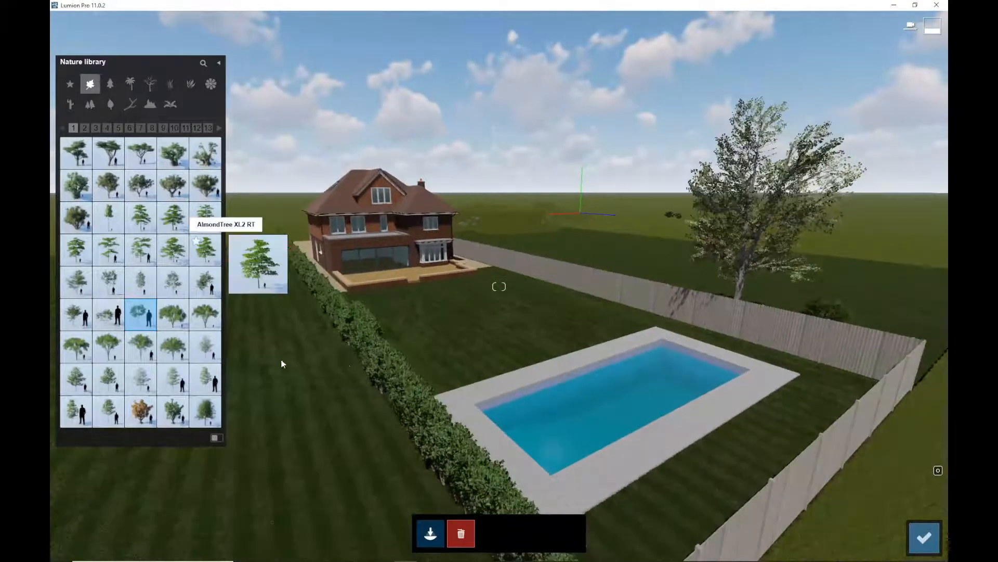
pyautogui.scroll(5, 448, 361)
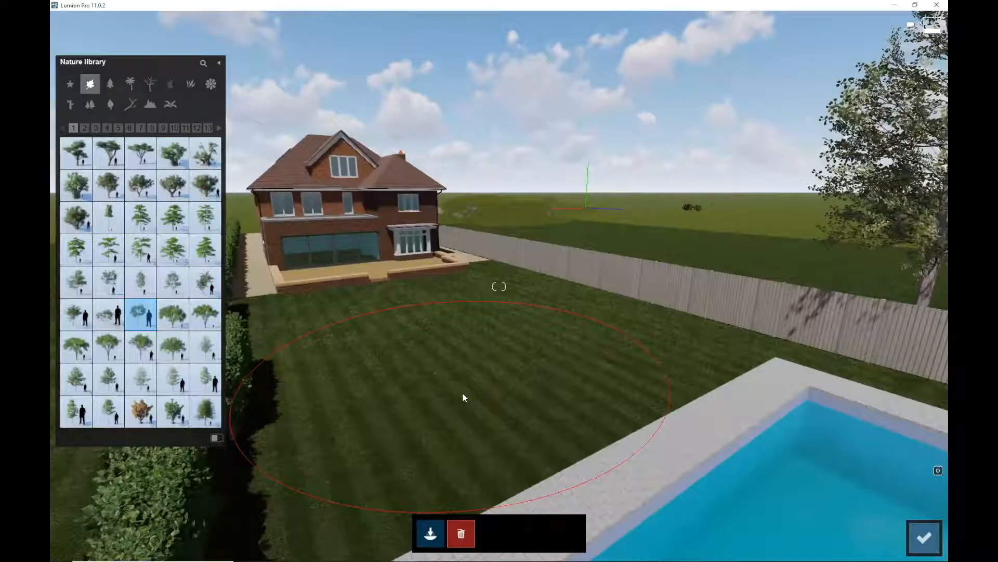
pyautogui.moveTo(469, 399); pyautogui.dragTo(50, 413, button='right')
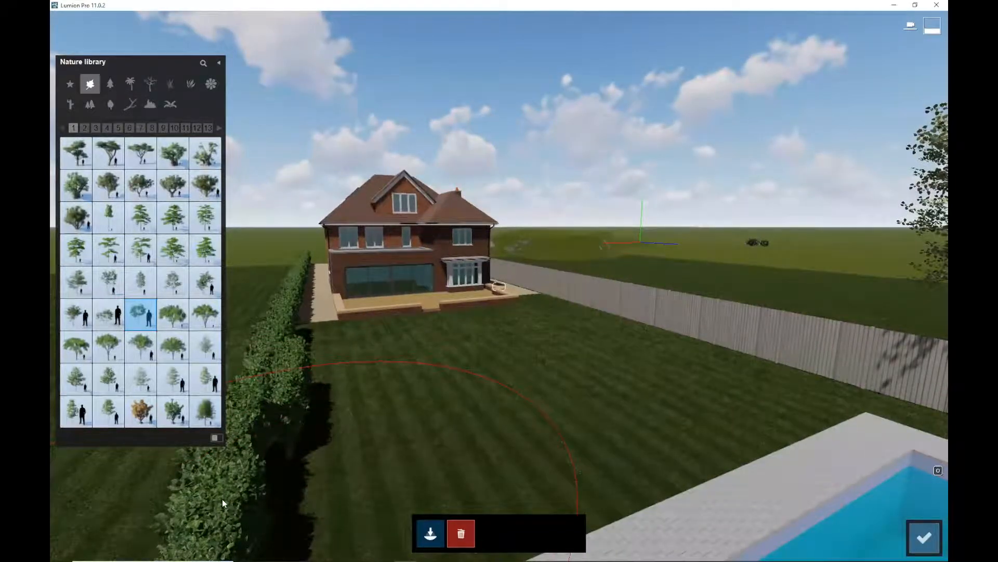
pyautogui.scroll(3, 280, 423)
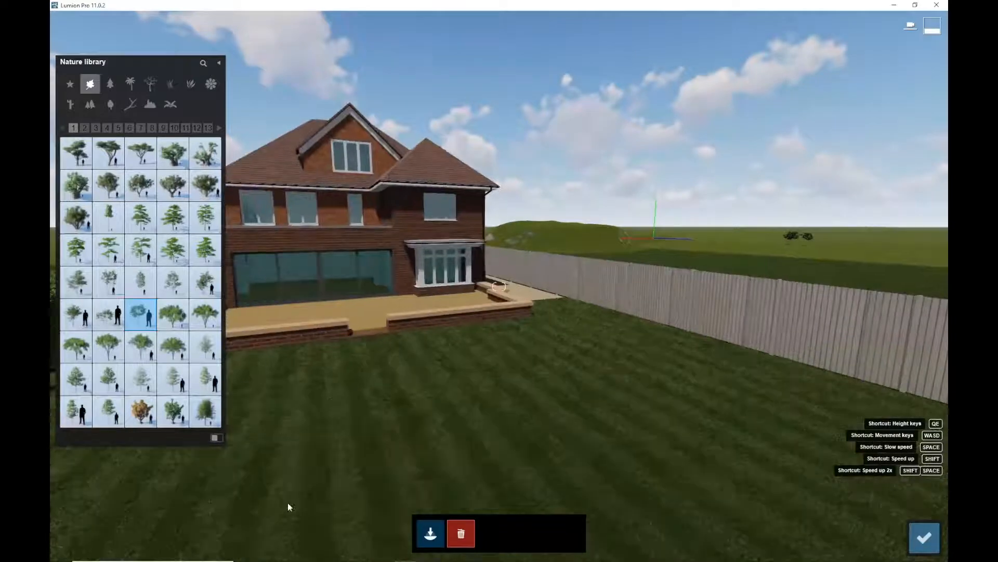
pyautogui.scroll(-2, 280, 522)
pyautogui.moveTo(514, 487); pyautogui.dragTo(57, 98, button='middle')
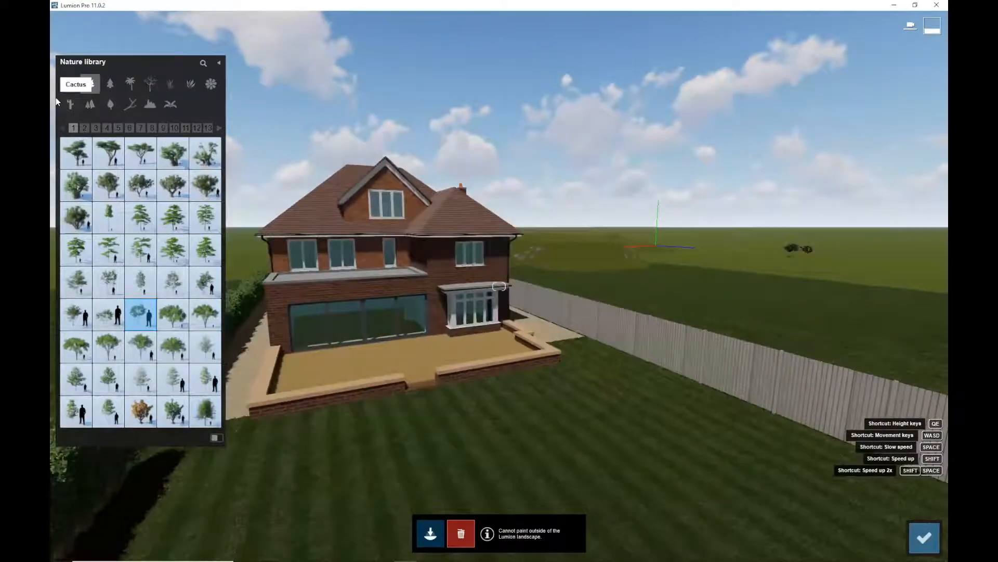
pyautogui.scroll(5, 451, 253)
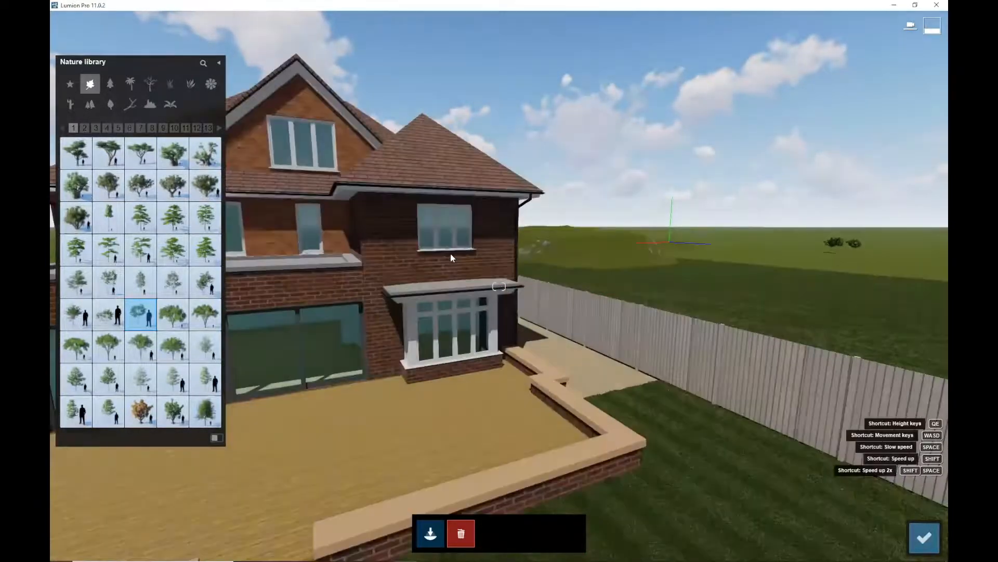
pyautogui.scroll(-5, 451, 254)
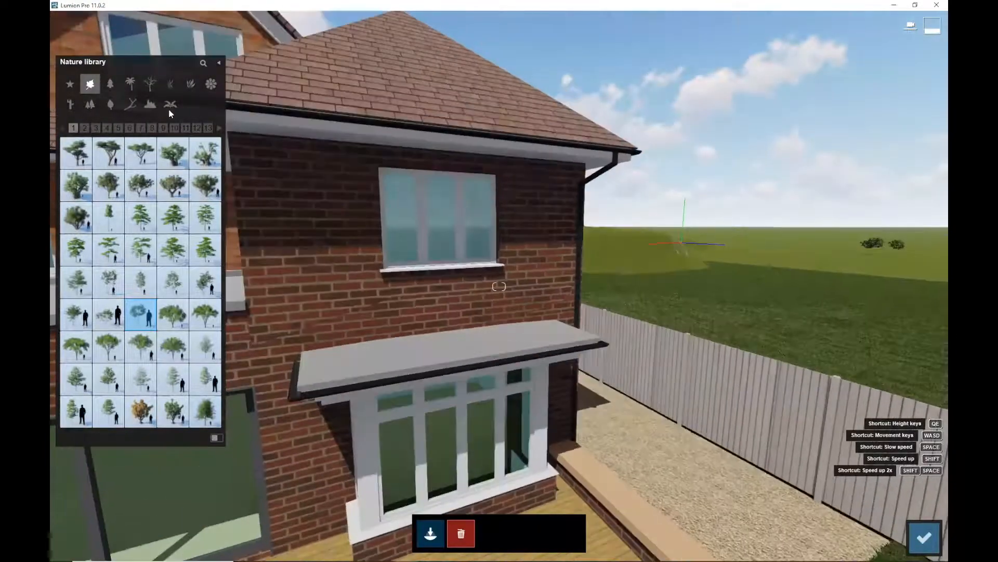
pyautogui.moveTo(169, 110); pyautogui.dragTo(141, 150, button='middle')
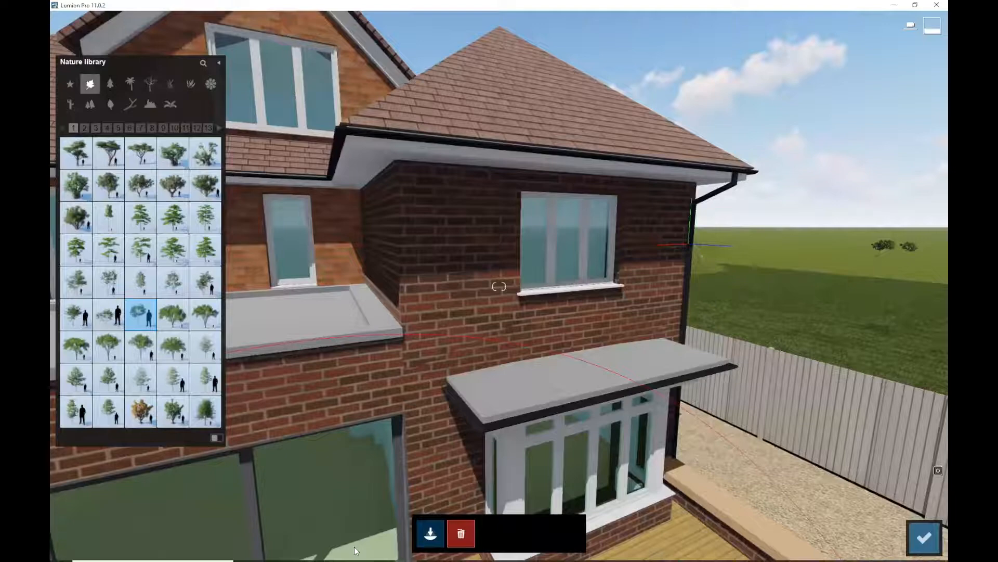
pyautogui.click(924, 537)
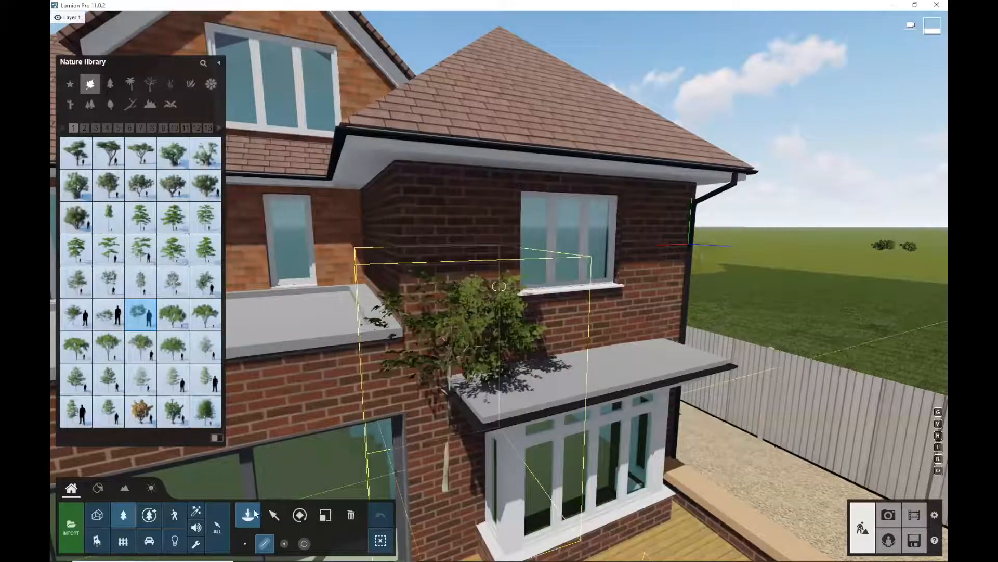
# Delete the selected tree growing against the rear extension wall
pyautogui.press('Delete')
# Select the extension's brick wall material in the Material Editor and assign the Standard material to it
pyautogui.click(100, 488)
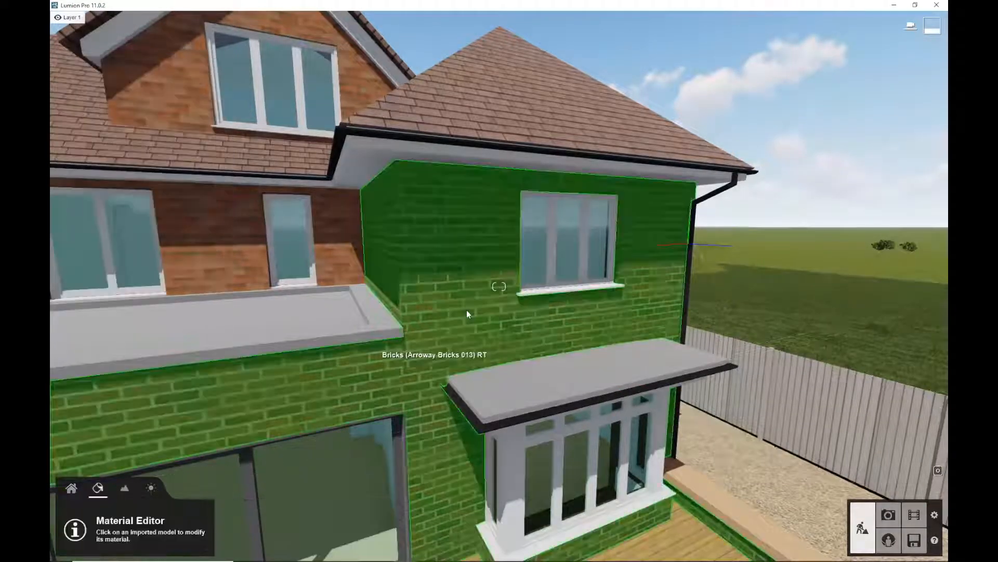
pyautogui.click(461, 268)
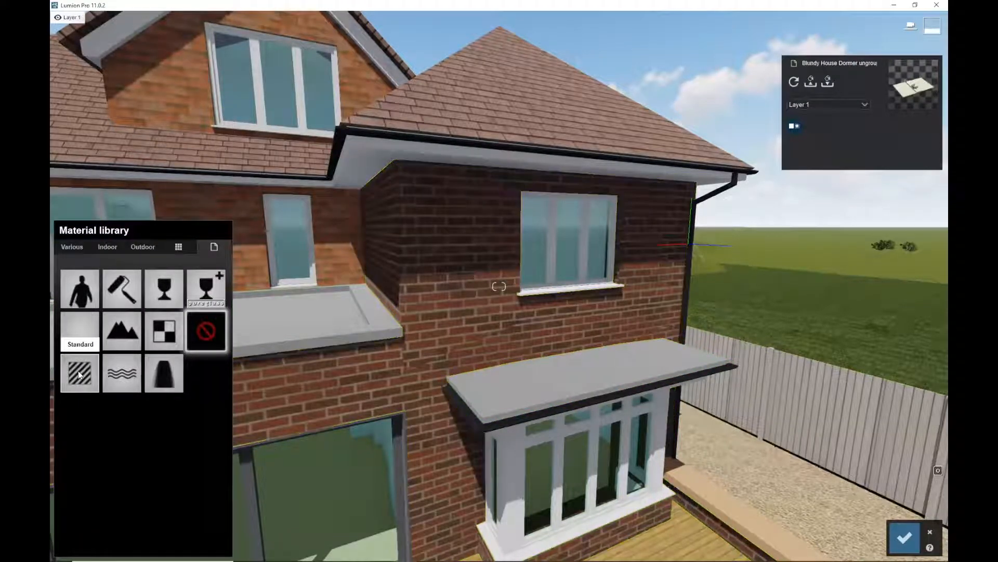
pyautogui.click(86, 372)
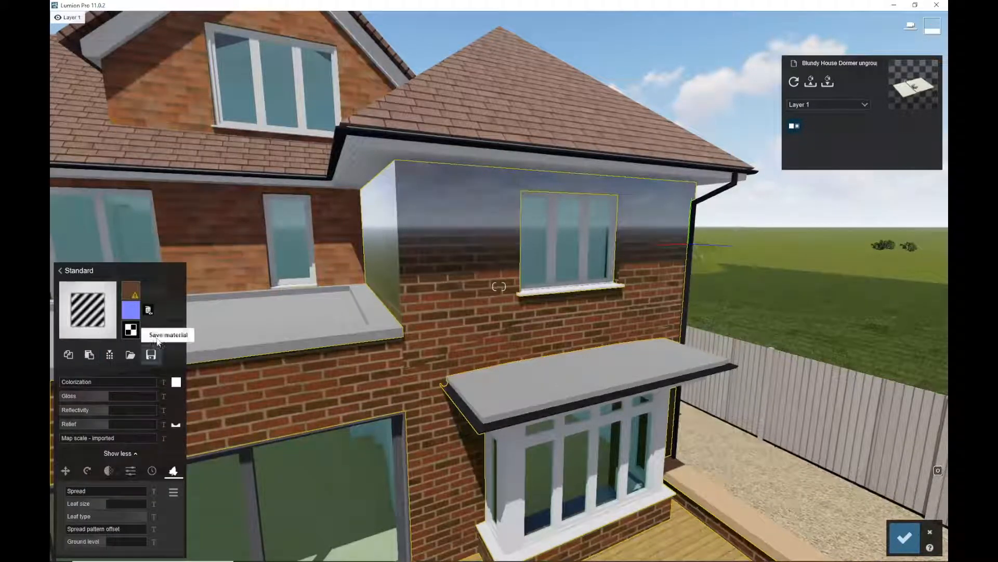
pyautogui.moveTo(134, 311)
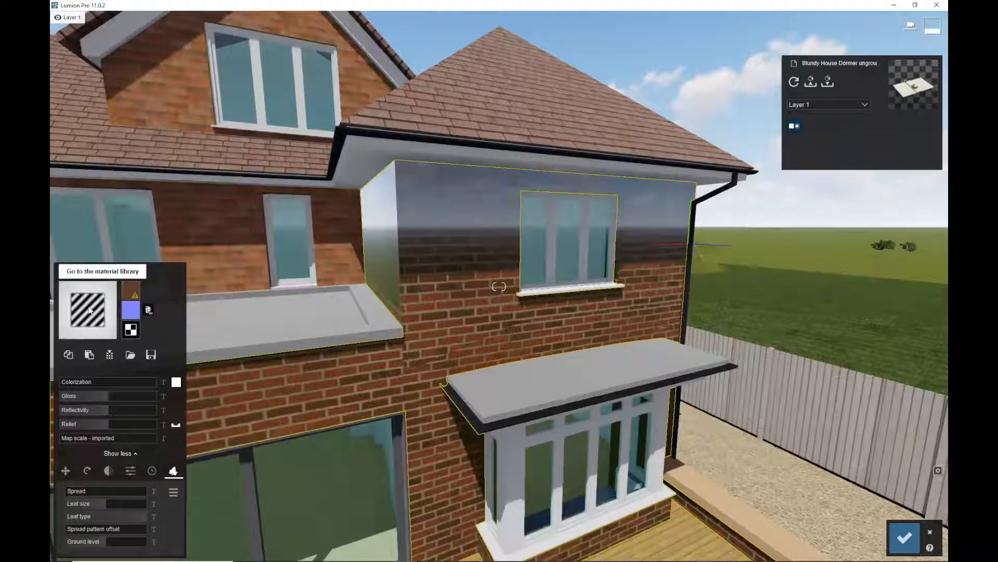
pyautogui.click(89, 308)
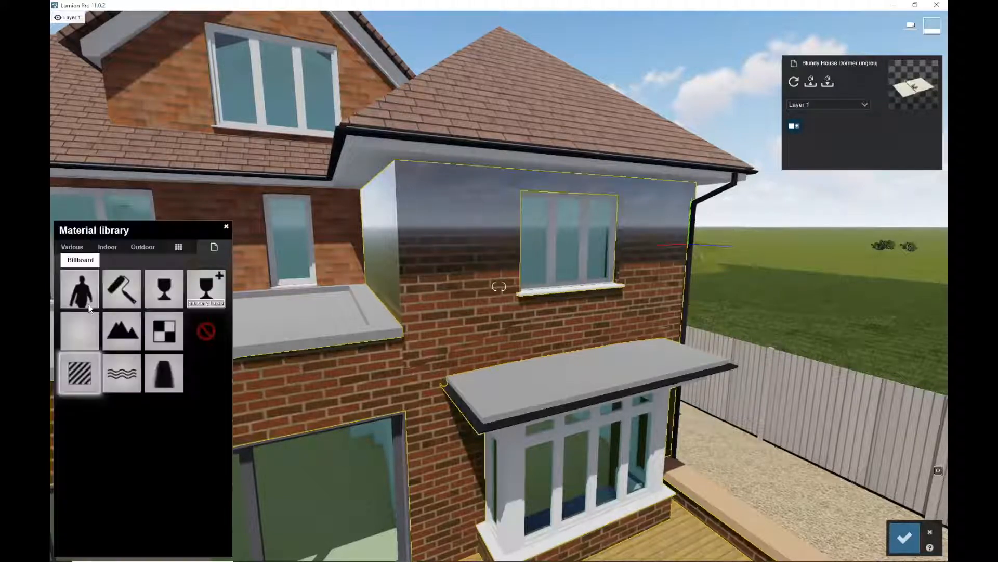
# Browse the Outdoor material pages and assign Evermotion Bricks 001A 2048 to the extension wall, flying close to inspect it
pyautogui.click(143, 247)
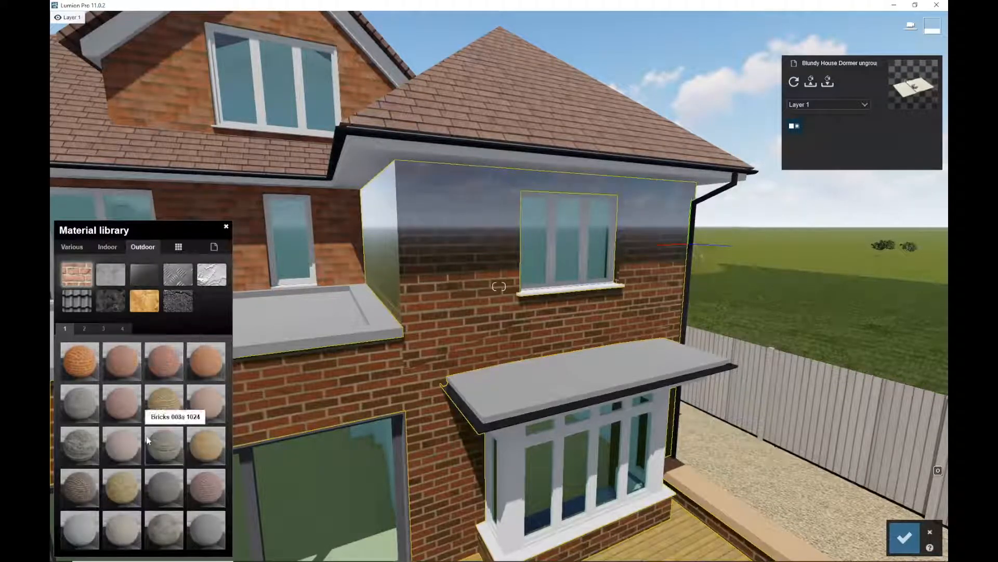
pyautogui.click(89, 326)
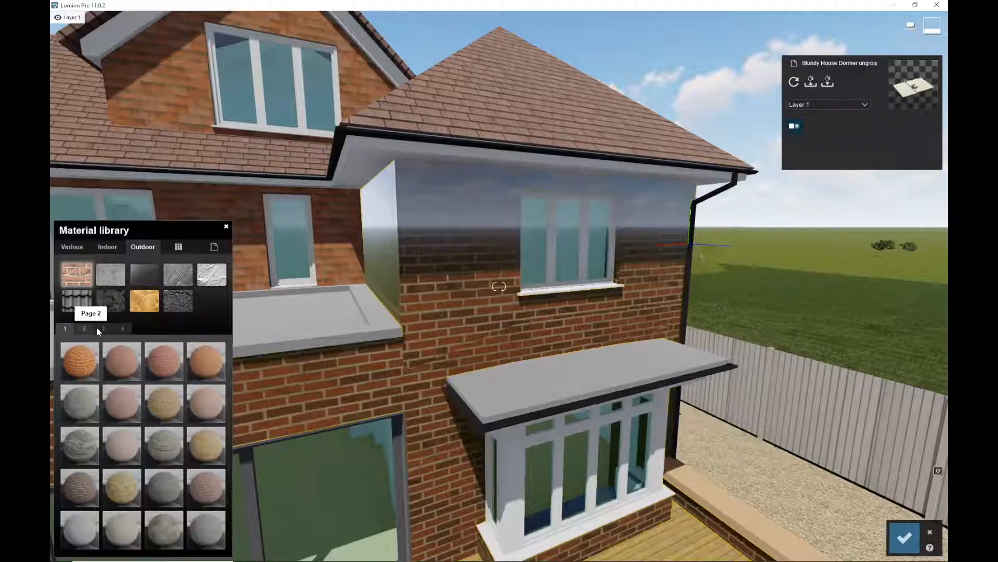
pyautogui.click(102, 328)
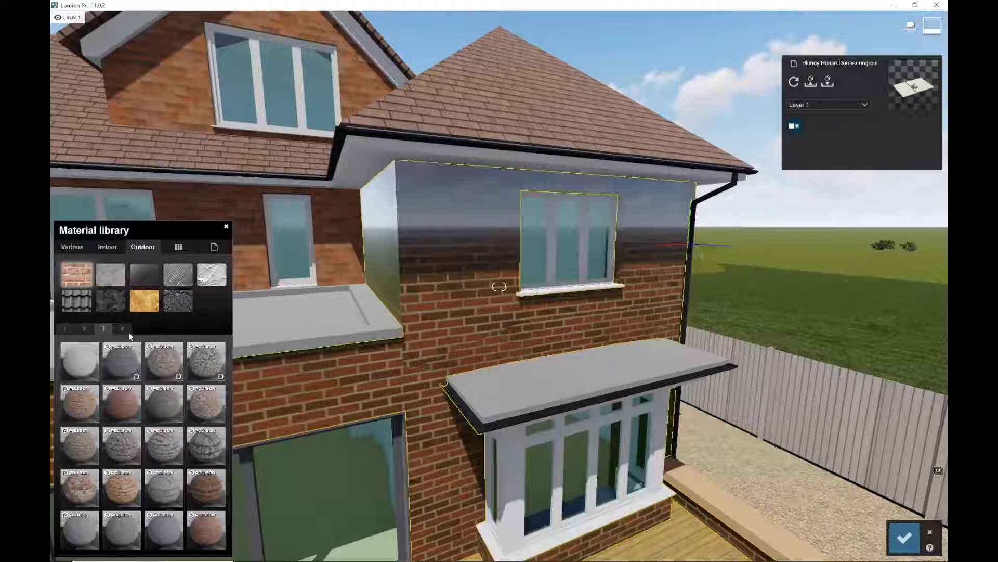
pyautogui.click(126, 329)
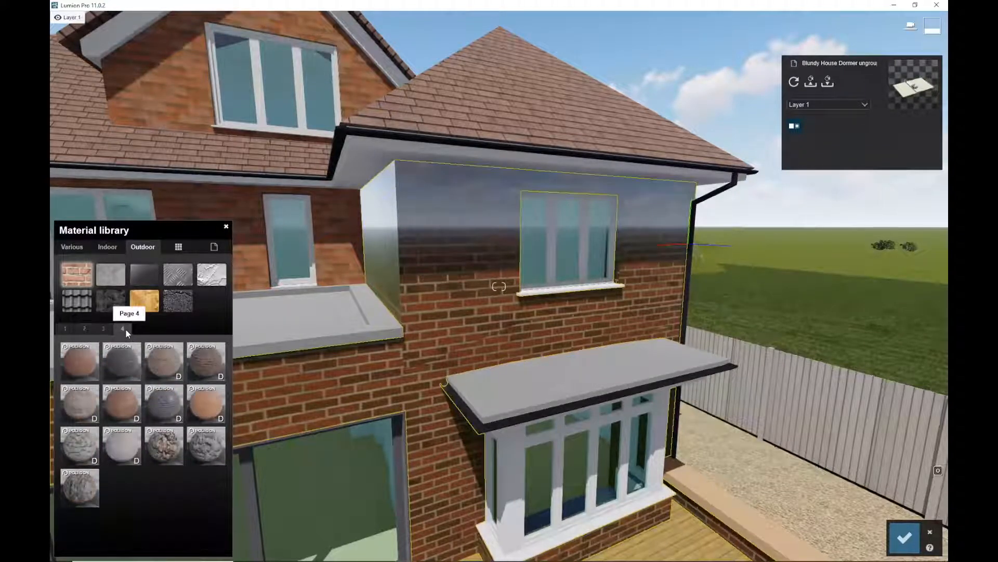
pyautogui.click(85, 327)
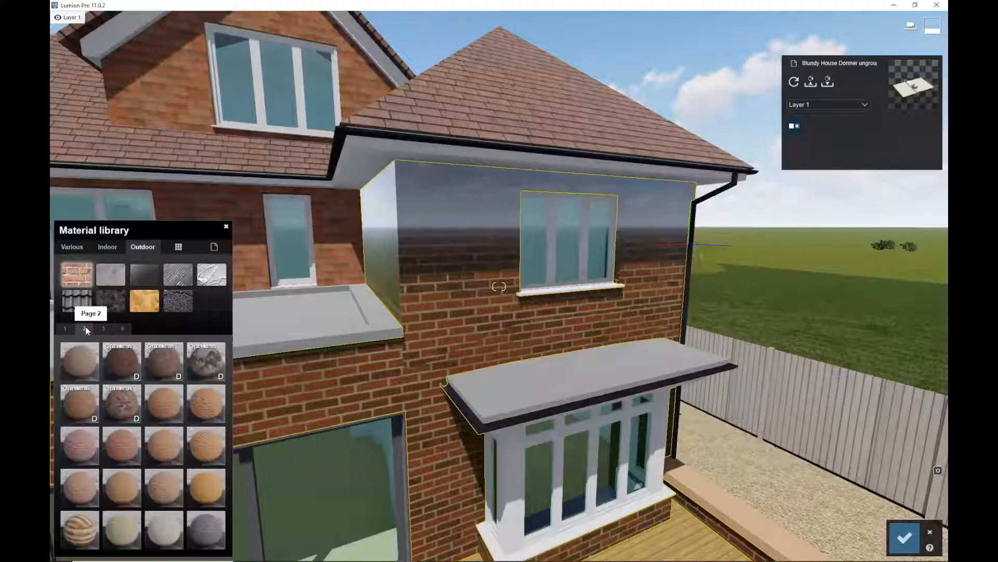
pyautogui.click(167, 403)
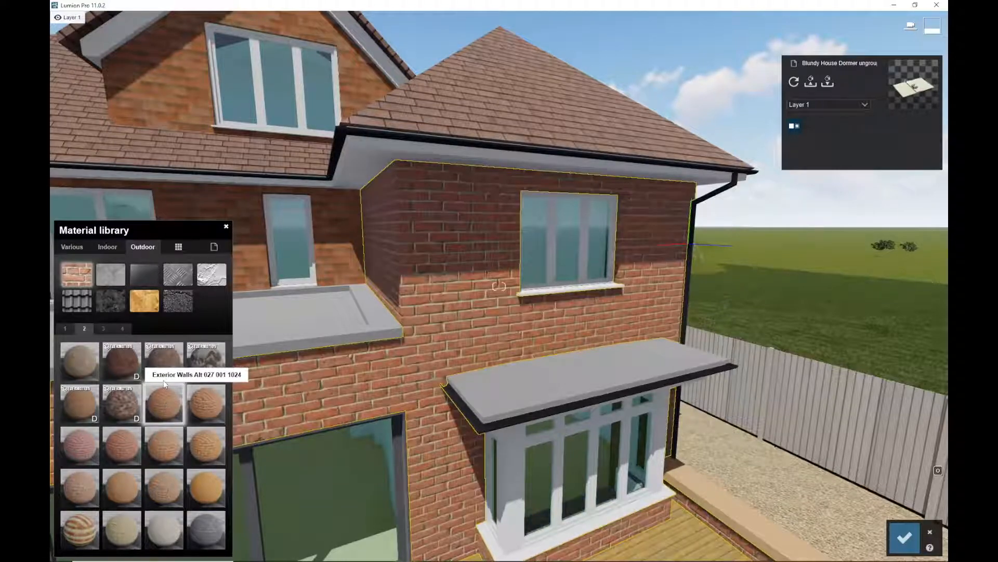
pyautogui.click(128, 367)
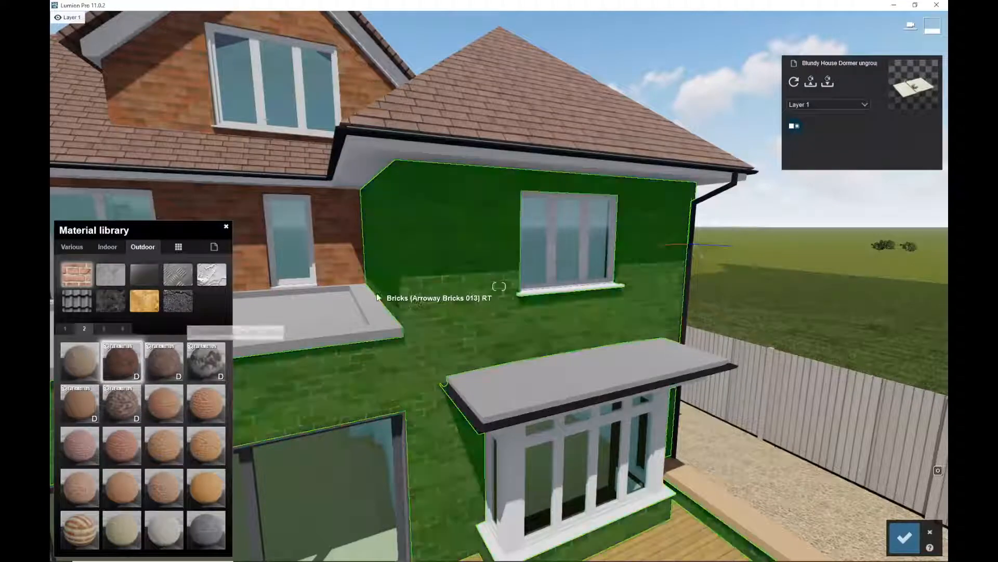
pyautogui.press('w')
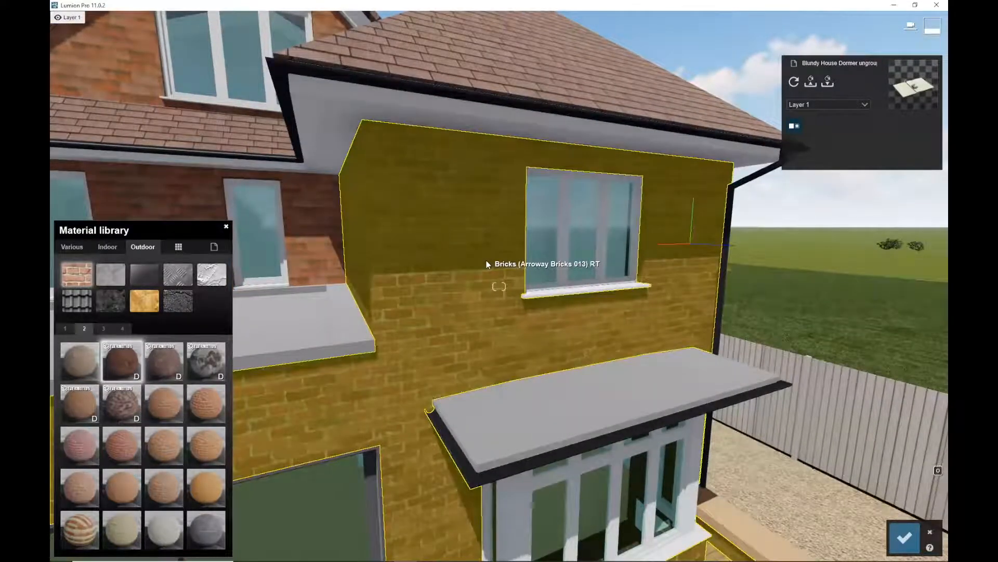
pyautogui.press('a')
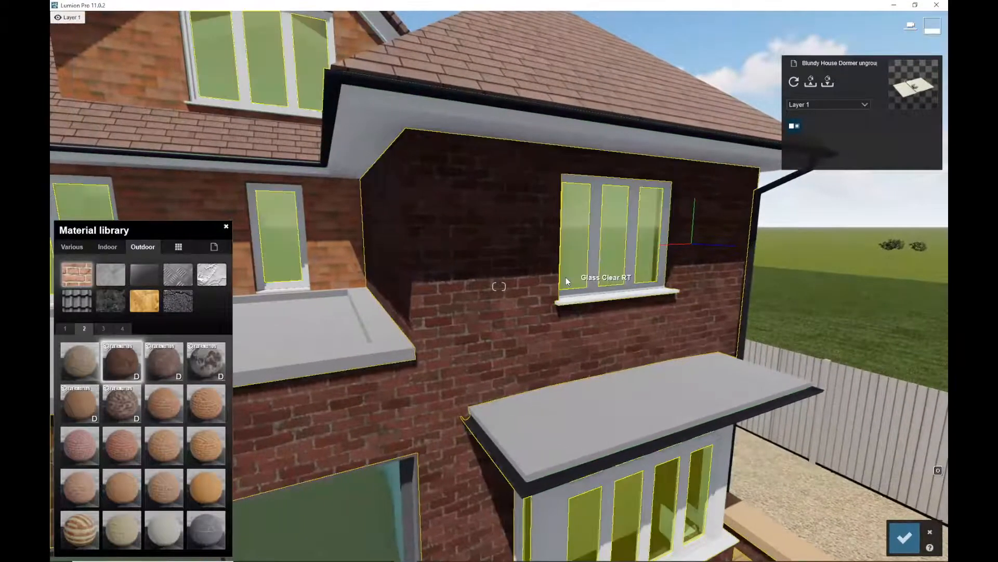
pyautogui.press('w')
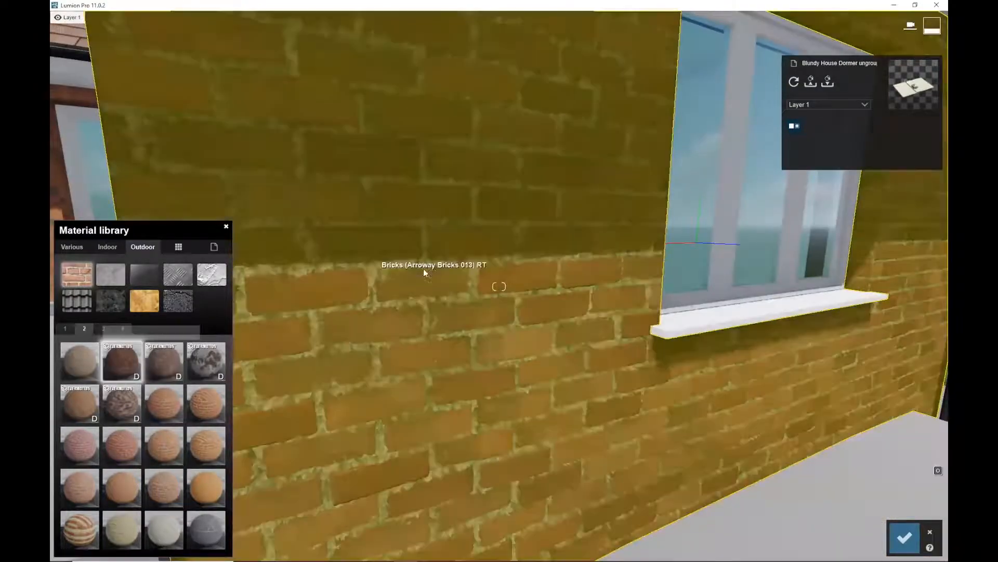
pyautogui.press('a')
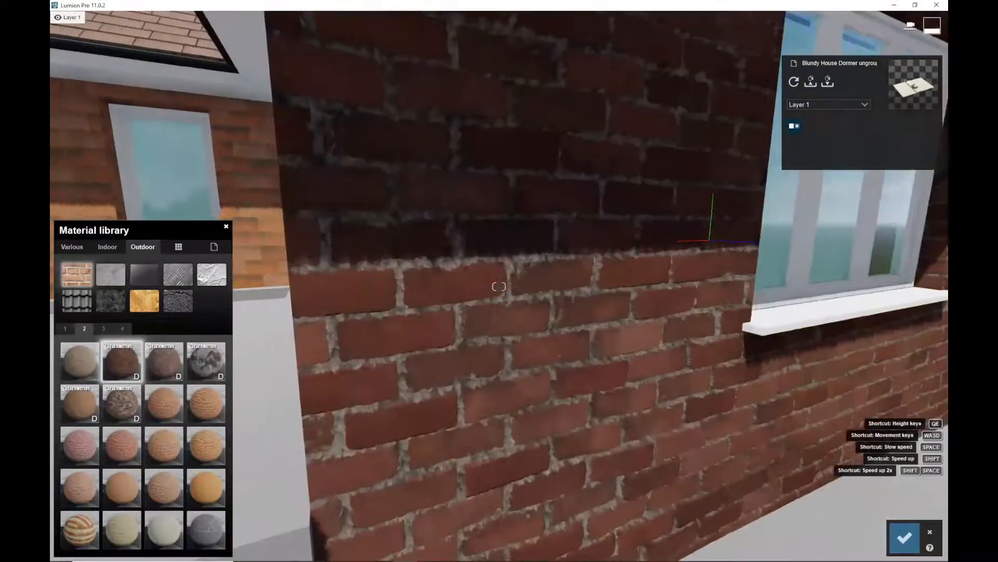
pyautogui.moveTo(156, 322); pyautogui.dragTo(211, 316, button='right')
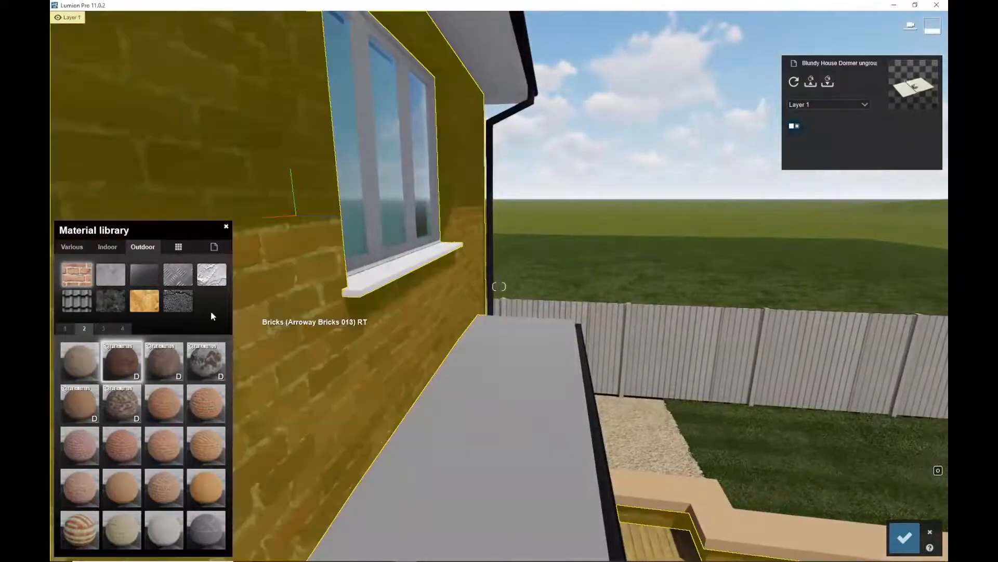
pyautogui.click(121, 361)
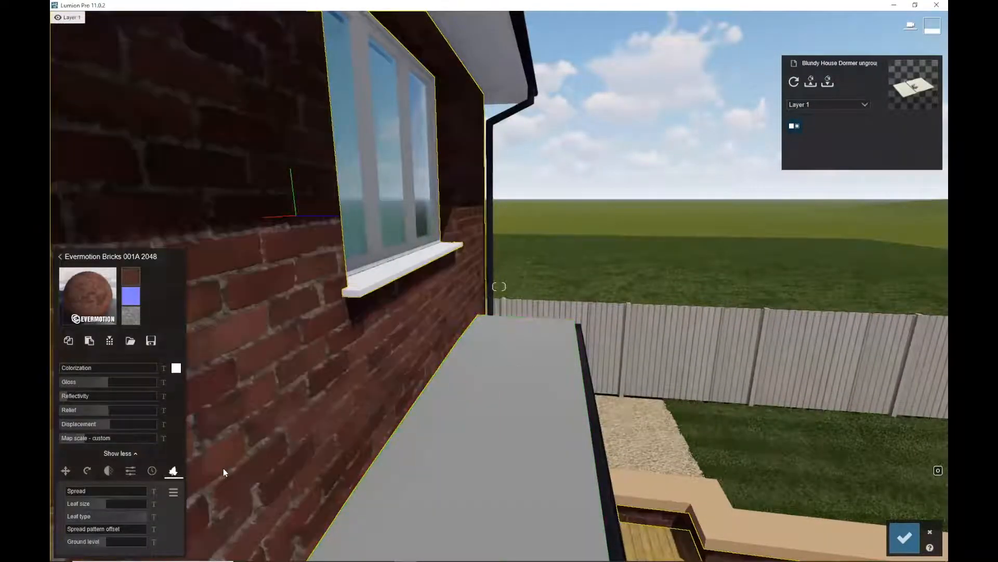
# Adjust the brick material's Displacement strength while flying along the wall to check the relief
pyautogui.moveTo(104, 423); pyautogui.dragTo(248, 356)
pyautogui.press('w')
pyautogui.press('s')
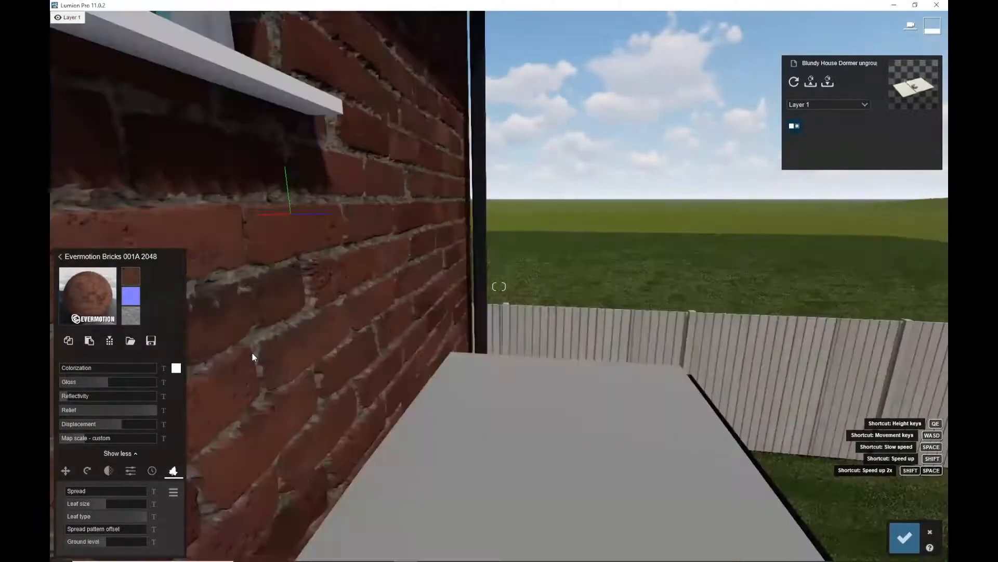
pyautogui.press('a')
pyautogui.press('q')
pyautogui.press('e')
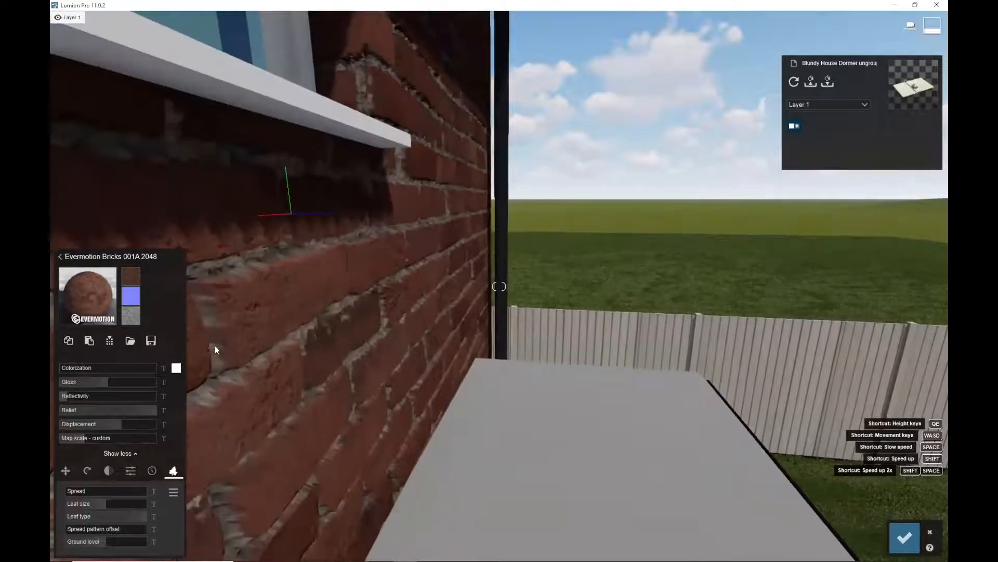
pyautogui.moveTo(96, 426); pyautogui.dragTo(65, 426)
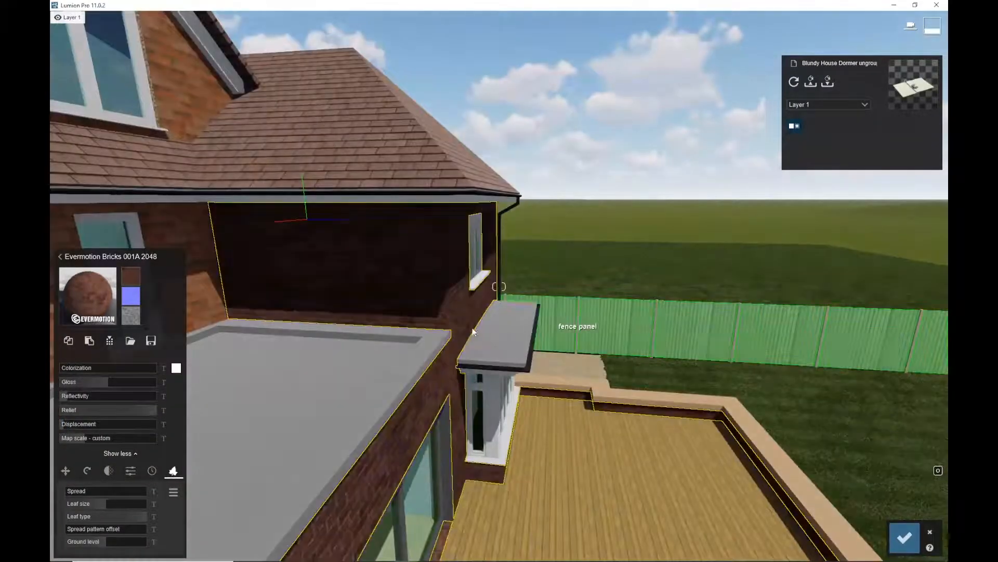
# Orbit over the garden and select the fence panel material for editing
pyautogui.moveTo(473, 332); pyautogui.dragTo(929, 404, button='middle')
pyautogui.moveTo(759, 377); pyautogui.dragTo(569, 366, button='middle')
pyautogui.scroll(-5, 557, 357)
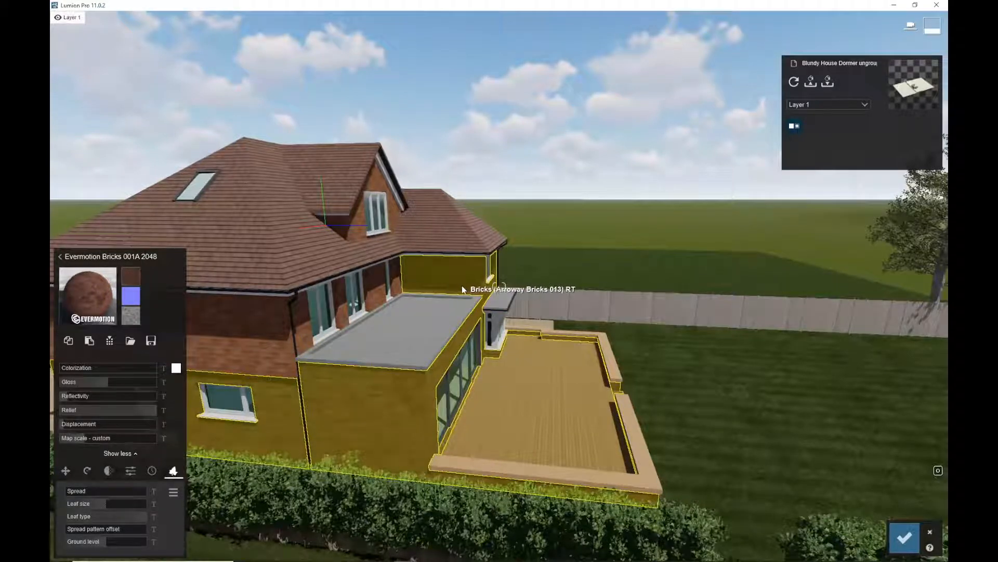
pyautogui.press('s')
pyautogui.press('w')
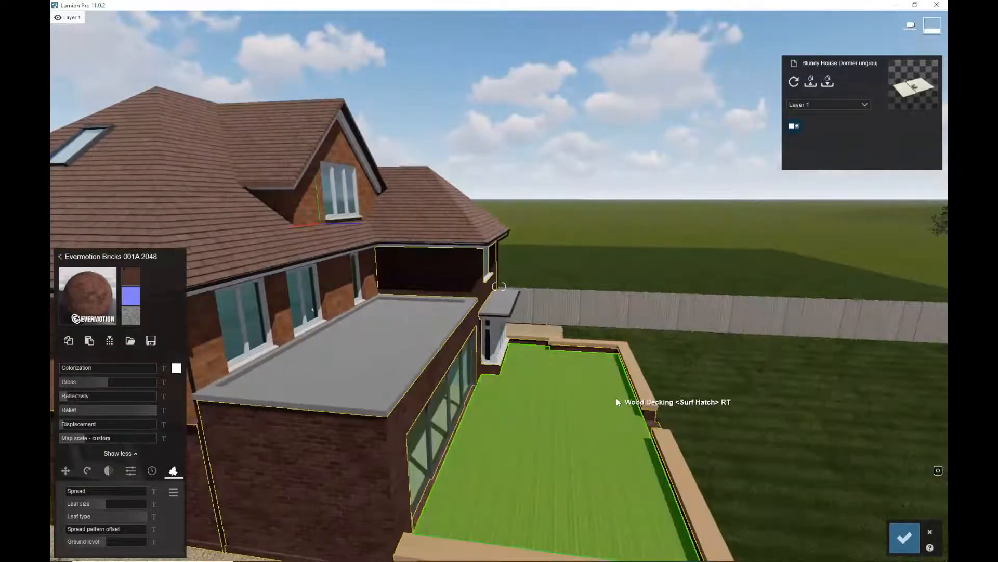
pyautogui.click(669, 304)
pyautogui.press('w')
pyautogui.press('w')
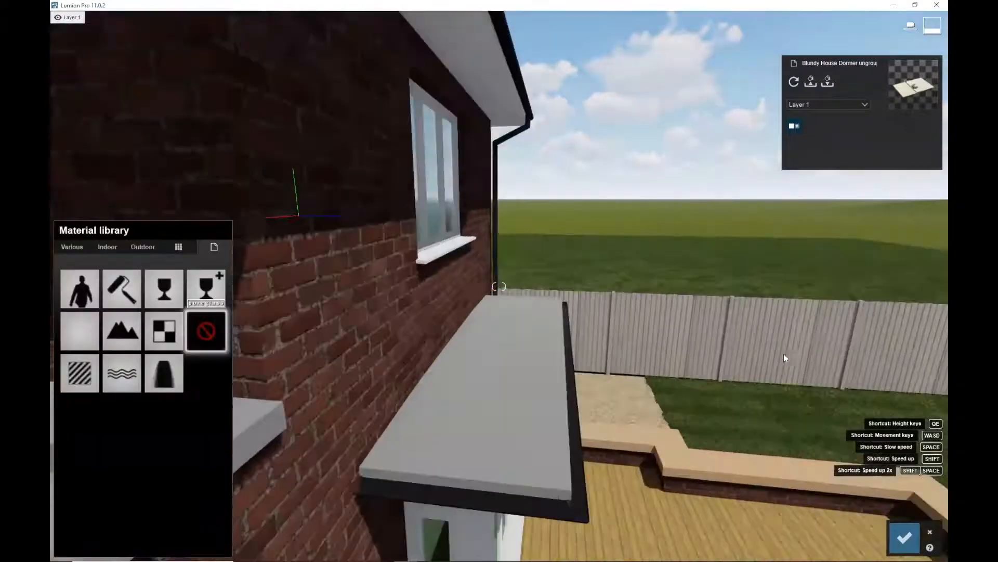
pyautogui.press('d')
pyautogui.press('e')
pyautogui.press('d')
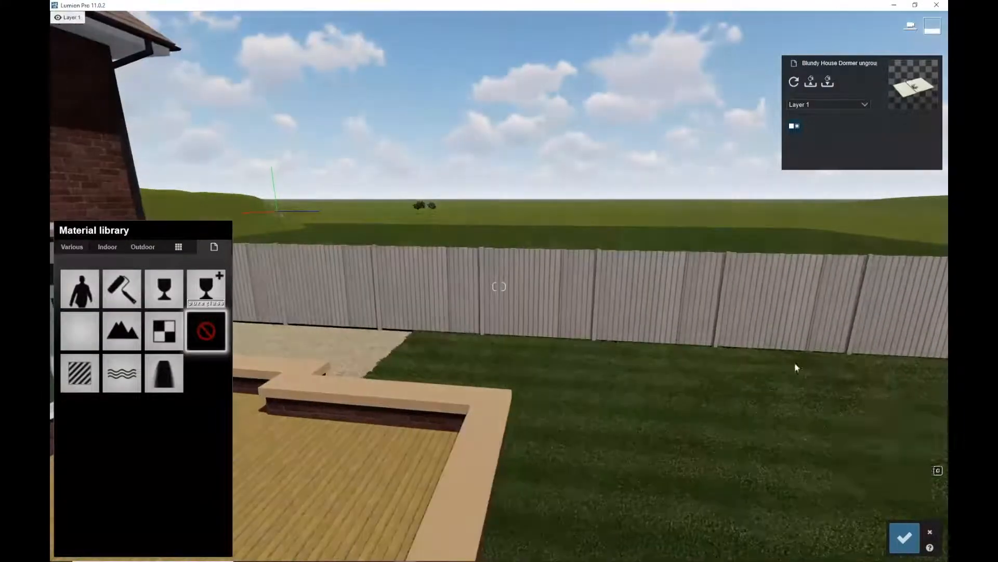
# Assign the Standard material to the fence panels and raise its foliage Spread to grow leaves along them
pyautogui.click(80, 373)
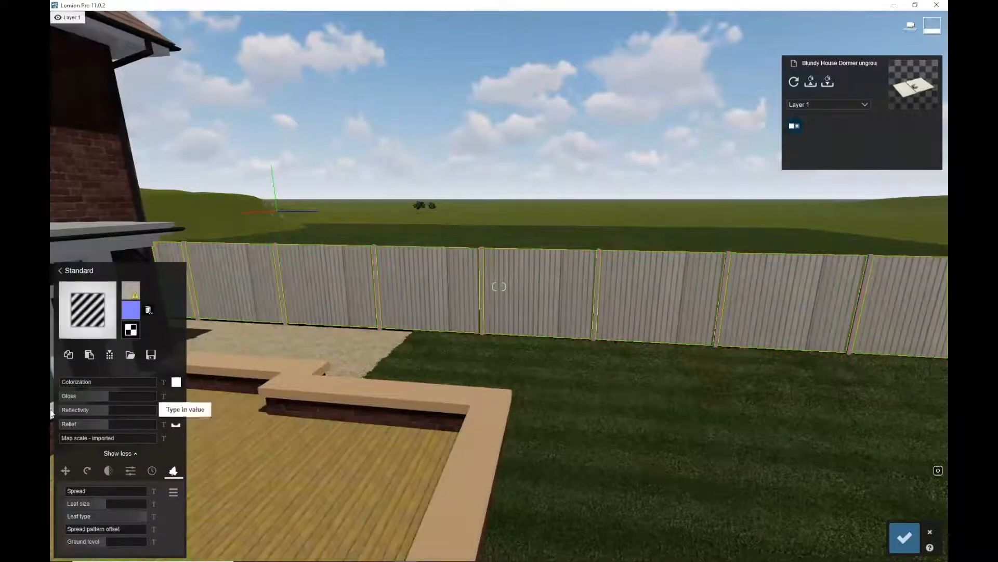
pyautogui.press('w')
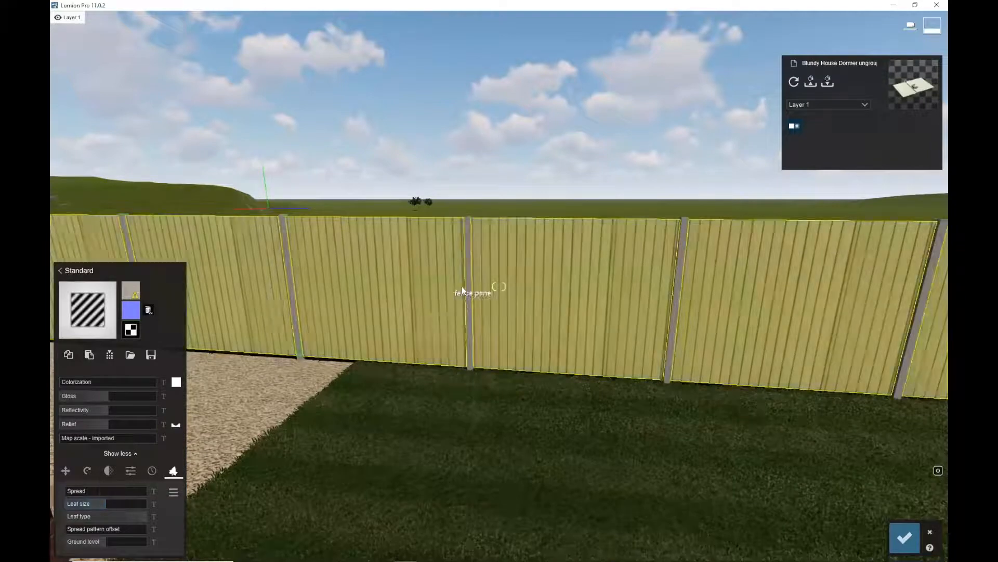
pyautogui.moveTo(69, 491); pyautogui.dragTo(94, 514)
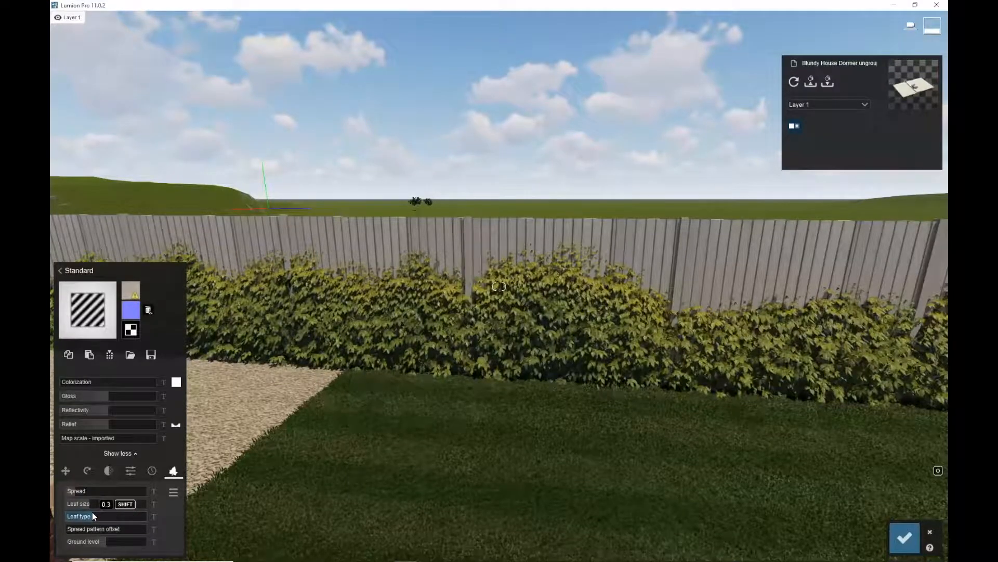
pyautogui.moveTo(79, 492); pyautogui.dragTo(144, 489)
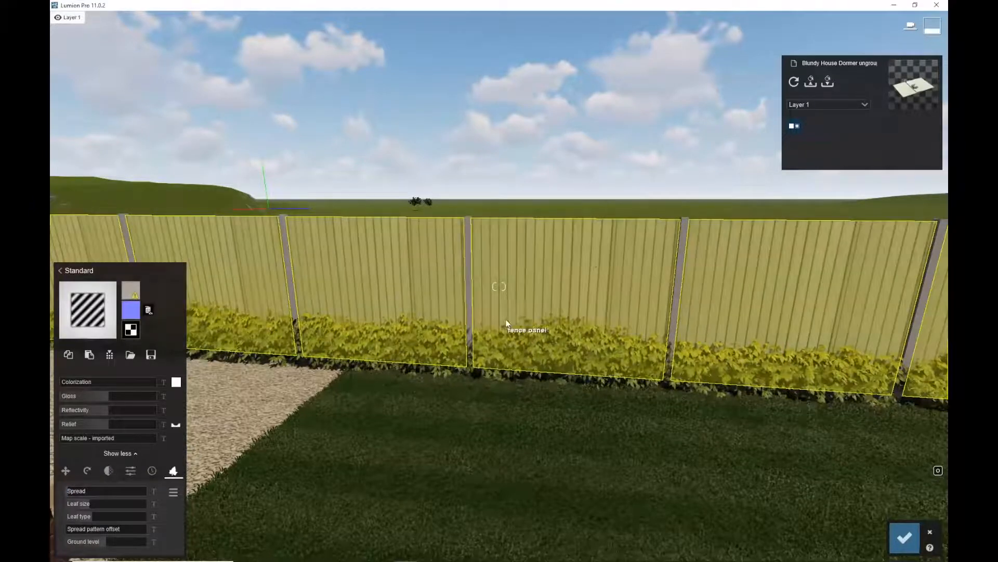
pyautogui.moveTo(78, 490); pyautogui.dragTo(177, 482)
# Fly back onto the lawn to view the house and fence, then confirm the material edits and return to object placement
pyautogui.press('s')
pyautogui.moveTo(652, 428); pyautogui.dragTo(500, 424, button='right')
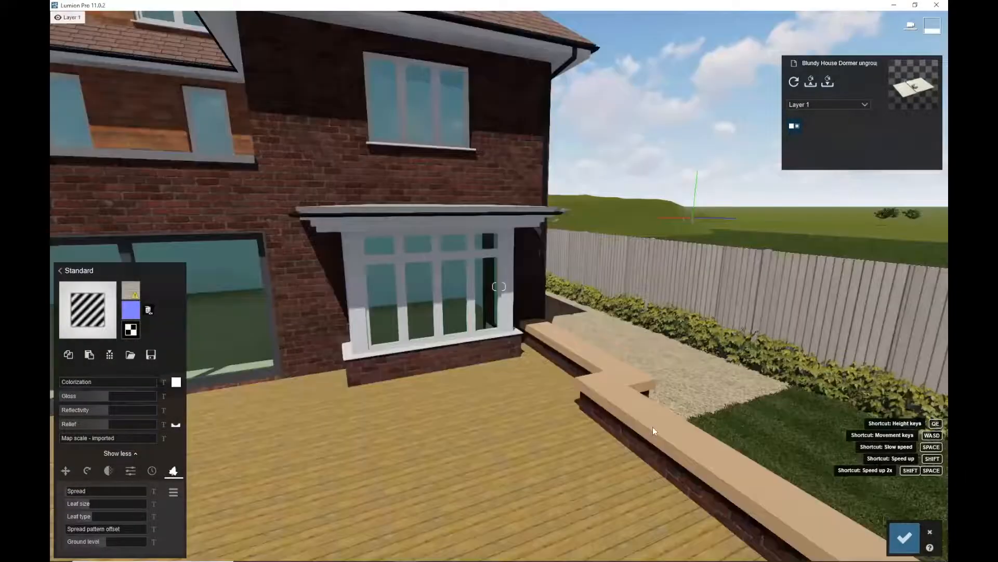
pyautogui.moveTo(699, 417); pyautogui.dragTo(675, 417, button='right')
pyautogui.press('s')
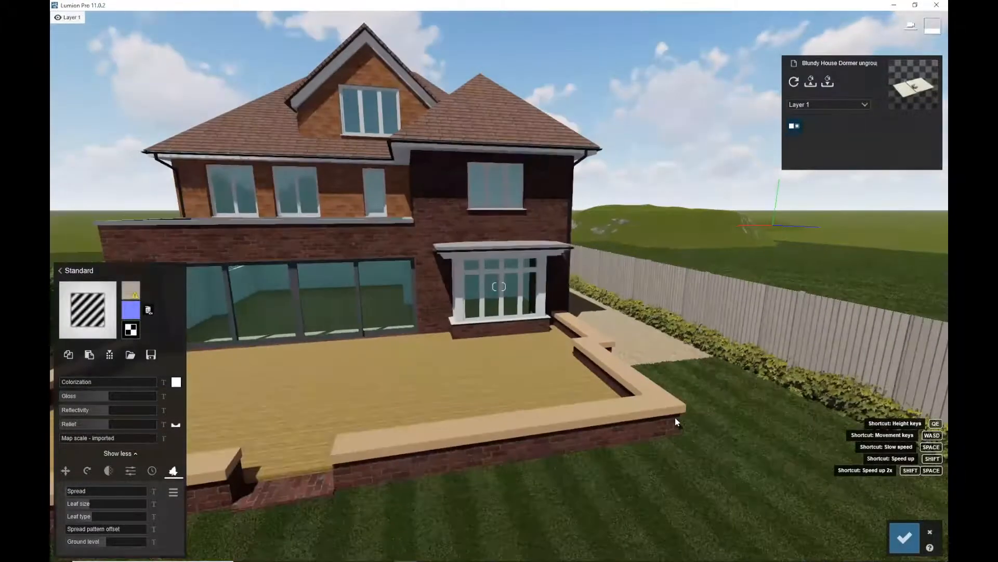
pyautogui.press('s')
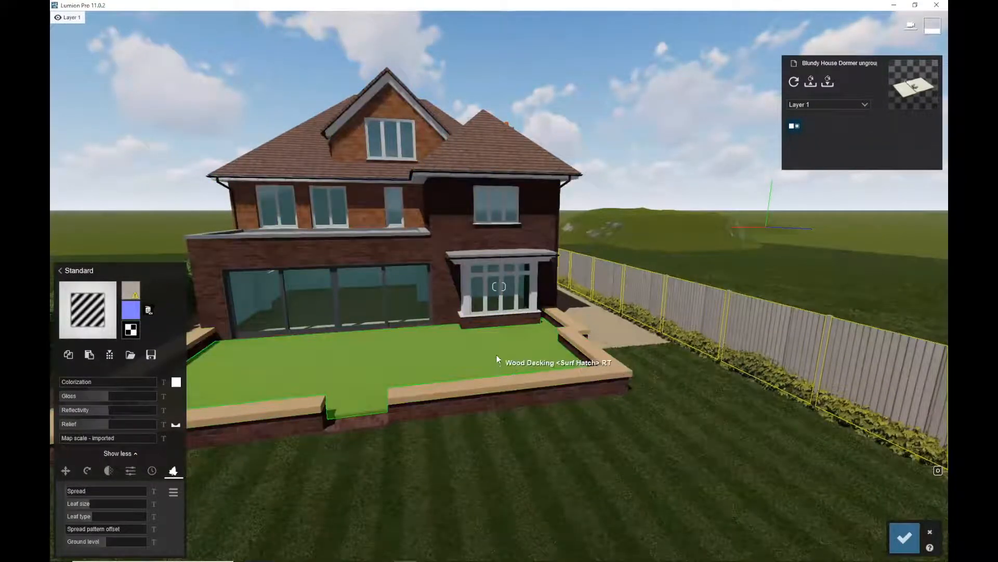
pyautogui.moveTo(497, 355); pyautogui.dragTo(488, 299, button='right')
pyautogui.press('e')
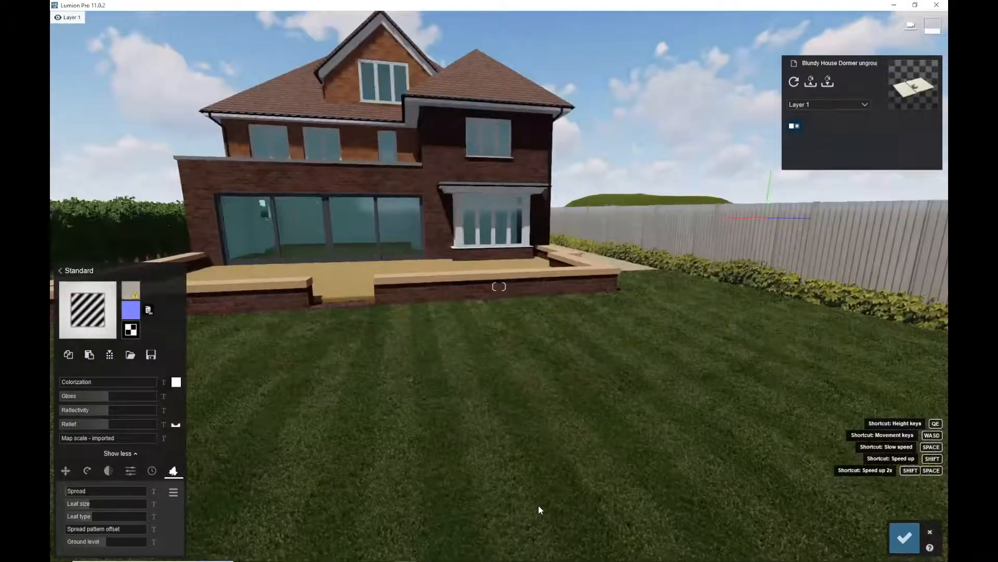
pyautogui.press('s')
pyautogui.press('d')
pyautogui.press('a')
pyautogui.press('q')
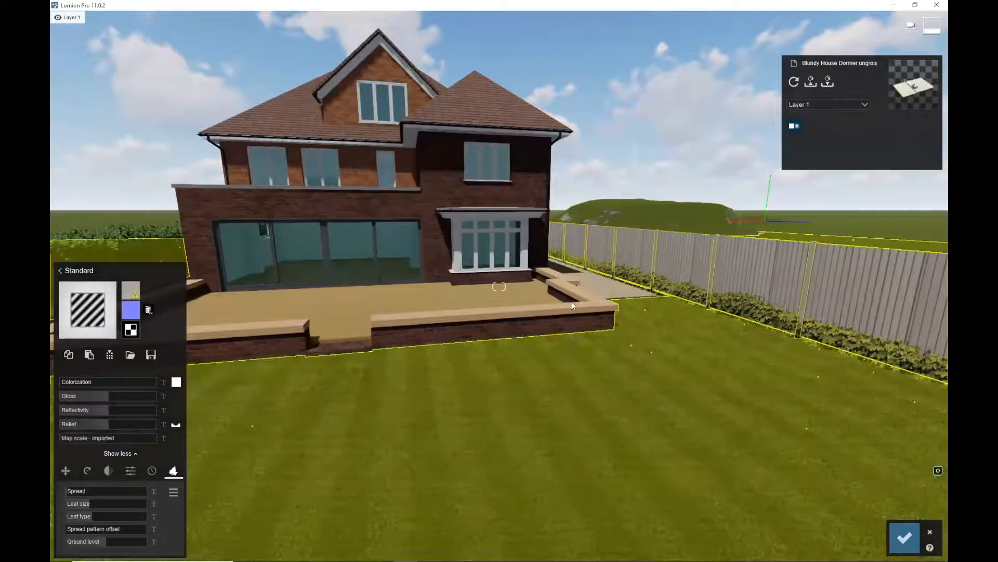
pyautogui.click(904, 536)
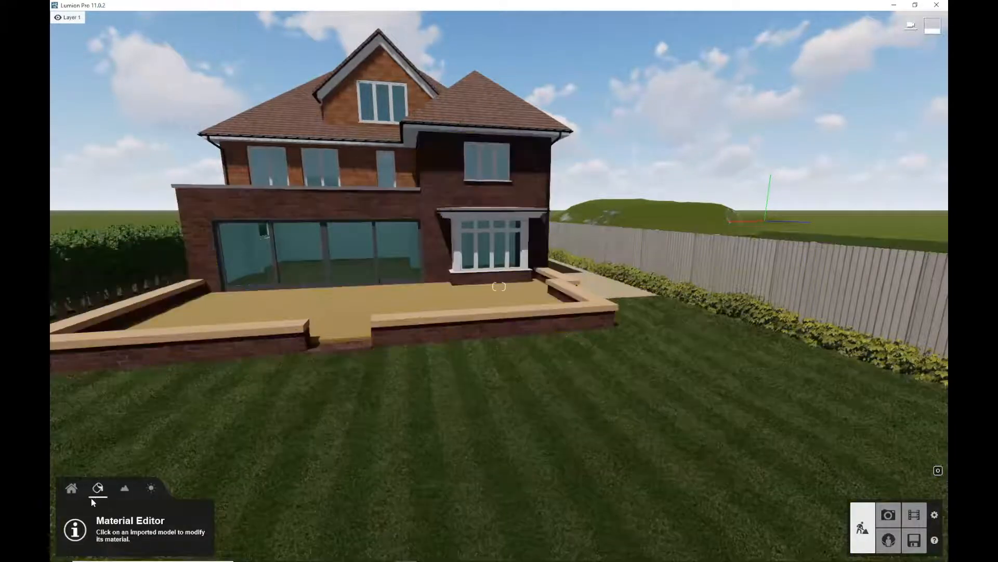
pyautogui.click(72, 488)
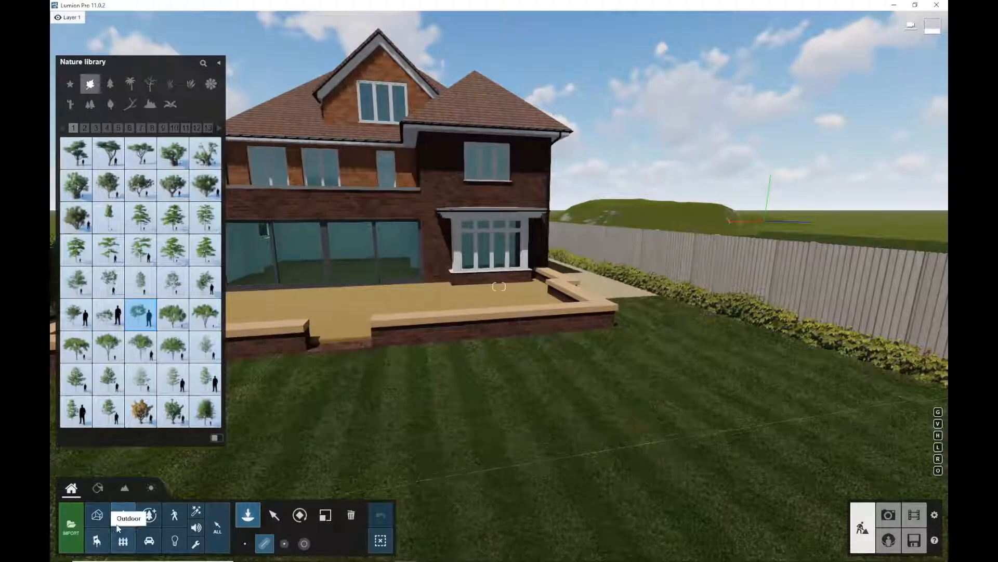
# Open the Outdoor library and browse its categories, ending on the second page of Buildings
pyautogui.click(123, 541)
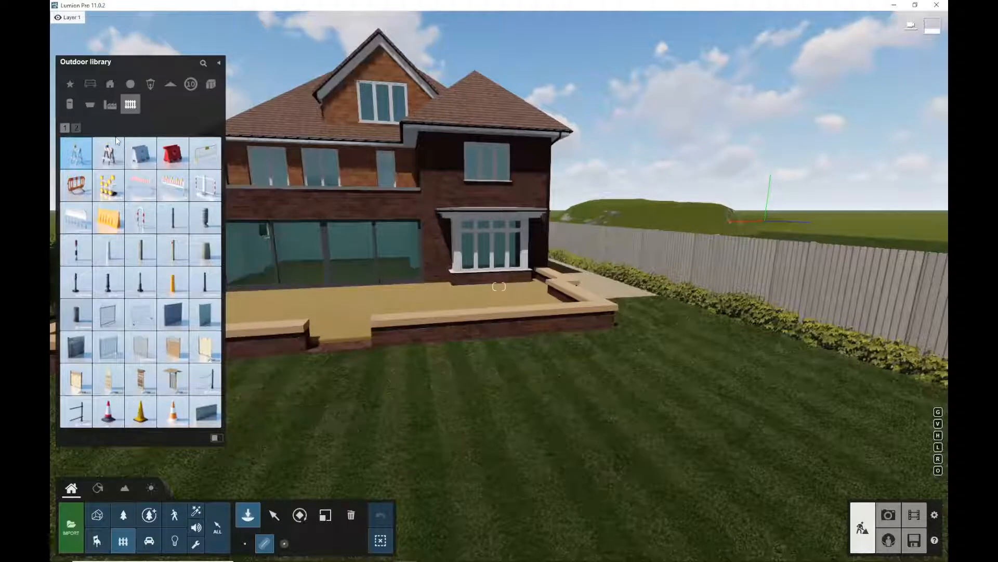
pyautogui.click(109, 105)
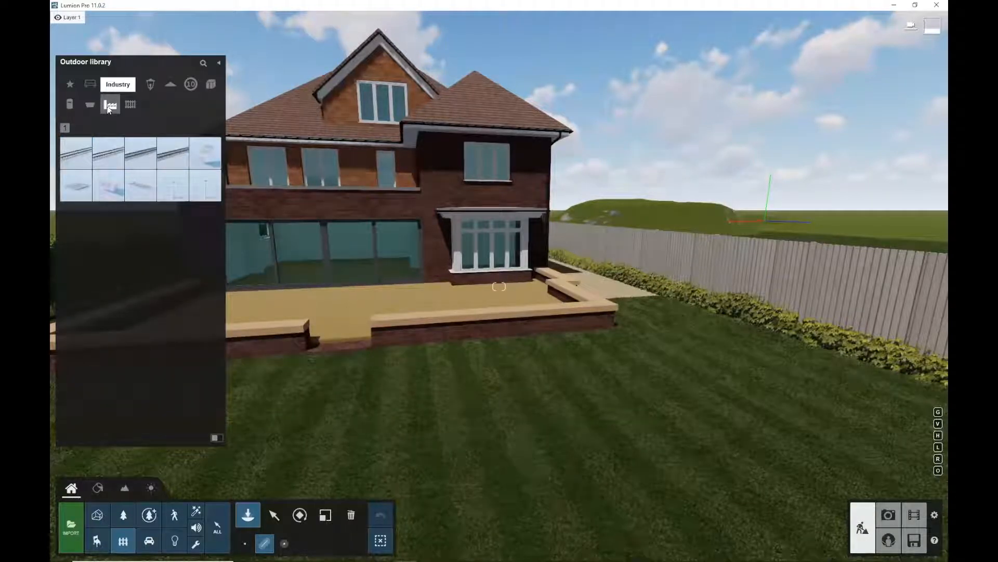
pyautogui.click(90, 107)
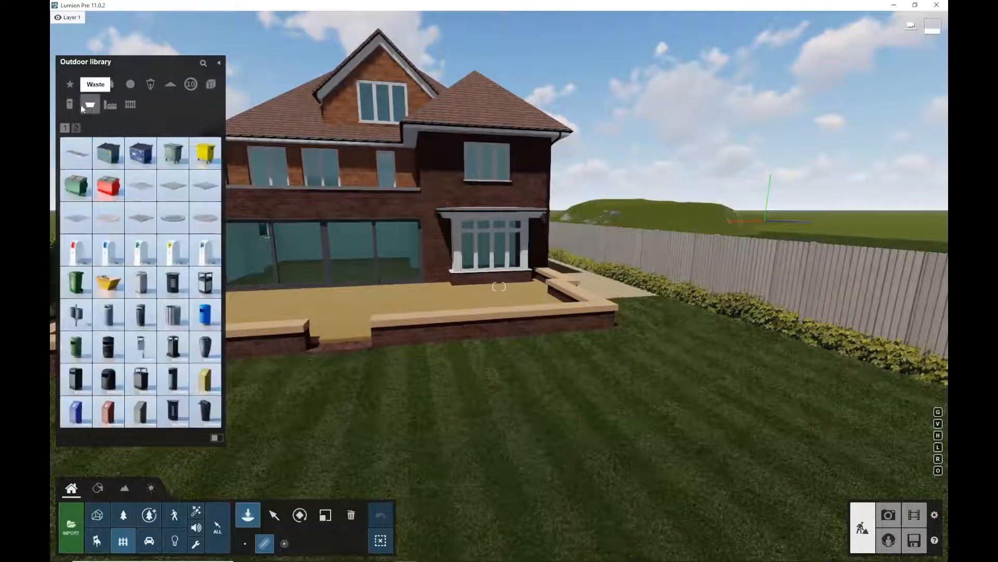
pyautogui.click(70, 105)
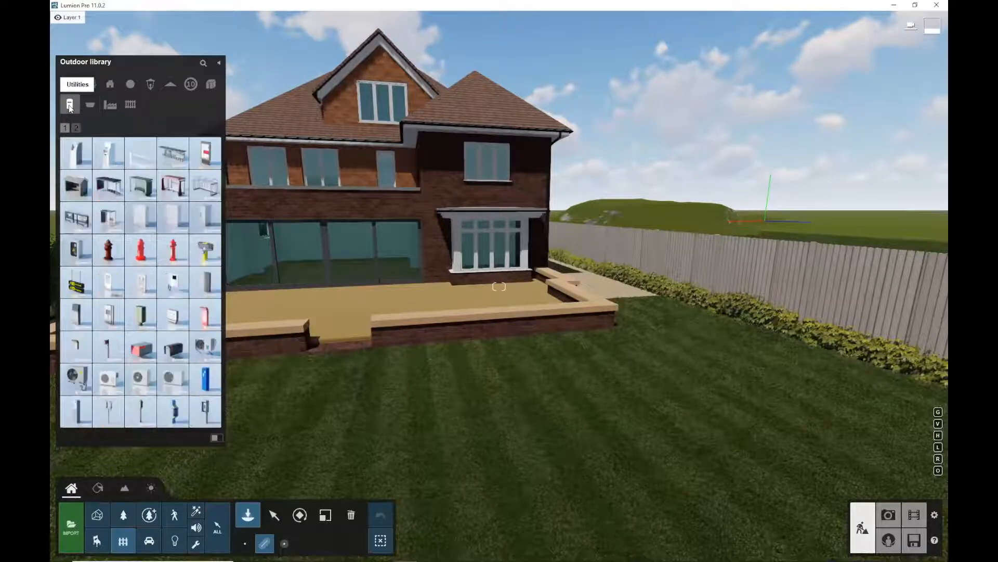
pyautogui.click(211, 84)
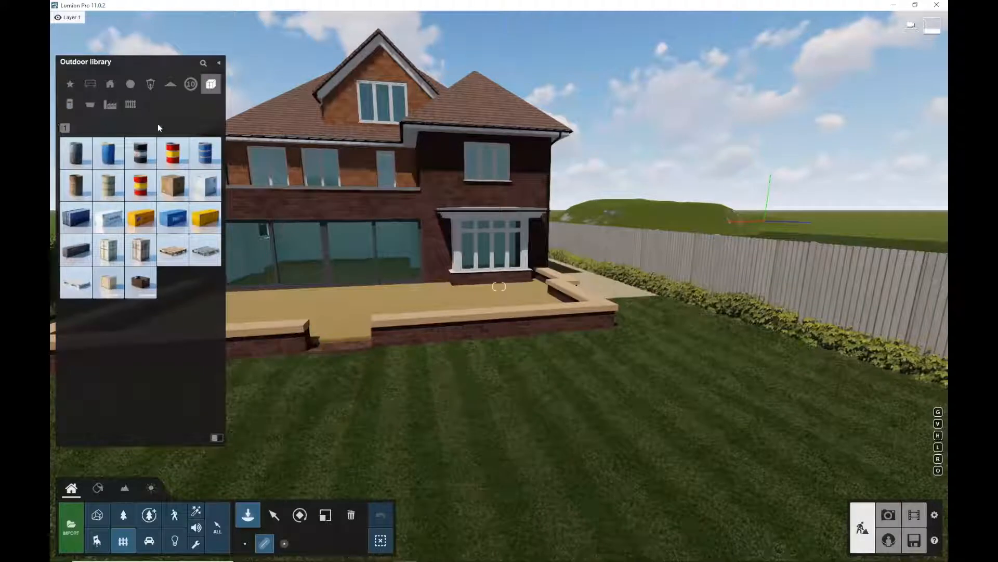
pyautogui.click(189, 86)
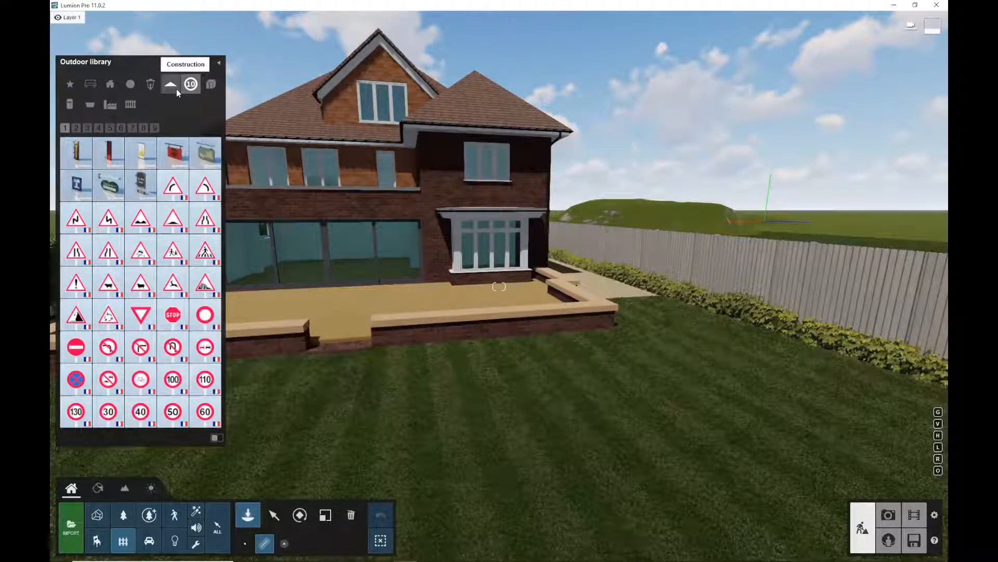
pyautogui.click(172, 85)
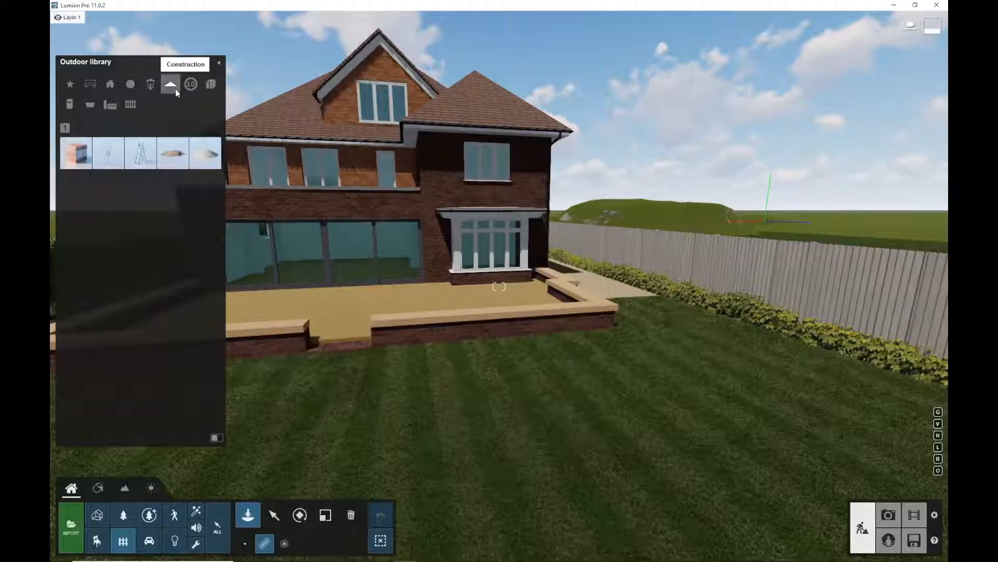
pyautogui.click(147, 87)
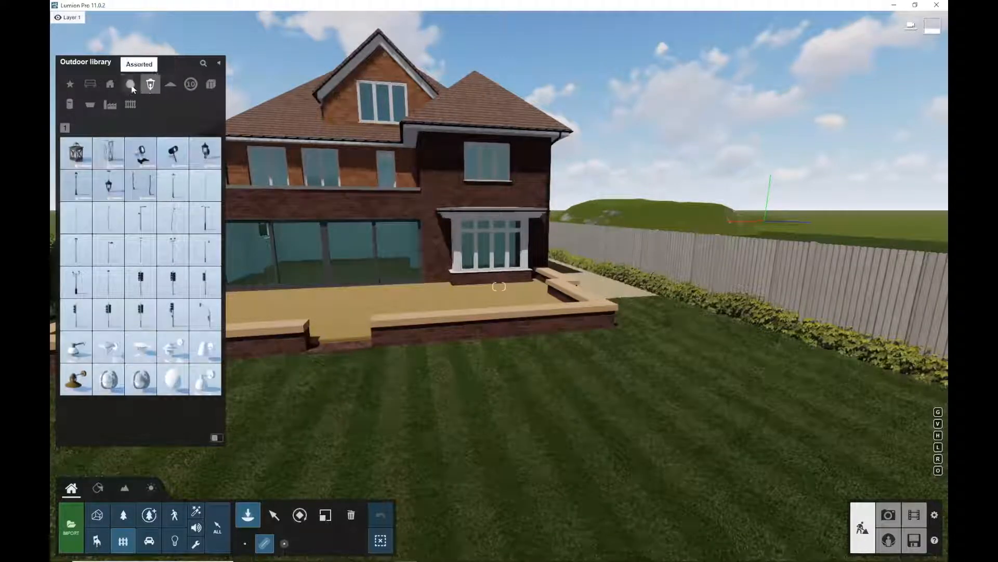
pyautogui.click(93, 85)
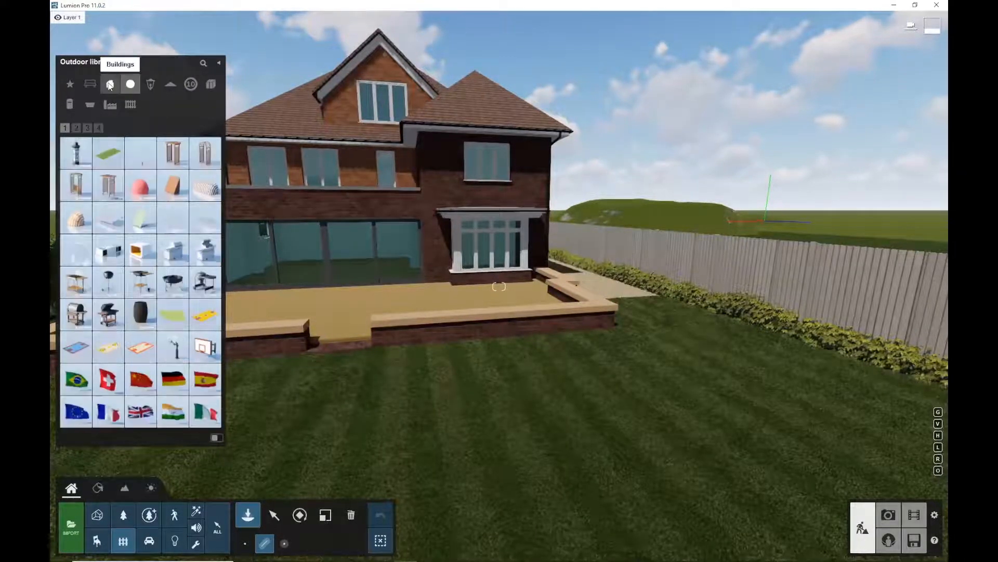
pyautogui.click(109, 85)
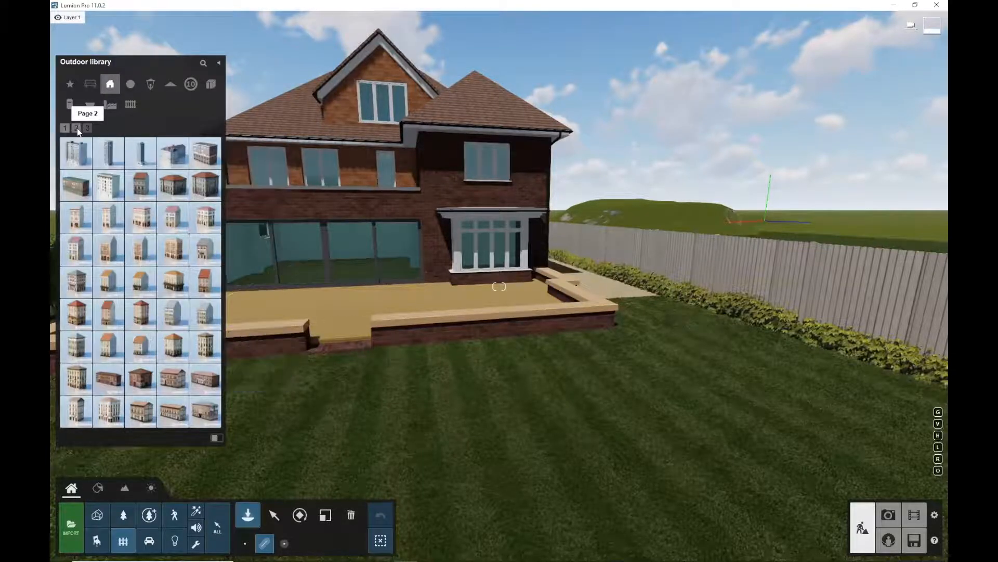
pyautogui.click(94, 132)
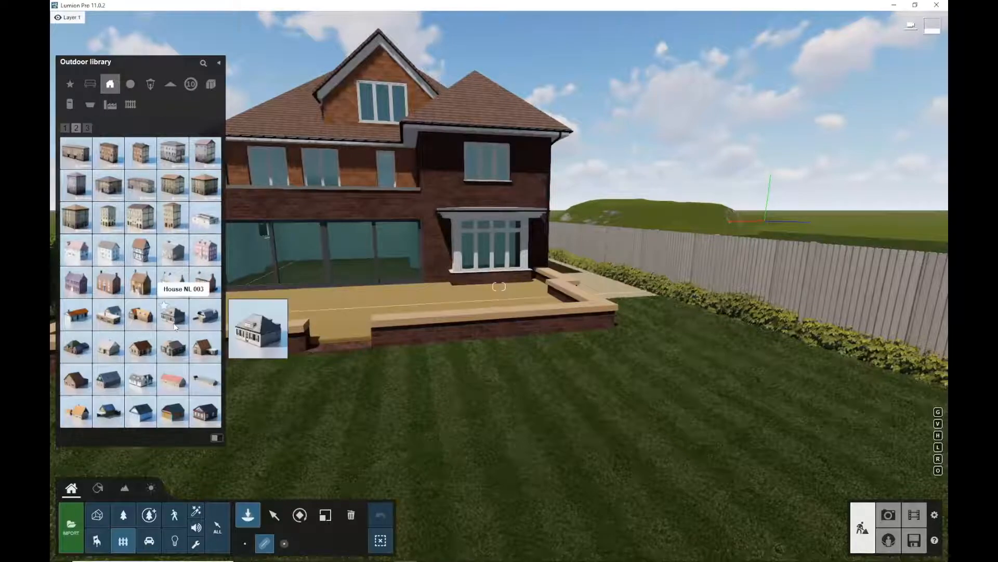
pyautogui.moveTo(140, 316)
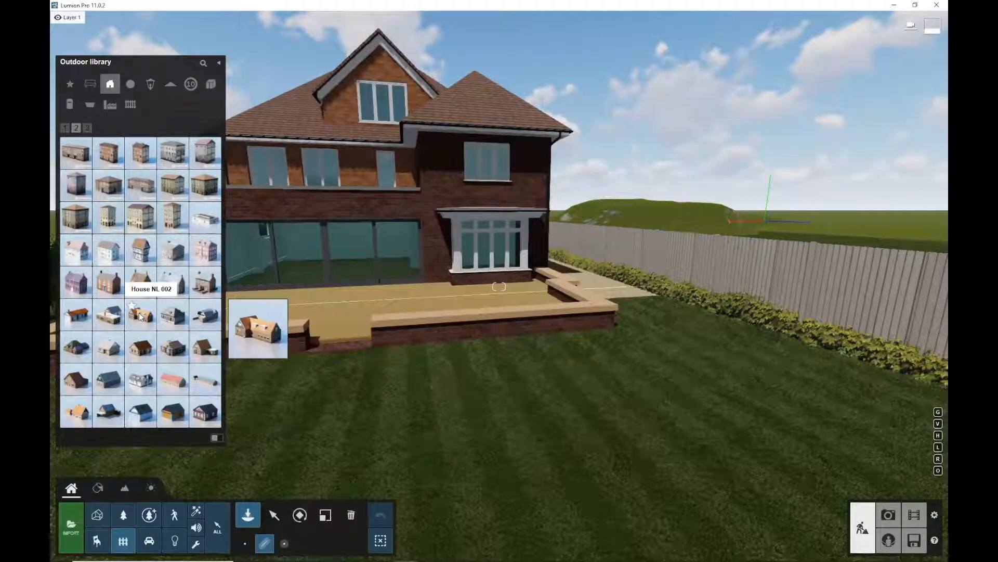
pyautogui.click(141, 316)
pyautogui.click(773, 292)
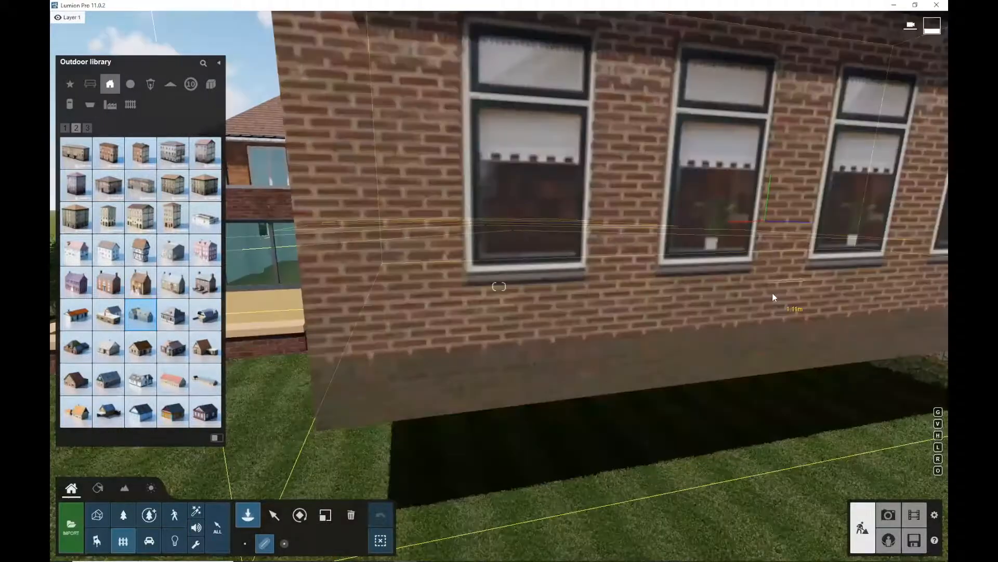
pyautogui.scroll(-5, 765, 299)
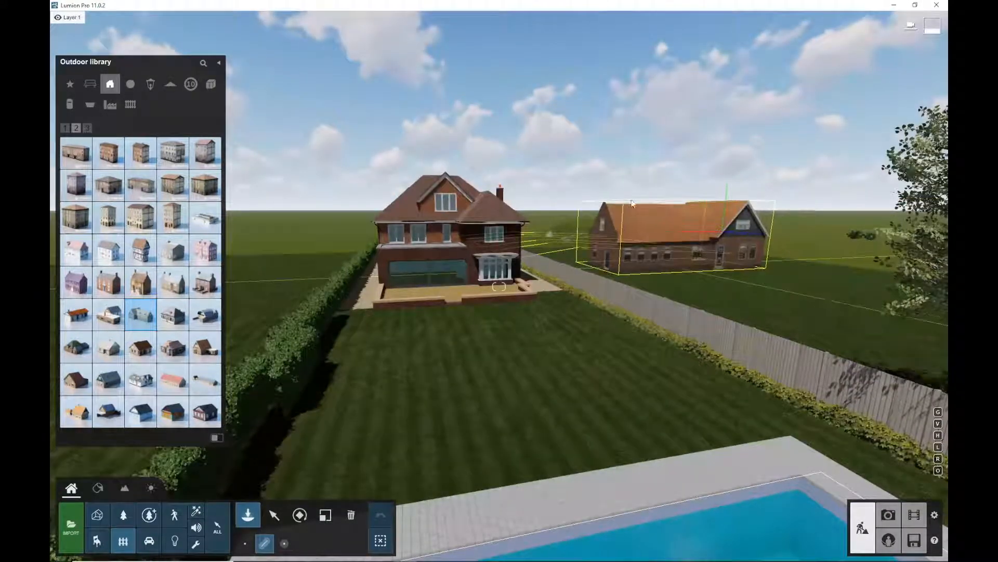
pyautogui.press('r')
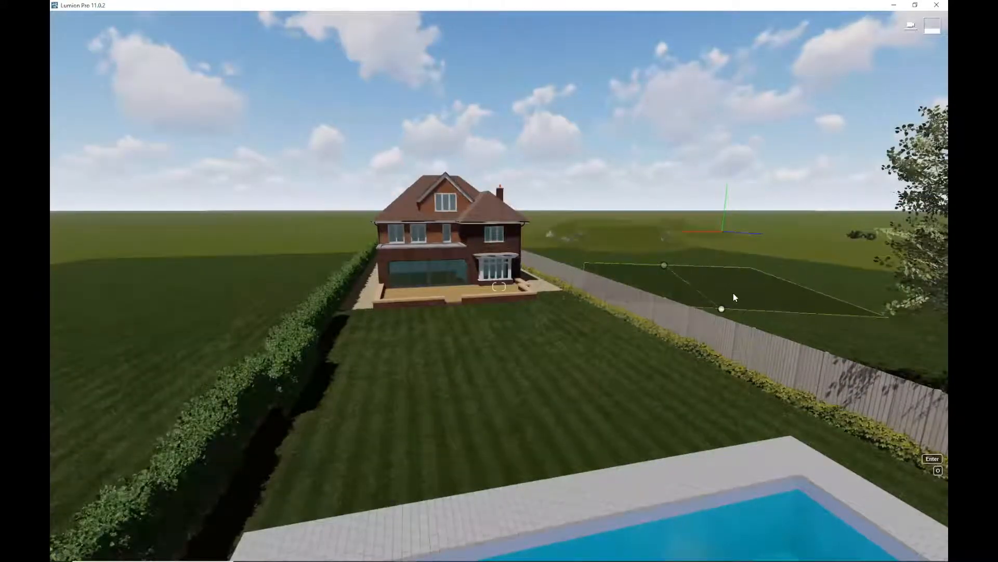
pyautogui.click(733, 292)
pyautogui.press('Escape')
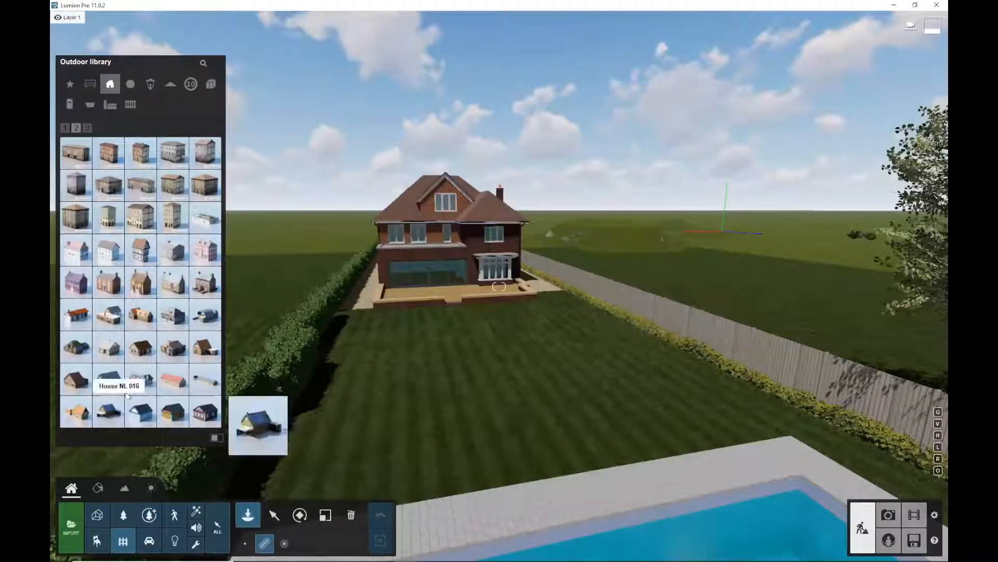
# Place two copies of the House NL 002 building in the field beyond the fence
pyautogui.click(247, 544)
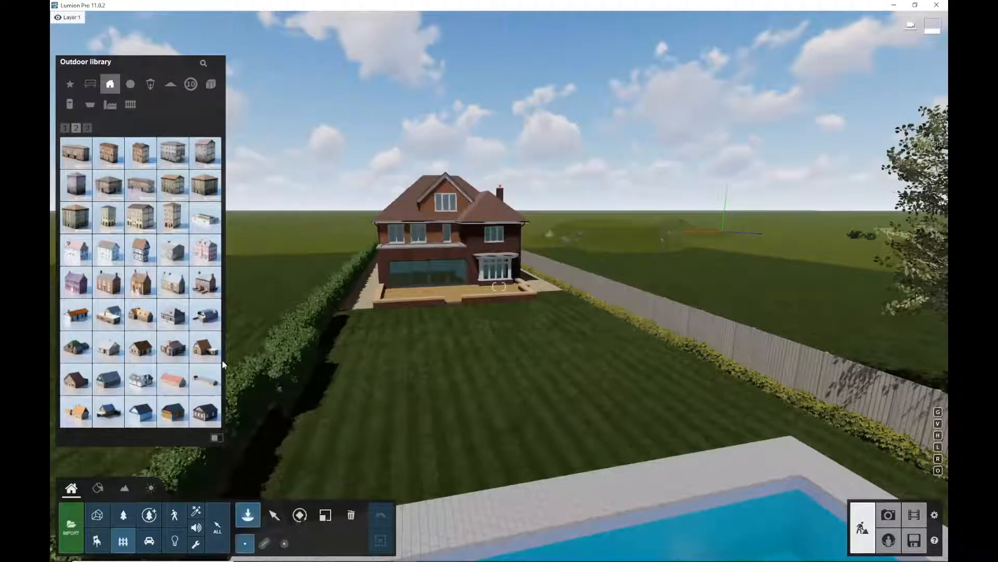
pyautogui.click(140, 314)
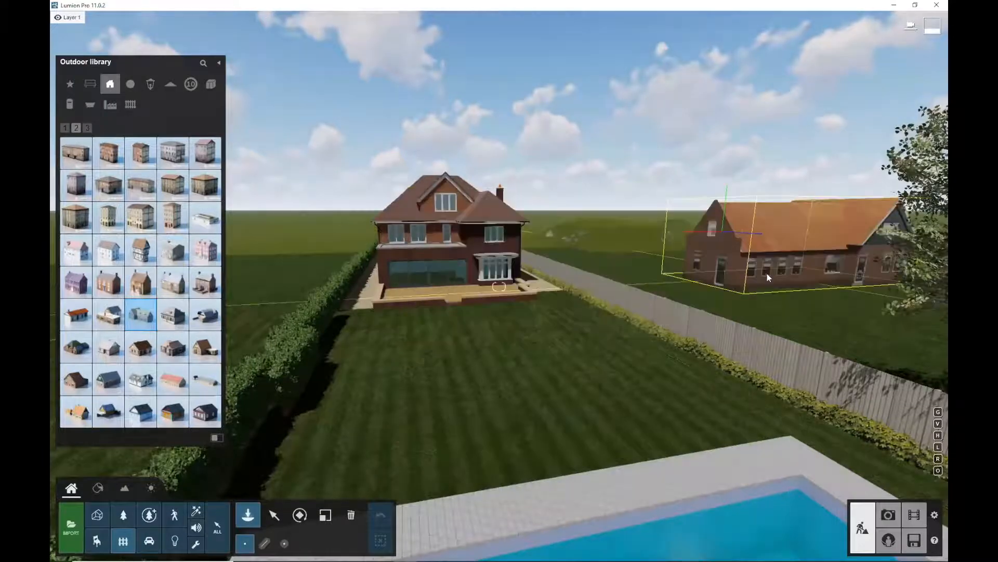
pyautogui.click(714, 266)
pyautogui.click(869, 253)
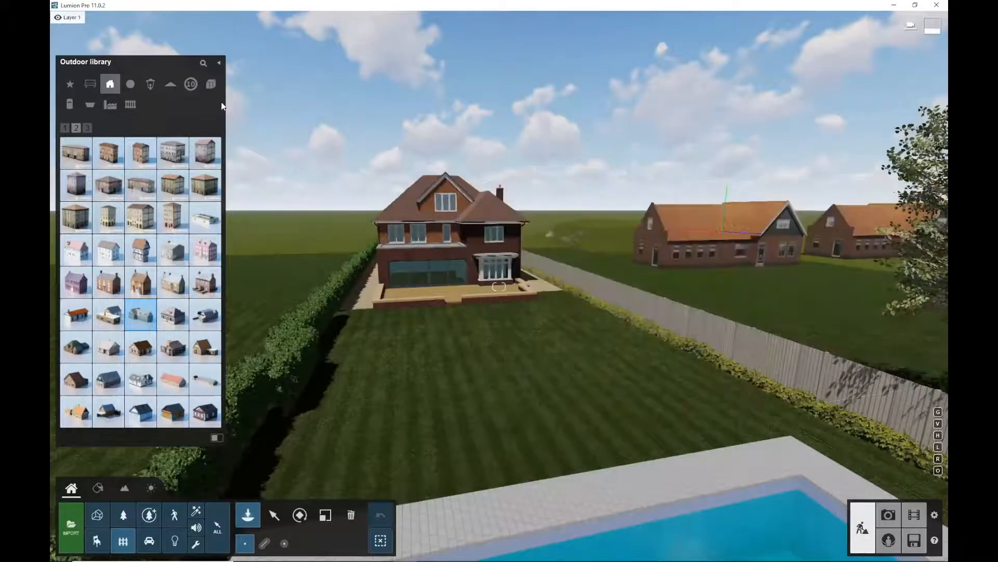
pyautogui.moveTo(141, 25)
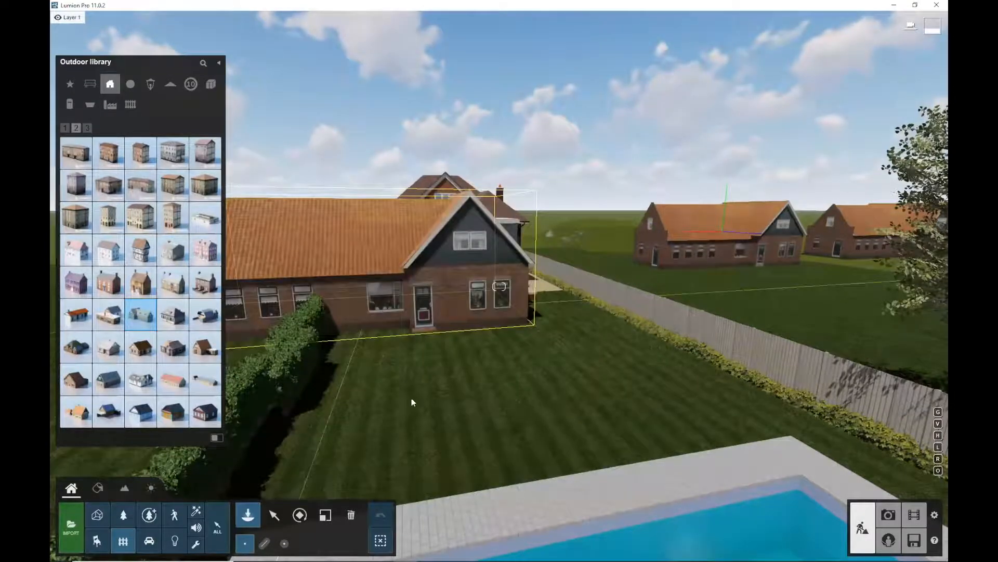
pyautogui.press('Escape')
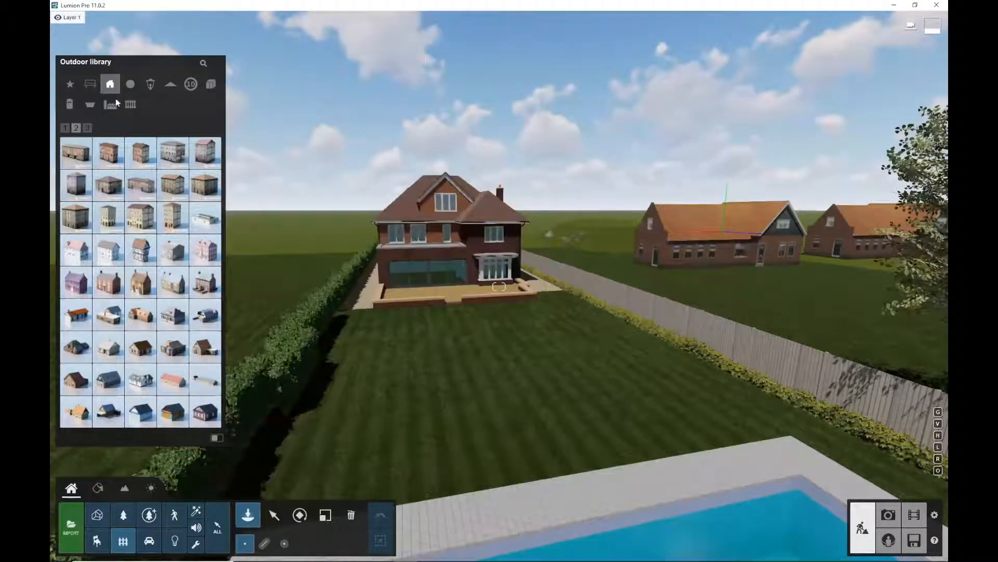
# Choose a bench from the furniture category and place two benches along the pool's far edge
pyautogui.click(90, 84)
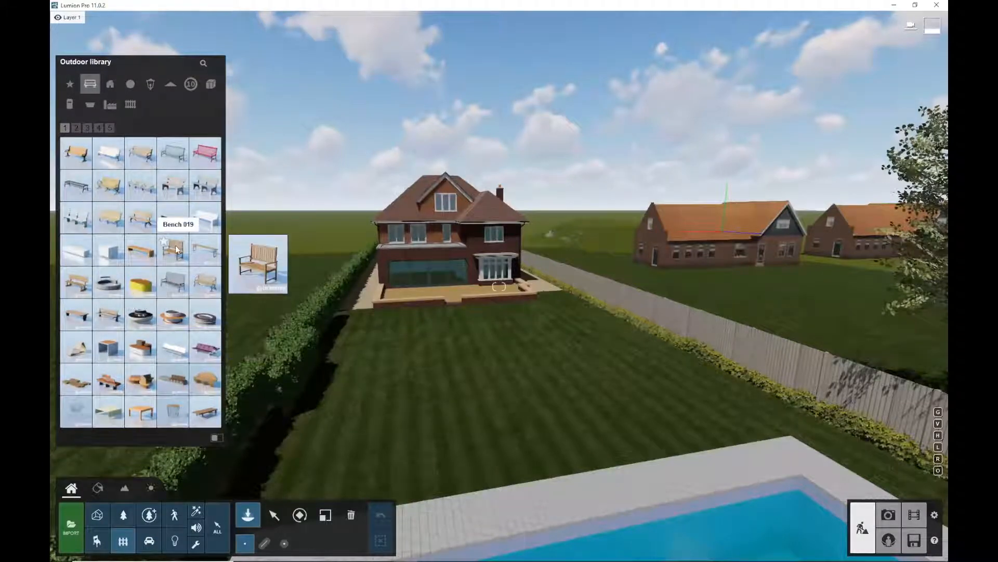
pyautogui.click(86, 191)
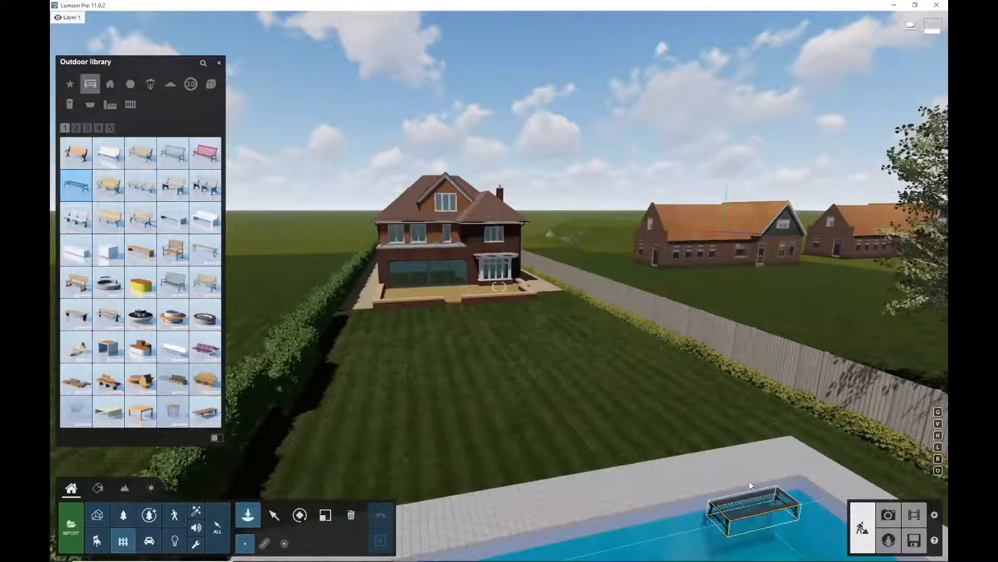
pyautogui.click(738, 466)
pyautogui.click(495, 513)
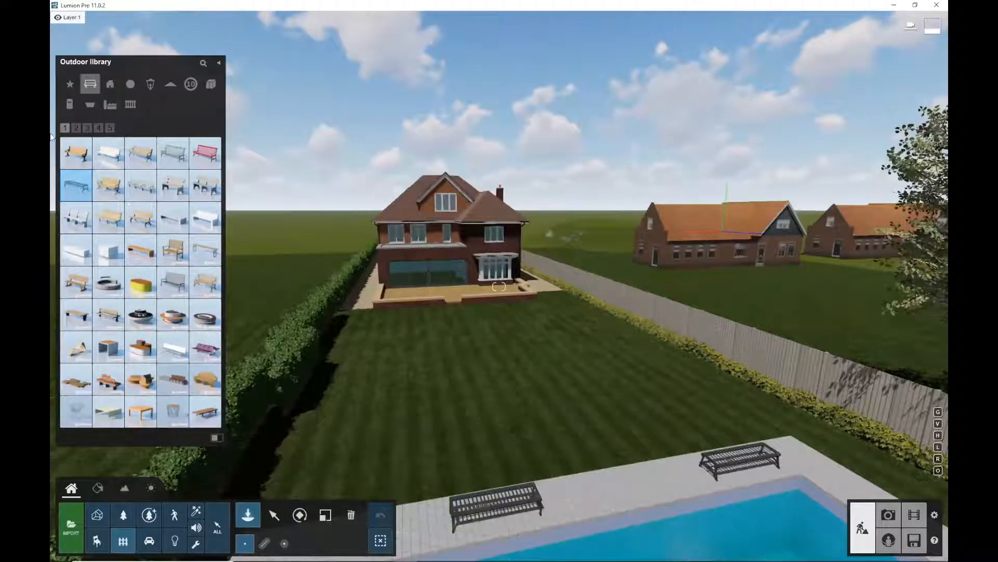
pyautogui.moveTo(150, 331)
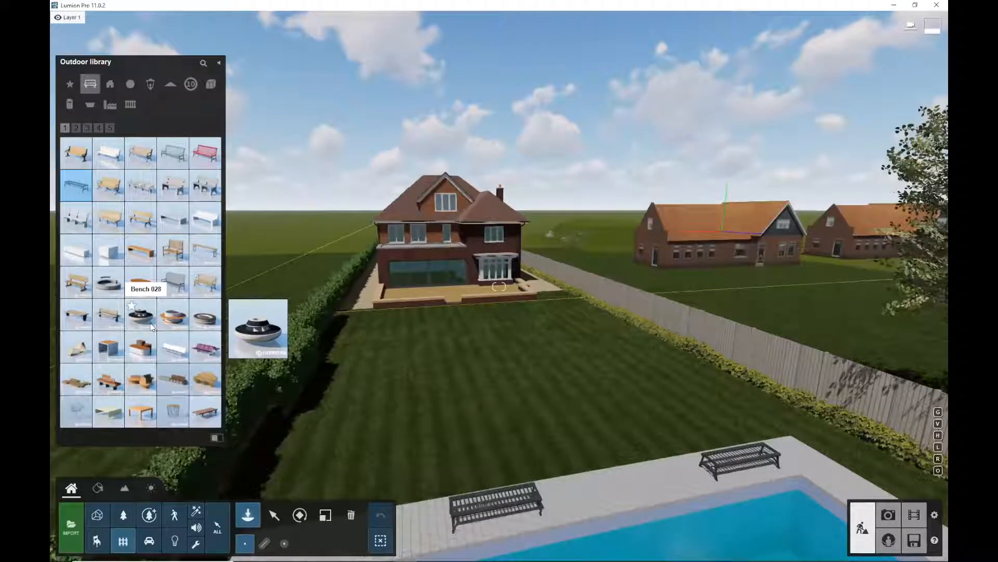
pyautogui.click(150, 325)
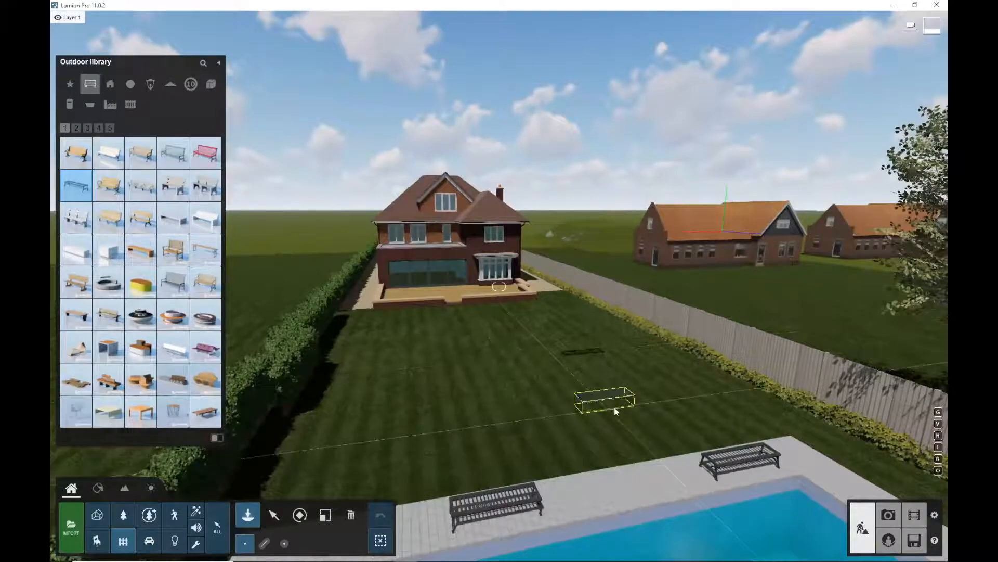
pyautogui.press('e')
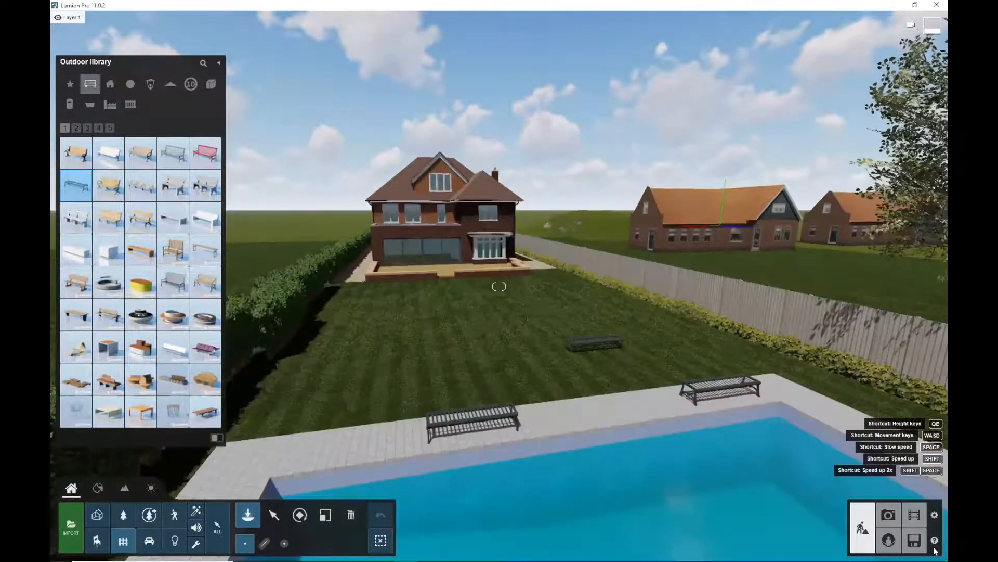
pyautogui.press('e')
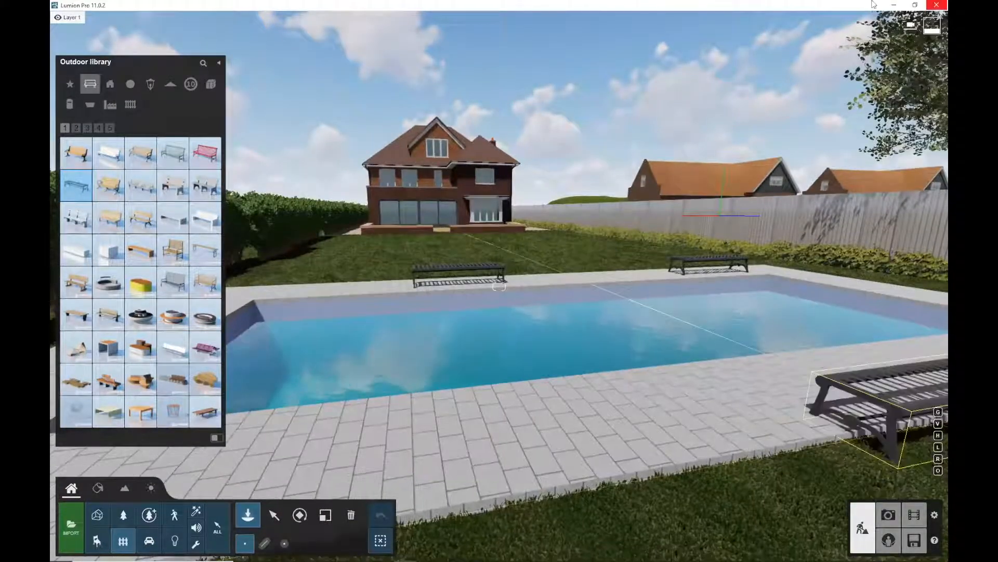
pyautogui.press('w')
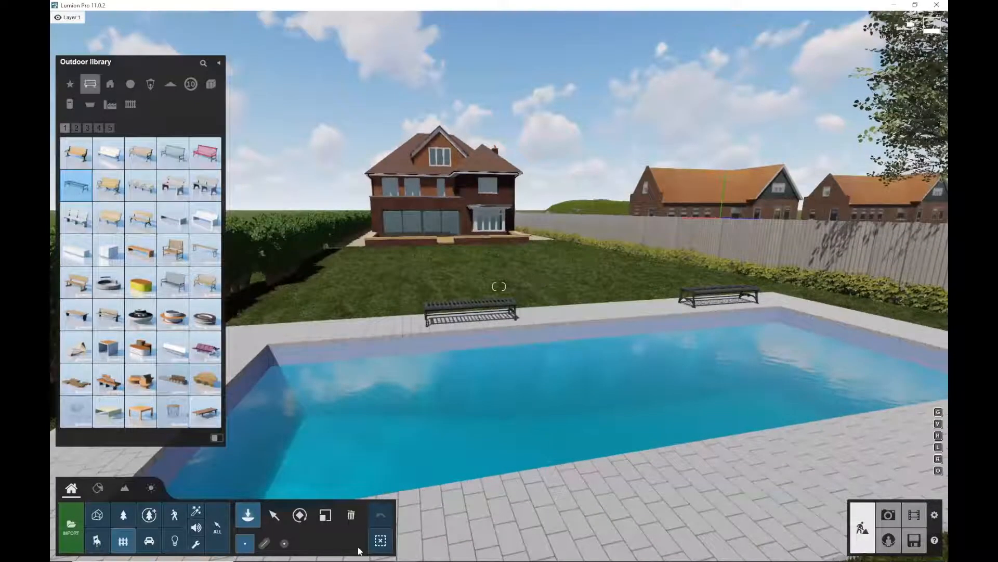
pyautogui.click(272, 514)
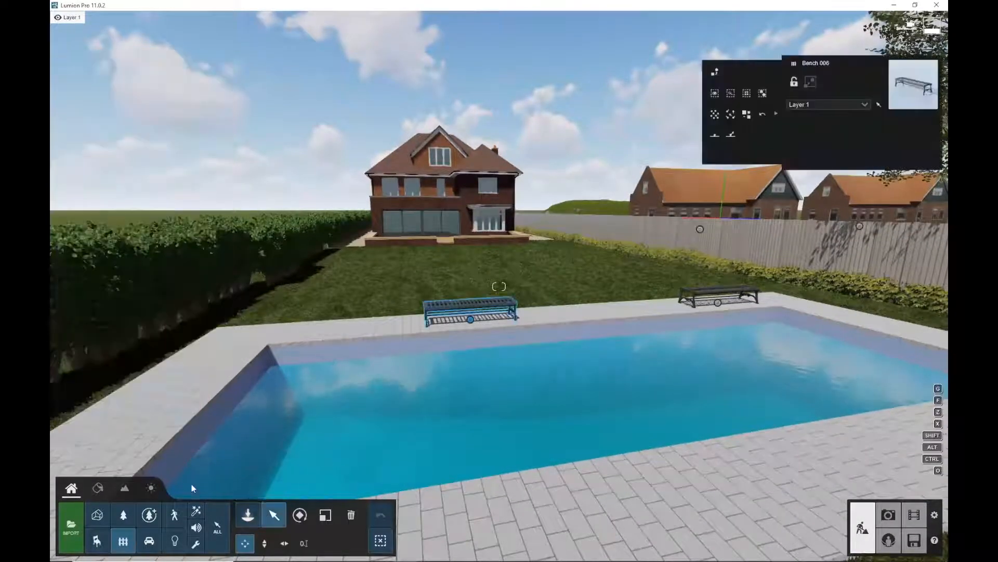
# Adjust the weather to a low evening sun, reduced cloudiness and a changed wind direction
pyautogui.click(150, 487)
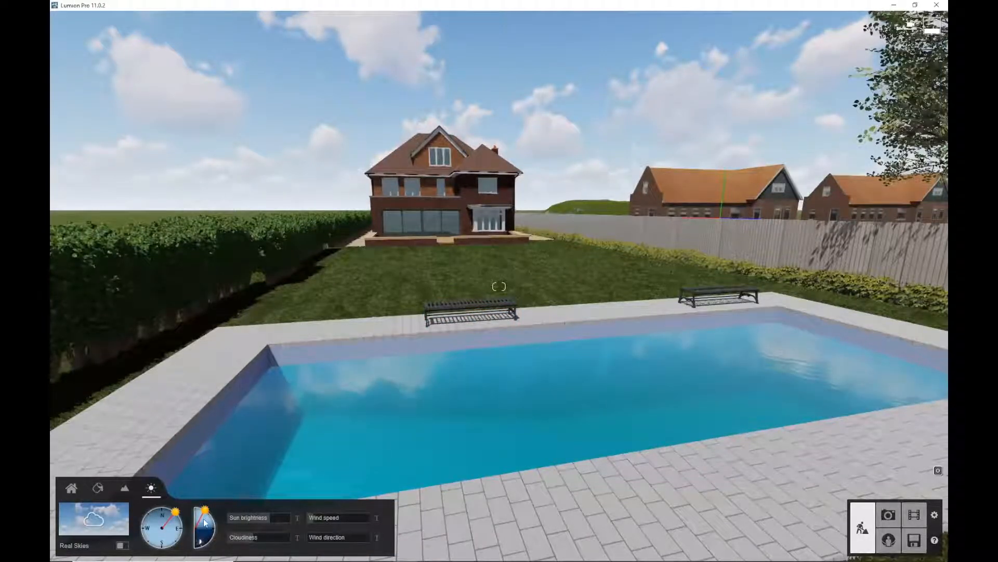
pyautogui.moveTo(176, 515); pyautogui.dragTo(219, 529)
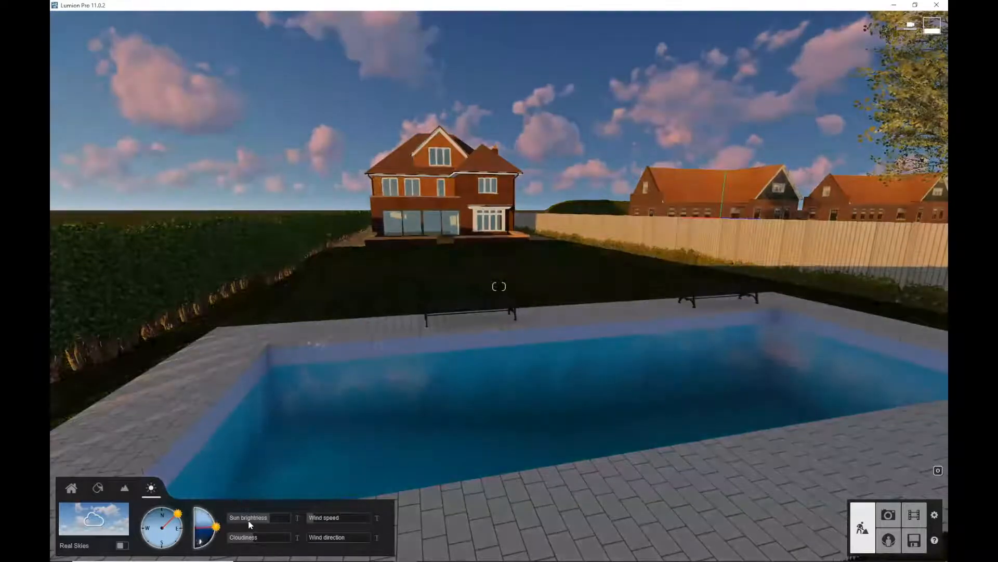
pyautogui.moveTo(275, 539); pyautogui.dragTo(251, 540)
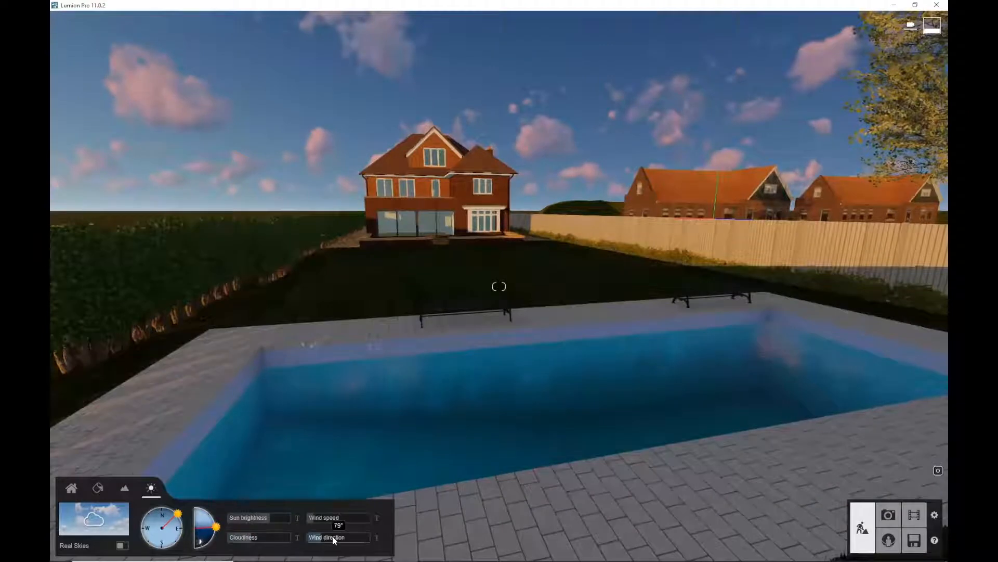
pyautogui.moveTo(334, 540)
pyautogui.mouseDown()
pyautogui.moveTo(329, 519)
pyautogui.moveTo(323, 541)
pyautogui.mouseUp()
pyautogui.moveTo(328, 519)
pyautogui.moveTo(178, 513); pyautogui.dragTo(183, 524)
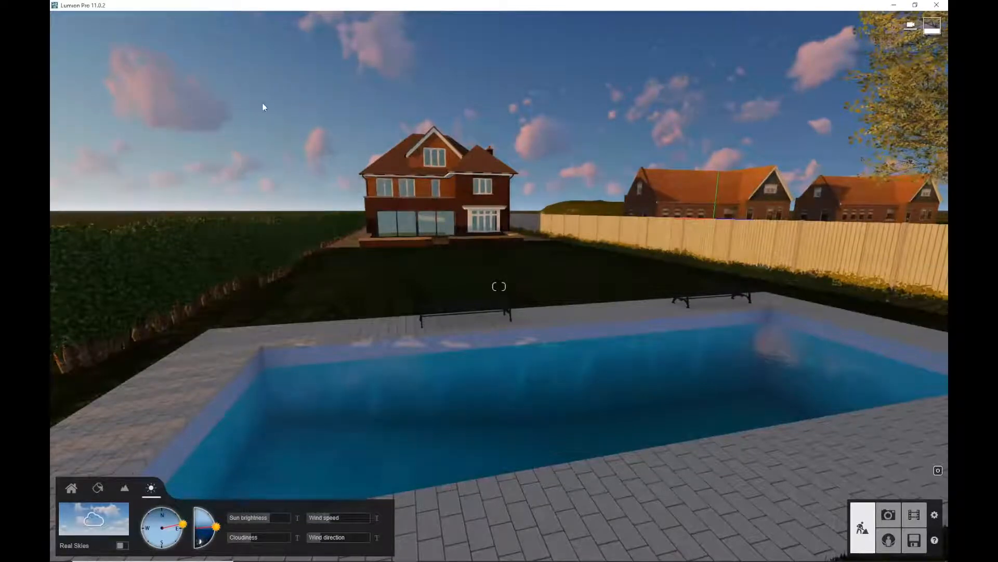
pyautogui.press('w')
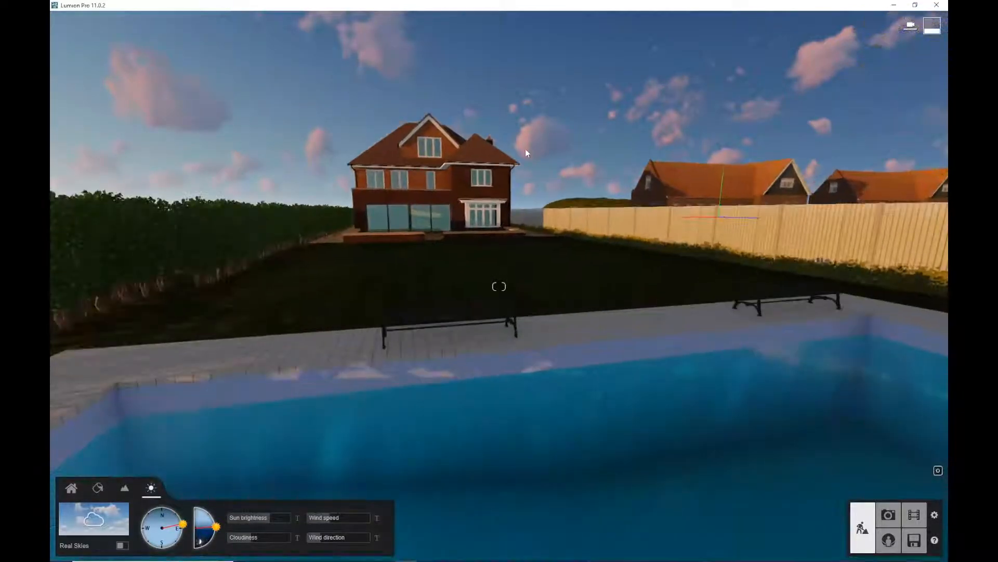
# Switch the sky to Real Skies and rotate the sun direction to face south
pyautogui.press('q')
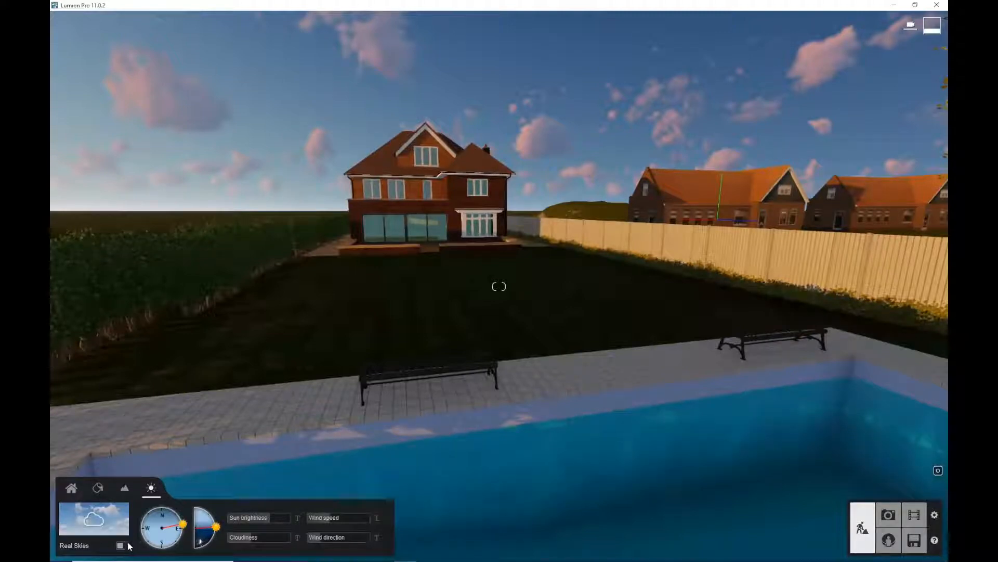
pyautogui.click(122, 545)
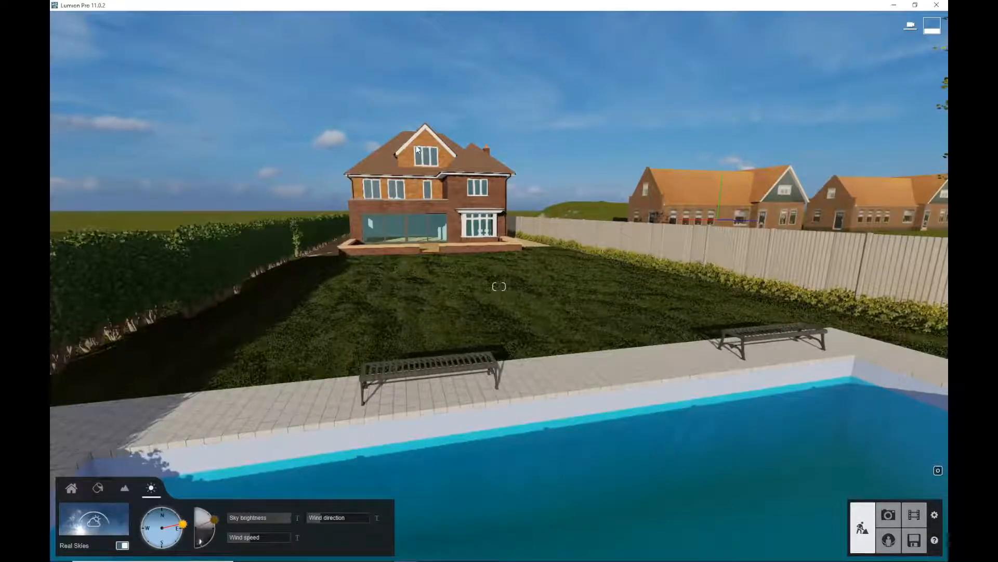
pyautogui.moveTo(183, 524)
pyautogui.mouseDown()
pyautogui.moveTo(167, 509)
pyautogui.moveTo(60, 533)
pyautogui.moveTo(161, 550)
pyautogui.mouseUp()
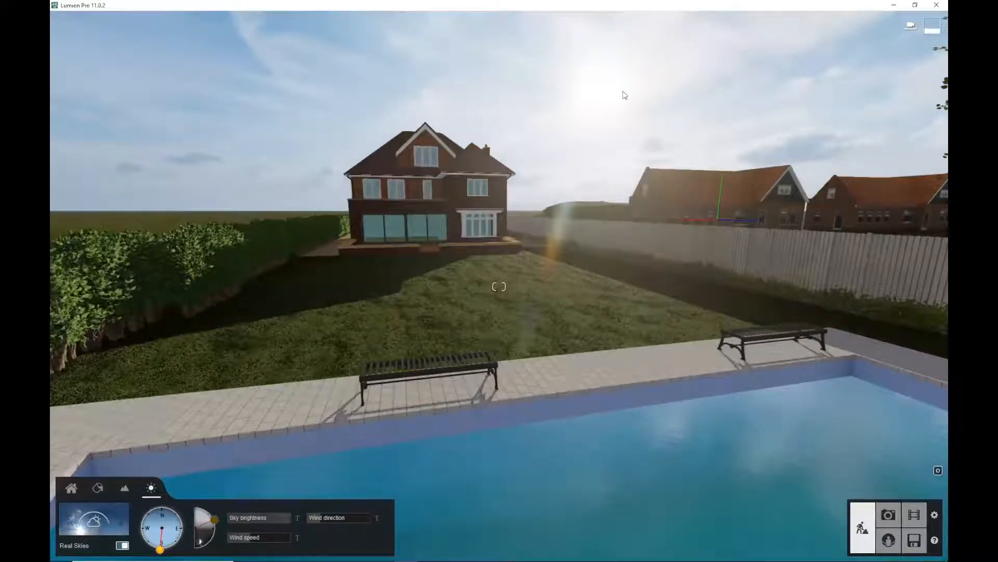
# Browse the Real Skies library categories and apply the first Morning sky
pyautogui.click(125, 525)
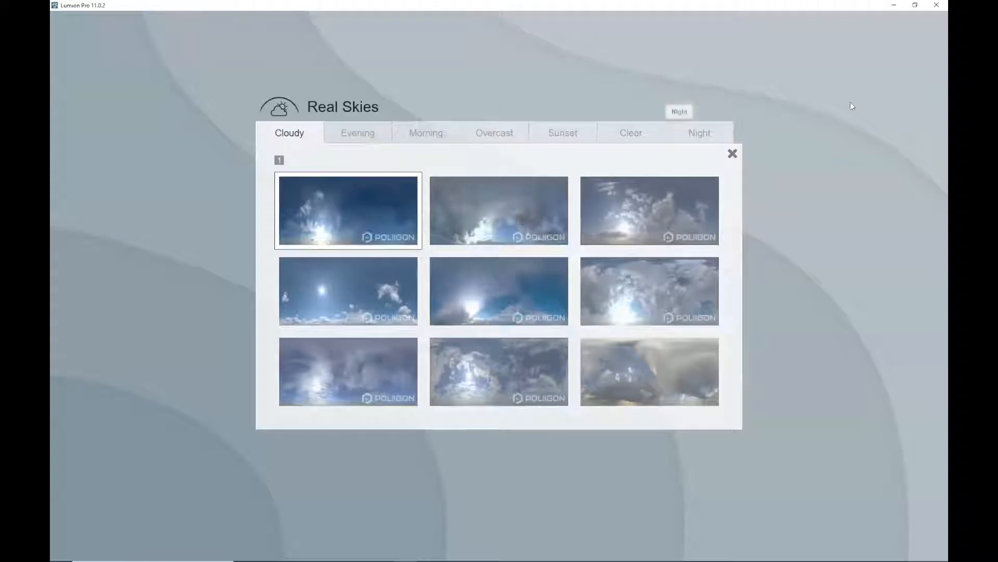
pyautogui.click(362, 136)
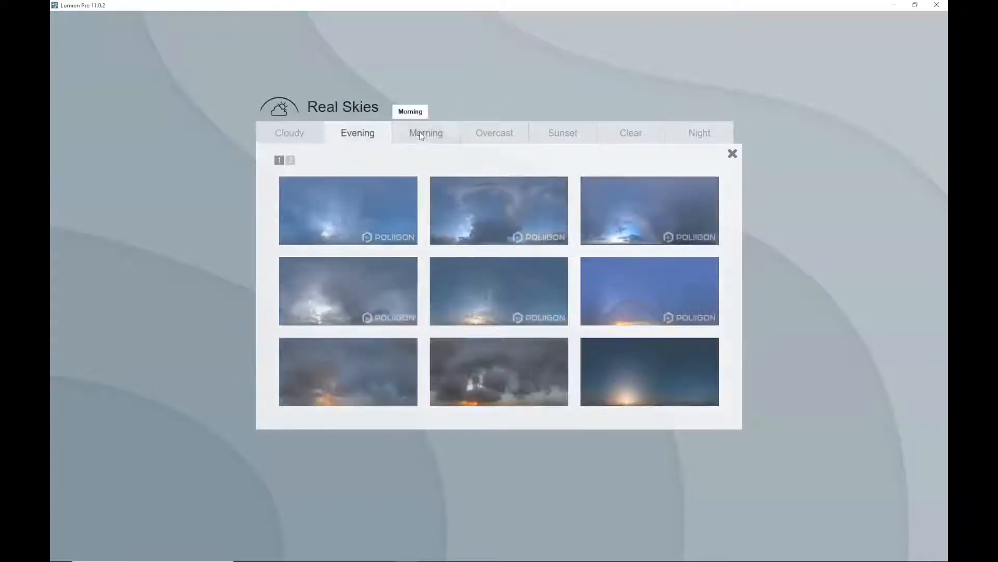
pyautogui.click(422, 137)
pyautogui.click(477, 135)
pyautogui.click(555, 136)
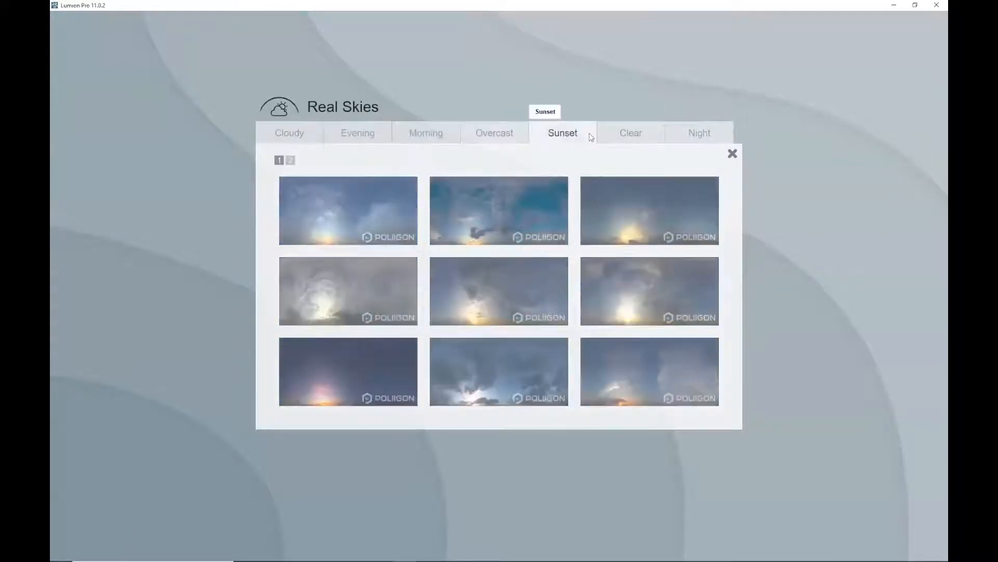
pyautogui.click(624, 135)
pyautogui.click(686, 133)
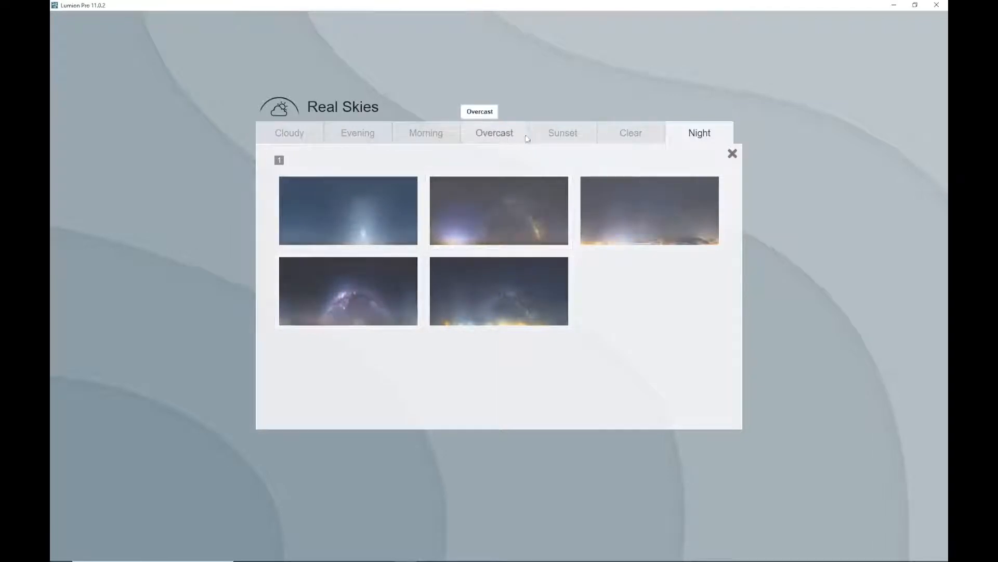
pyautogui.click(437, 134)
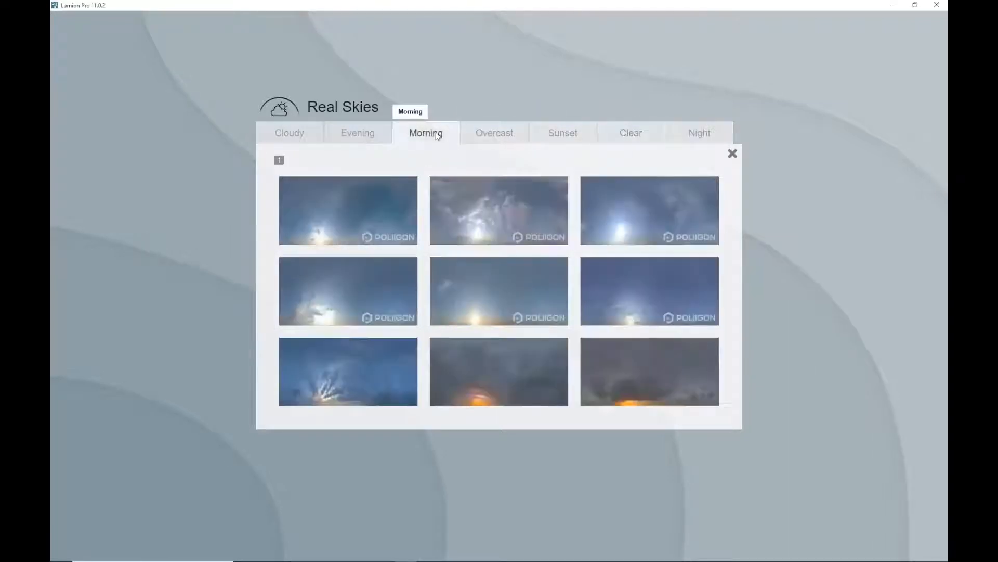
pyautogui.click(366, 221)
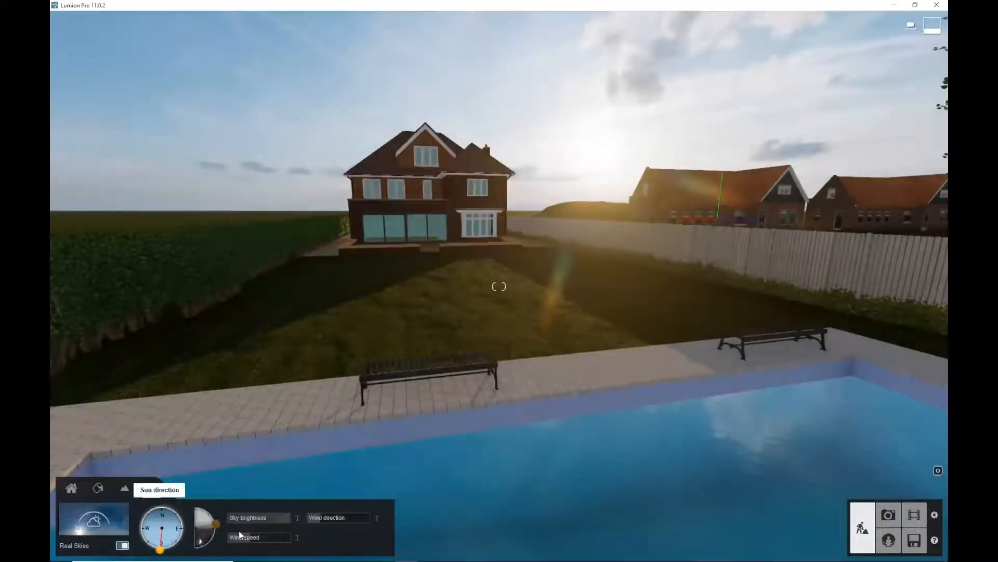
# Switch Real Skies off and raise the sun height slightly
pyautogui.click(121, 546)
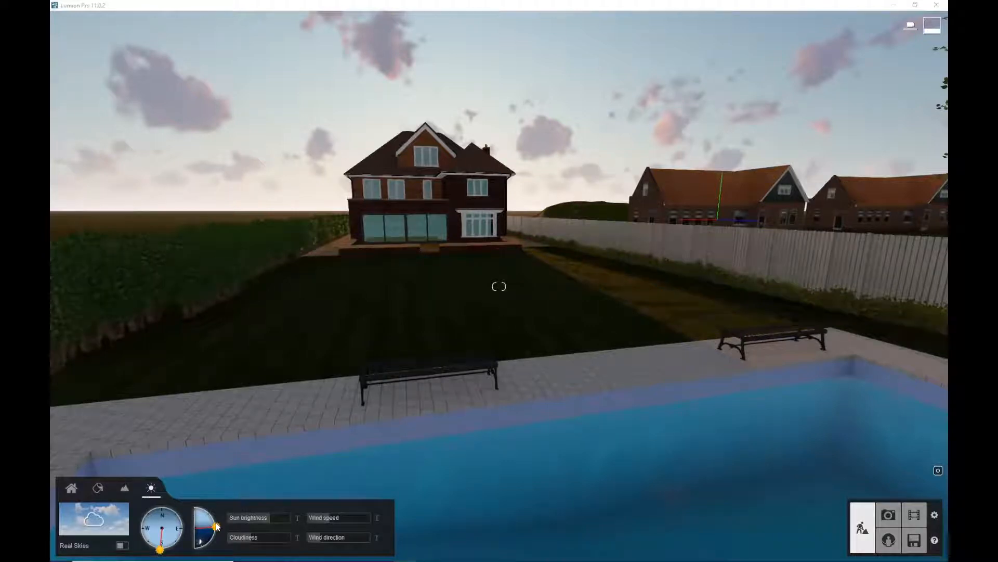
pyautogui.moveTo(220, 529); pyautogui.dragTo(217, 525)
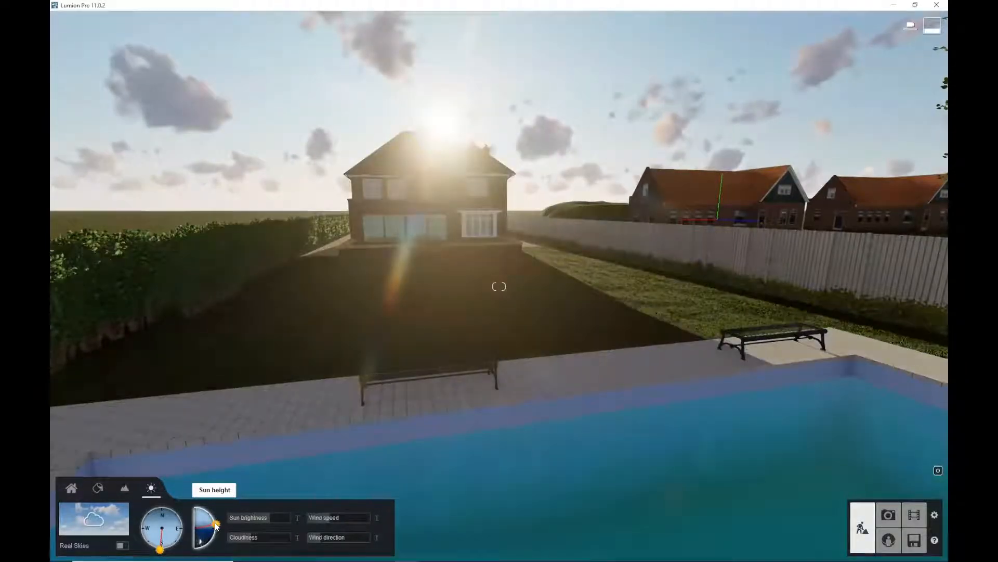
pyautogui.moveTo(217, 526); pyautogui.dragTo(216, 522)
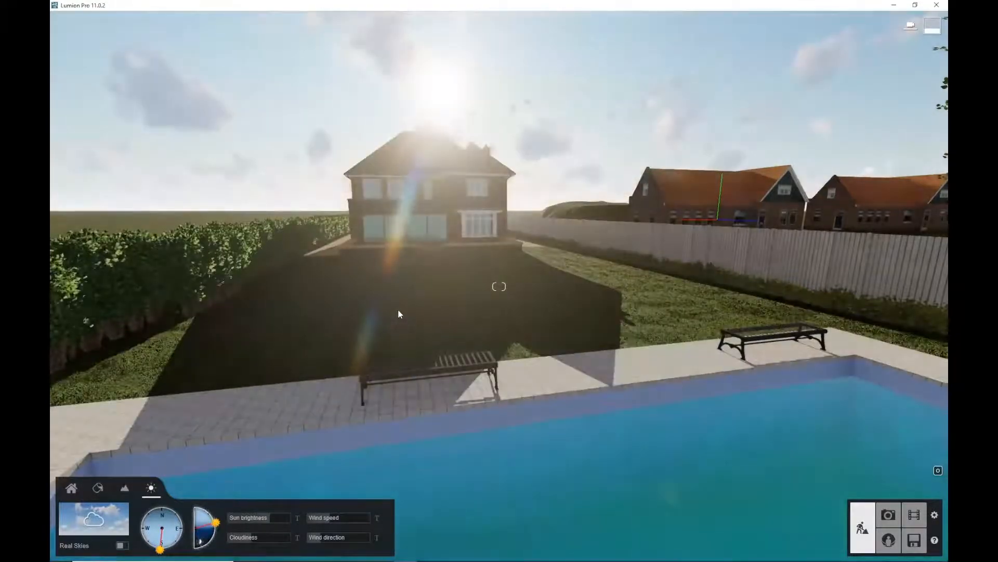
pyautogui.moveTo(427, 303); pyautogui.dragTo(61, 323, button='middle')
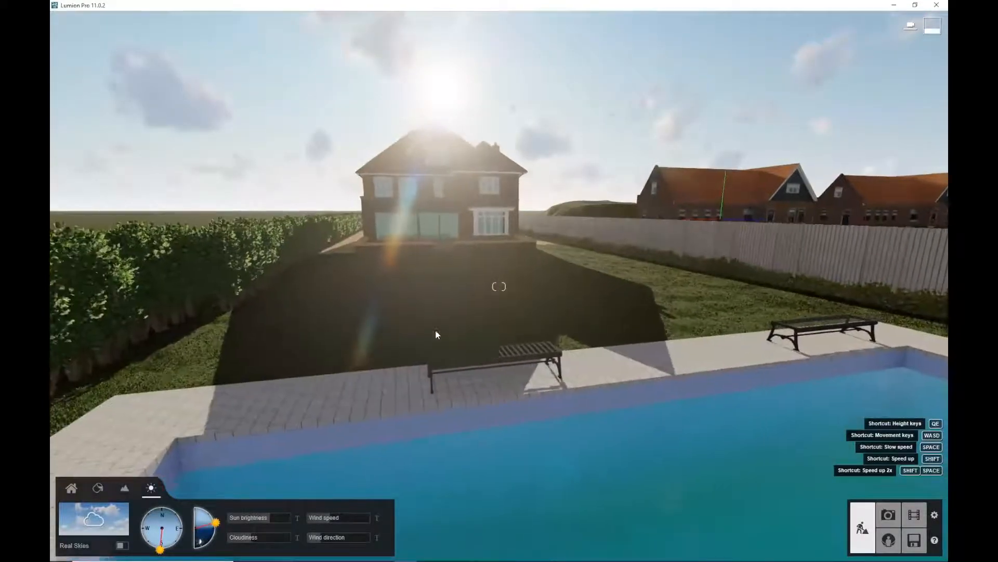
pyautogui.moveTo(436, 333); pyautogui.dragTo(472, 318, button='middle')
pyautogui.scroll(-2, 473, 316)
pyautogui.scroll(3, 472, 316)
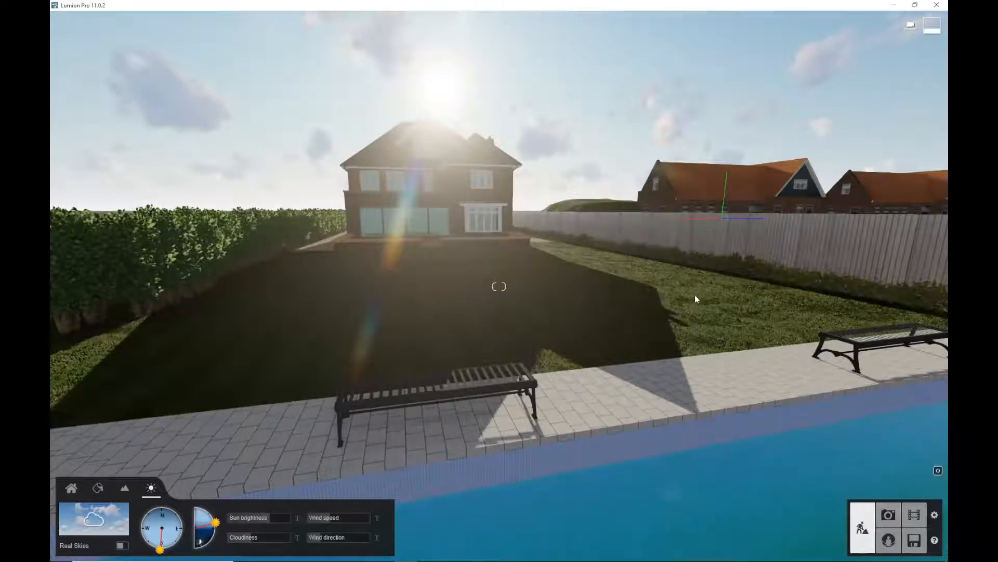
# Raise the sun height a little further to brighten the garden
pyautogui.press('a')
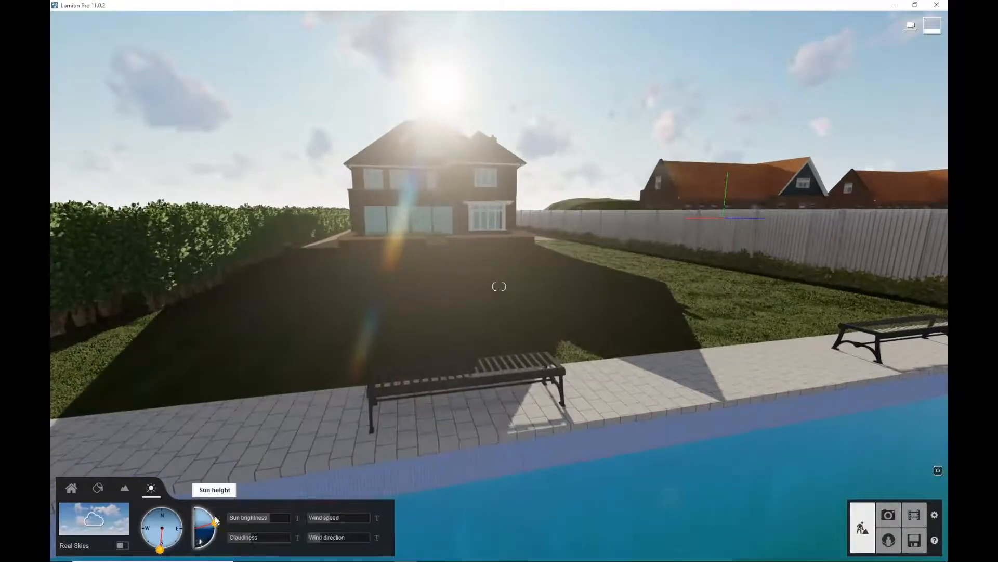
pyautogui.moveTo(216, 520); pyautogui.dragTo(213, 515)
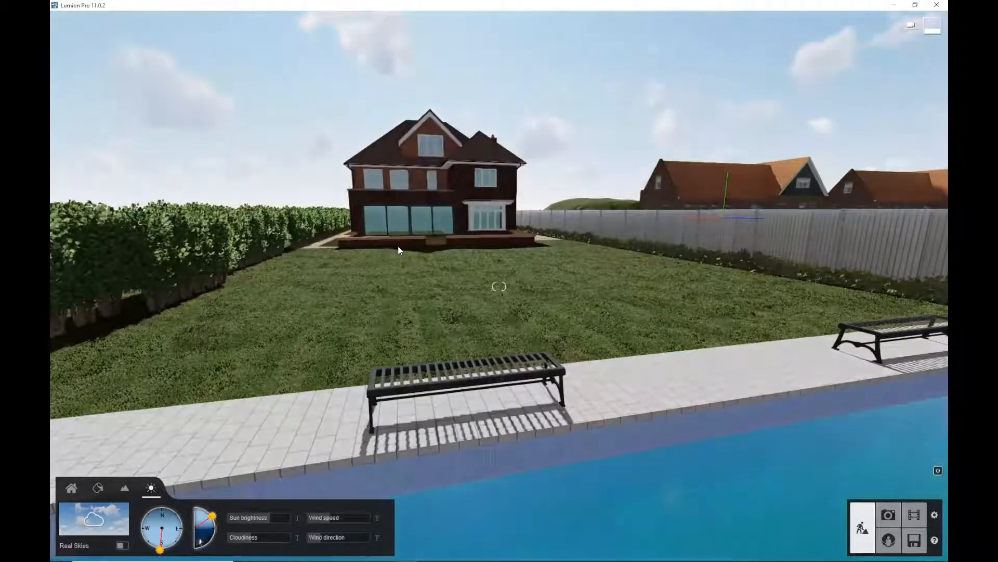
# Fly the camera through the garden to the pool and bench area
pyautogui.press('w')
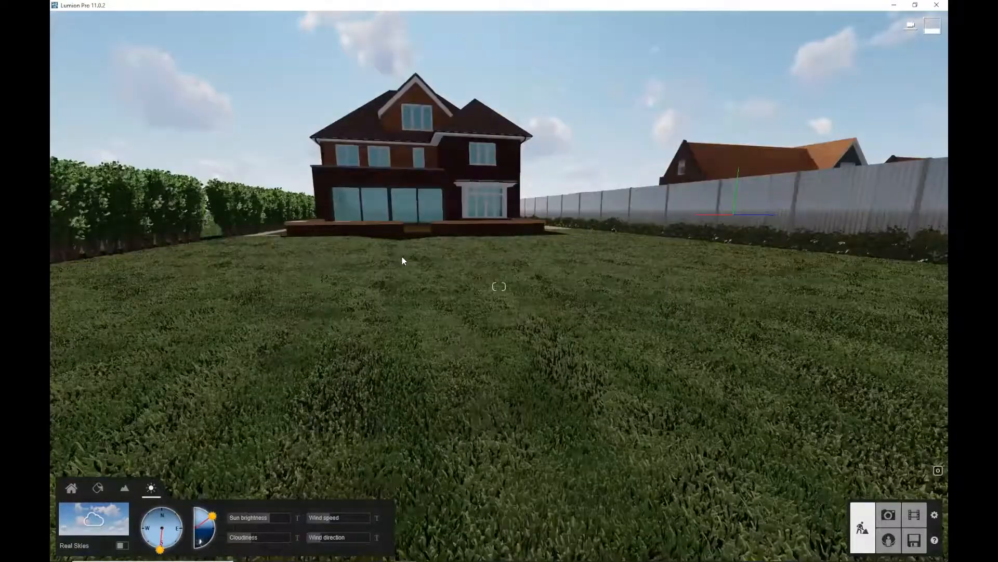
pyautogui.press('q')
pyautogui.press('w')
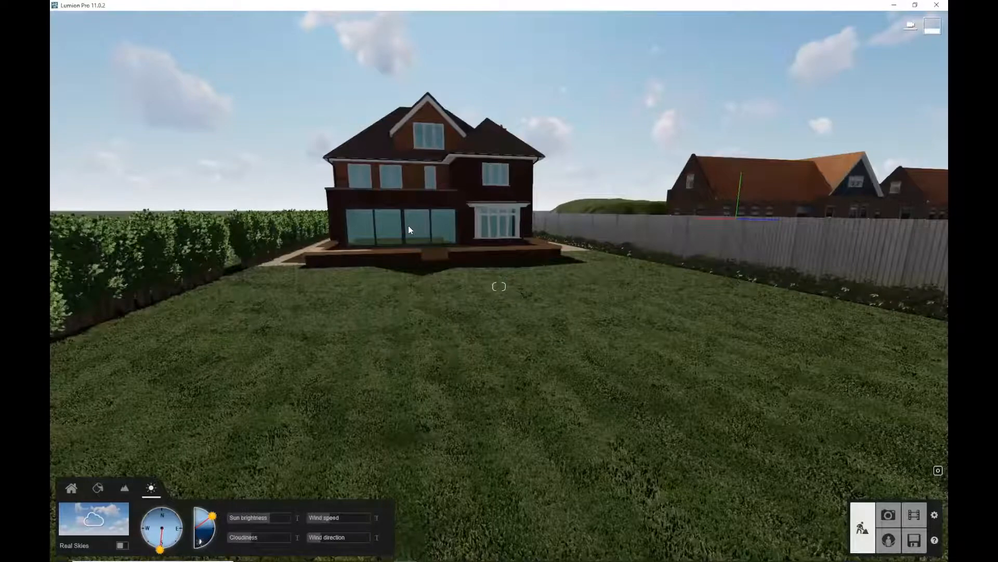
pyautogui.moveTo(373, 165); pyautogui.dragTo(459, 235, button='middle')
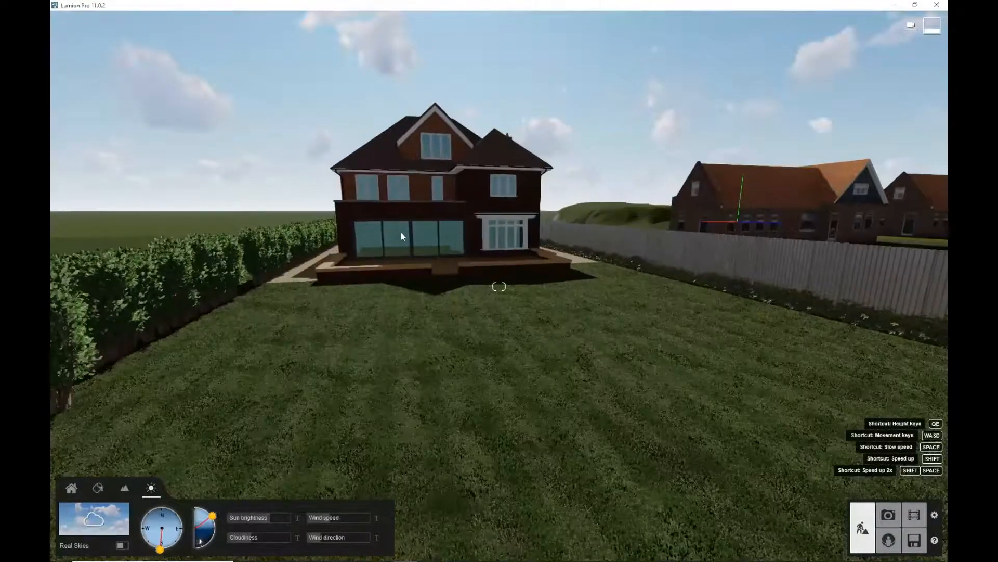
pyautogui.press('q')
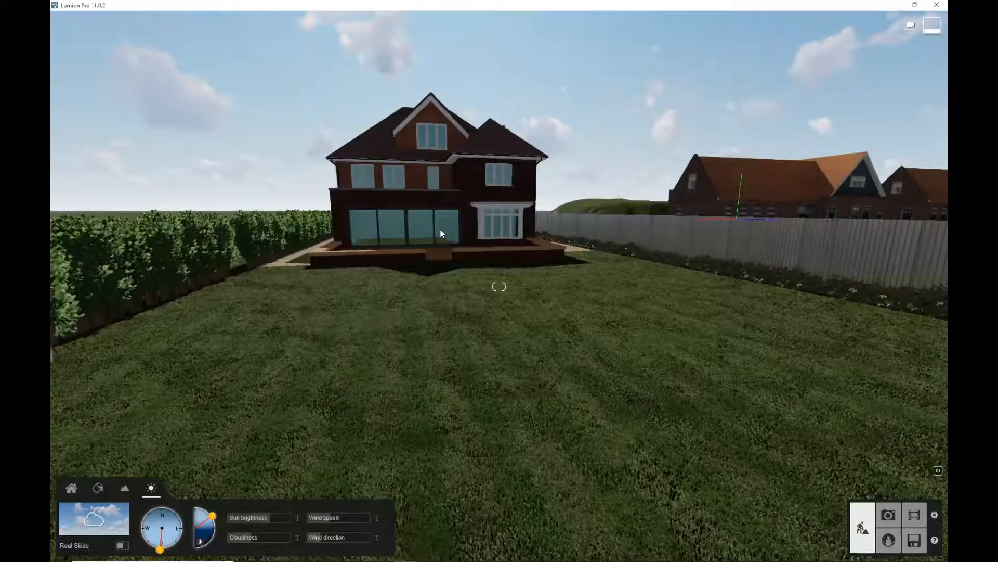
pyautogui.moveTo(436, 245); pyautogui.dragTo(463, 276, button='middle')
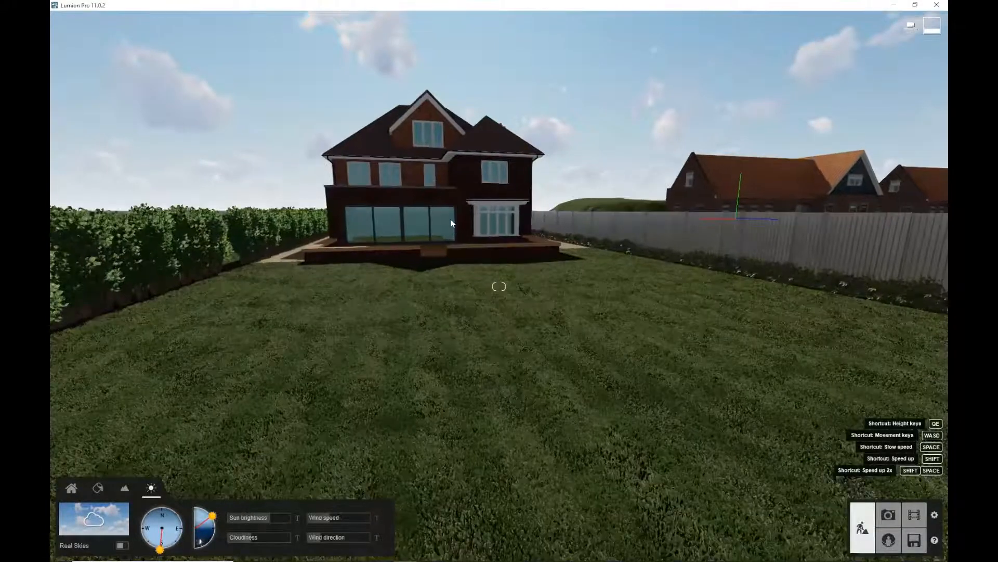
pyautogui.moveTo(450, 221); pyautogui.dragTo(470, 331, button='middle')
pyautogui.moveTo(471, 331); pyautogui.dragTo(525, 344, button='right')
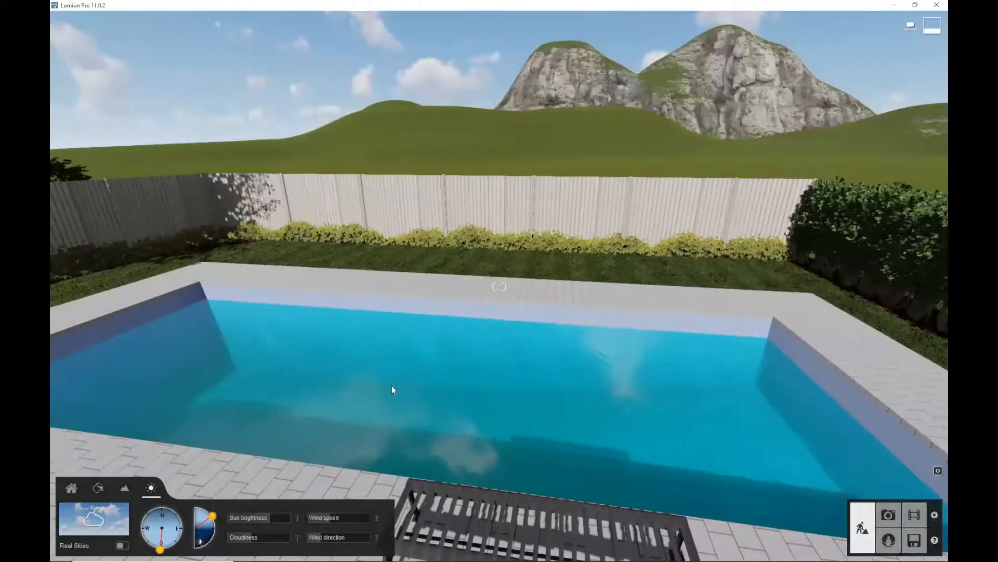
pyautogui.scroll(-3, 405, 380)
pyautogui.scroll(-5, 442, 444)
pyautogui.scroll(1, 454, 445)
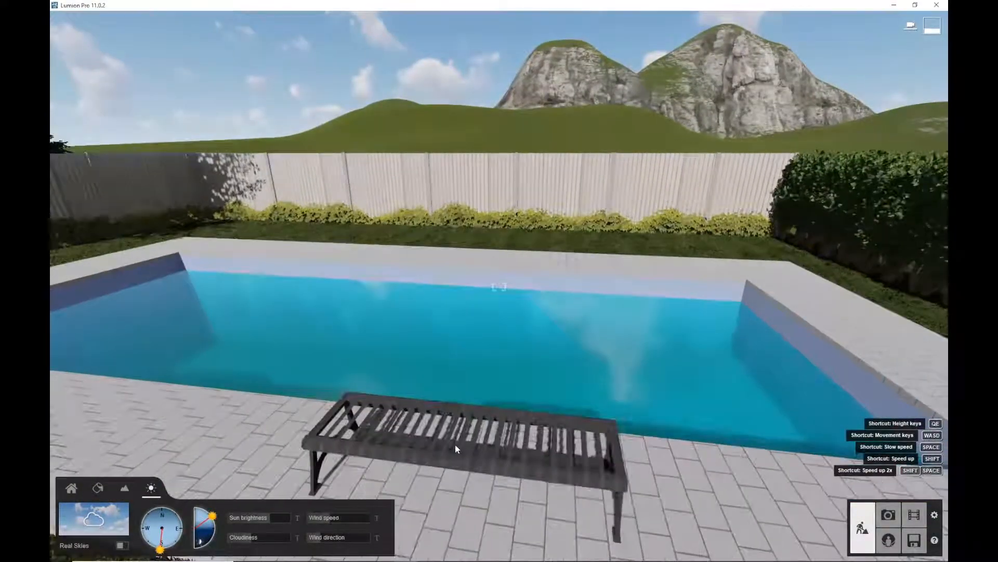
pyautogui.scroll(-1, 455, 452)
pyautogui.scroll(3, 455, 457)
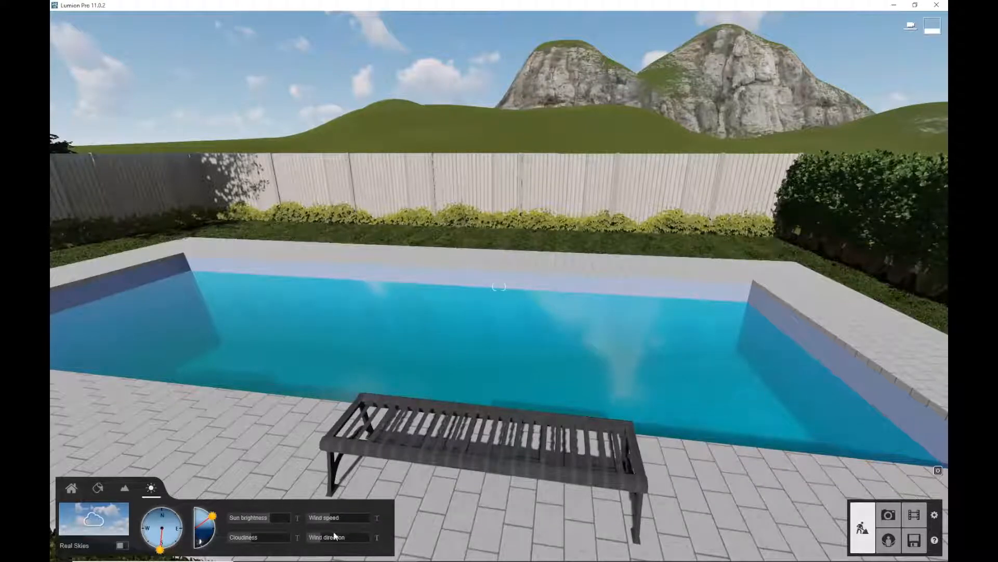
# Place the Man Caucasian 0010 Swimming figure from the People and Animals library in the pool
pyautogui.click(71, 488)
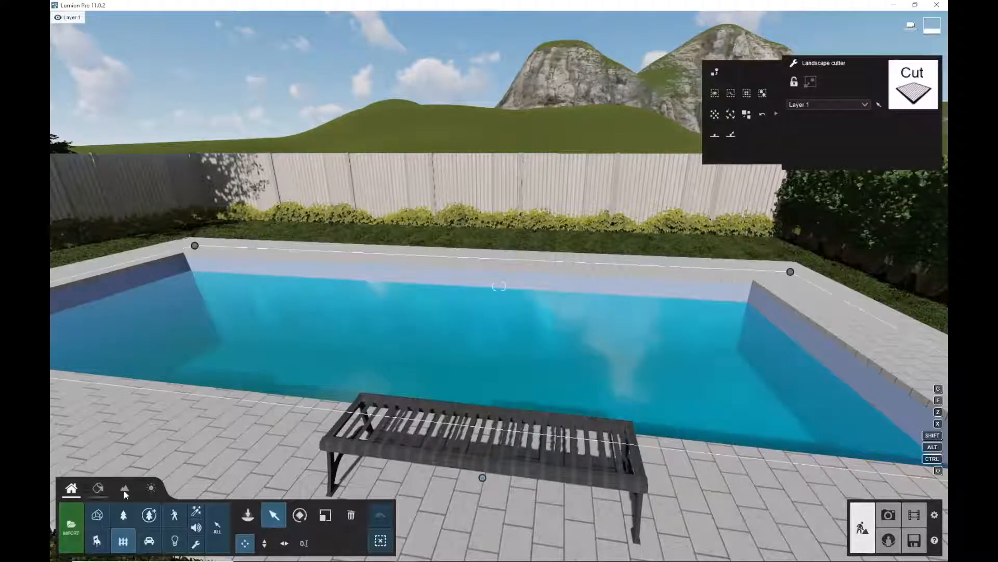
pyautogui.click(175, 515)
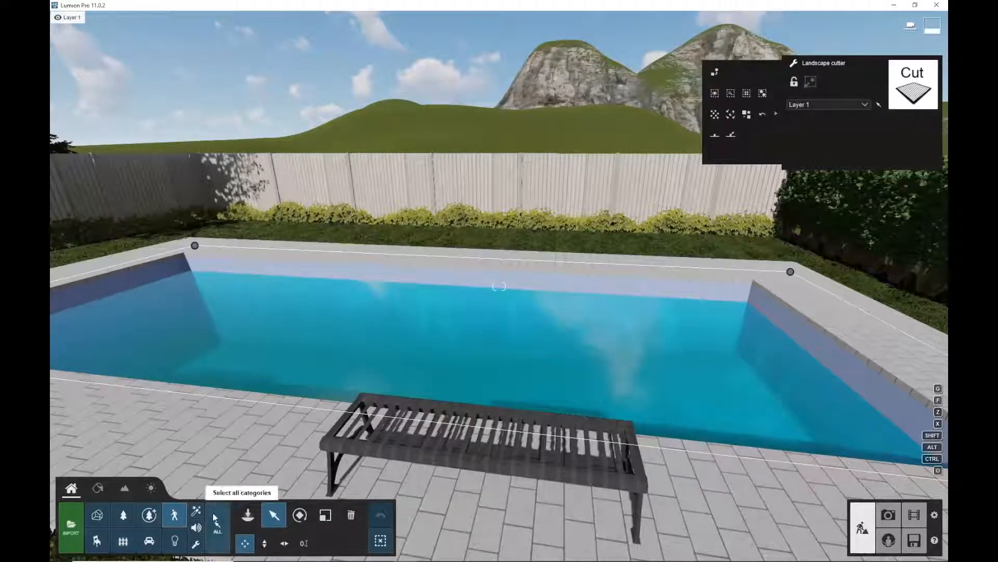
pyautogui.click(248, 515)
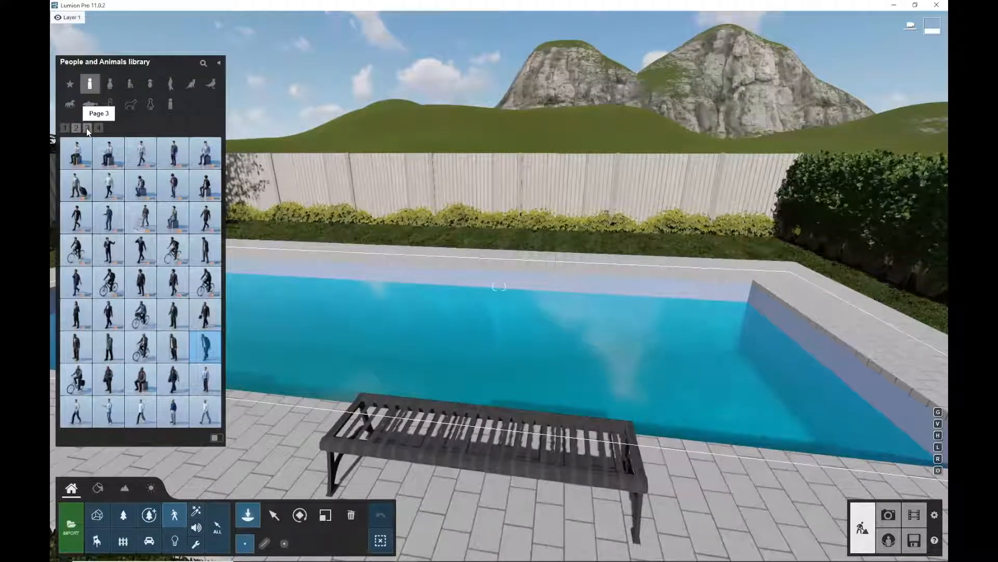
pyautogui.click(86, 127)
pyautogui.moveTo(131, 235)
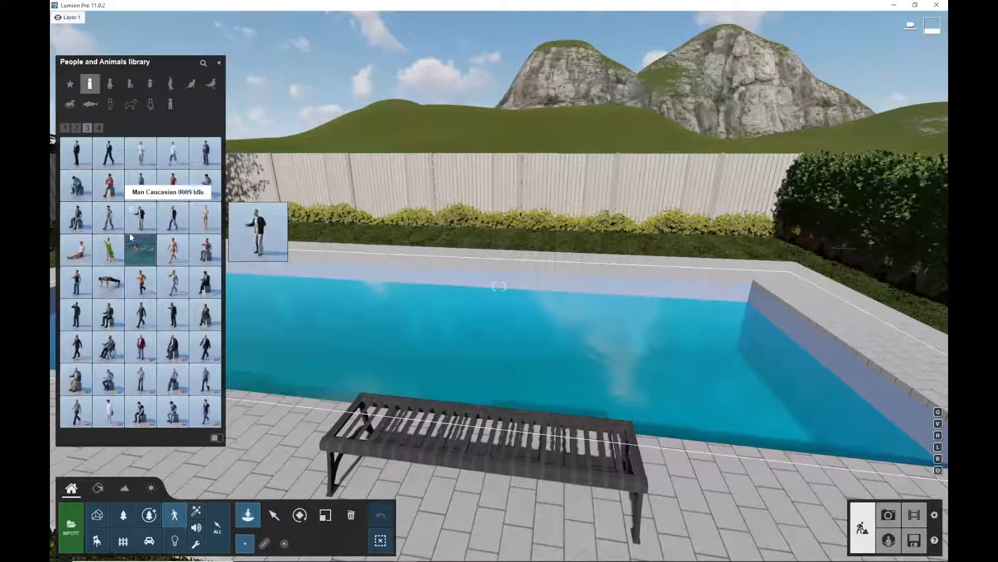
pyautogui.click(138, 252)
pyautogui.click(566, 365)
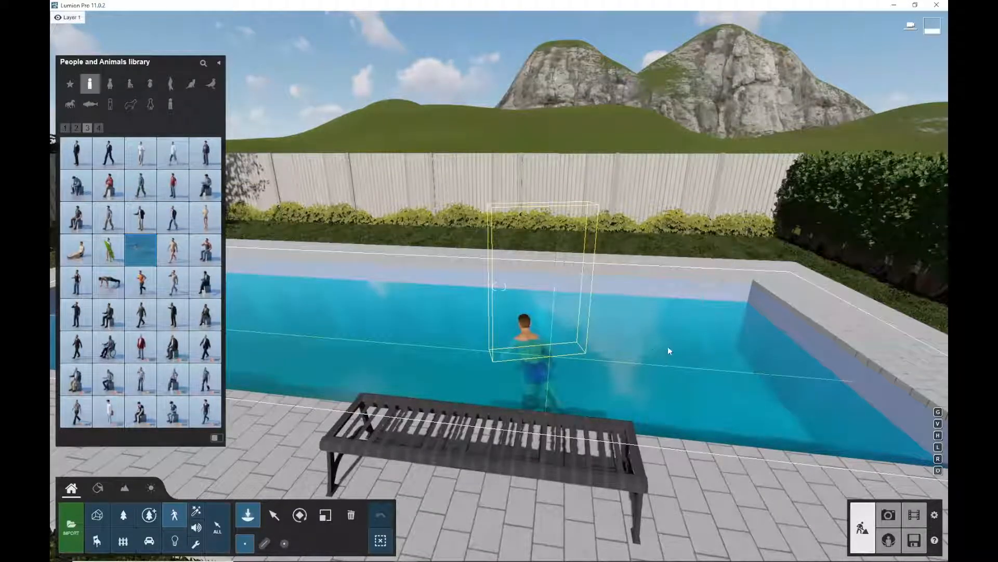
pyautogui.click(708, 342)
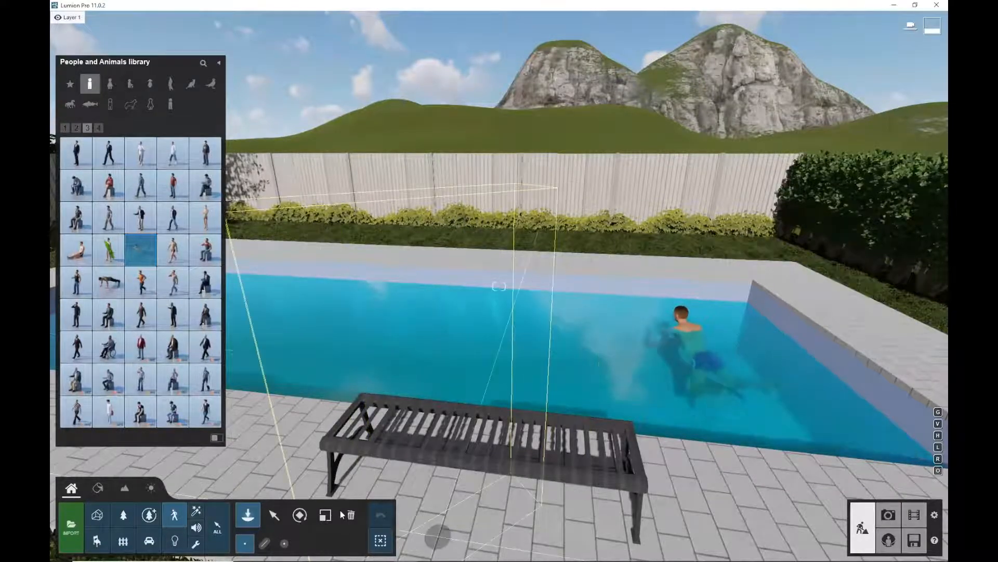
# Rotate the swimmer so he swims along the length of the pool
pyautogui.click(299, 515)
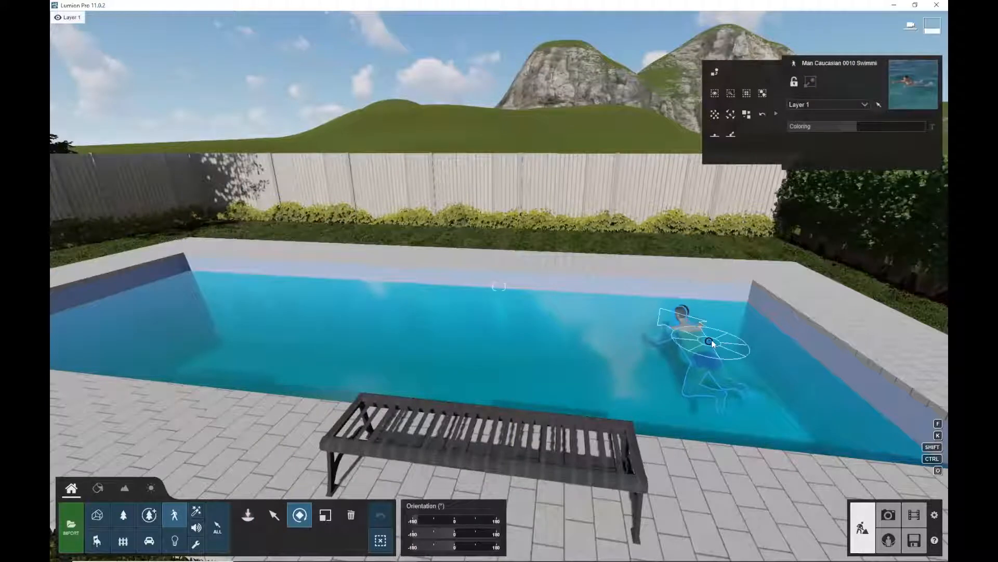
pyautogui.moveTo(709, 339); pyautogui.dragTo(648, 338)
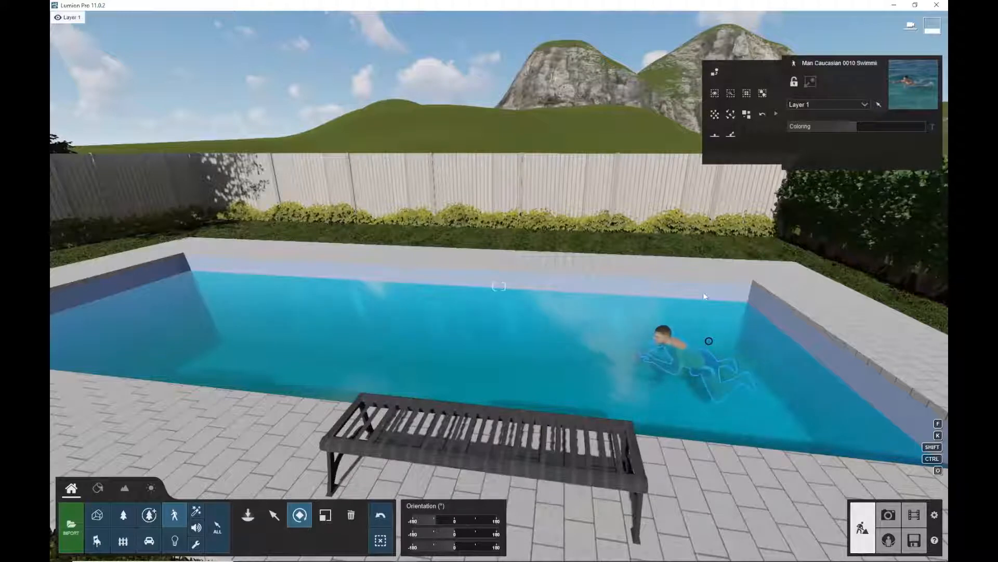
pyautogui.moveTo(591, 297); pyautogui.dragTo(574, 320, button='right')
pyautogui.press('e')
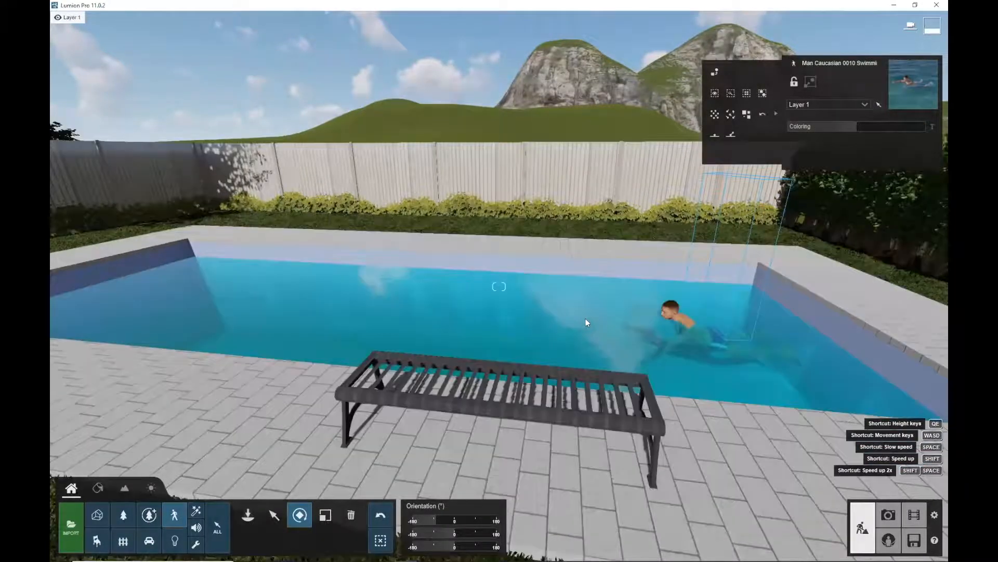
pyautogui.press('d')
pyautogui.press('q')
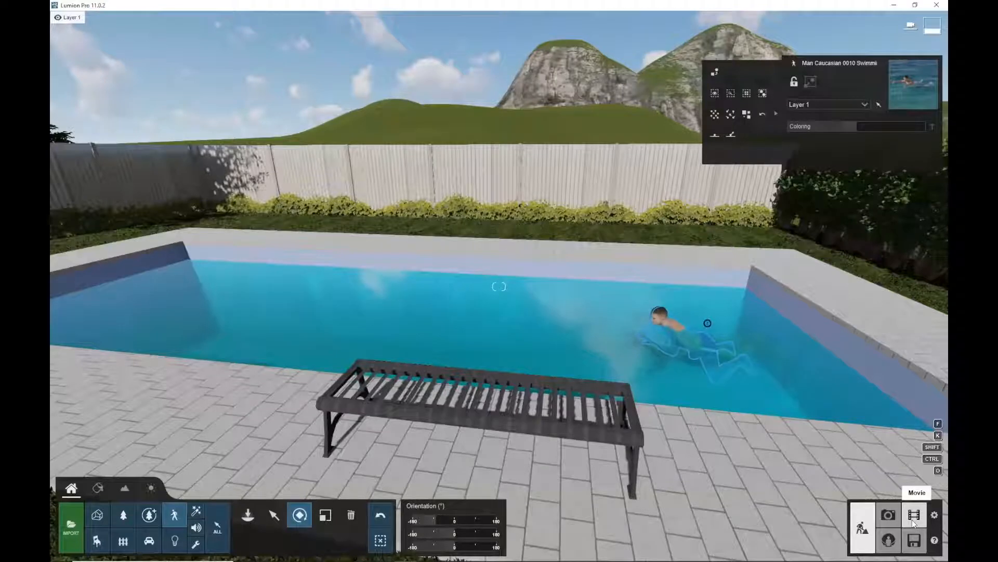
pyautogui.moveTo(653, 329); pyautogui.dragTo(651, 351, button='right')
pyautogui.moveTo(679, 394); pyautogui.dragTo(679, 403, button='right')
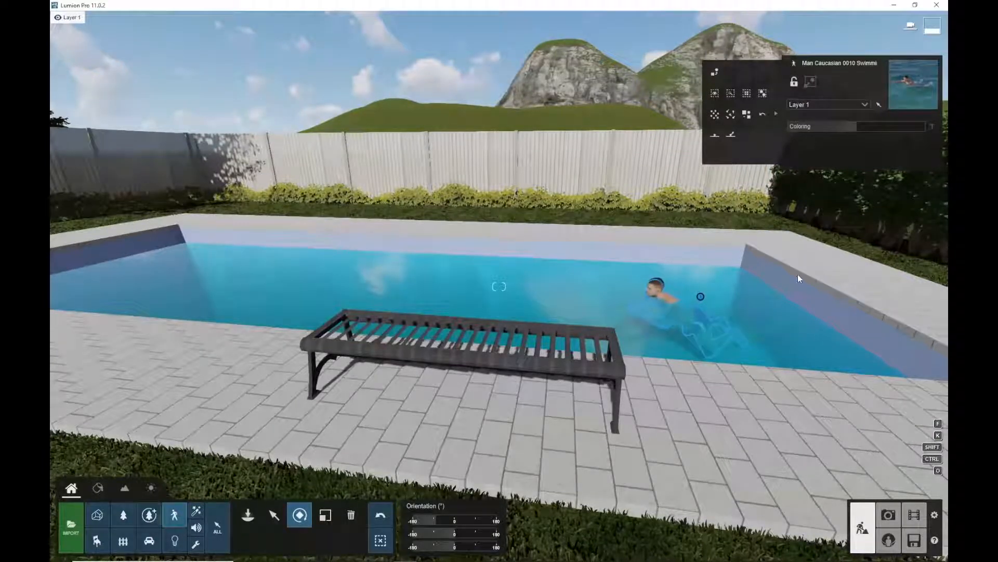
pyautogui.moveTo(771, 280)
pyautogui.mouseDown(button='right')
pyautogui.moveTo(769, 310)
pyautogui.moveTo(764, 270)
pyautogui.mouseUp(button='right')
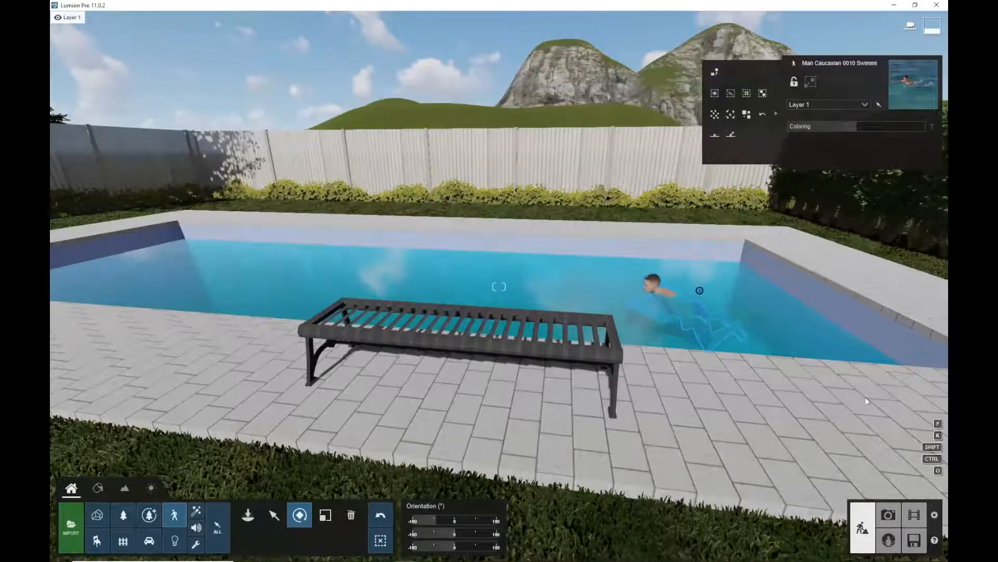
# Switch to Movie mode and play the existing first clip
pyautogui.click(914, 515)
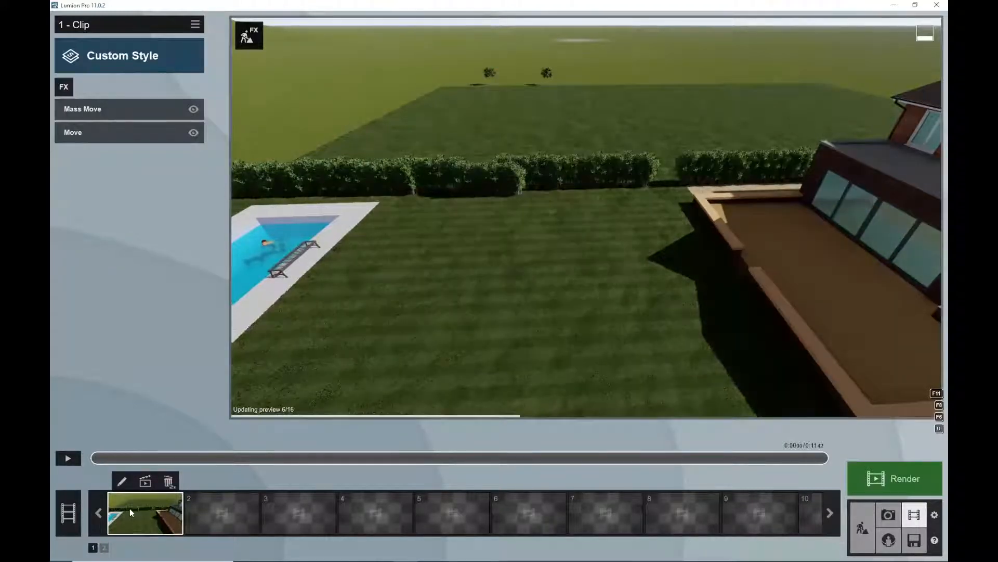
pyautogui.click(68, 459)
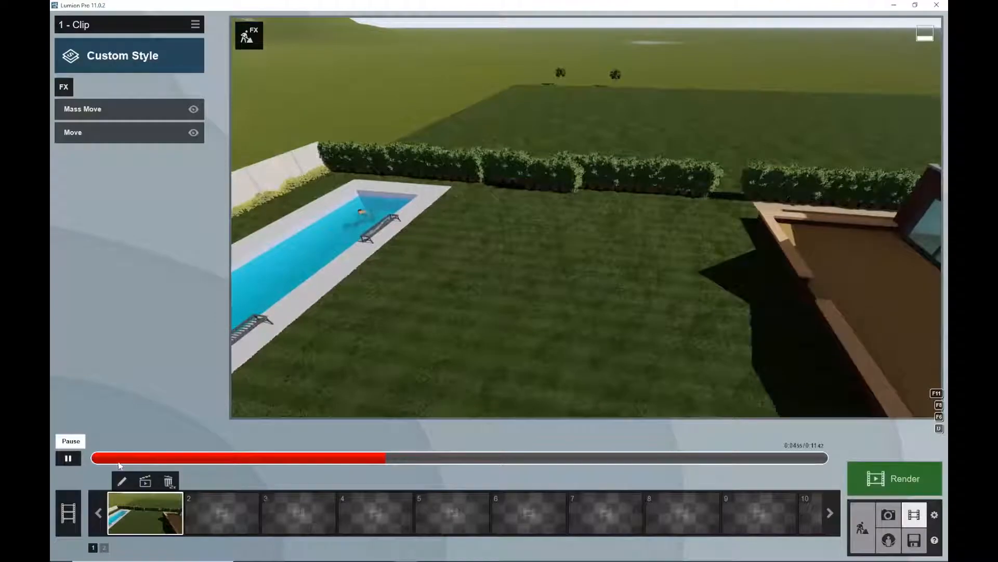
# Replace the first clip with a recorded camera path, adding a first keyframe overlooking the pool
pyautogui.doubleClick(168, 482)
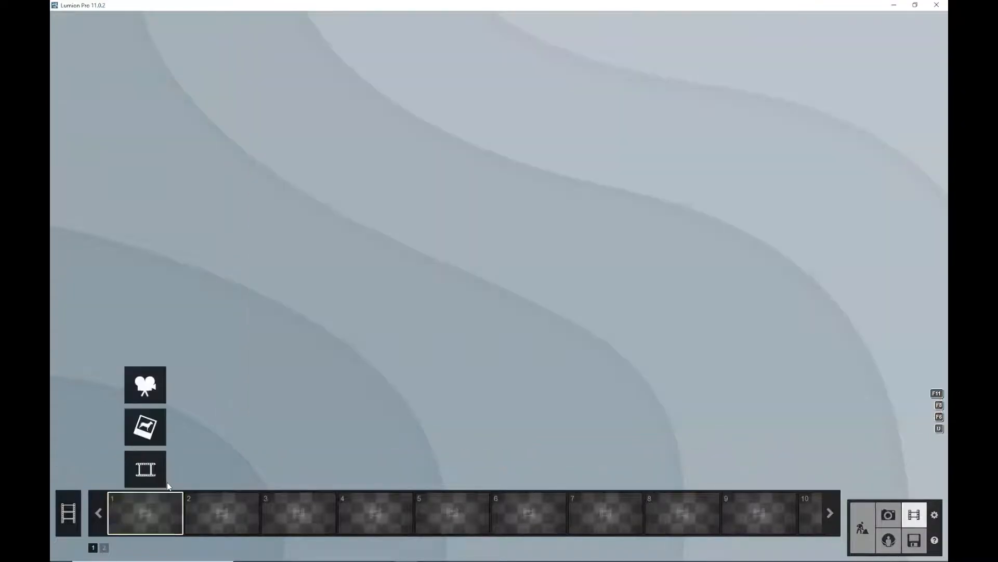
pyautogui.click(145, 383)
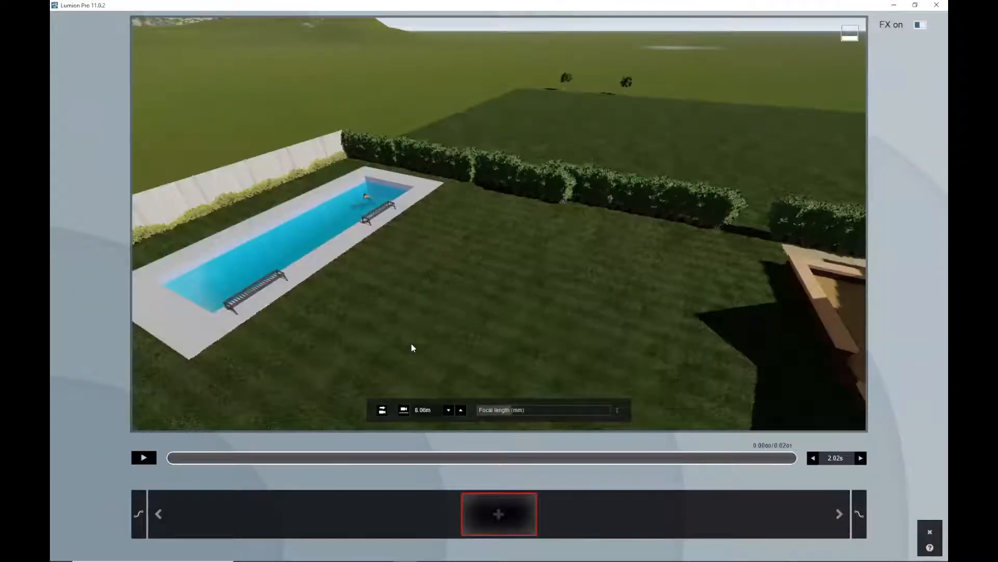
pyautogui.scroll(3, 363, 201)
pyautogui.moveTo(441, 220); pyautogui.dragTo(227, 297, button='middle')
pyautogui.moveTo(691, 266); pyautogui.dragTo(602, 235, button='right')
pyautogui.scroll(4, 599, 228)
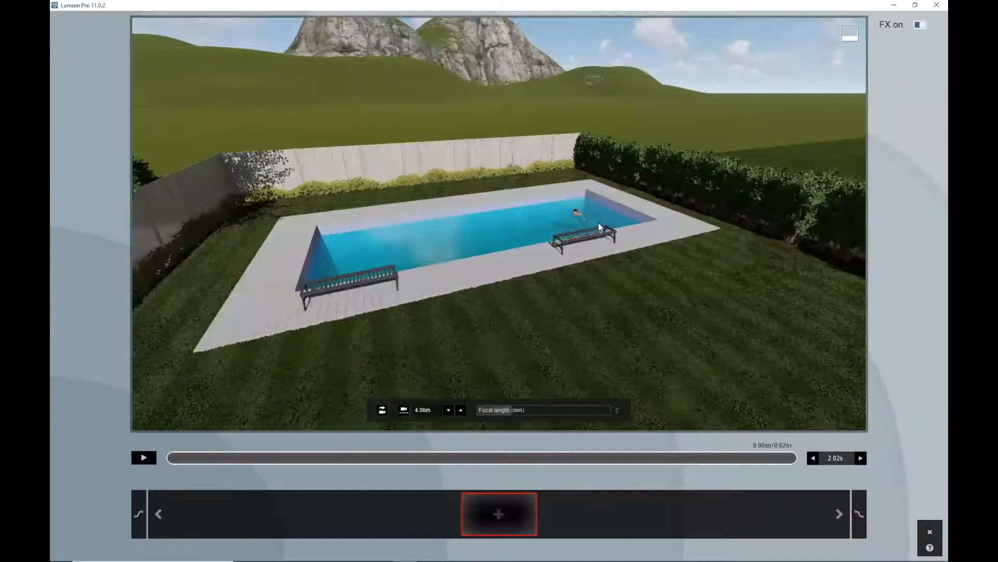
pyautogui.scroll(1, 598, 225)
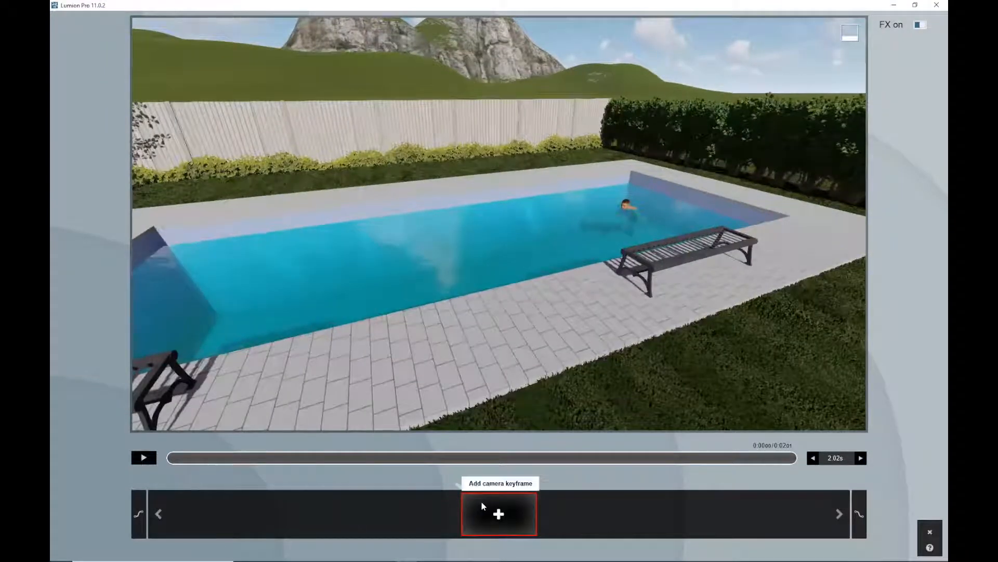
pyautogui.scroll(-3, 539, 310)
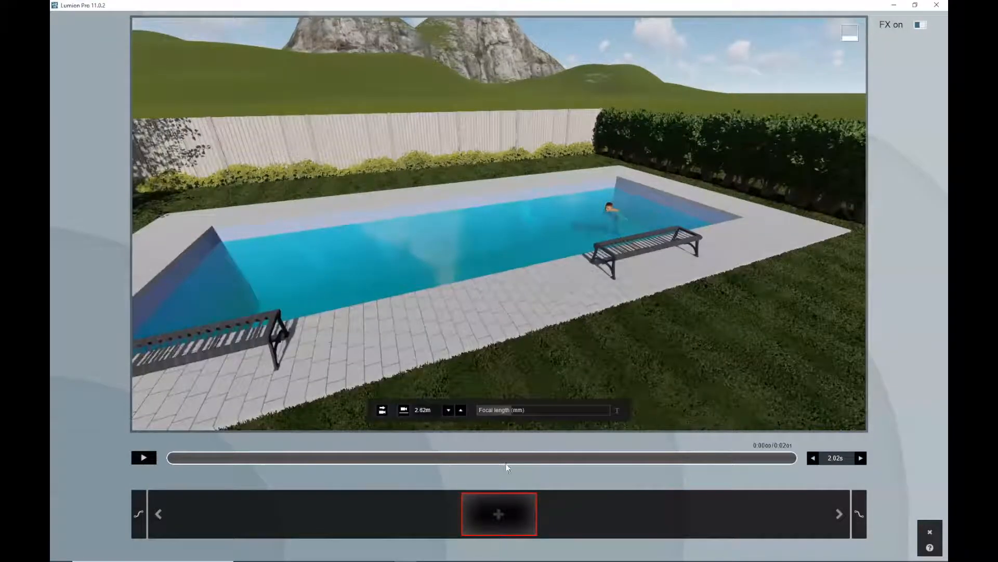
pyautogui.click(500, 514)
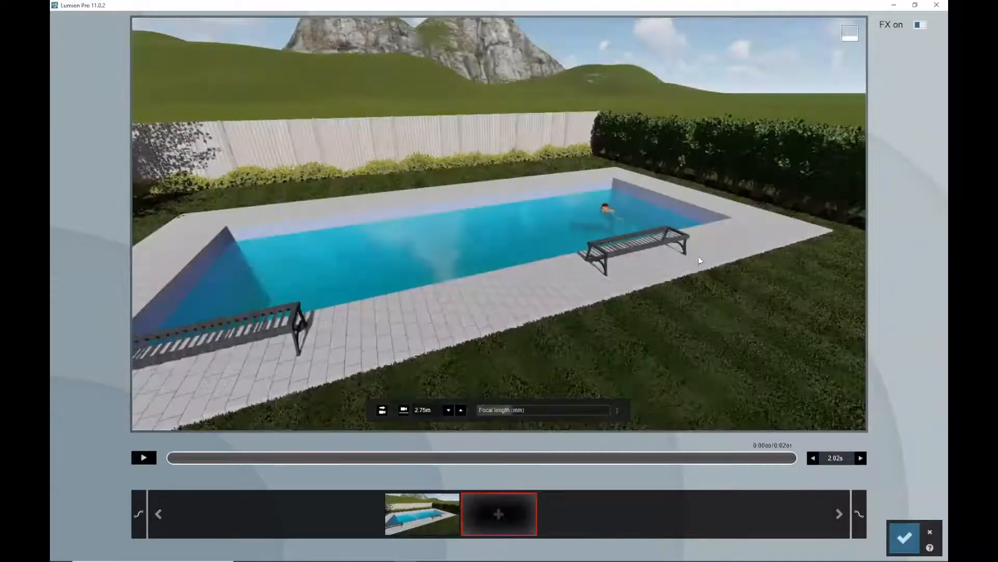
# Pan the camera towards the pool's near end and add a second keyframe
pyautogui.moveTo(700, 258); pyautogui.dragTo(541, 257, button='right')
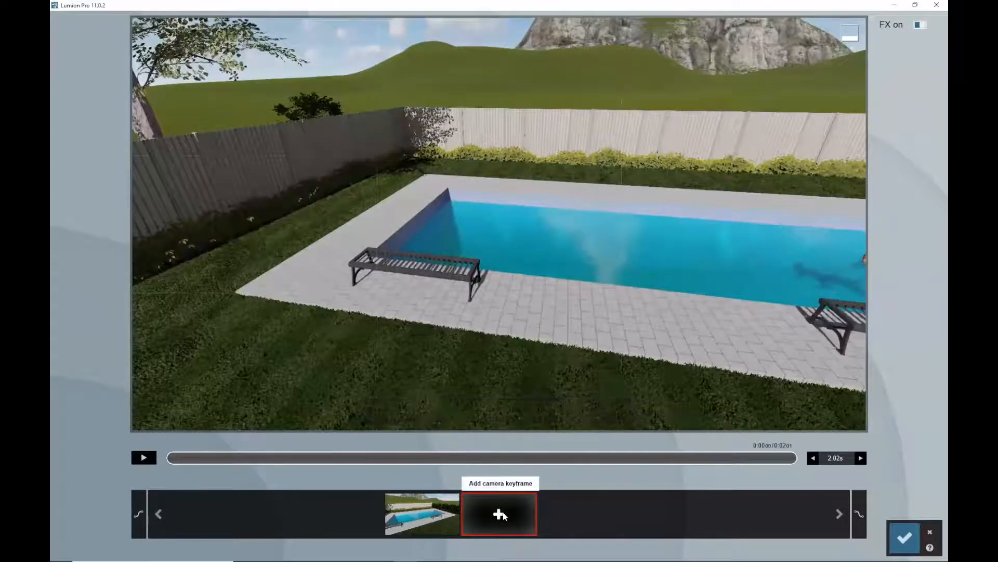
pyautogui.click(498, 512)
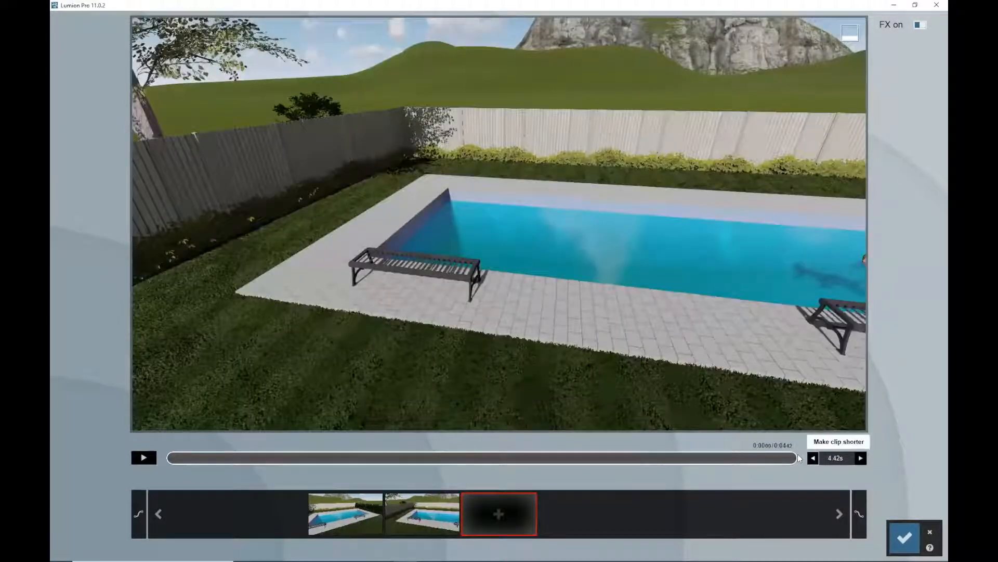
# Lengthen the clip to 10.42 s and preview its playback
pyautogui.click(861, 459)
pyautogui.click(860, 459)
pyautogui.click(861, 459)
pyautogui.click(860, 459)
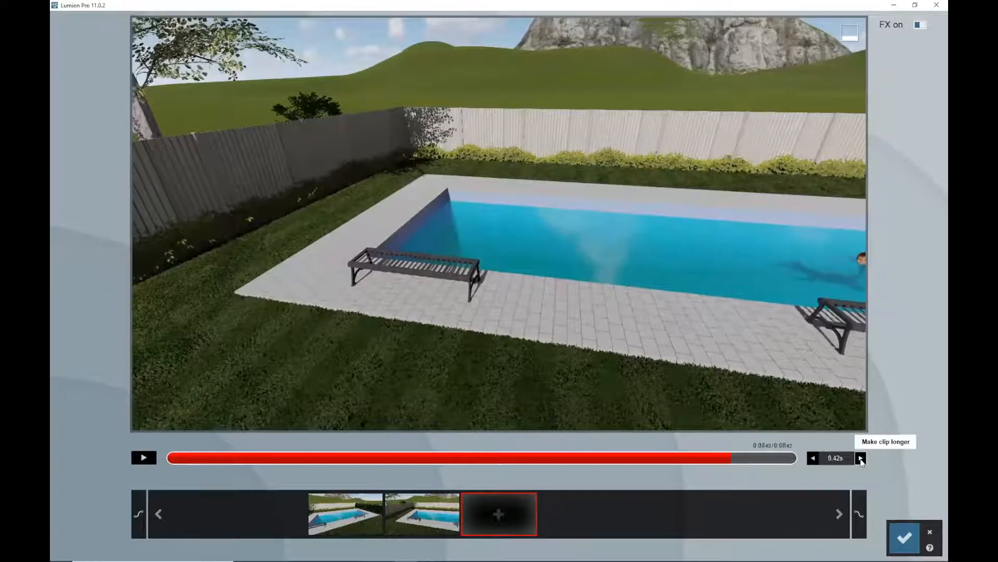
pyautogui.click(861, 459)
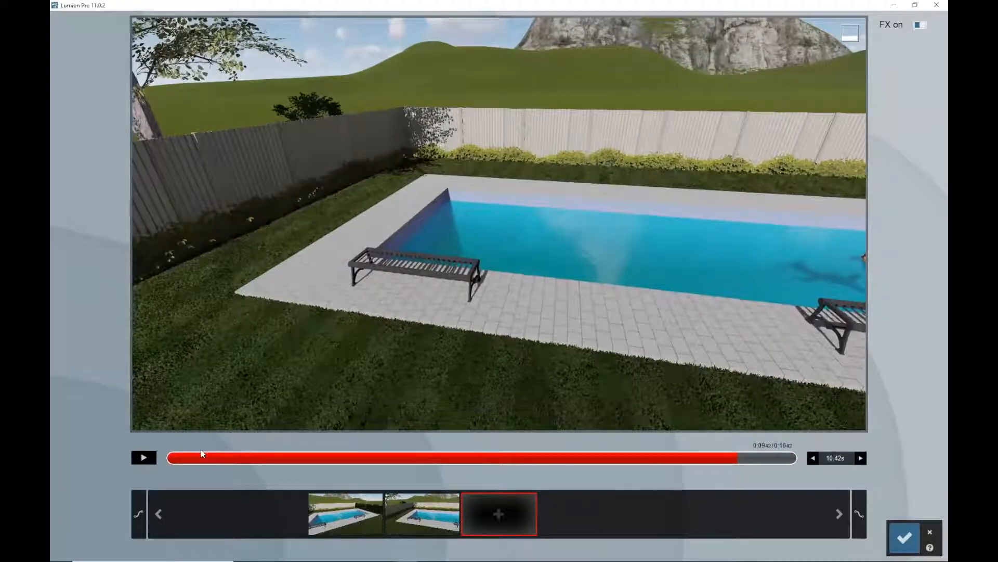
pyautogui.click(146, 457)
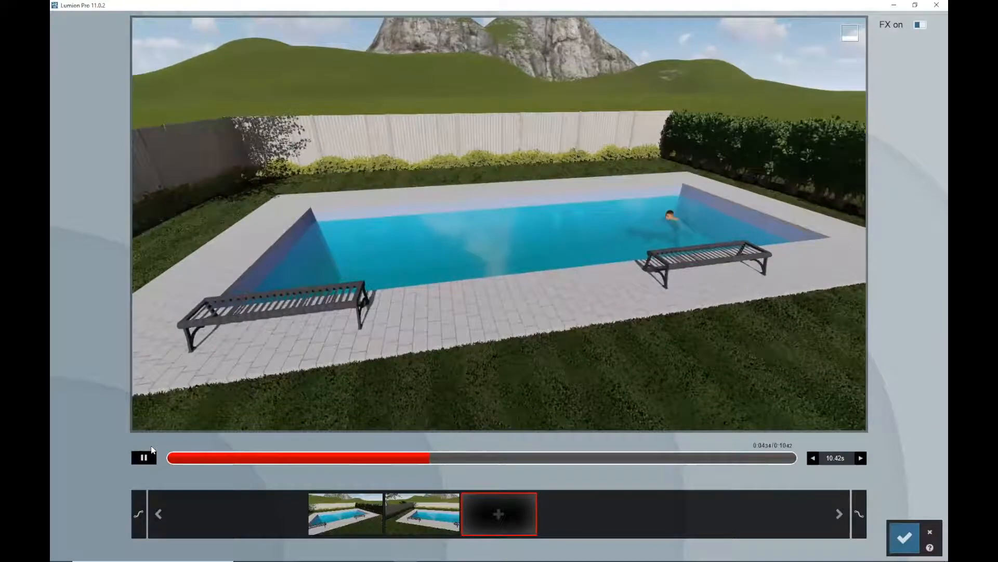
pyautogui.click(144, 457)
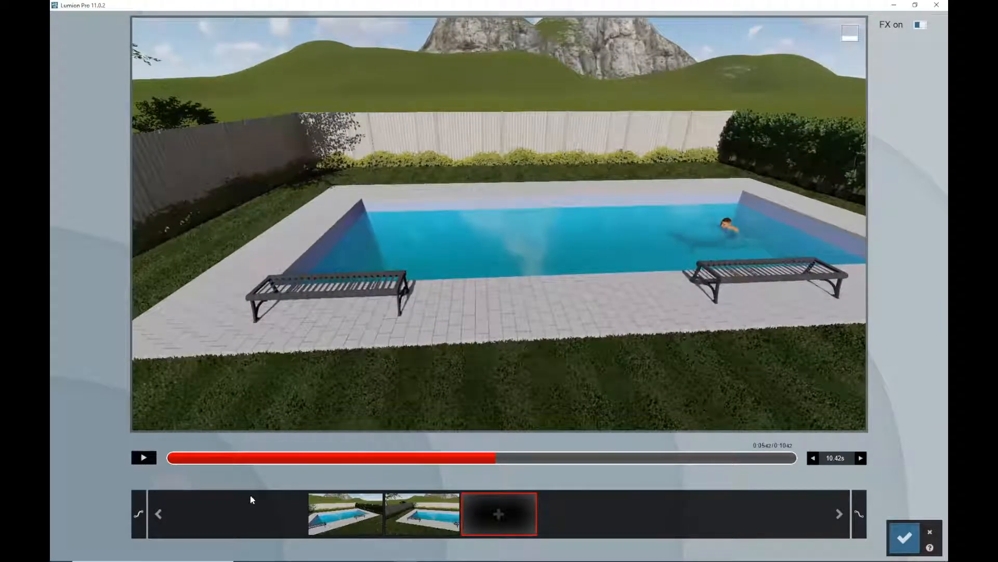
# Add a Move effect to the clip, animating the swimmer from the pool's far end to its near end
pyautogui.click(905, 537)
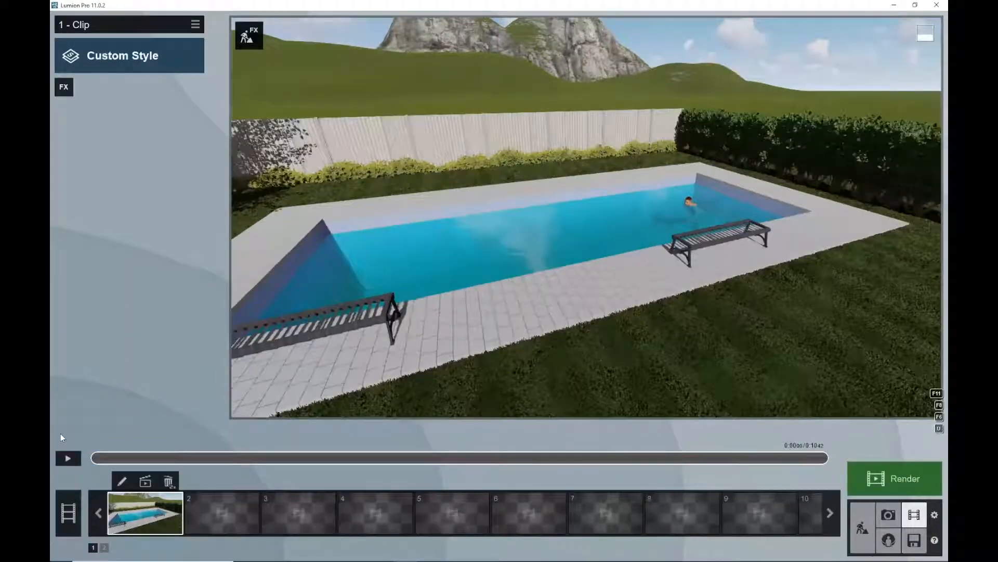
pyautogui.click(64, 88)
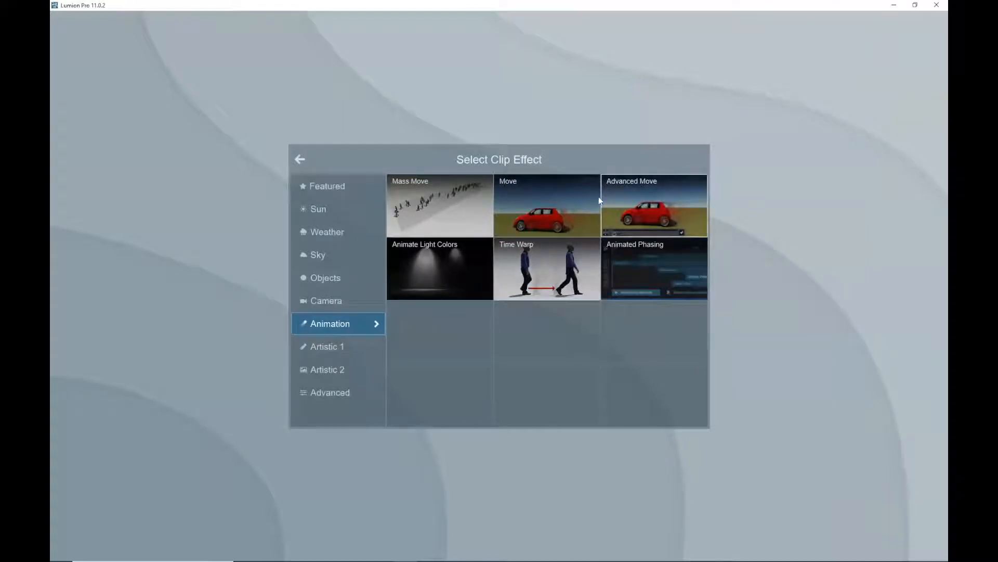
pyautogui.click(545, 207)
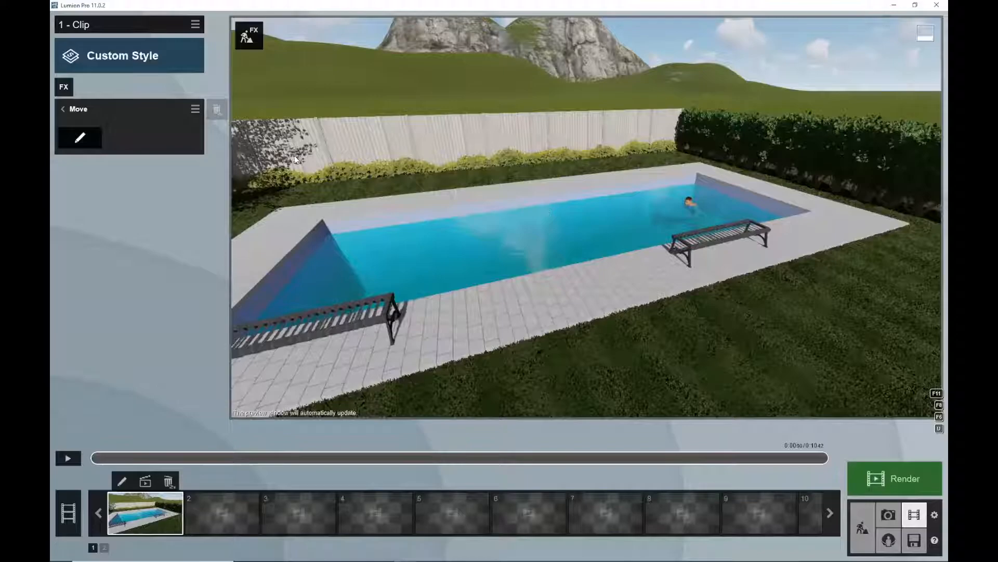
pyautogui.click(79, 137)
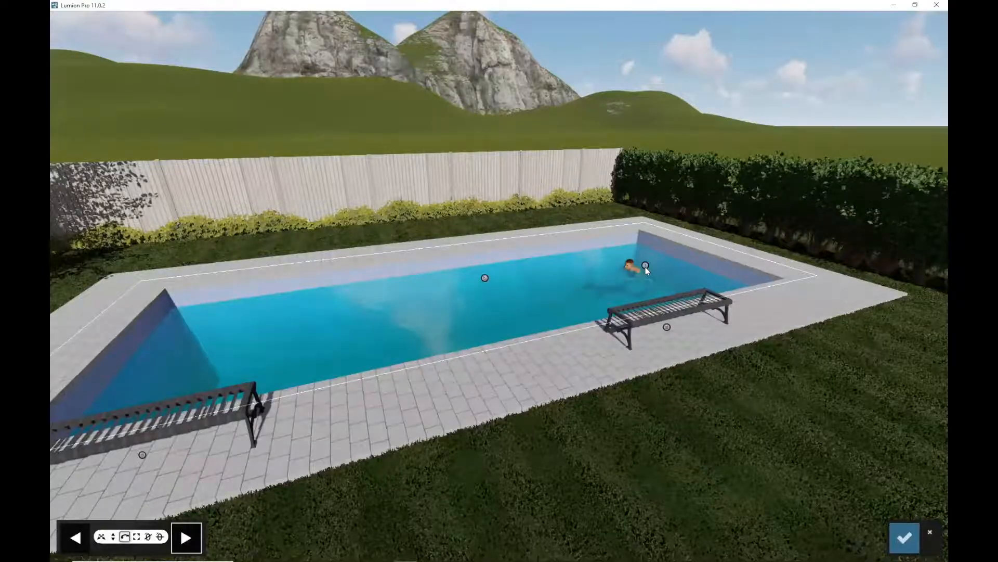
pyautogui.click(645, 266)
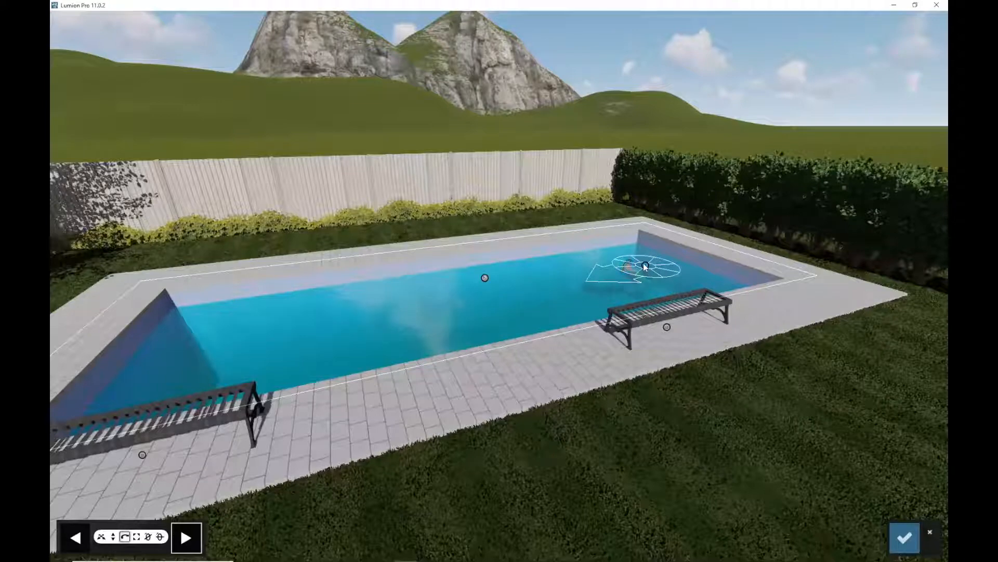
pyautogui.moveTo(644, 266); pyautogui.dragTo(507, 297)
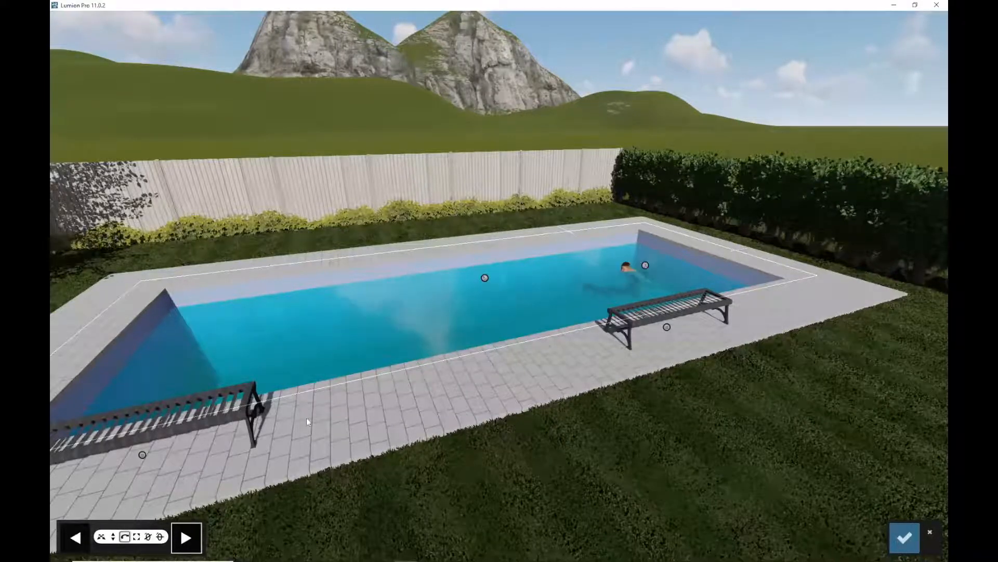
pyautogui.click(101, 536)
pyautogui.moveTo(646, 266); pyautogui.dragTo(244, 332)
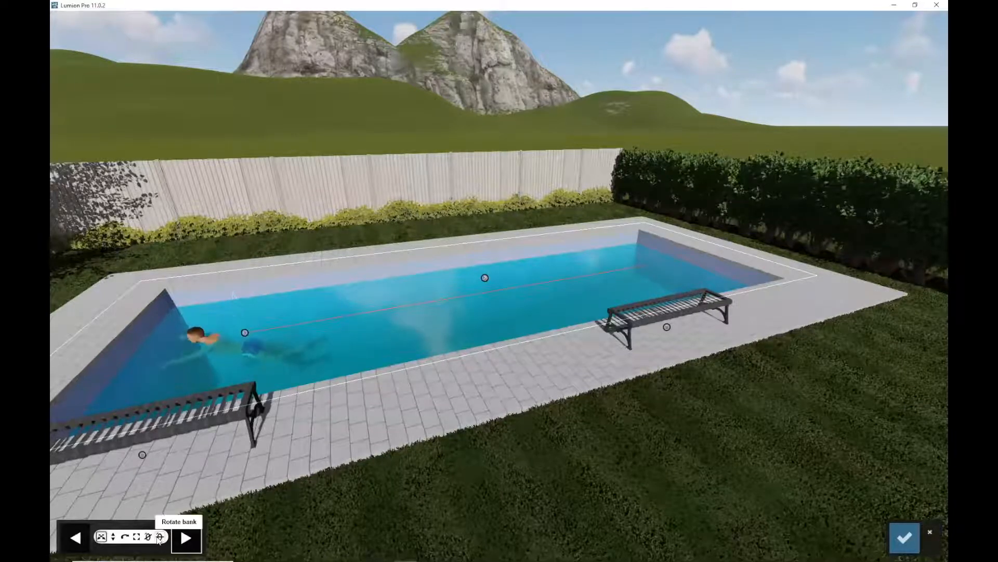
pyautogui.click(74, 539)
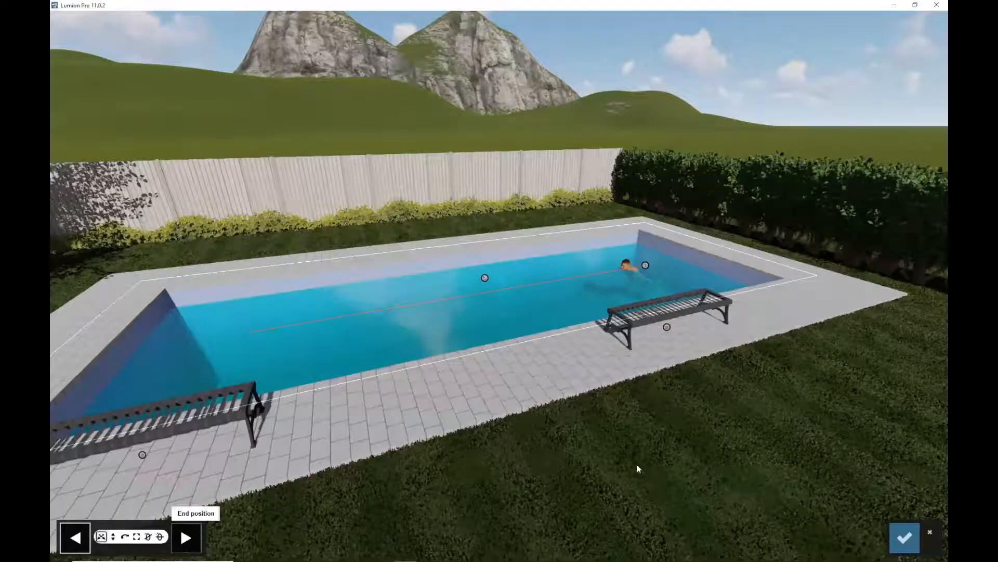
pyautogui.click(905, 537)
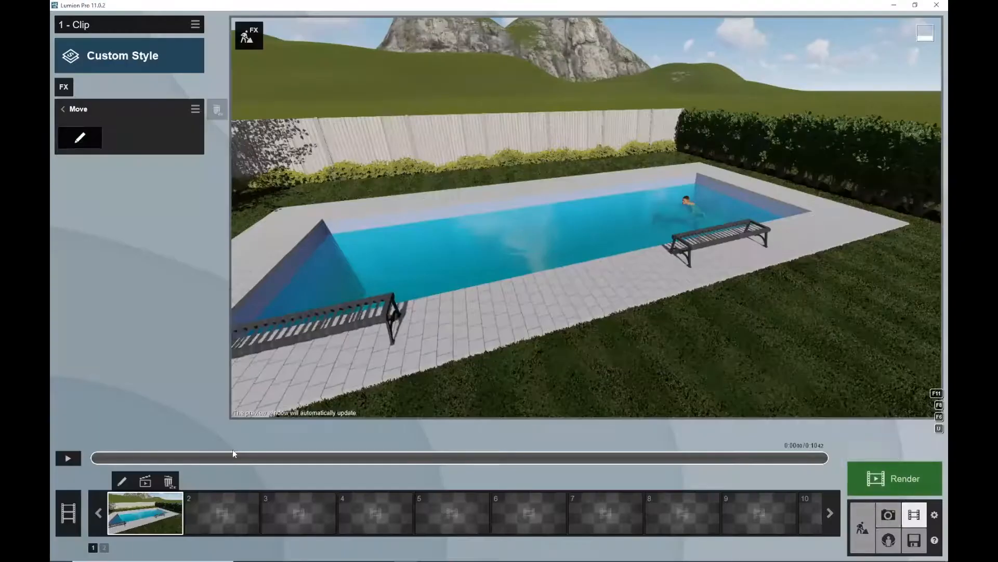
# Play the clip to preview the swimmer's movement
pyautogui.click(68, 458)
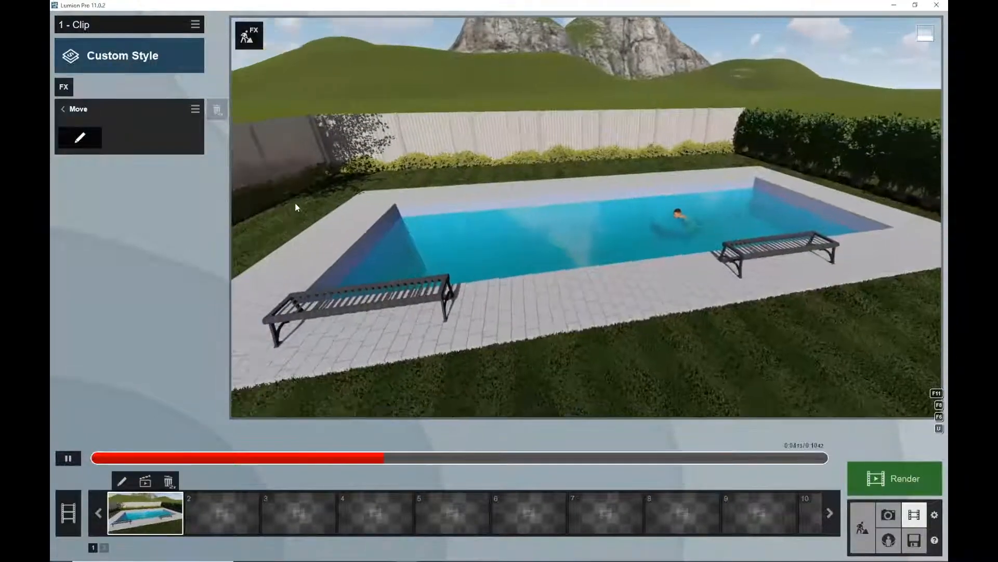
pyautogui.click(98, 88)
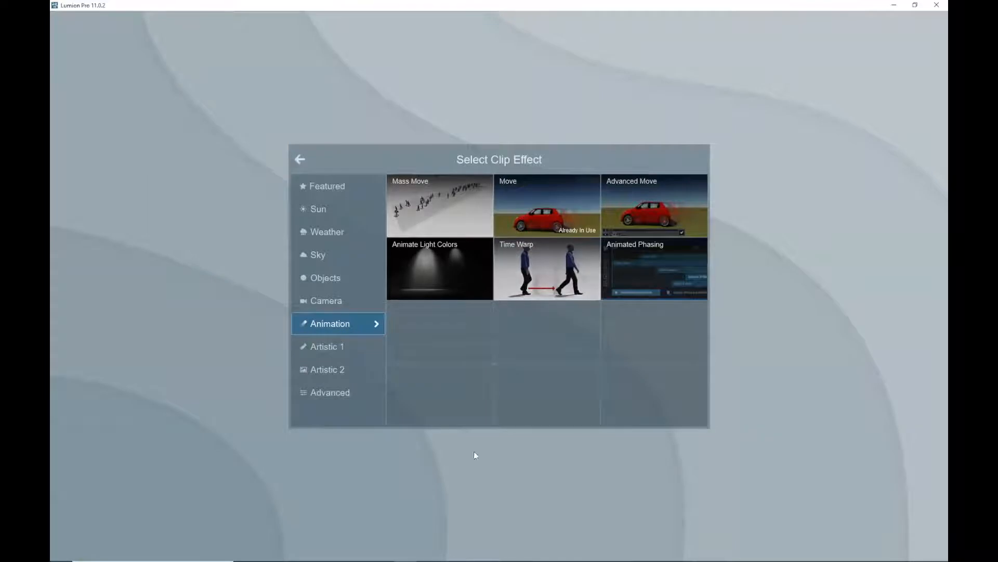
pyautogui.click(301, 160)
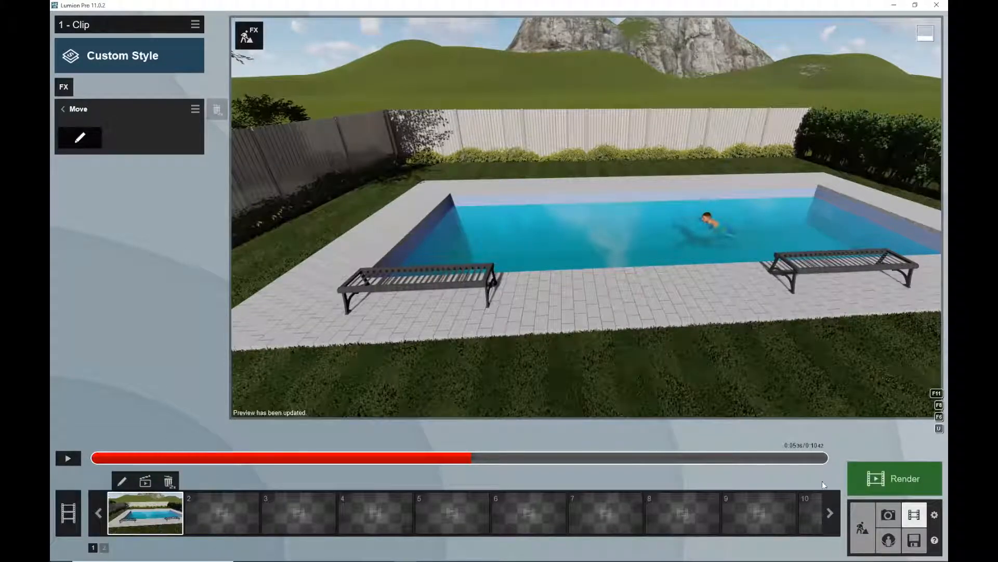
# Switch to Photo mode and save the current view as the first photo
pyautogui.click(889, 515)
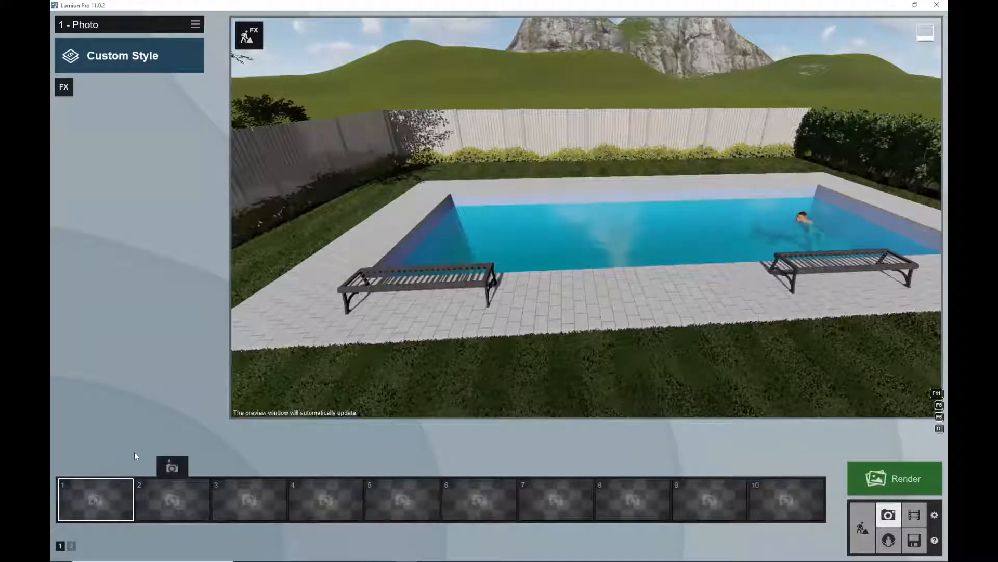
pyautogui.click(85, 466)
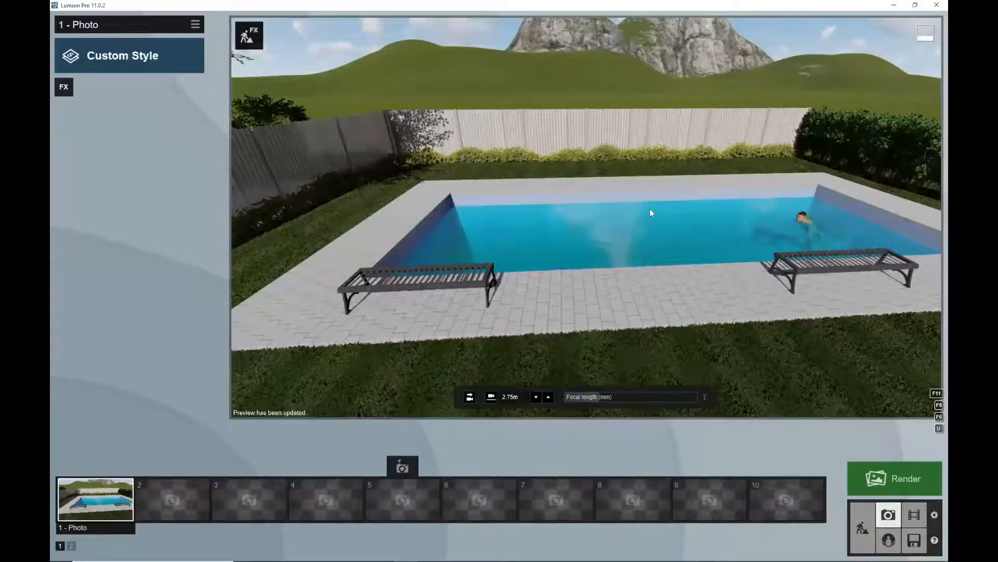
# Apply the Realistic style to the first photo, toggling its Real Skies effect off and back on
pyautogui.moveTo(610, 201); pyautogui.dragTo(918, 216, button='right')
pyautogui.moveTo(919, 217); pyautogui.dragTo(904, 205, button='middle')
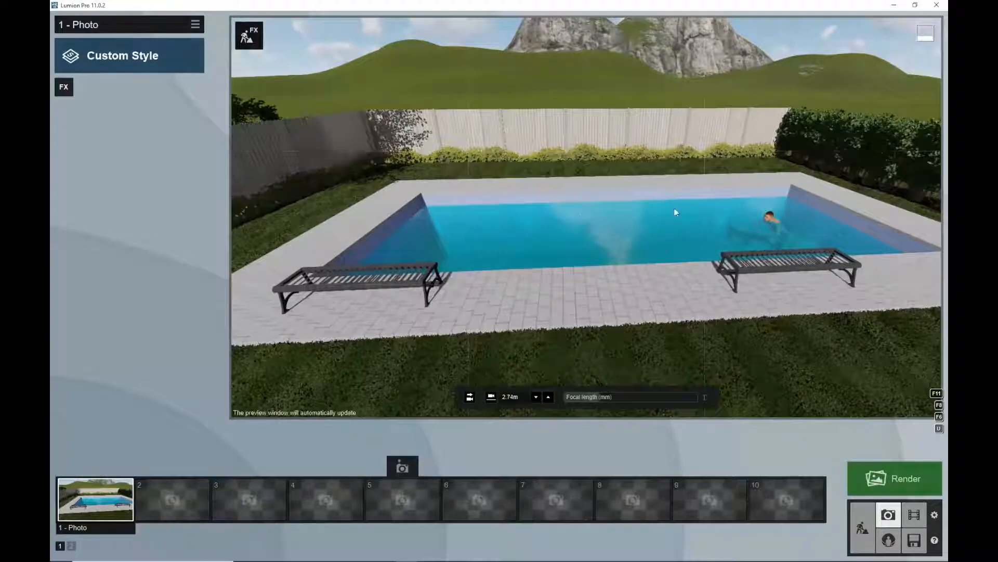
pyautogui.moveTo(675, 244); pyautogui.dragTo(678, 245, button='middle')
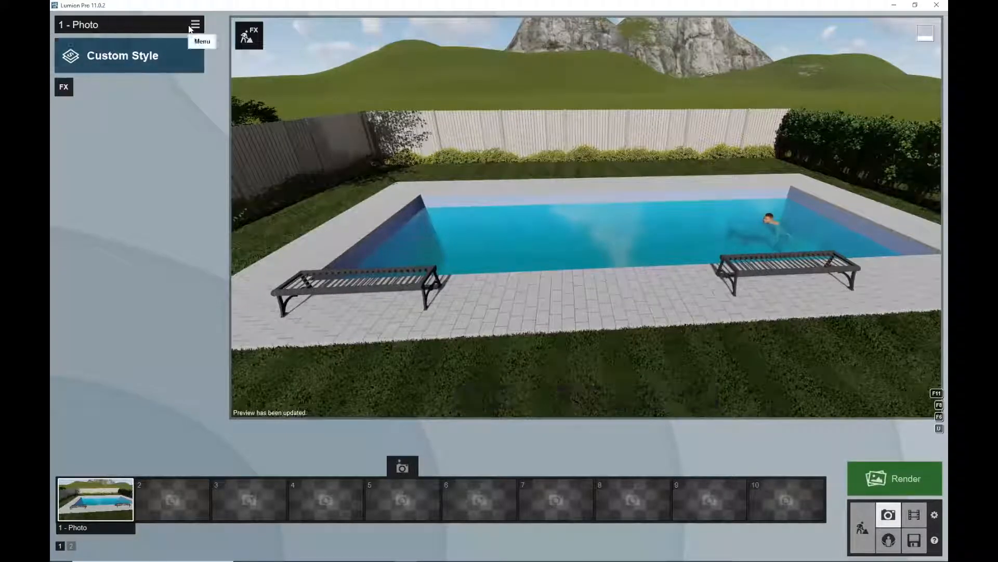
pyautogui.click(81, 58)
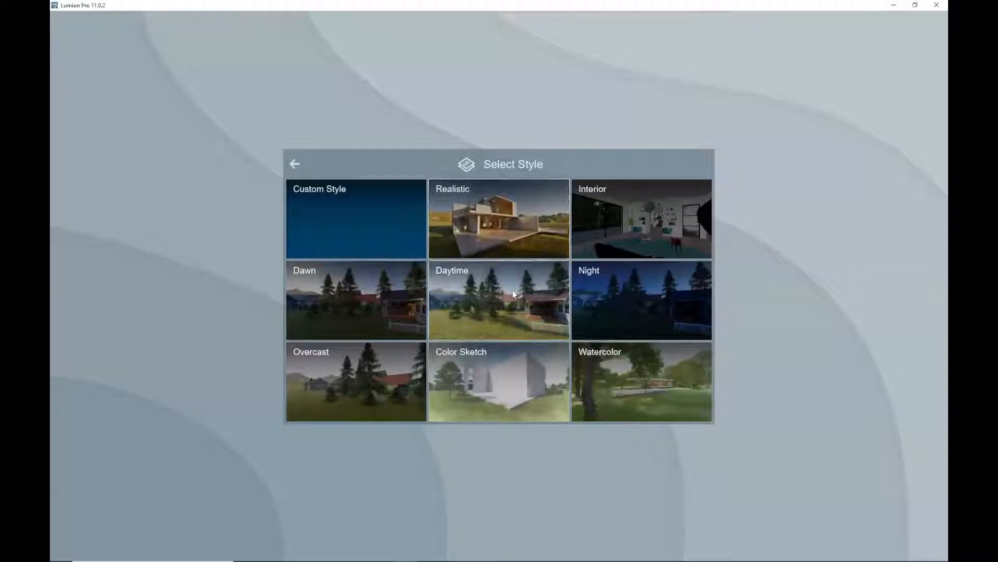
pyautogui.click(494, 214)
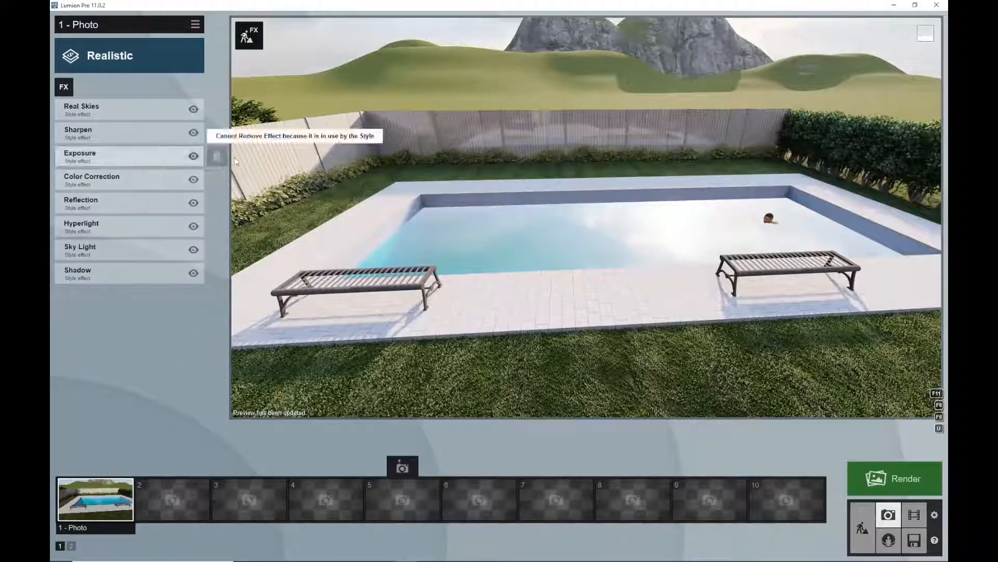
pyautogui.click(194, 109)
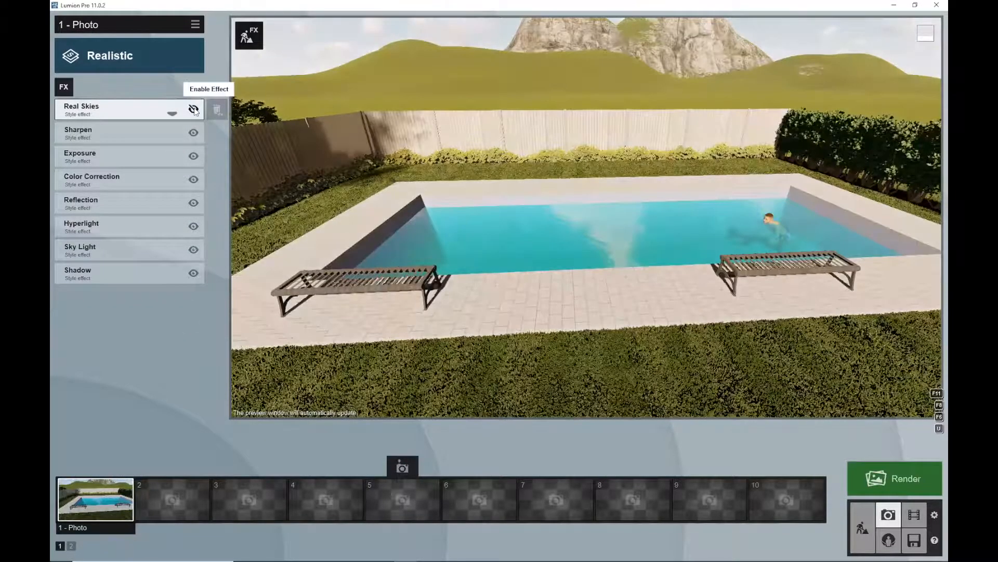
pyautogui.click(194, 109)
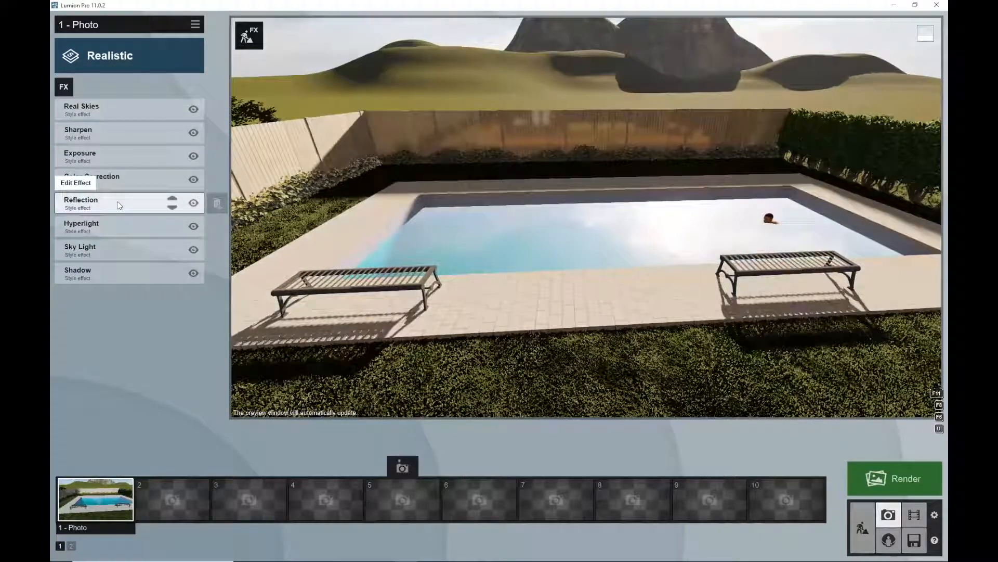
# Add a reflection plane on the pool water in the Reflection effect
pyautogui.click(119, 205)
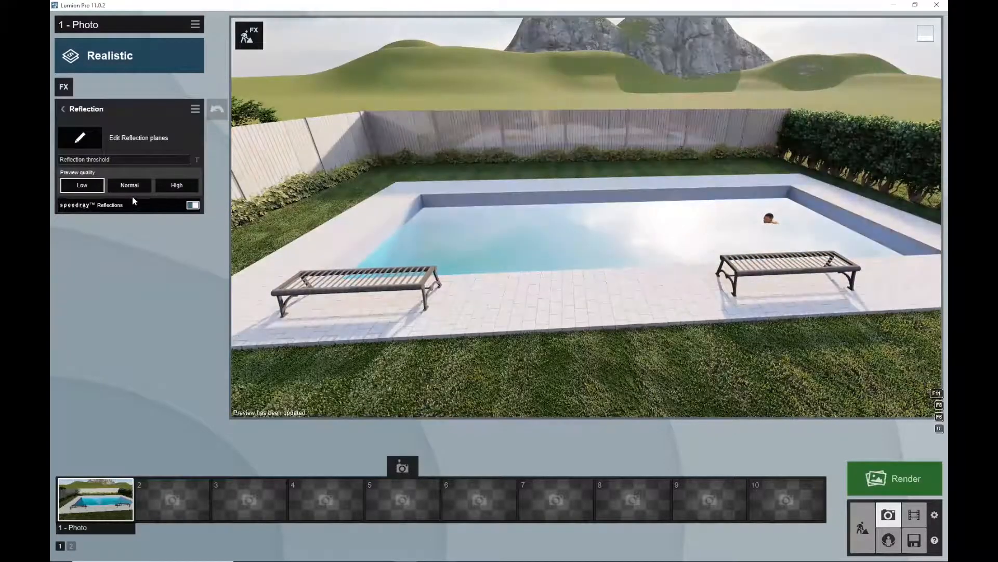
pyautogui.click(83, 137)
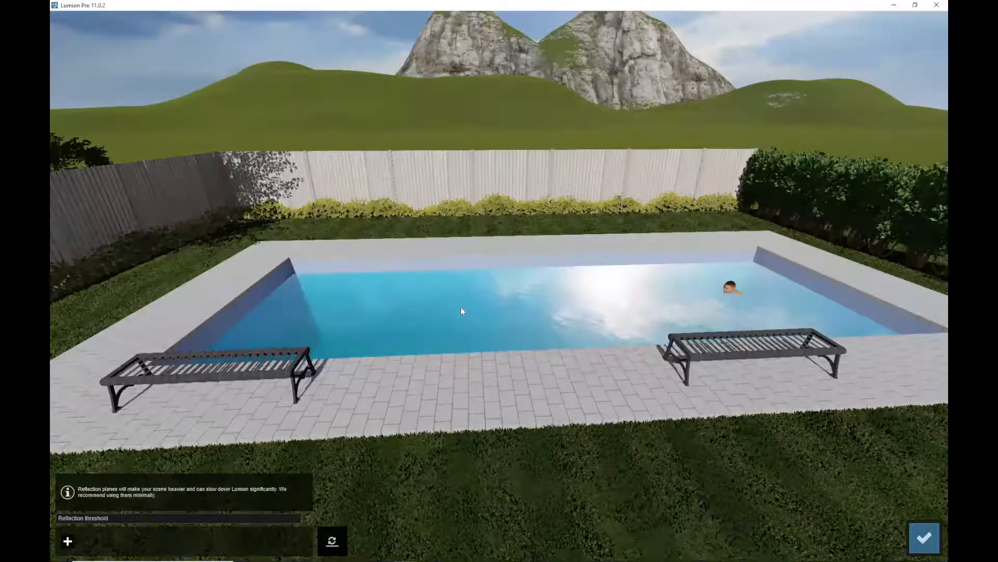
pyautogui.click(67, 540)
pyautogui.click(548, 312)
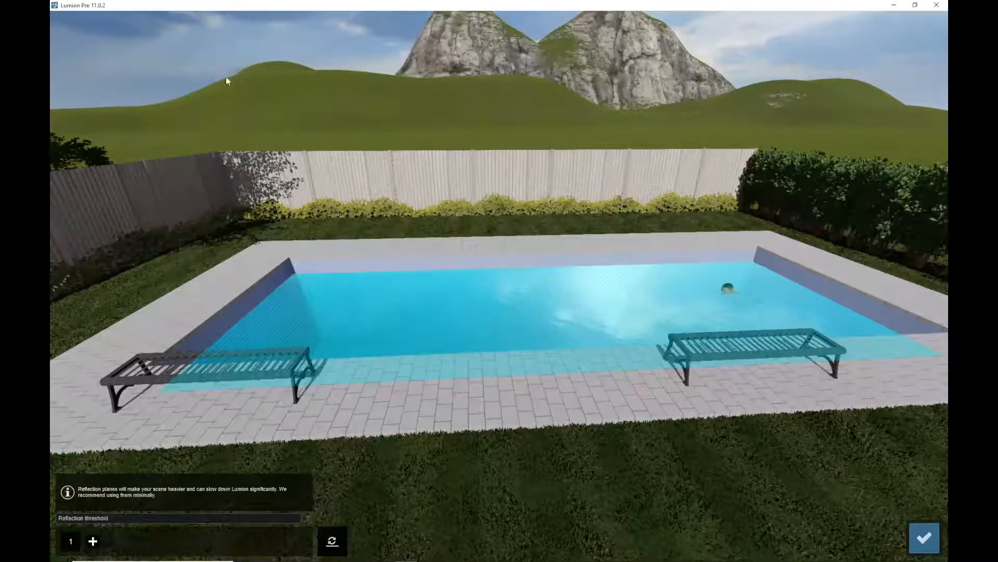
pyautogui.click(924, 537)
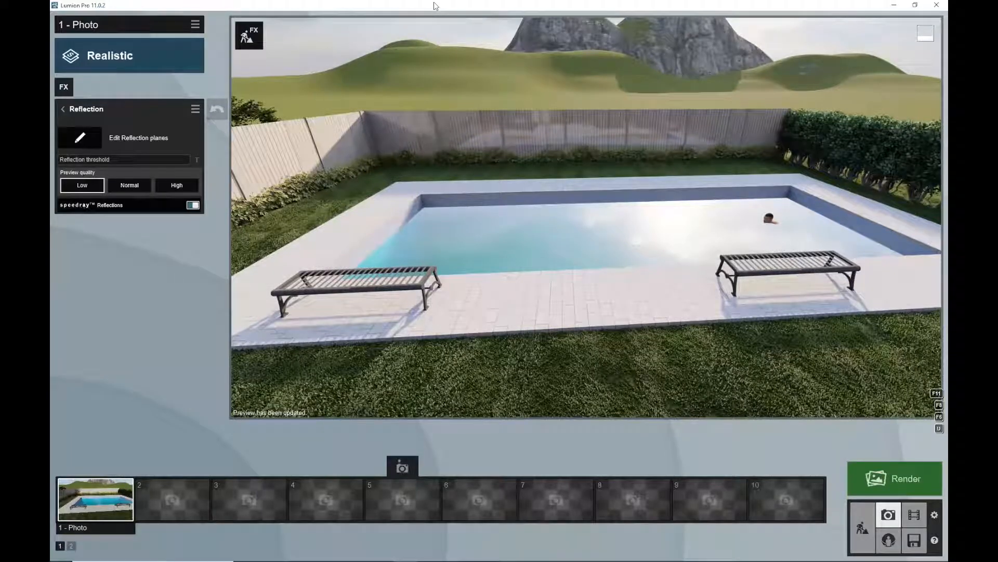
pyautogui.moveTo(611, 185)
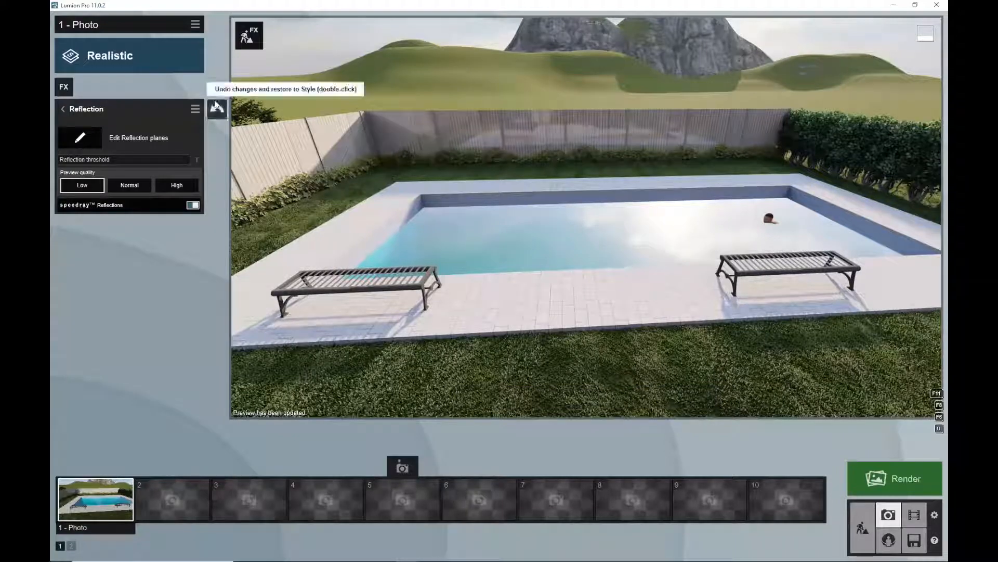
pyautogui.click(63, 108)
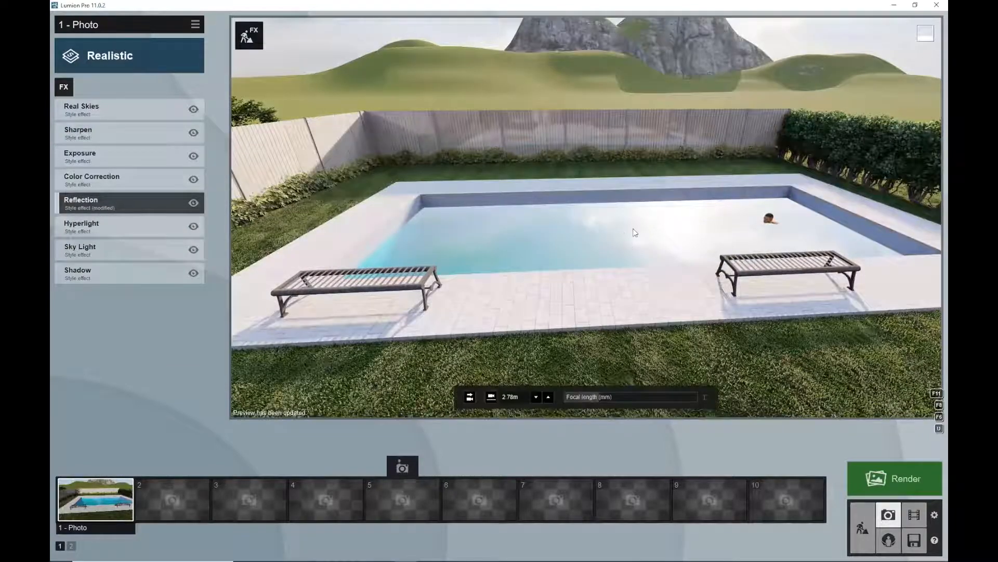
# Orbit and zoom around the garden to examine the Realistic rendering of the pool
pyautogui.scroll(-2, 635, 233)
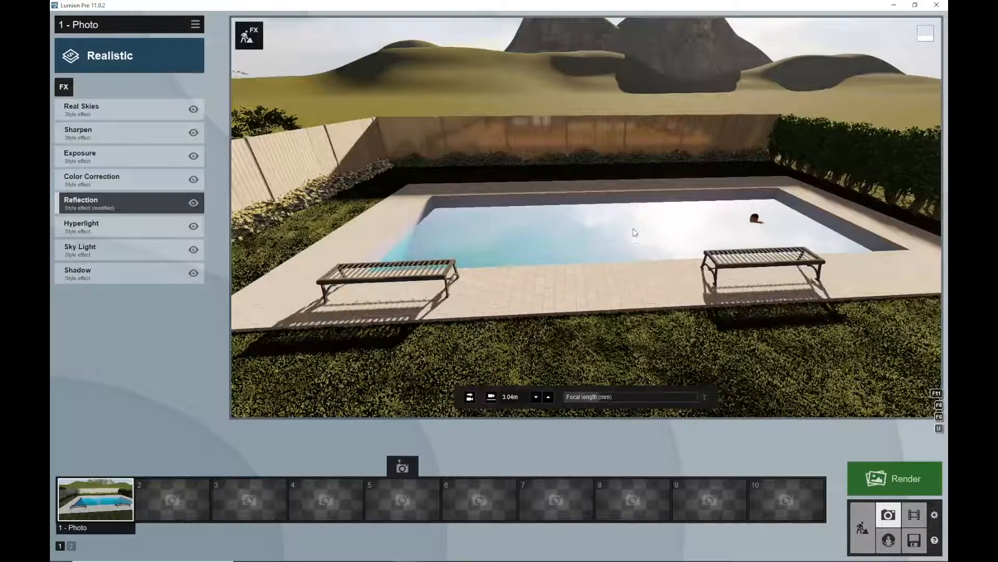
pyautogui.scroll(-3, 635, 233)
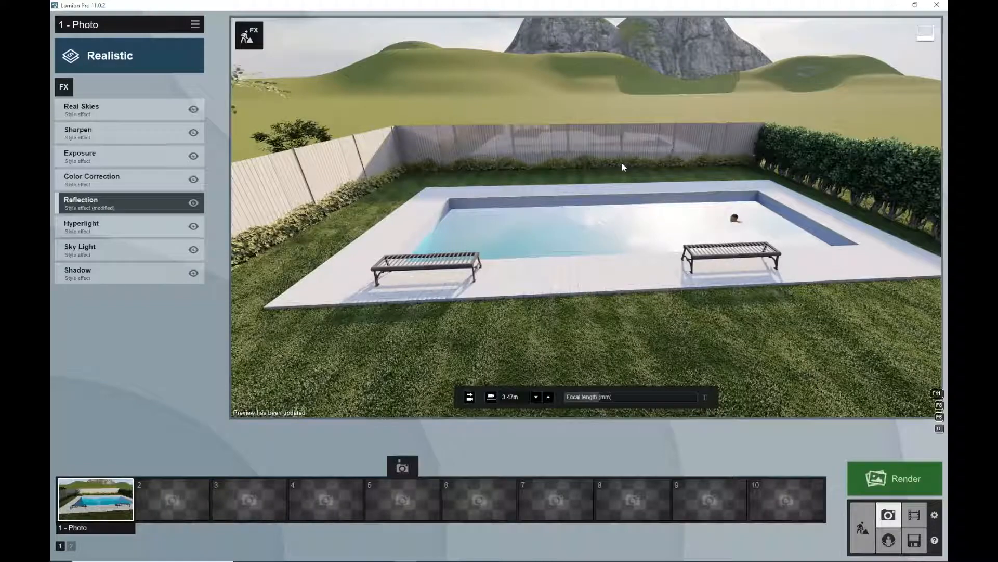
pyautogui.moveTo(714, 204); pyautogui.dragTo(719, 198, button='middle')
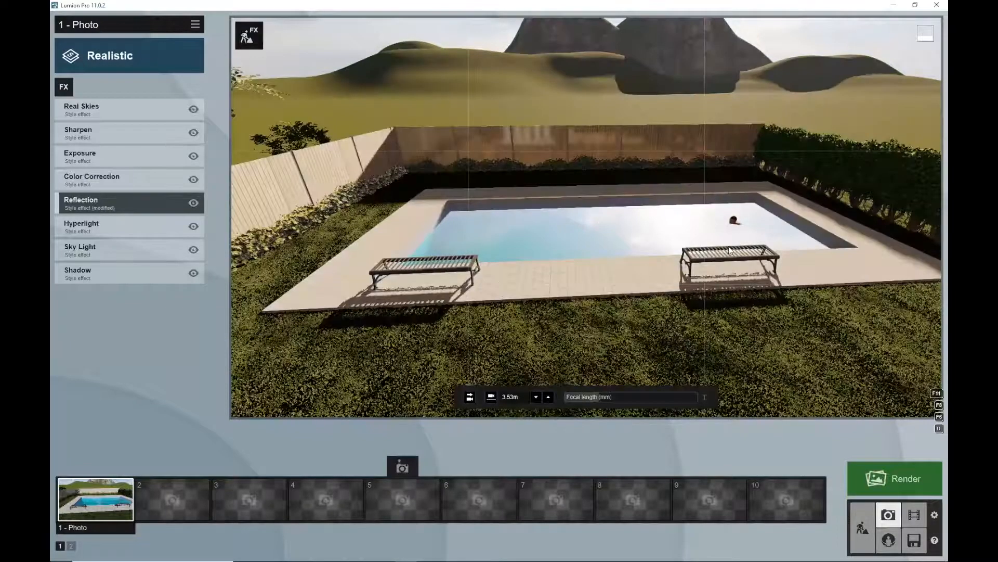
pyautogui.moveTo(703, 341); pyautogui.dragTo(726, 323, button='middle')
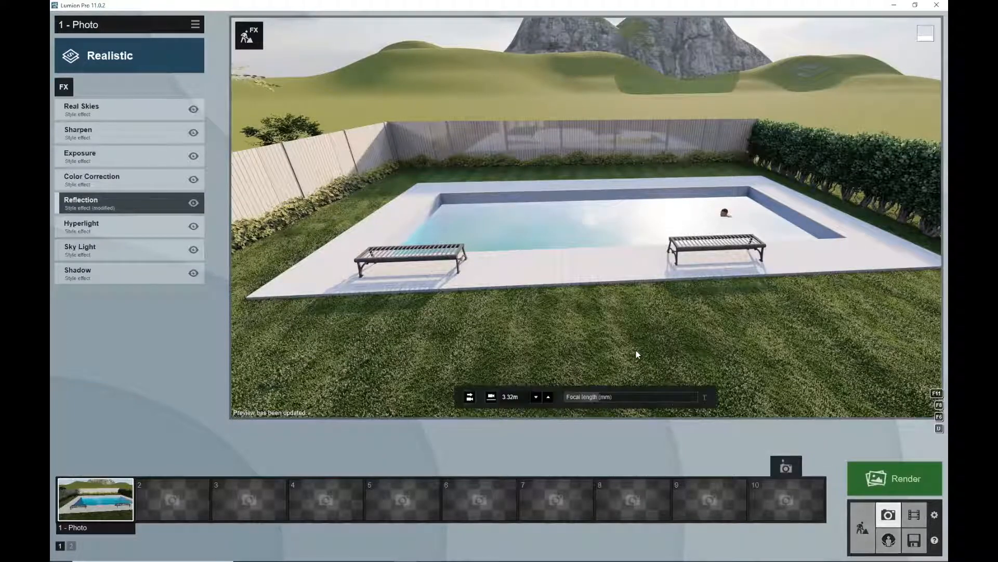
pyautogui.moveTo(688, 228); pyautogui.dragTo(669, 342, button='middle')
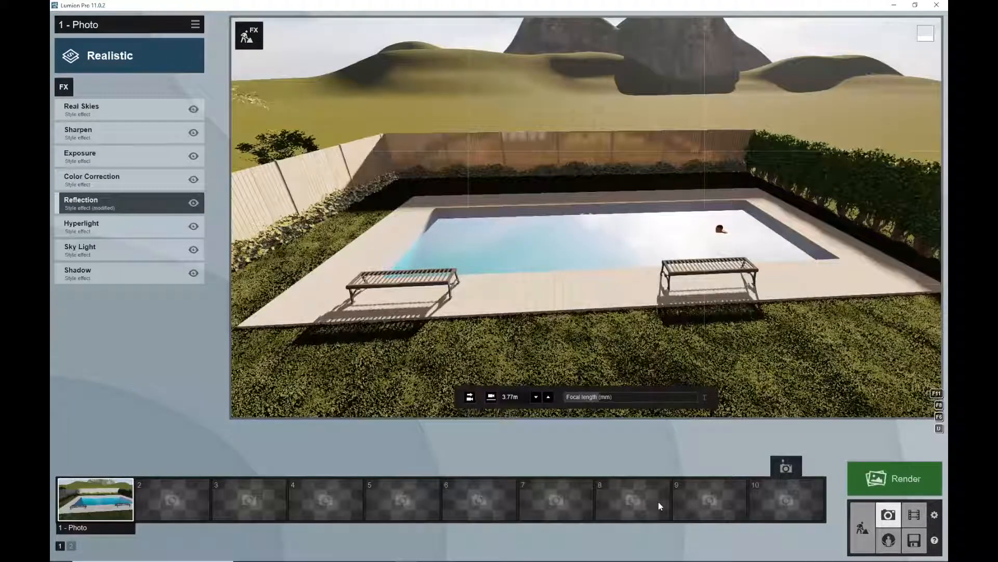
pyautogui.moveTo(658, 501); pyautogui.dragTo(632, 228, button='middle')
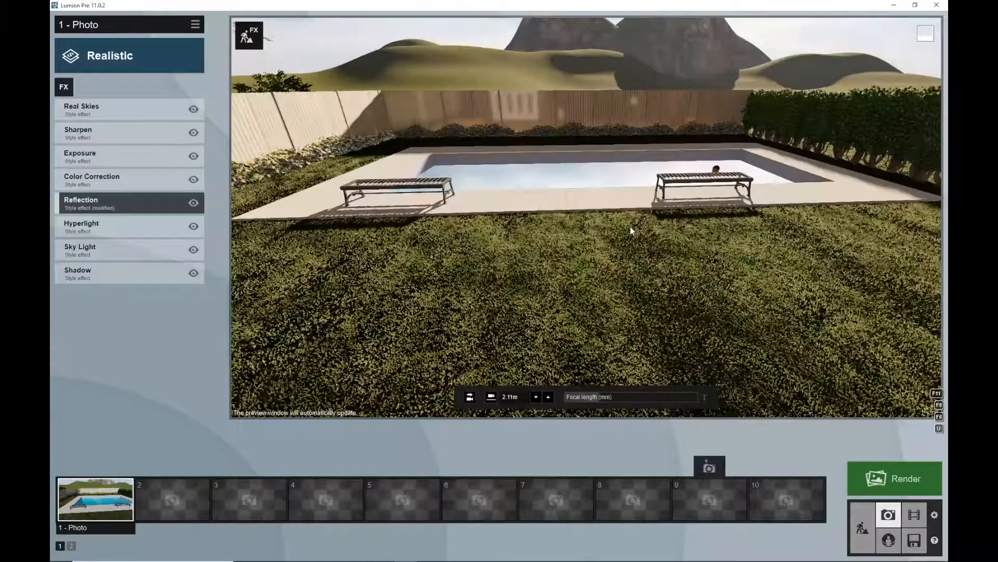
pyautogui.moveTo(571, 207)
pyautogui.mouseDown(button='right')
pyautogui.moveTo(682, 231)
pyautogui.moveTo(574, 195)
pyautogui.mouseUp(button='right')
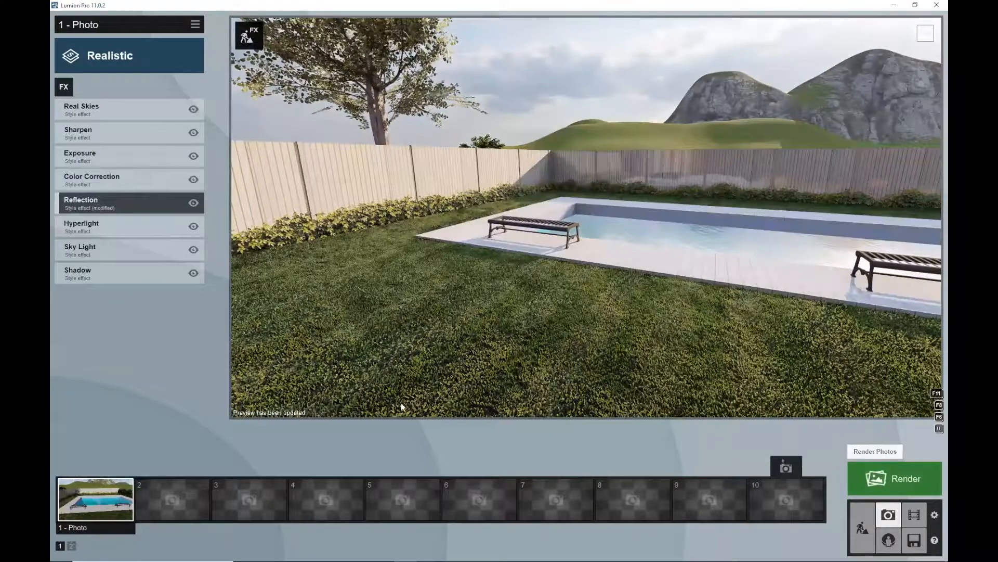
# Select the second photo slot, frame a new view of the pool, and save it as the second photo
pyautogui.click(172, 497)
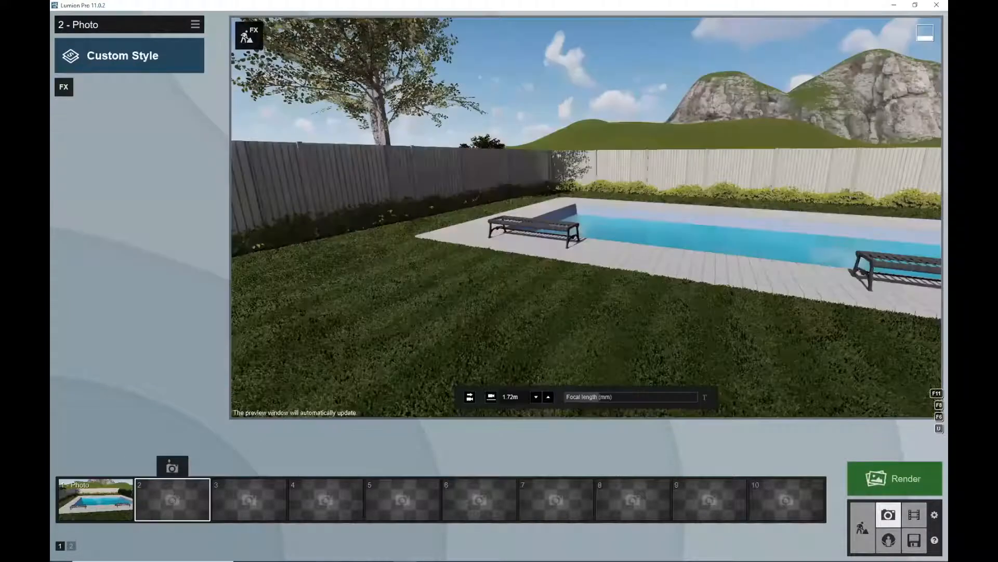
pyautogui.moveTo(509, 320); pyautogui.dragTo(558, 320, button='right')
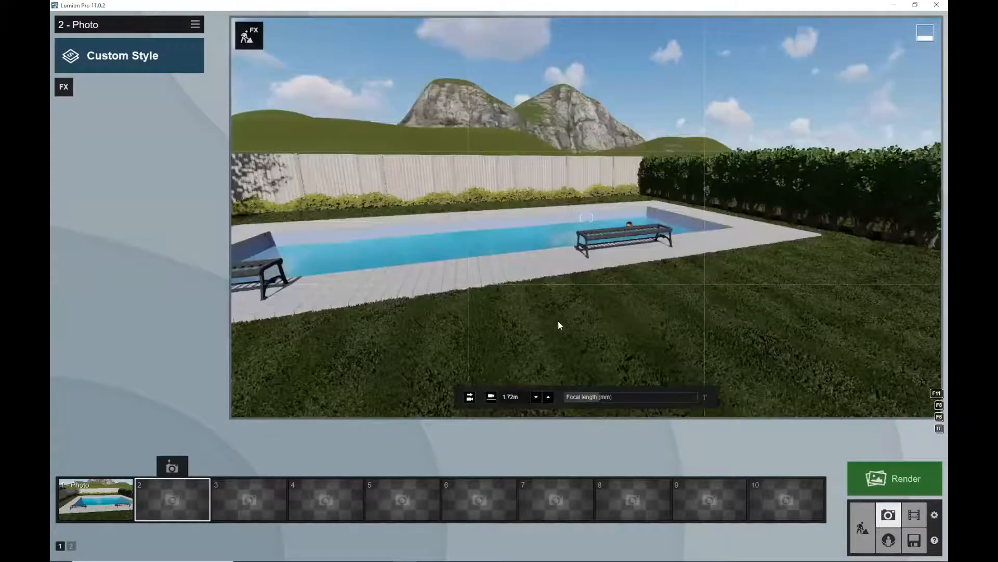
pyautogui.press('s')
pyautogui.click(169, 464)
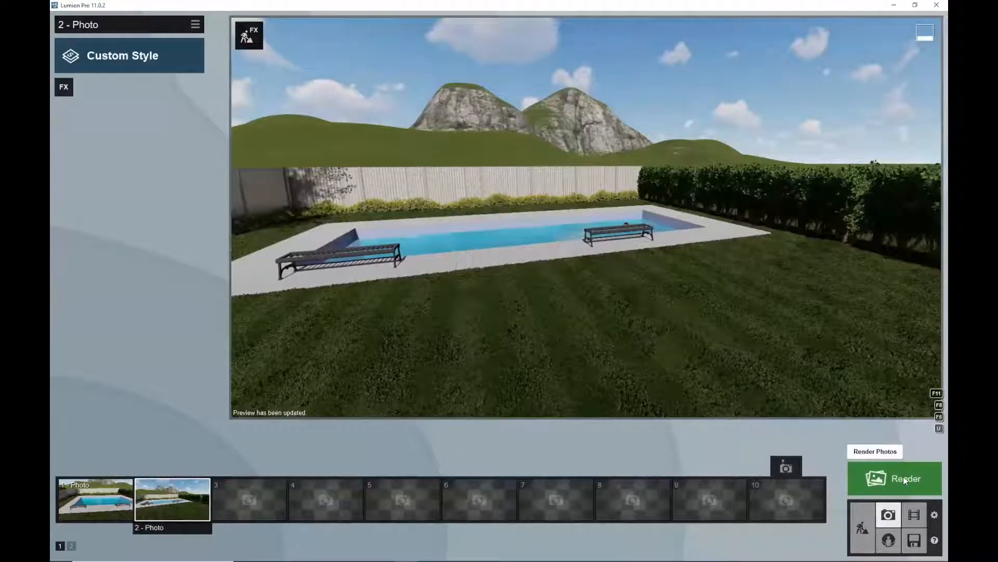
# Render the second photo at Desktop 1920x1080 size, saving it as a JPG named ex
pyautogui.click(899, 482)
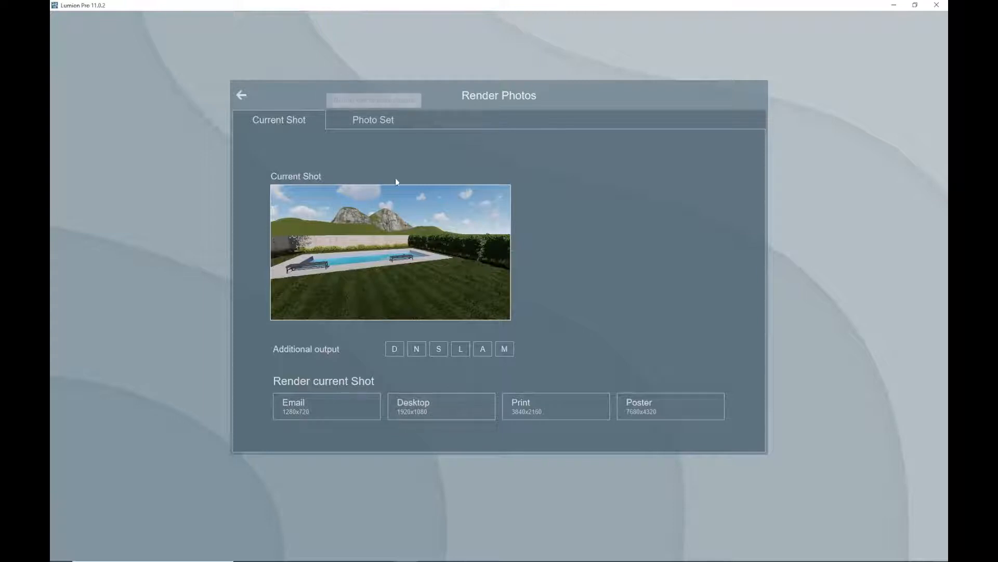
pyautogui.click(455, 405)
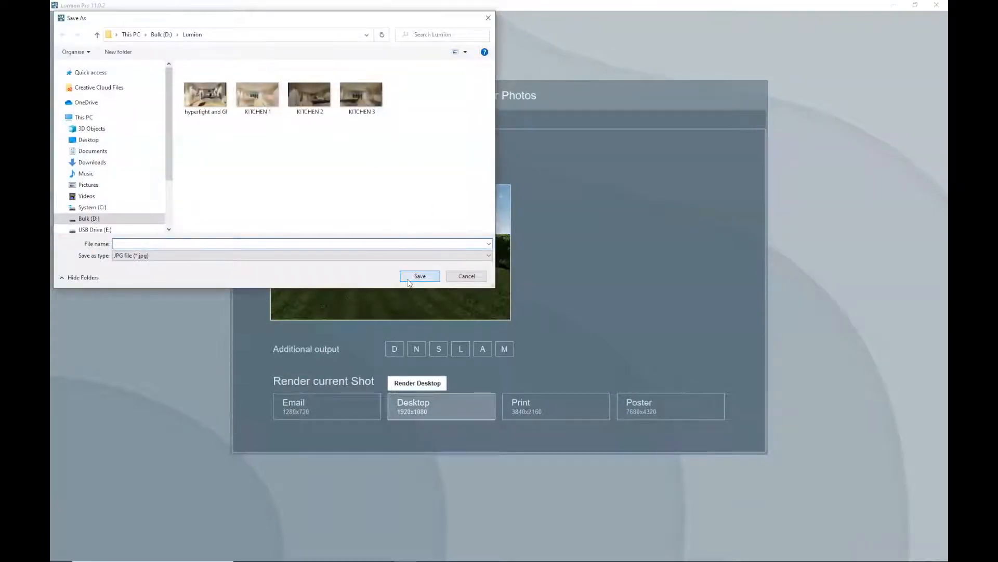
pyautogui.click(137, 244)
pyautogui.write('ext')
pyautogui.click(410, 275)
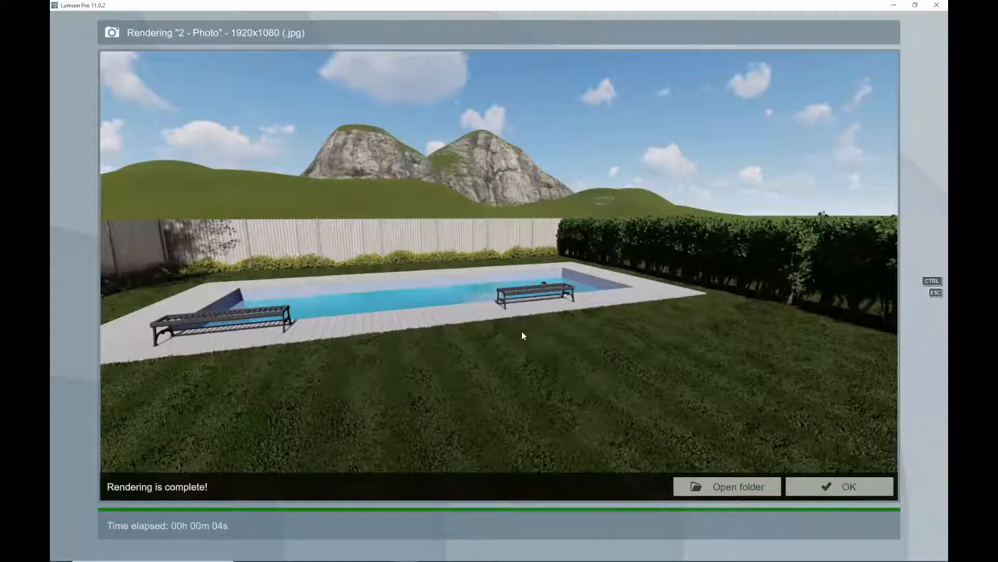
pyautogui.click(850, 484)
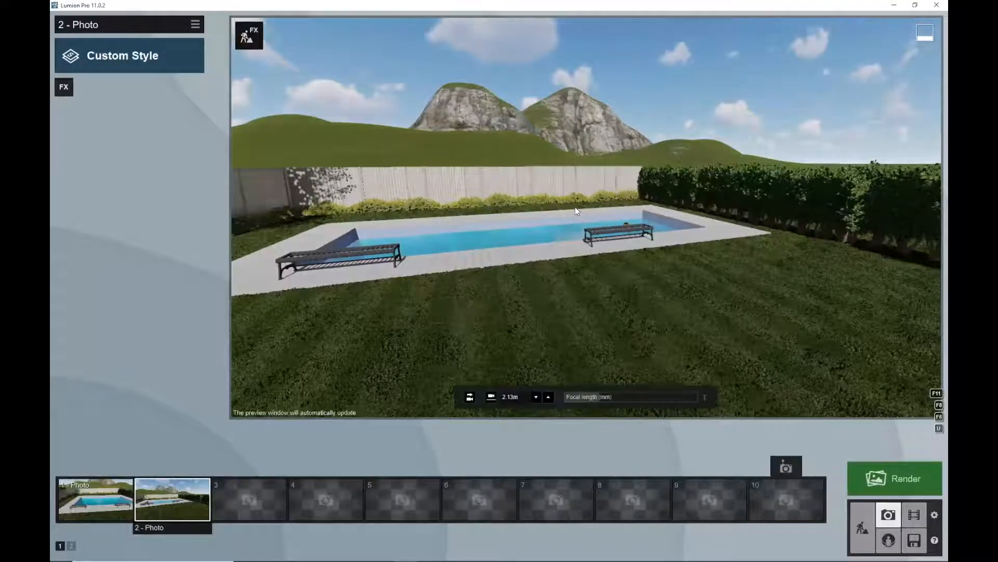
# Load the kitchen project from the recent projects list
pyautogui.moveTo(572, 202); pyautogui.dragTo(559, 78, button='middle')
pyautogui.moveTo(838, 308); pyautogui.dragTo(819, 253, button='right')
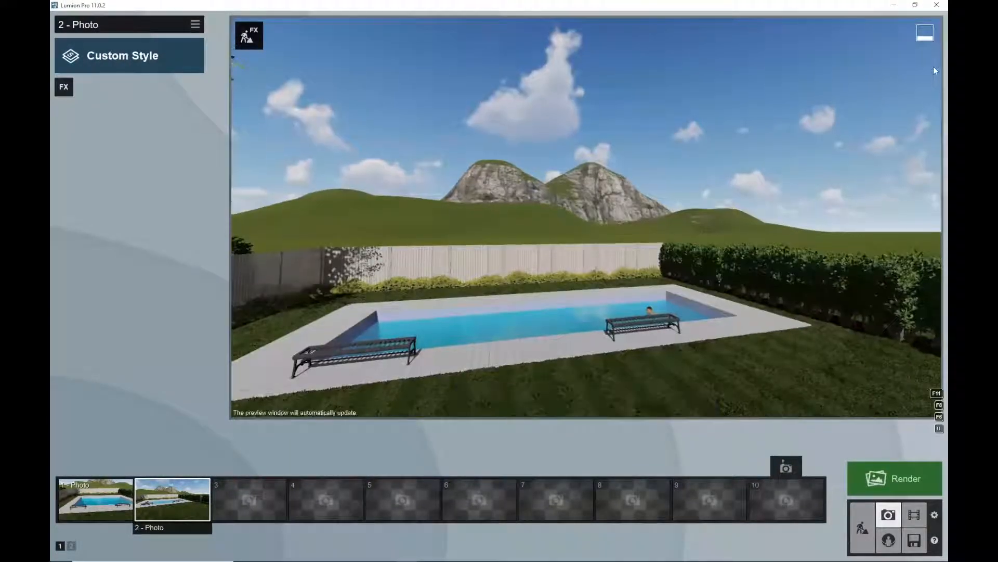
pyautogui.click(915, 540)
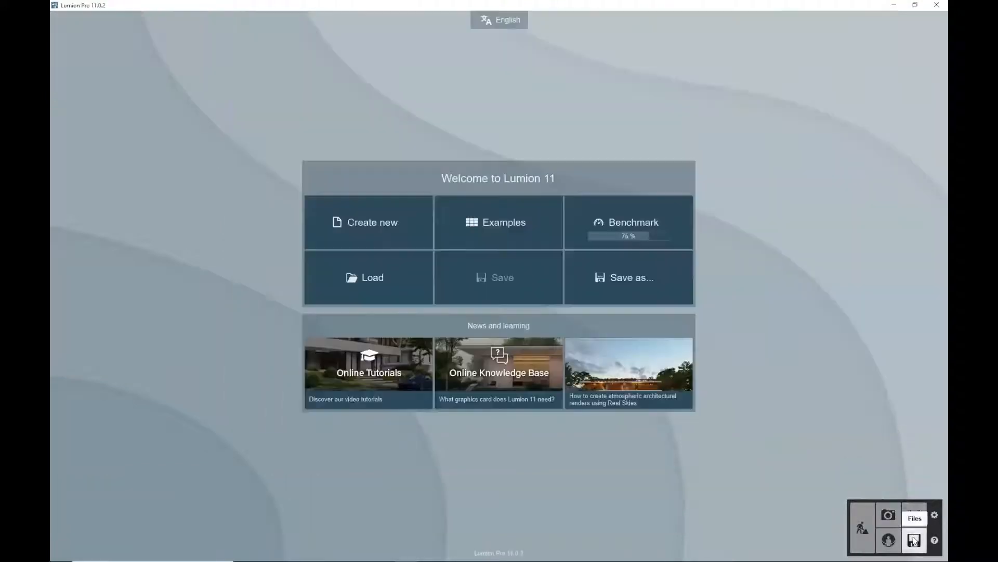
pyautogui.click(392, 282)
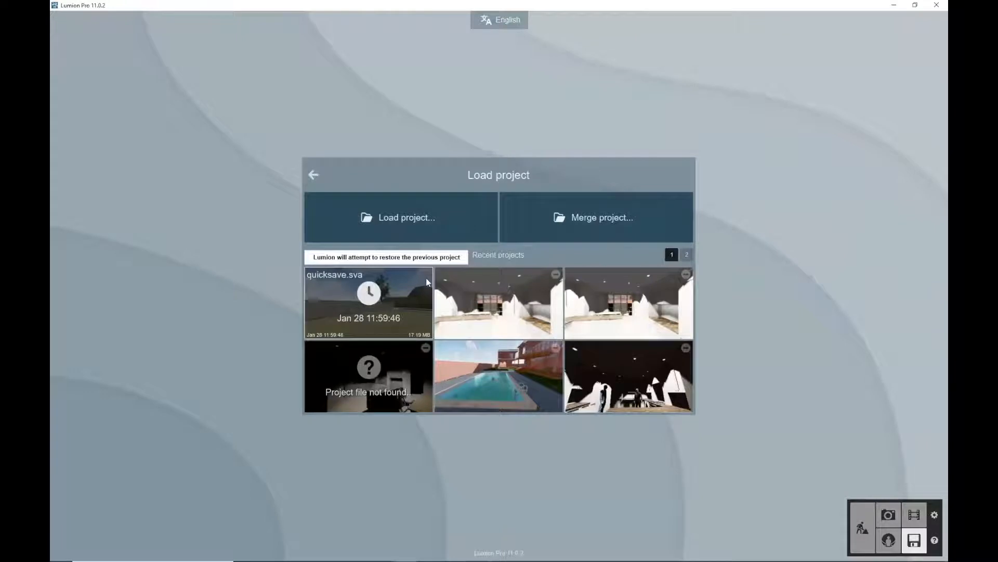
pyautogui.click(503, 305)
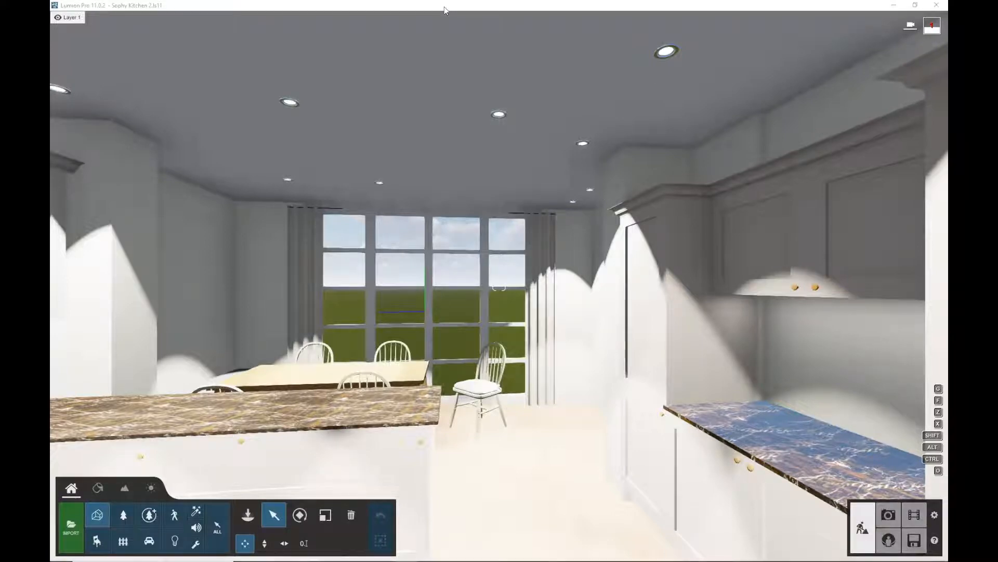
# Place Lumion beside Vectorworks and switch to the 201015 Sophie's 3D plan drawing
pyautogui.moveTo(458, 8); pyautogui.dragTo(948, 78)
pyautogui.click(115, 80)
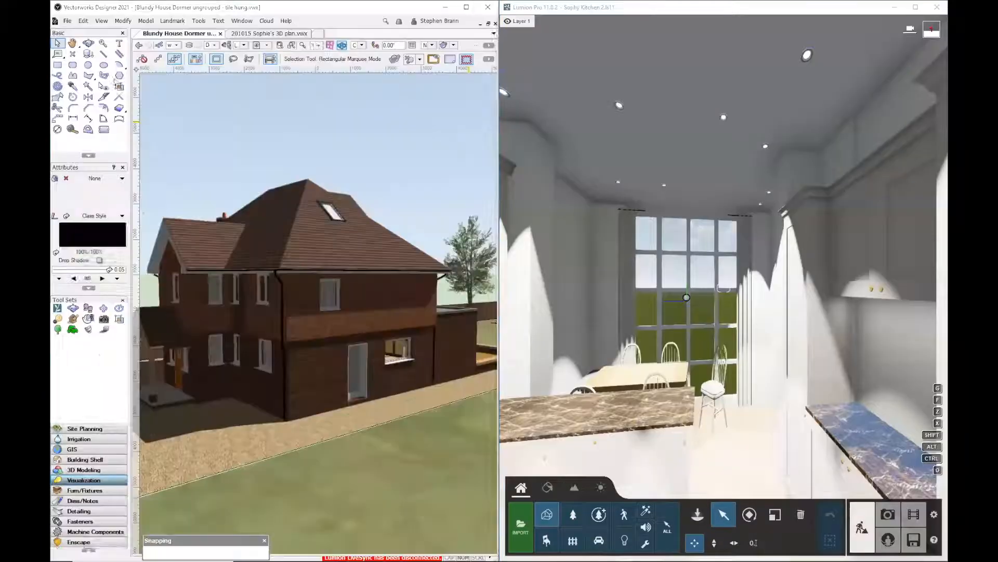
pyautogui.click(256, 34)
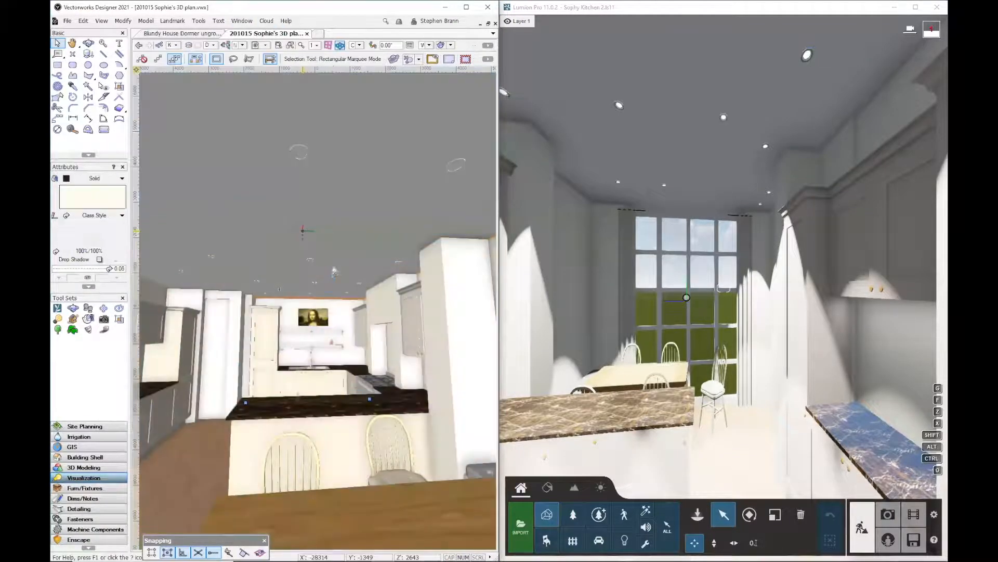
# Maximize Vectorworks and switch to the 3 [Steve Render] sheet layer to view the kitchen render
pyautogui.moveTo(335, 271)
pyautogui.mouseDown(button='middle')
pyautogui.moveTo(337, 219)
pyautogui.moveTo(324, 266)
pyautogui.mouseUp(button='middle')
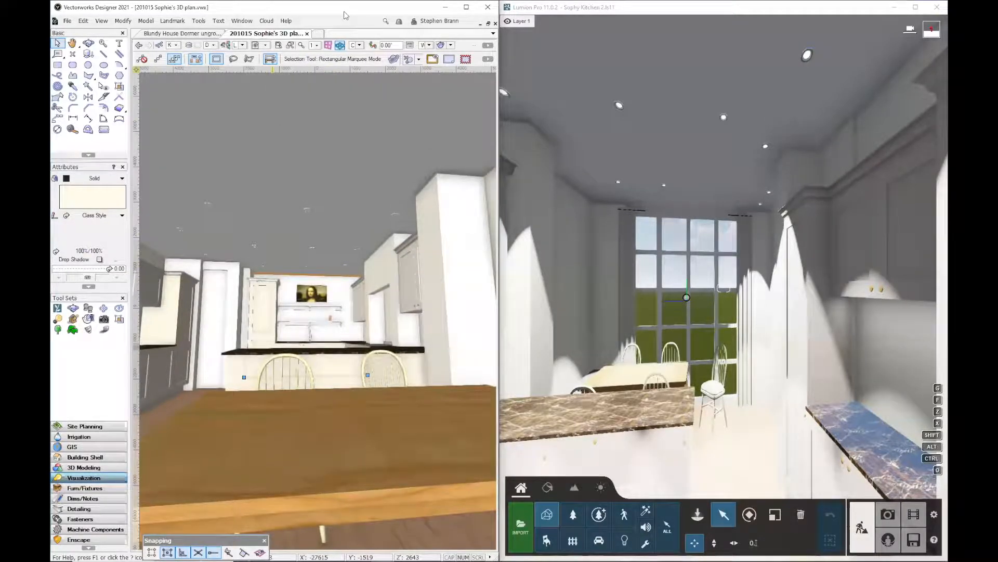
pyautogui.doubleClick(345, 15)
pyautogui.moveTo(527, 236); pyautogui.dragTo(508, 272, button='middle')
pyautogui.scroll(-3, 522, 290)
pyautogui.scroll(3, 491, 289)
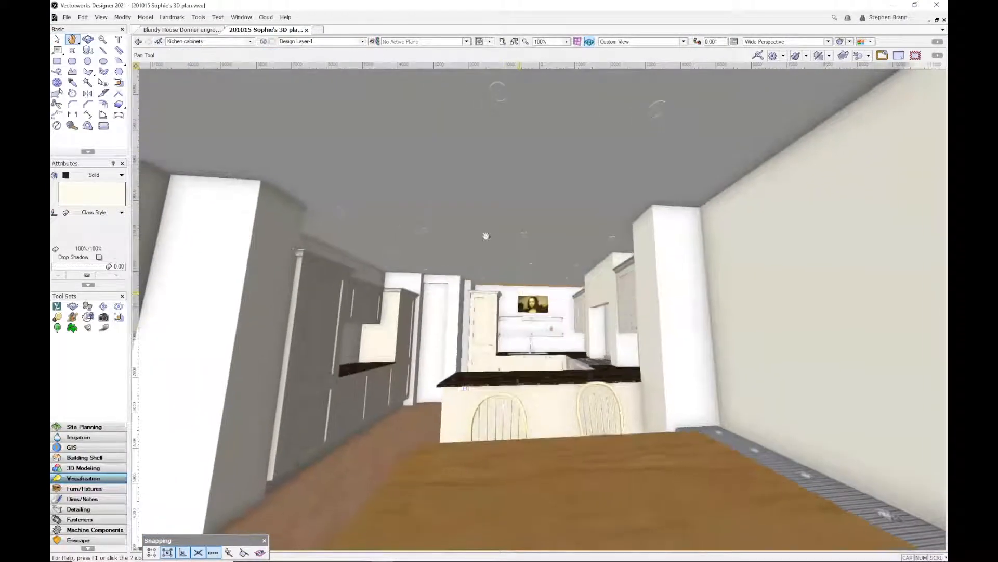
pyautogui.click(332, 42)
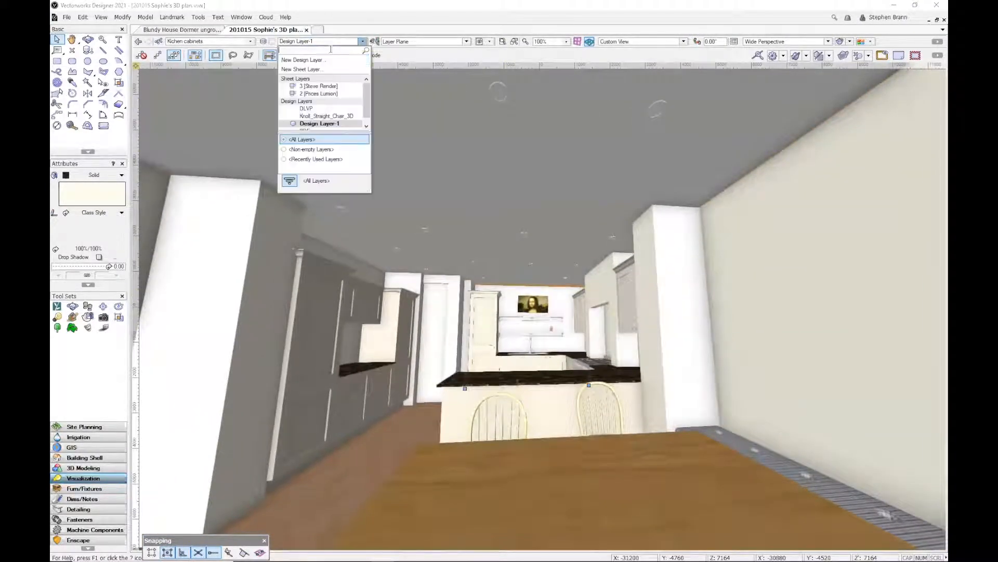
pyautogui.click(320, 86)
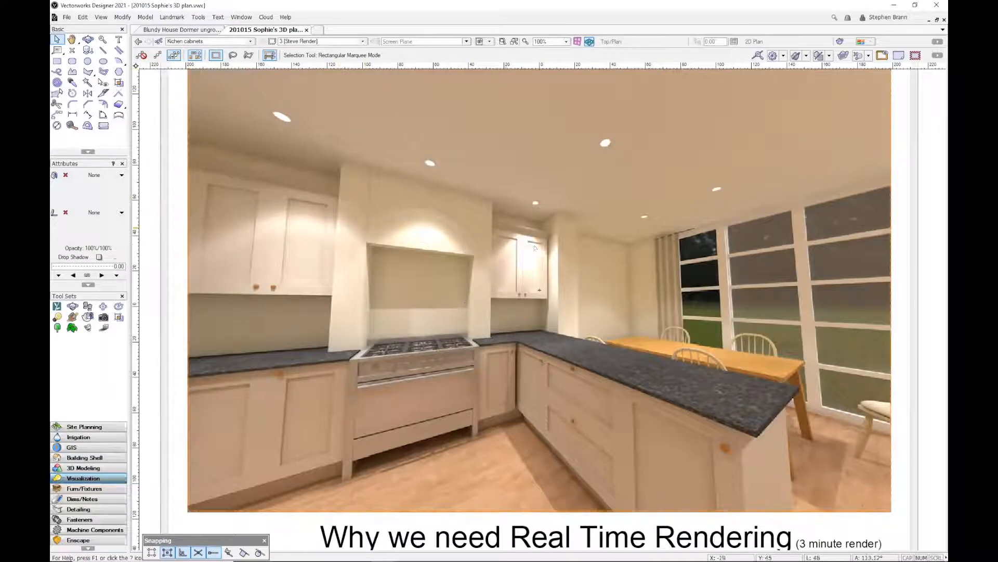
pyautogui.scroll(-1, 535, 248)
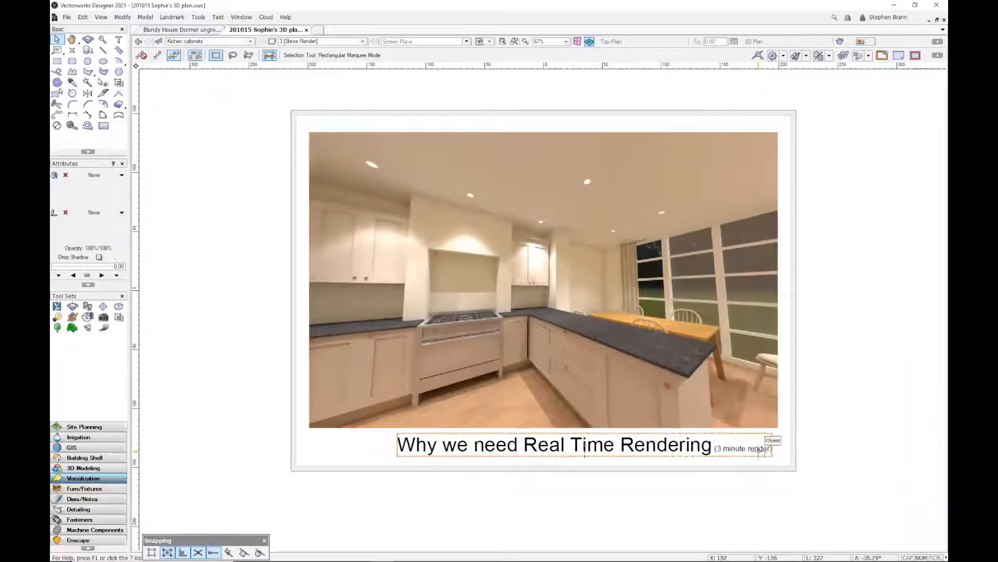
pyautogui.scroll(1, 824, 251)
pyautogui.scroll(-1, 827, 257)
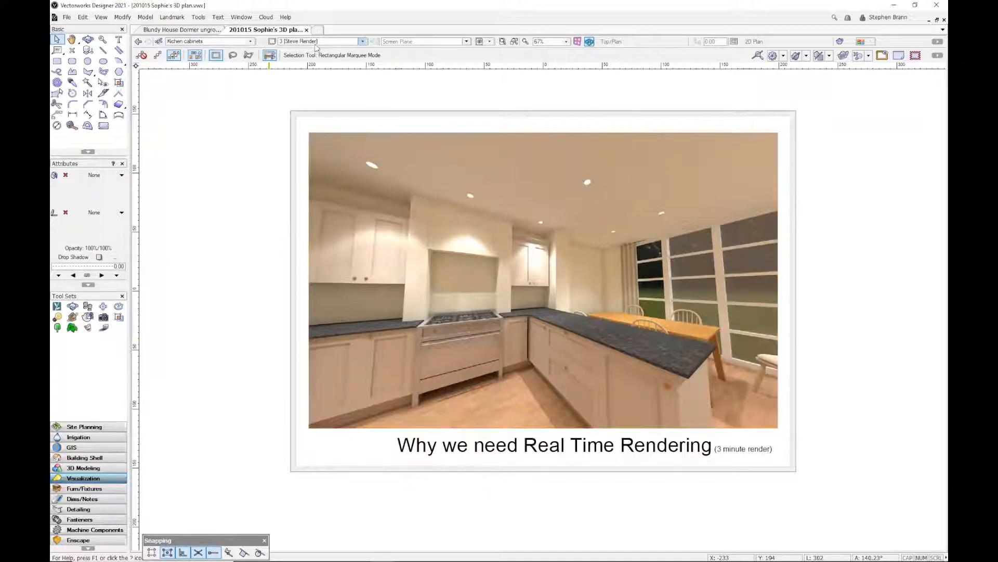
# Restore the 'from table' saved view and start Lumion LiveSync from Vectorworks
pyautogui.click(489, 42)
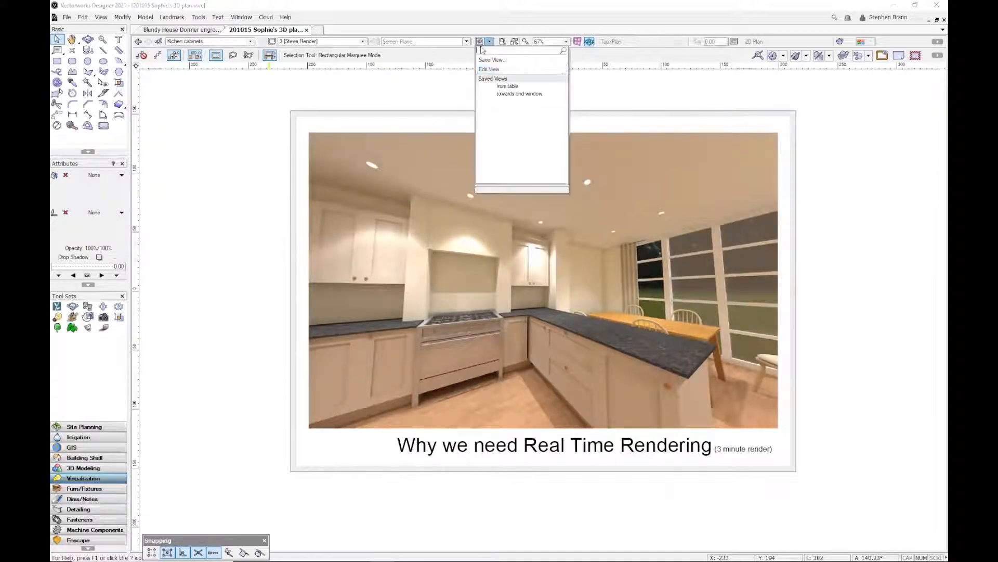
pyautogui.click(505, 86)
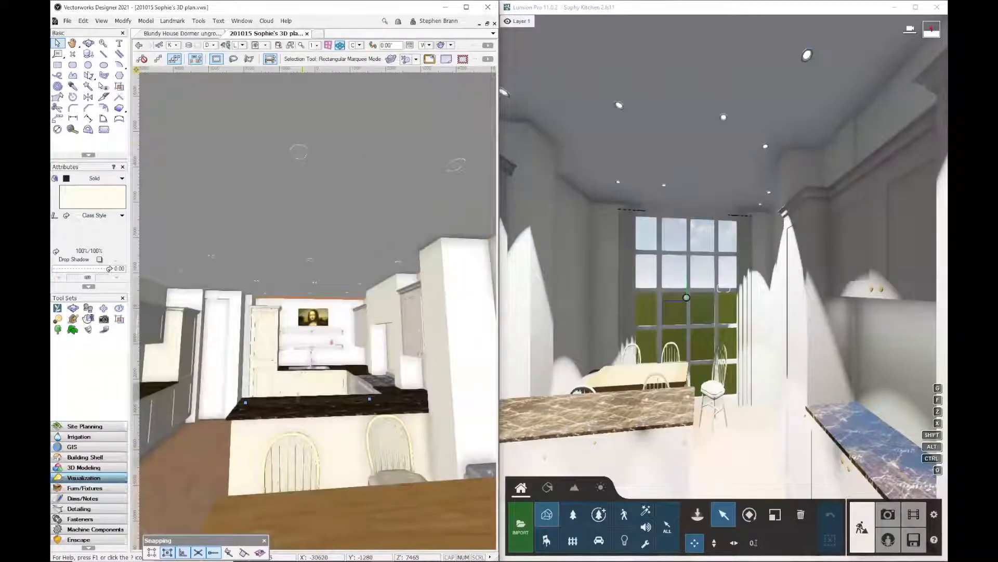
pyautogui.click(58, 307)
pyautogui.click(162, 58)
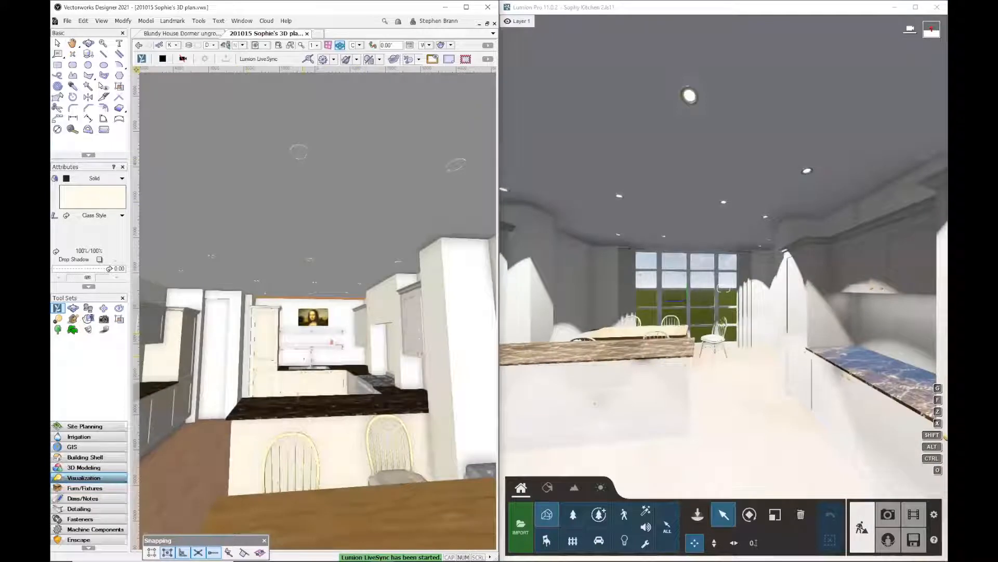
# Navigate the Vectorworks 3D view around the kitchen sink wall while comparing the synced Lumion view
pyautogui.scroll(-3, 305, 356)
pyautogui.scroll(2, 305, 356)
pyautogui.scroll(4, 305, 356)
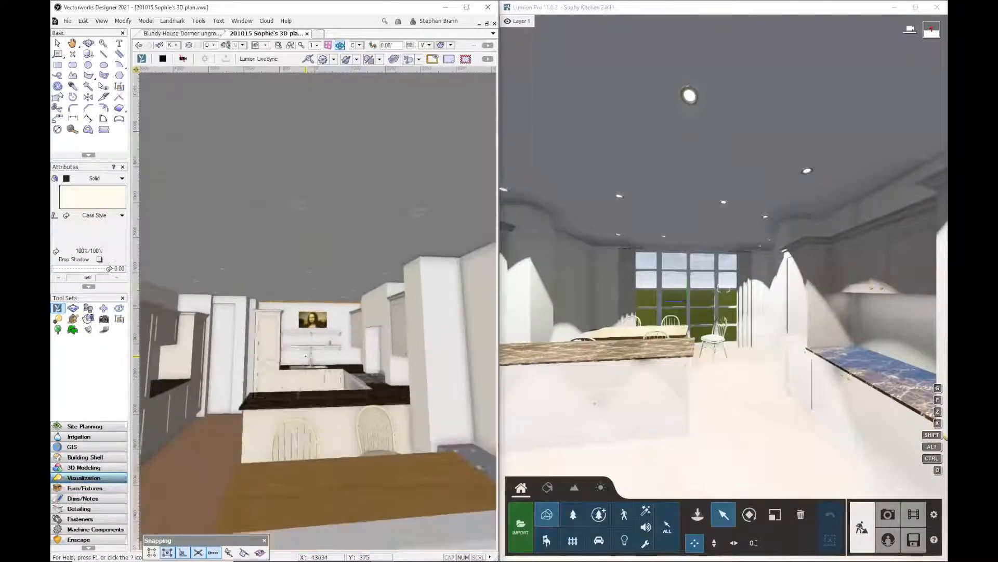
pyautogui.scroll(3, 299, 347)
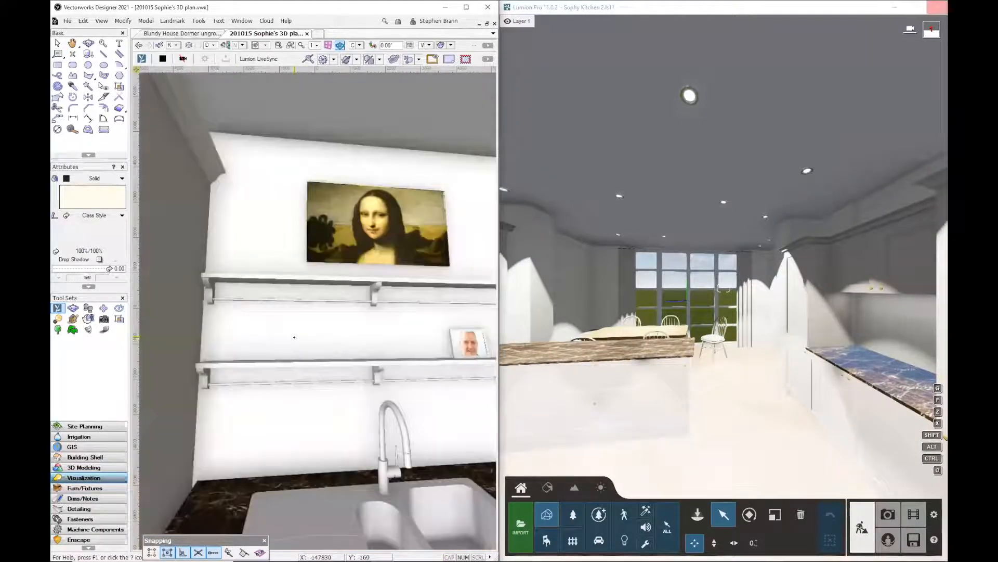
pyautogui.scroll(-4, 294, 344)
pyautogui.scroll(3, 294, 344)
pyautogui.moveTo(296, 366)
pyautogui.mouseDown(button='middle')
pyautogui.moveTo(298, 374)
pyautogui.moveTo(302, 349)
pyautogui.moveTo(326, 341)
pyautogui.moveTo(301, 348)
pyautogui.moveTo(300, 363)
pyautogui.mouseUp(button='middle')
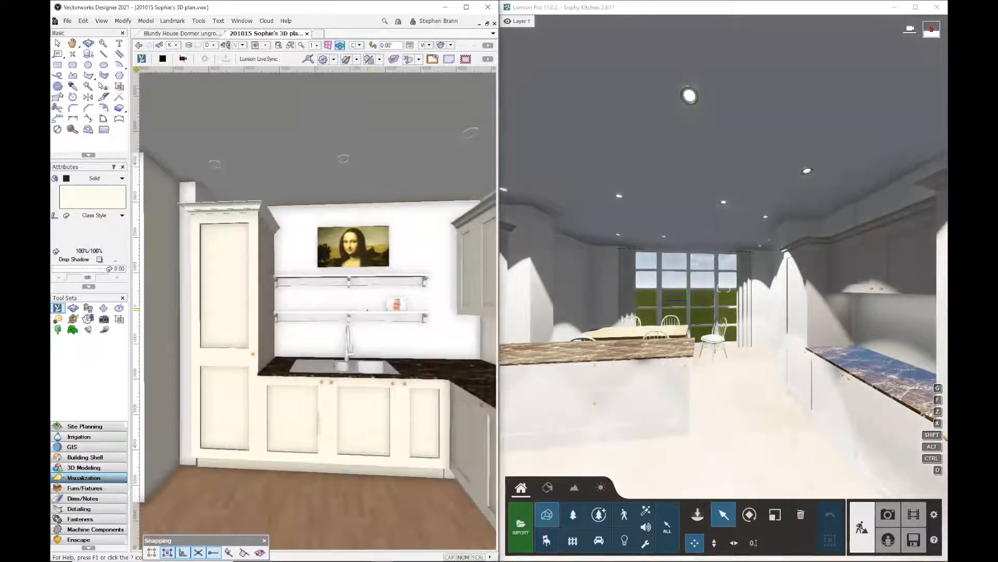
pyautogui.scroll(-1, 367, 310)
pyautogui.scroll(1, 368, 310)
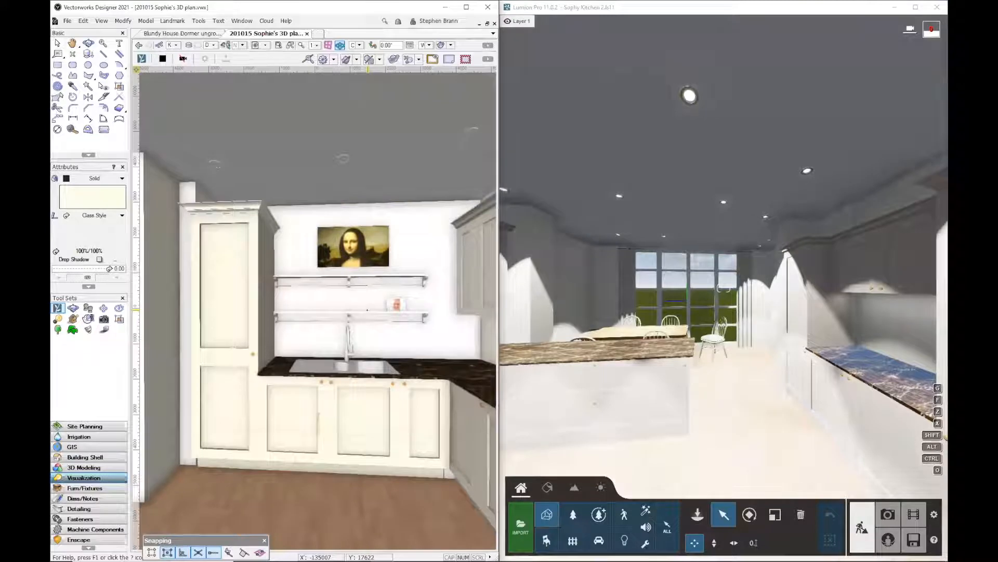
pyautogui.scroll(-2, 368, 310)
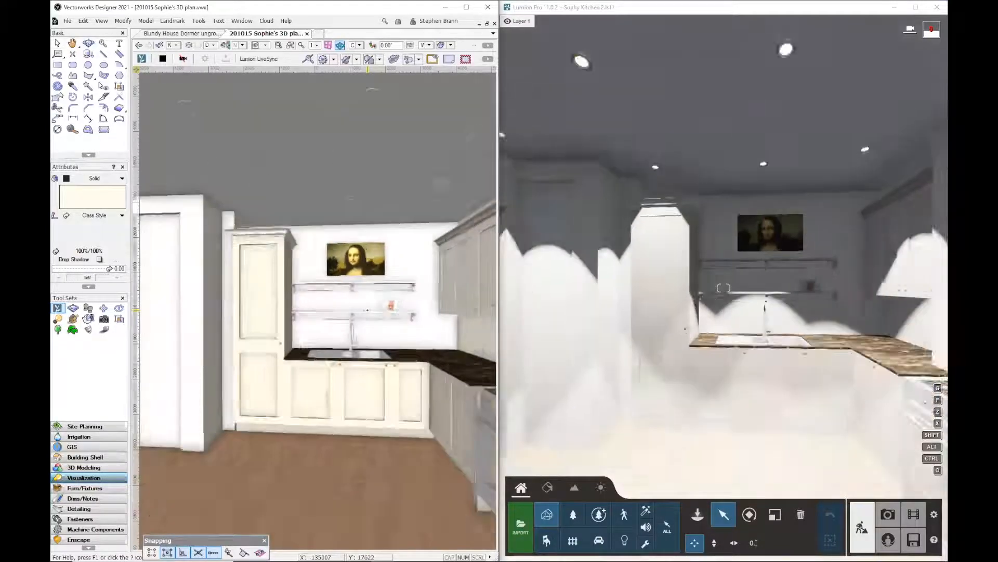
pyautogui.scroll(-1, 368, 310)
pyautogui.scroll(2, 367, 310)
pyautogui.scroll(-2, 368, 310)
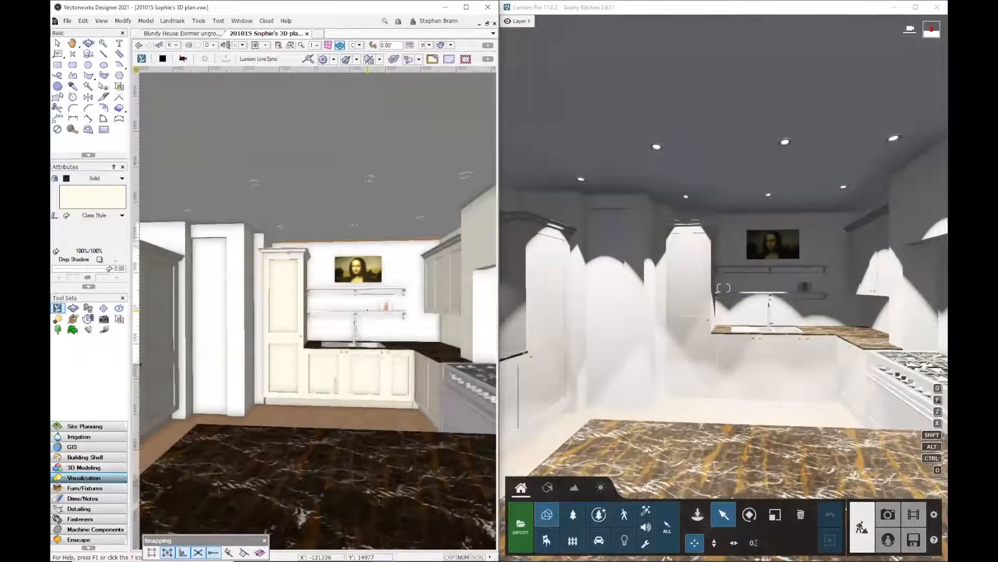
pyautogui.scroll(2, 368, 310)
pyautogui.scroll(-2, 367, 310)
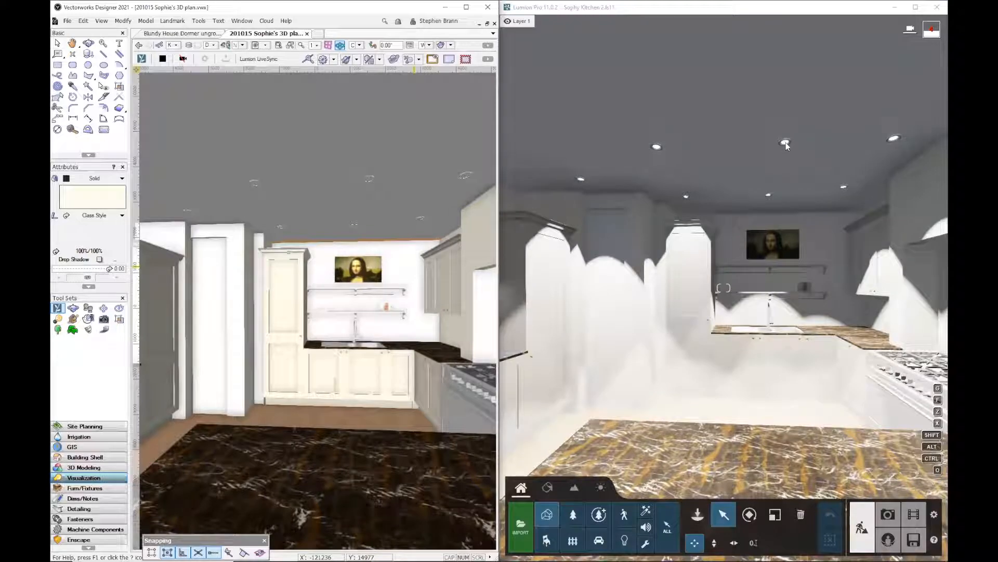
# Maximize Lumion and select a ceiling spotlight to inspect its light properties, then deselect it
pyautogui.doubleClick(765, 7)
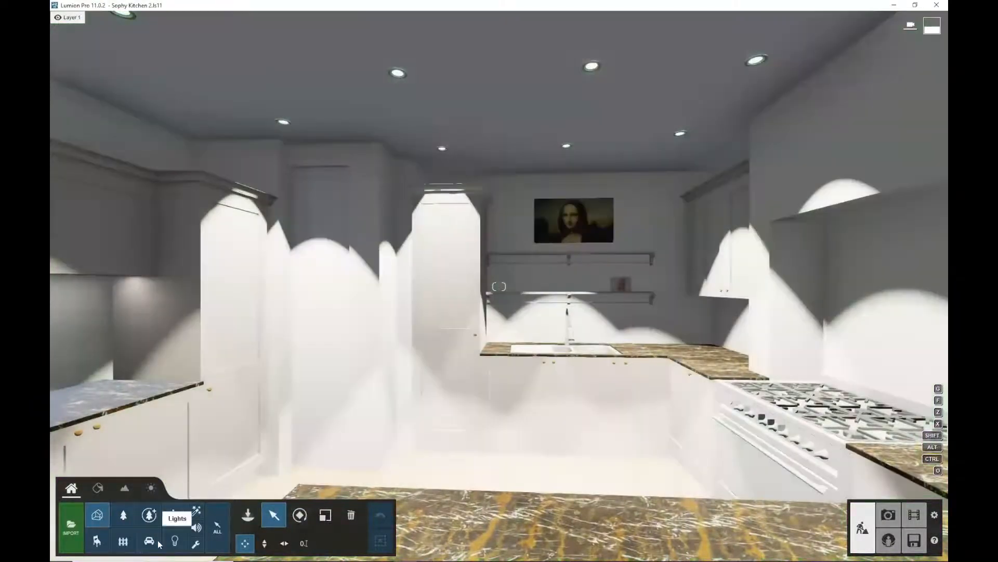
pyautogui.click(175, 541)
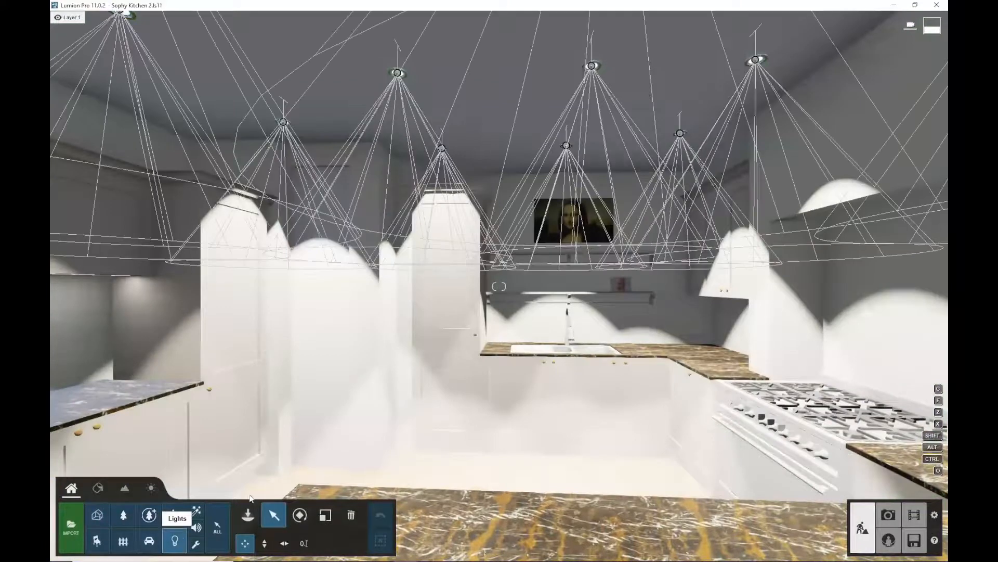
pyautogui.click(591, 66)
pyautogui.moveTo(809, 149)
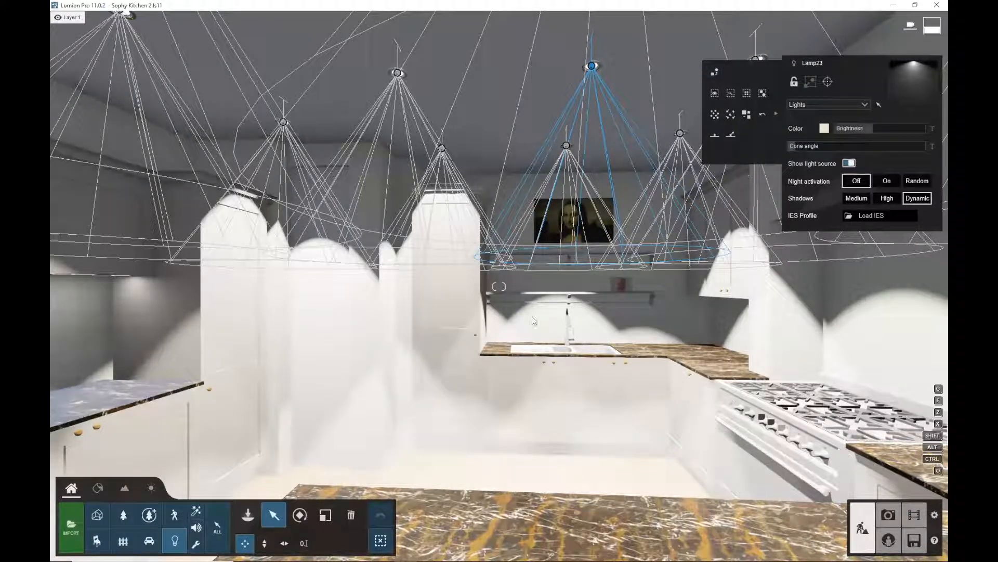
pyautogui.click(150, 542)
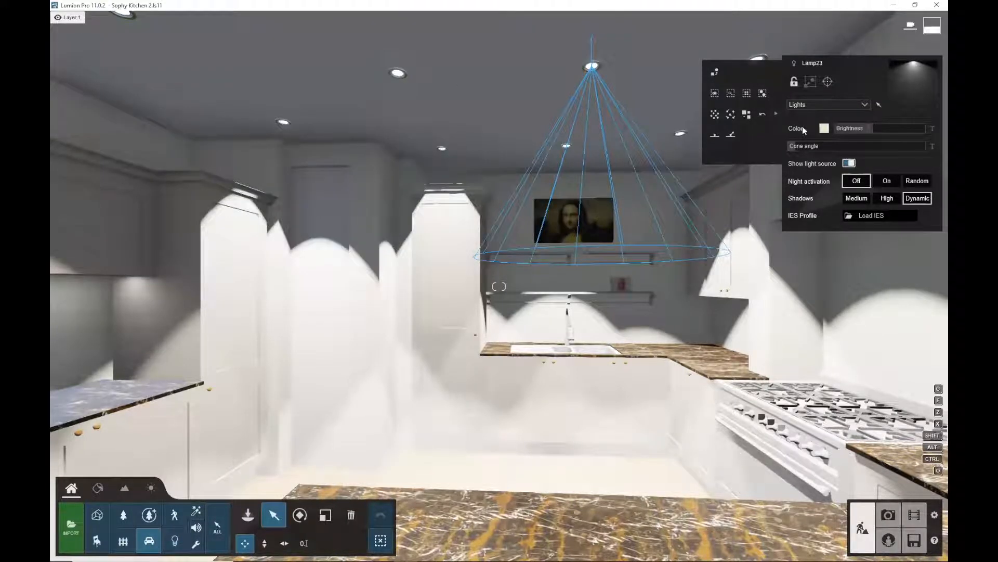
pyautogui.click(381, 540)
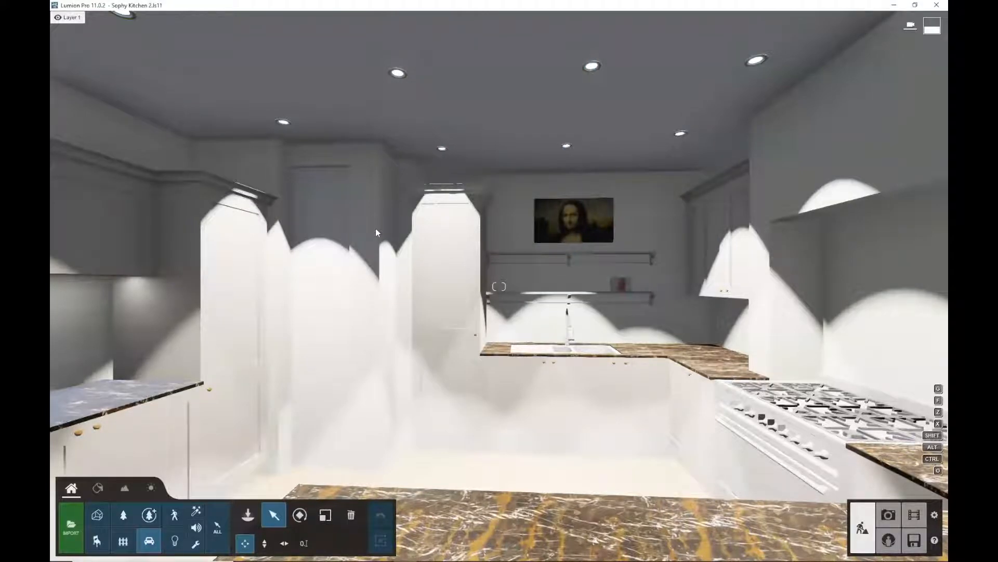
# Switch to photo mode and remove the Sun effect from the 2 - Photo custom style
pyautogui.moveTo(512, 225)
pyautogui.mouseDown(button='right')
pyautogui.moveTo(529, 213)
pyautogui.moveTo(476, 249)
pyautogui.moveTo(392, 240)
pyautogui.mouseUp(button='right')
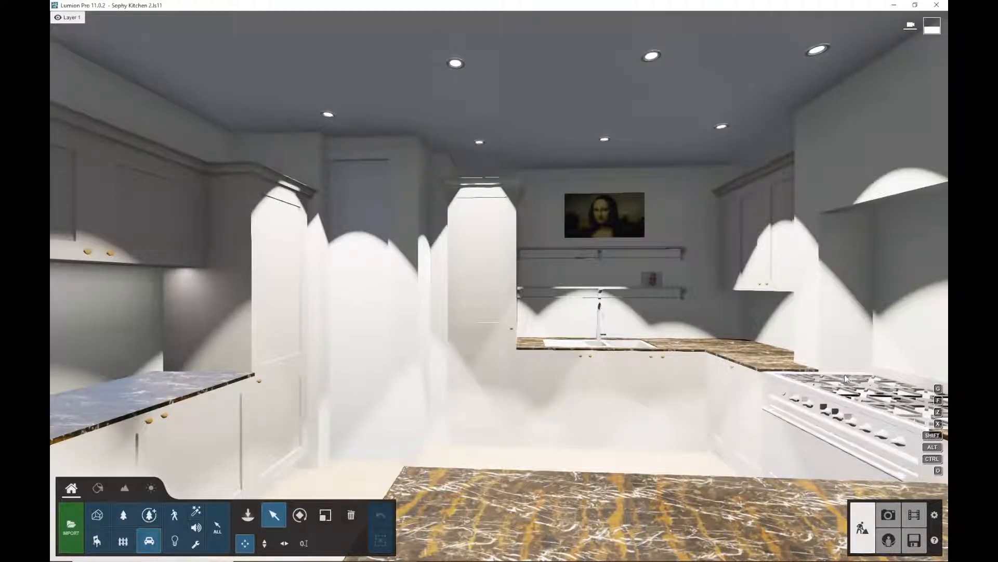
pyautogui.click(887, 515)
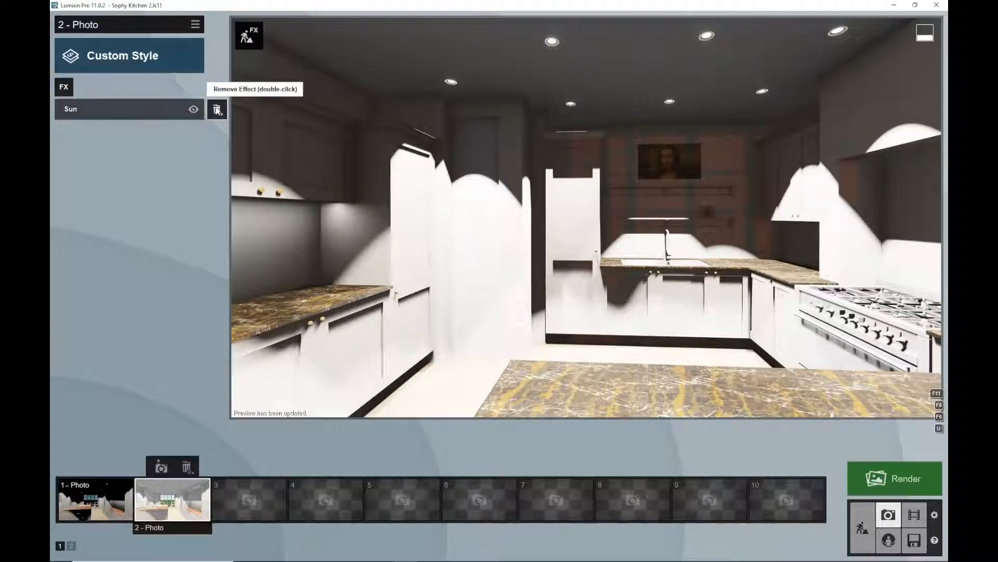
pyautogui.doubleClick(218, 110)
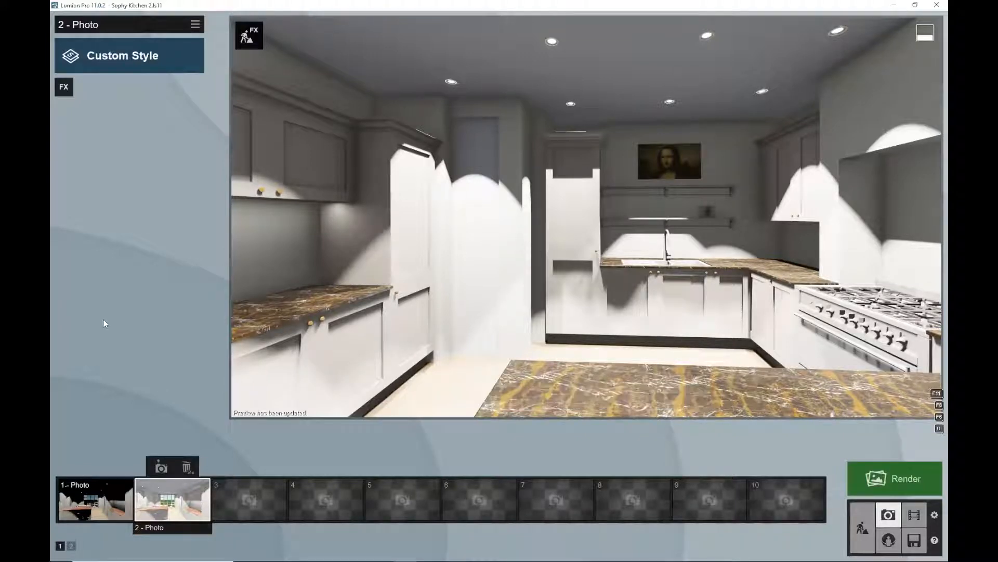
# Select 1 - Photo and adjust its Lens Flare streak count and master brightness settings
pyautogui.click(109, 497)
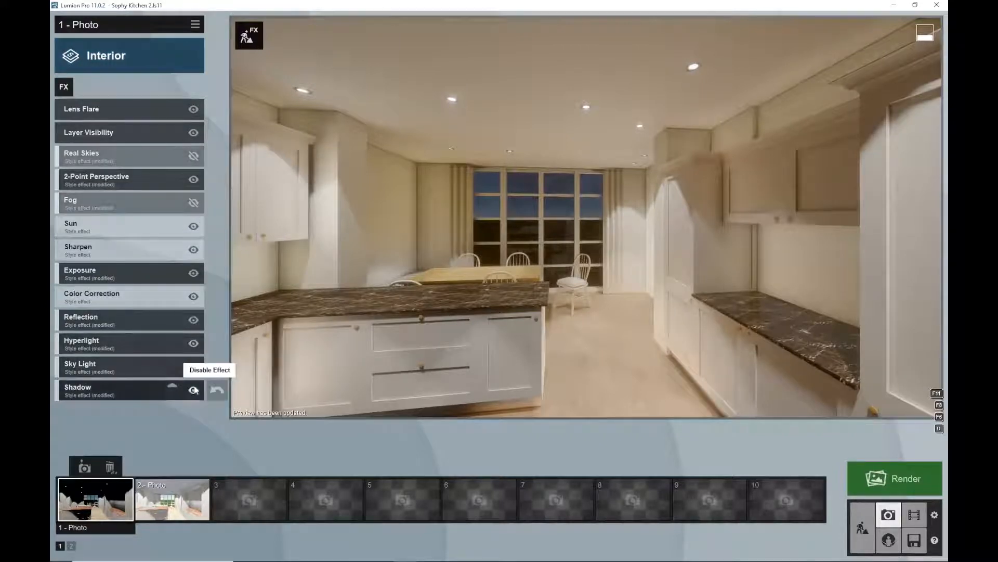
pyautogui.click(128, 116)
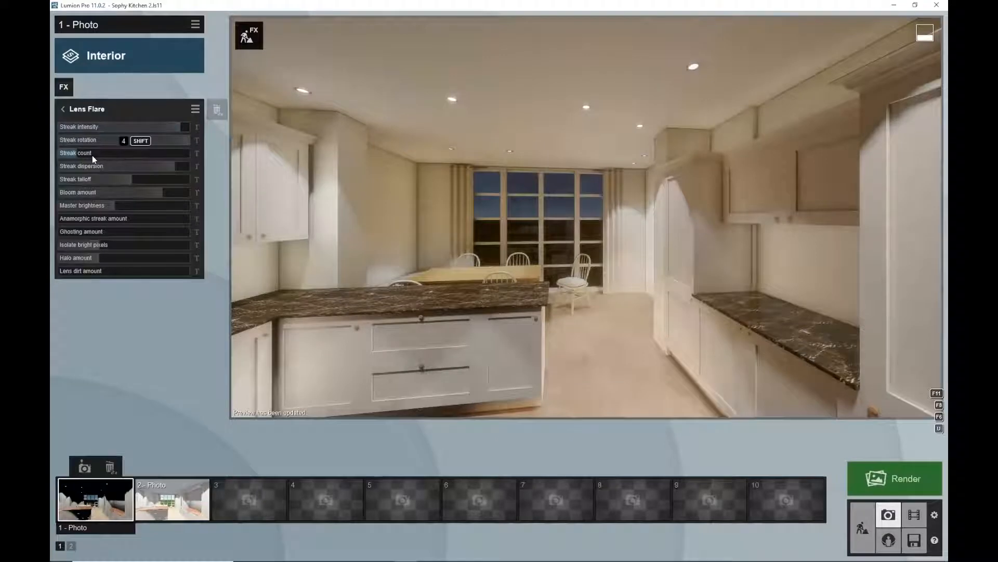
pyautogui.moveTo(77, 154); pyautogui.dragTo(64, 149)
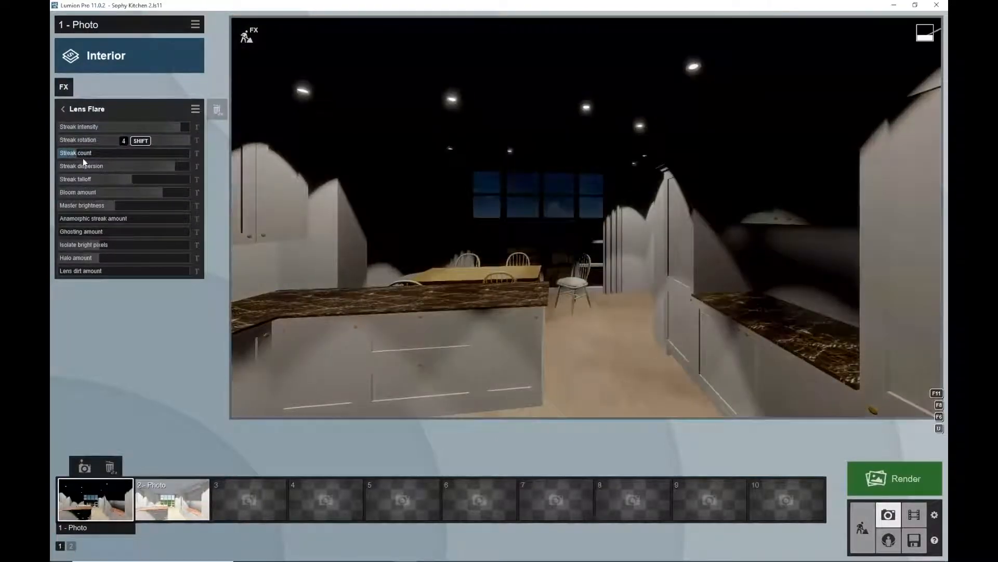
pyautogui.moveTo(109, 207); pyautogui.dragTo(190, 209)
pyautogui.moveTo(148, 204); pyautogui.dragTo(128, 205)
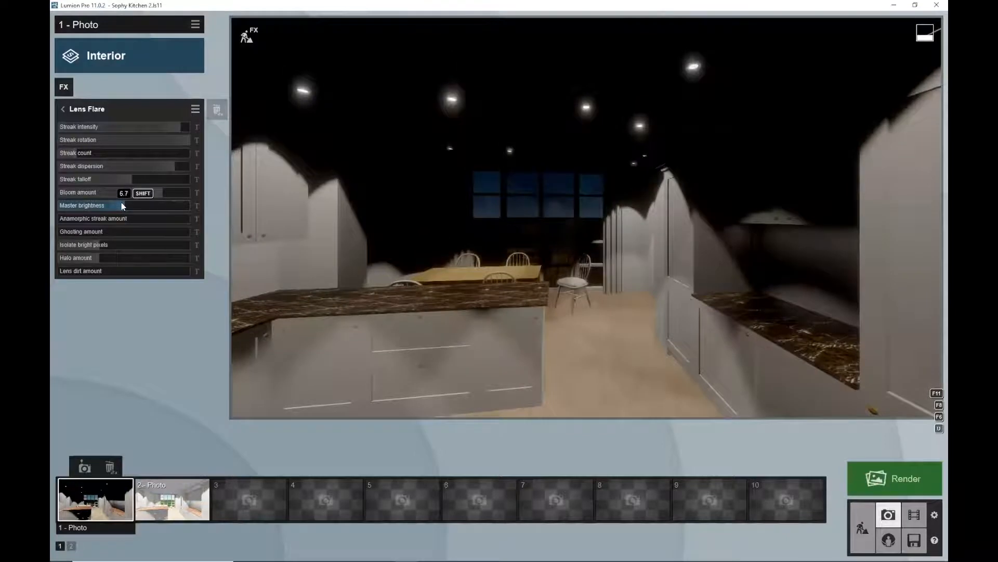
pyautogui.click(63, 87)
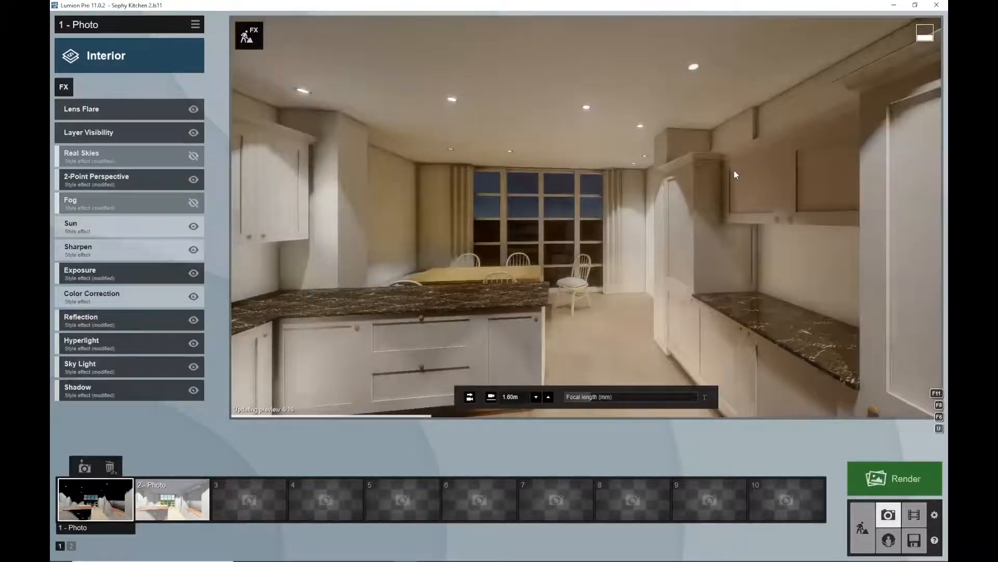
# Reframe the 1 - Photo camera slightly and render the current shot at Desktop 1920x1080 size
pyautogui.press('q')
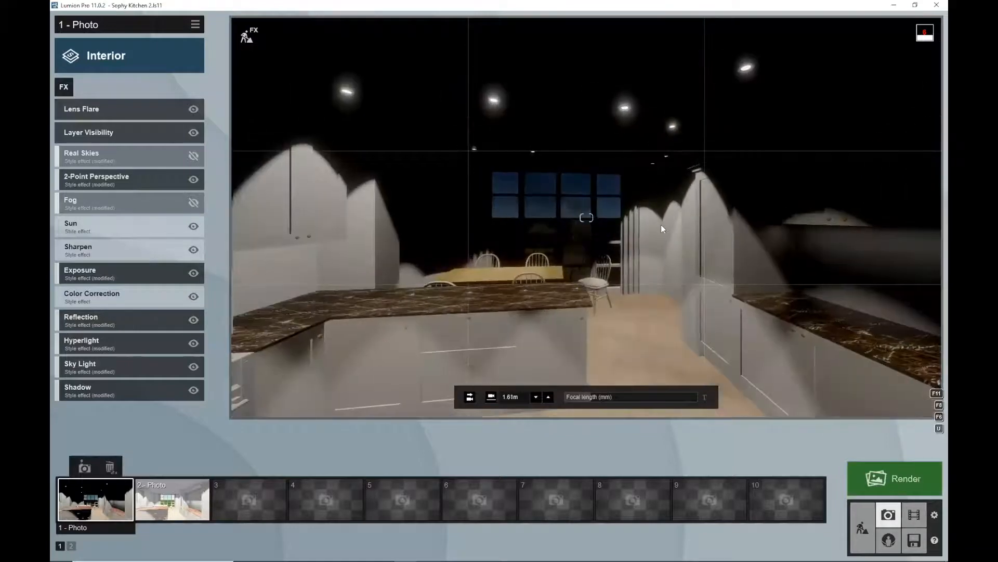
pyautogui.press('e')
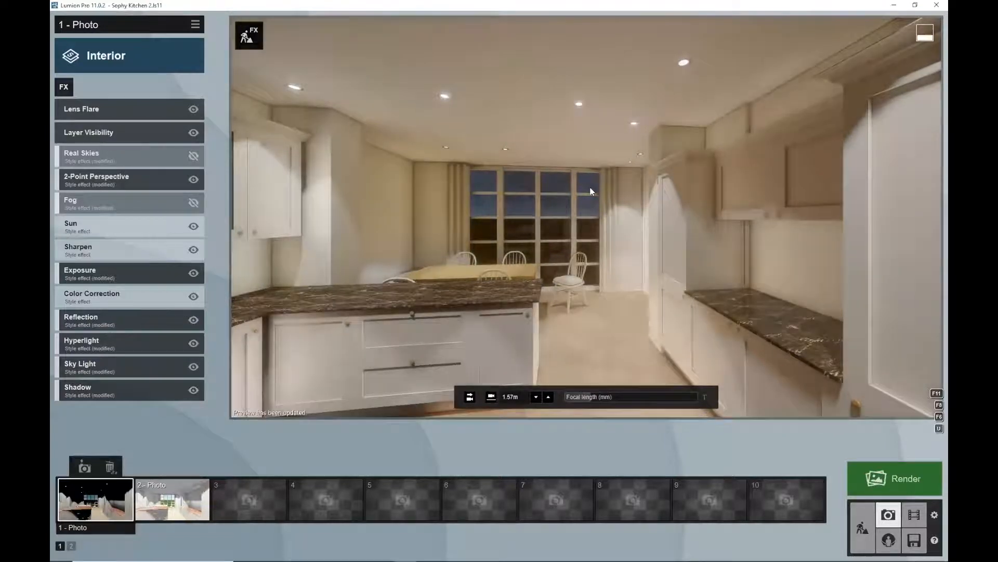
pyautogui.press('w')
pyautogui.press('s')
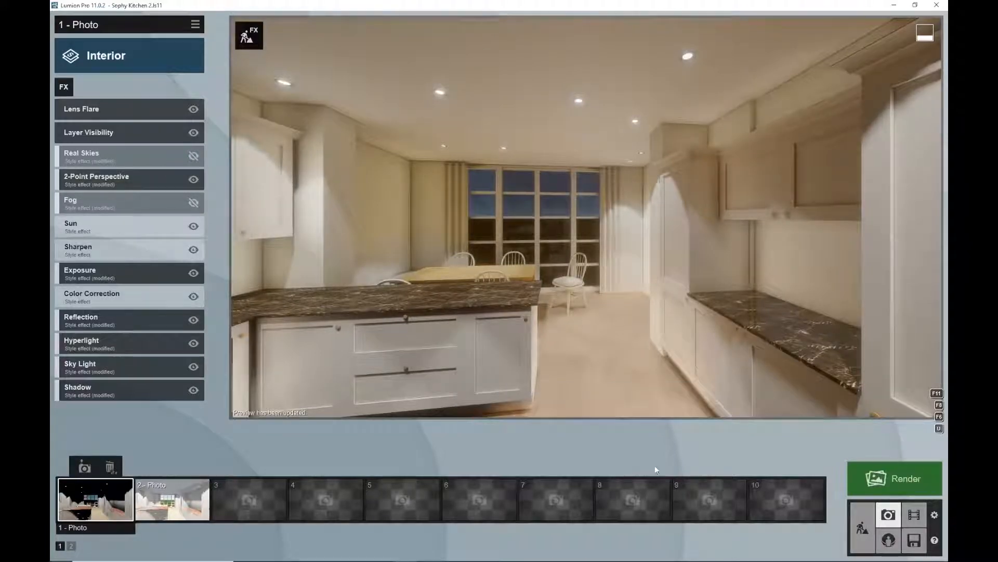
pyautogui.moveTo(763, 464)
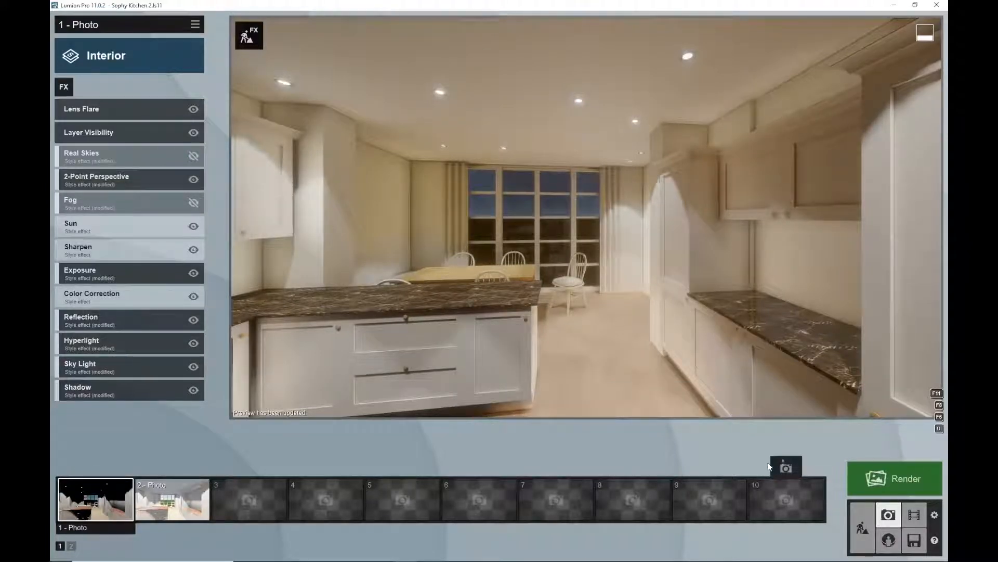
pyautogui.click(898, 477)
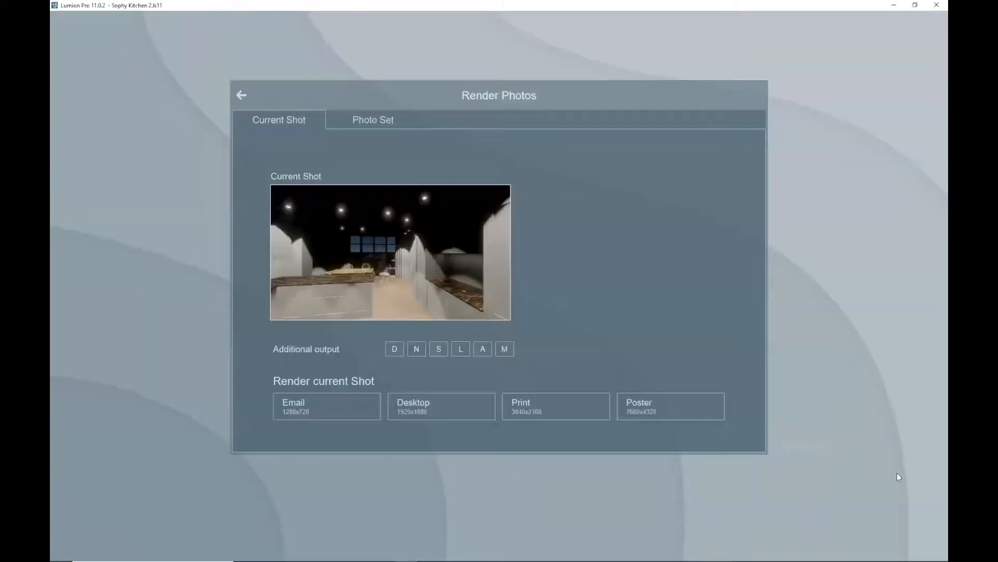
pyautogui.click(471, 409)
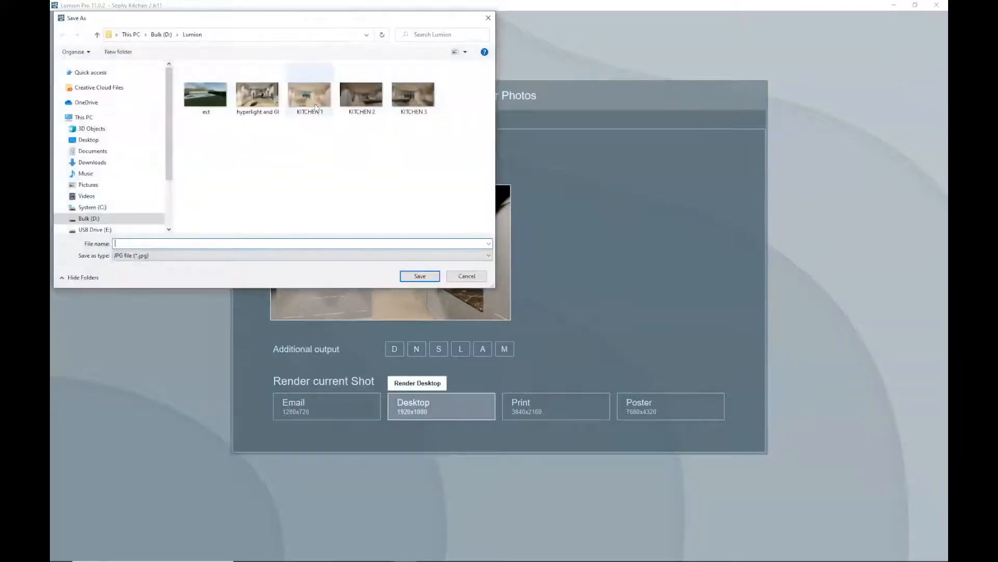
# Save the rendered image as KITCHEN 4 and close the finished rendering
pyautogui.click(413, 95)
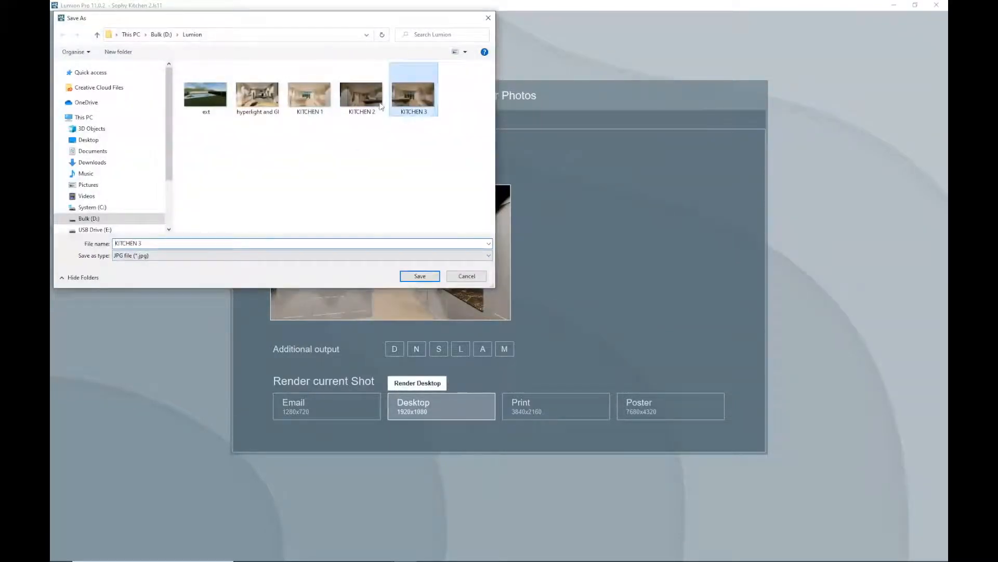
pyautogui.click(144, 242)
pyautogui.click(145, 243)
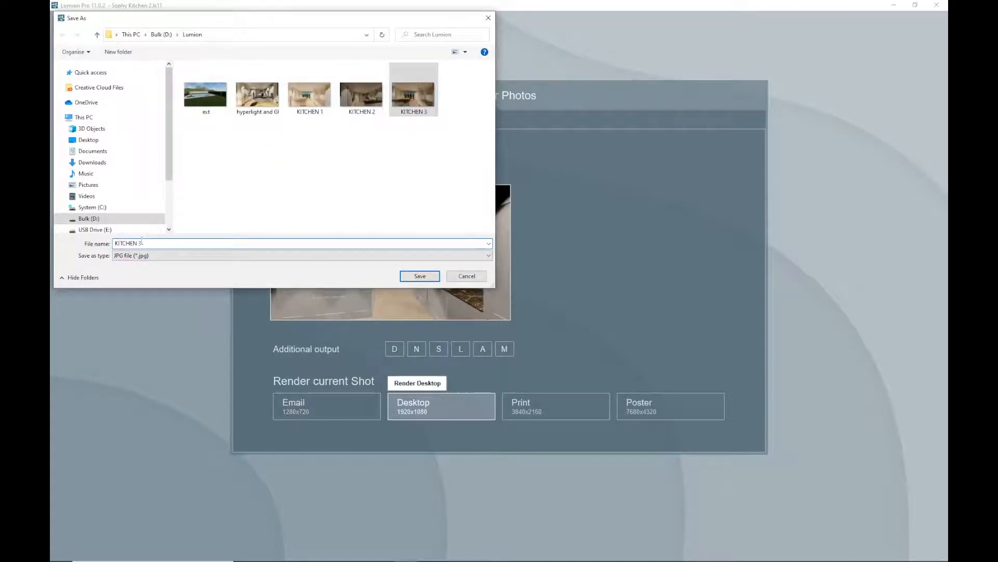
pyautogui.press('BackSpace')
pyautogui.write('4')
pyautogui.click(416, 276)
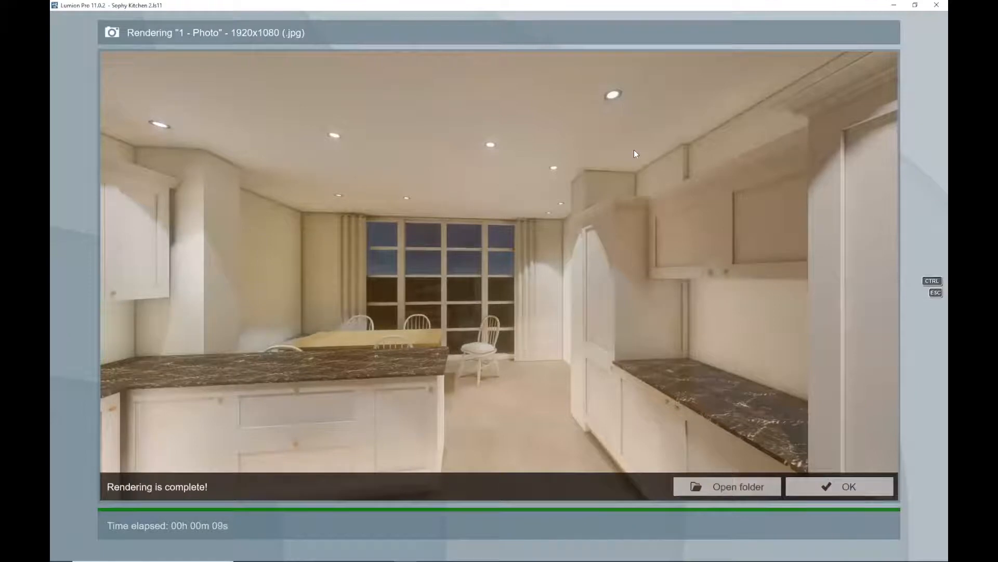
pyautogui.click(841, 486)
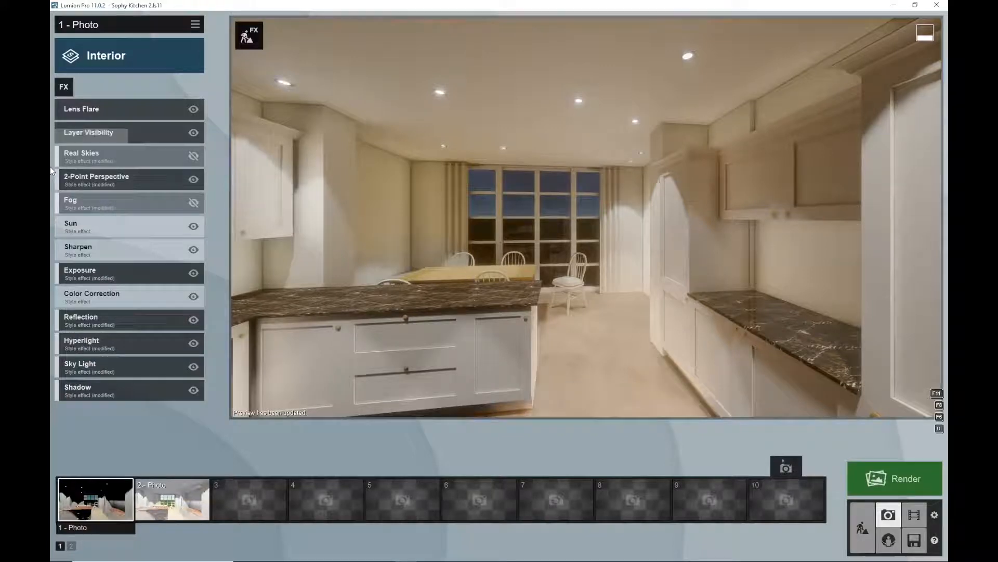
# Return to build mode and place a woman from the People - 3D - Static library beside the window chair
pyautogui.click(63, 89)
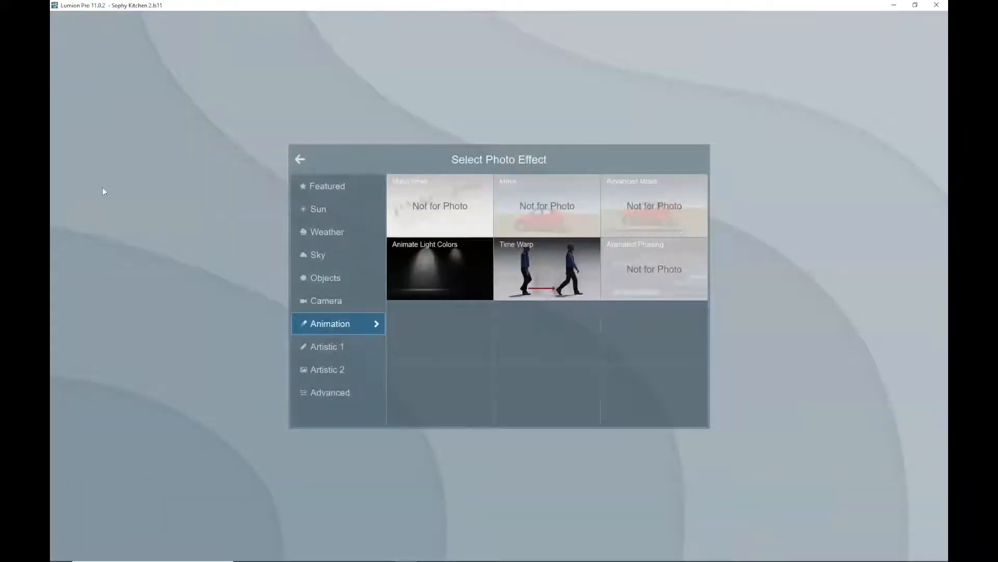
pyautogui.click(300, 159)
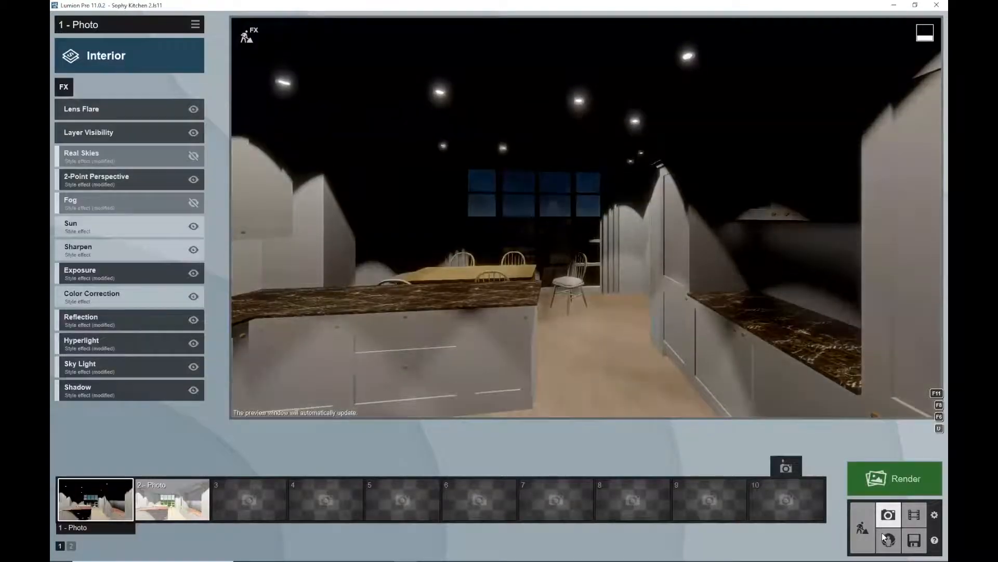
pyautogui.click(863, 529)
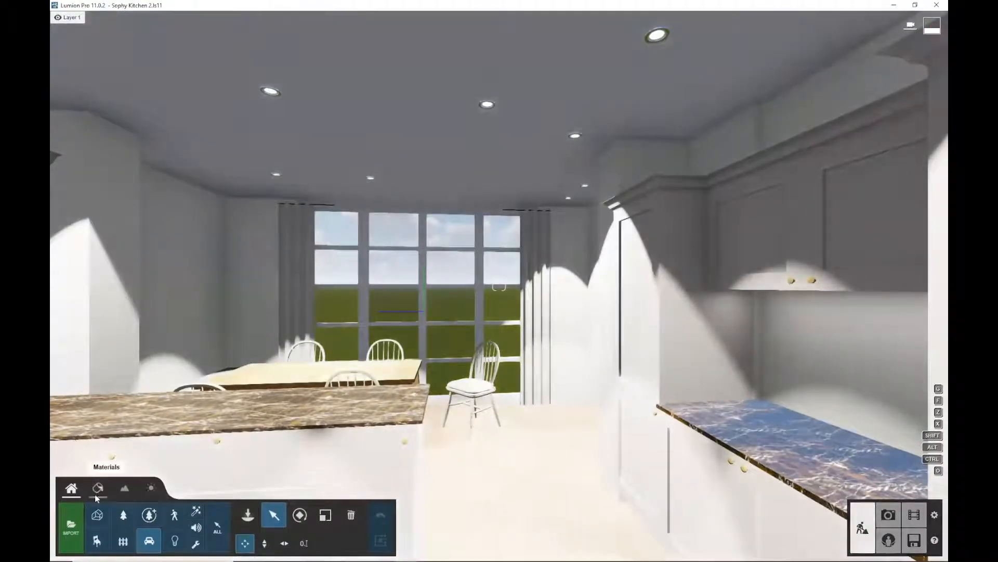
pyautogui.click(174, 515)
pyautogui.click(247, 516)
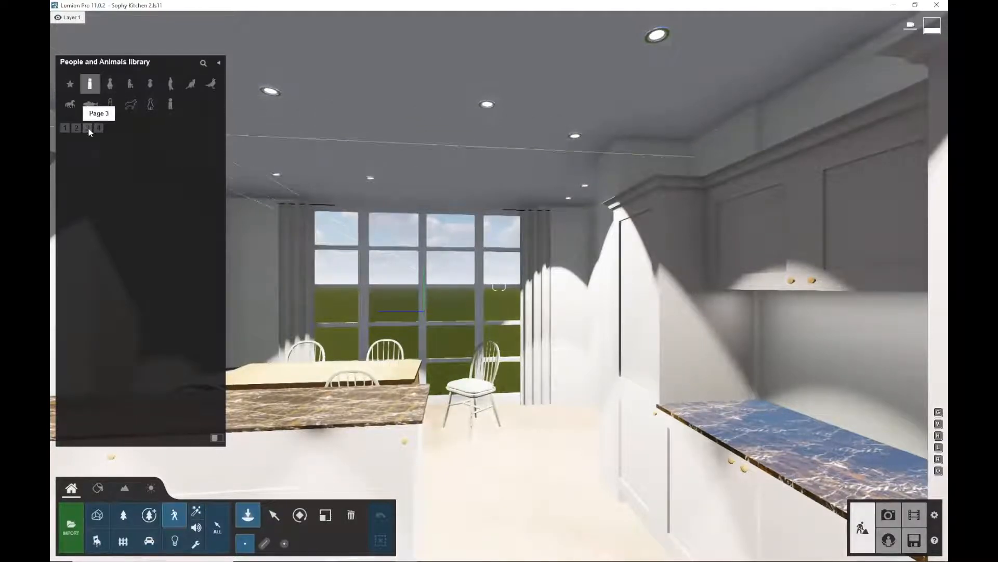
pyautogui.click(173, 84)
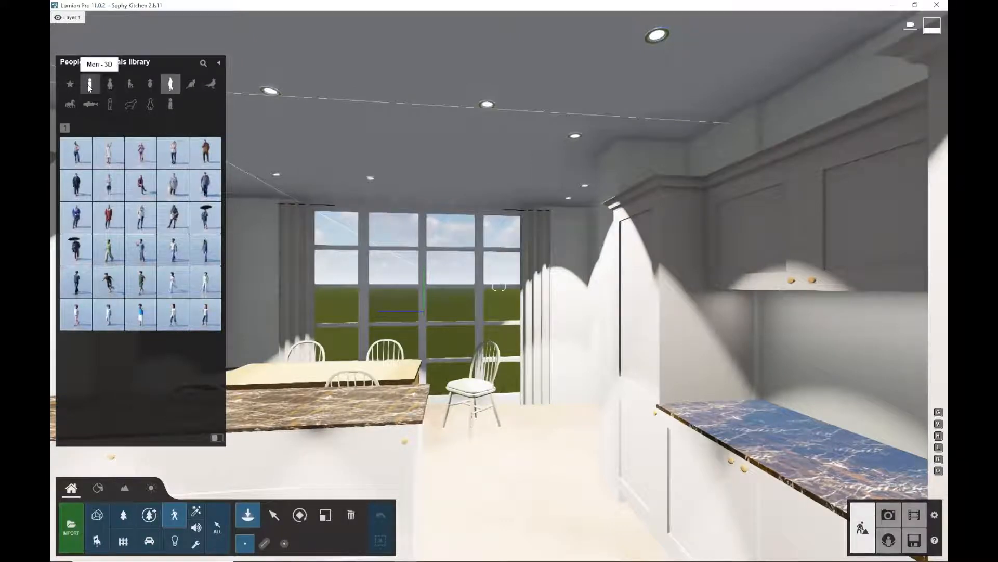
pyautogui.moveTo(143, 159)
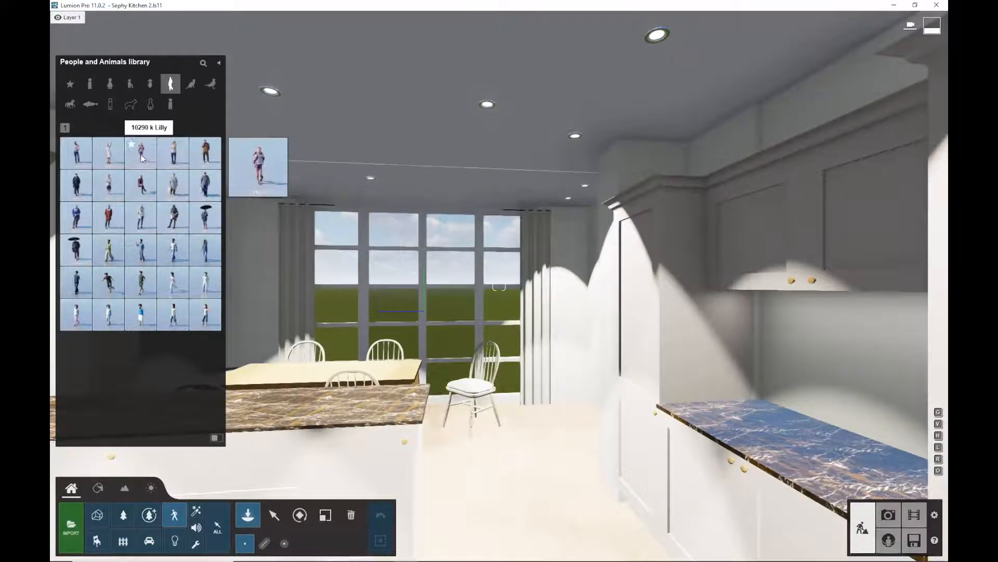
pyautogui.click(174, 153)
pyautogui.click(489, 357)
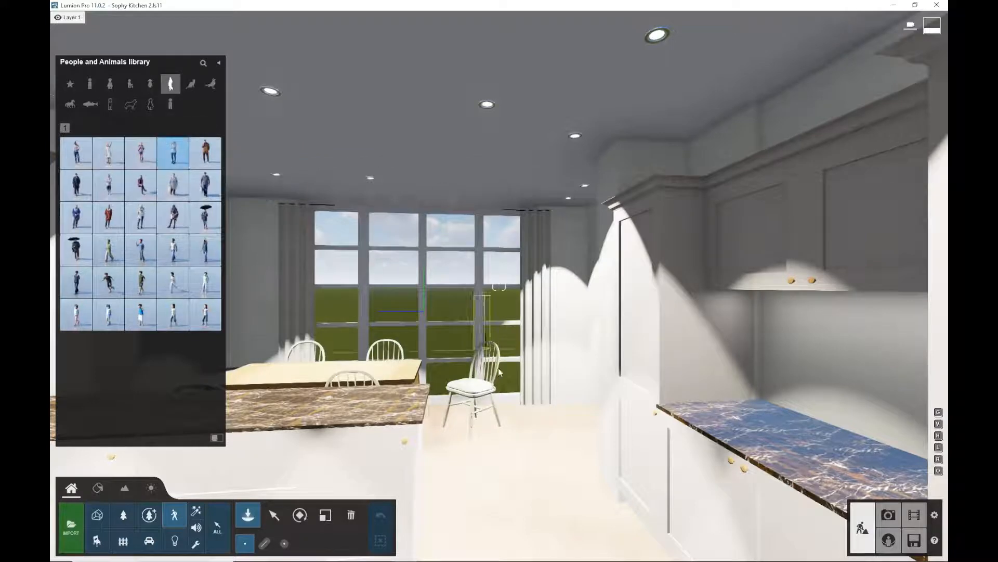
pyautogui.click(541, 498)
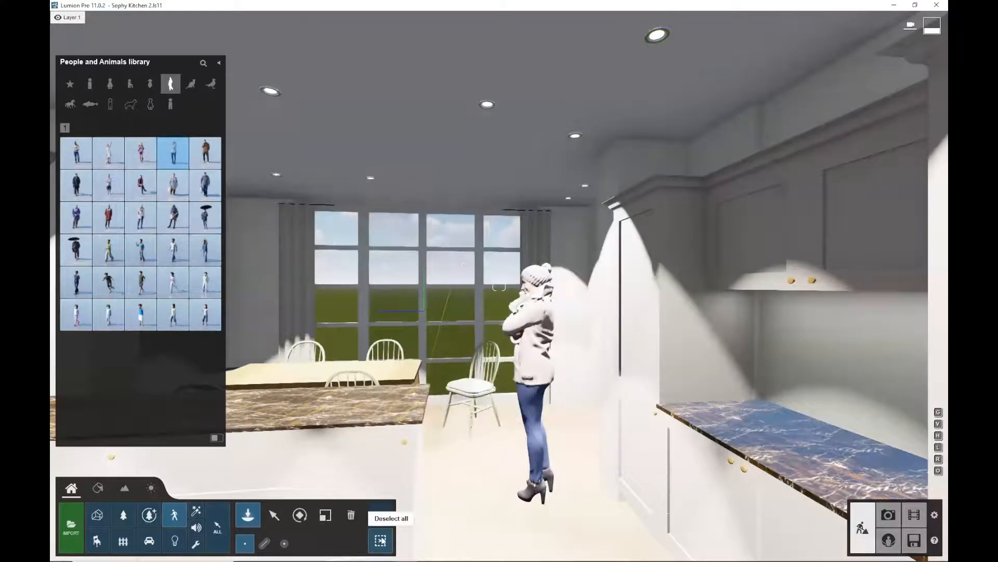
# Select the placed woman and delete her
pyautogui.click(274, 515)
pyautogui.click(536, 495)
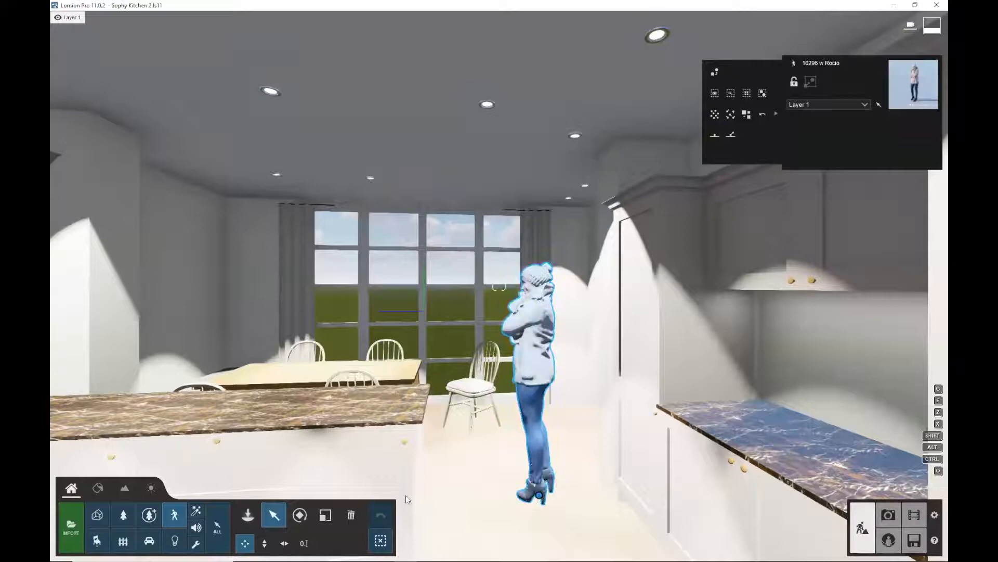
pyautogui.click(351, 514)
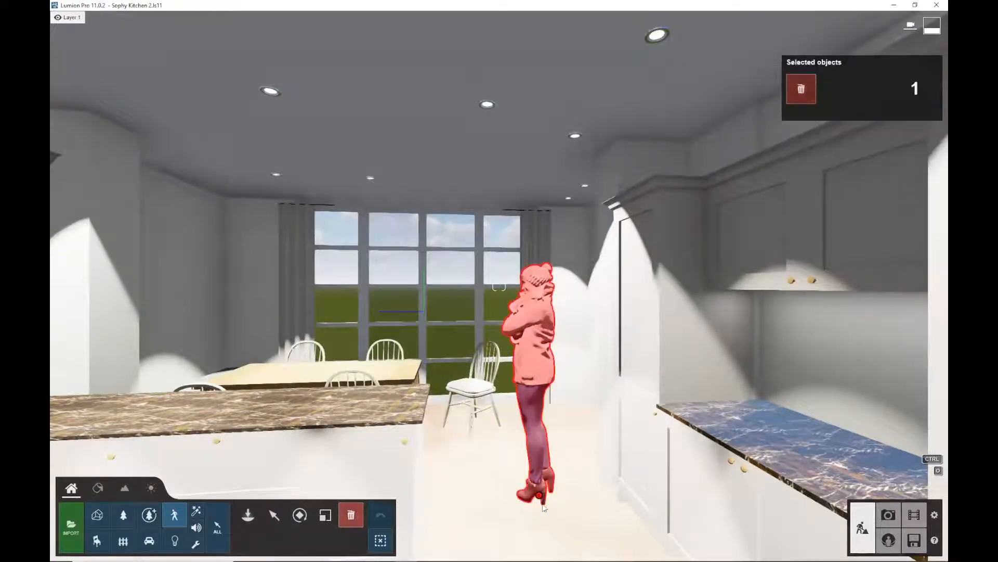
pyautogui.click(540, 495)
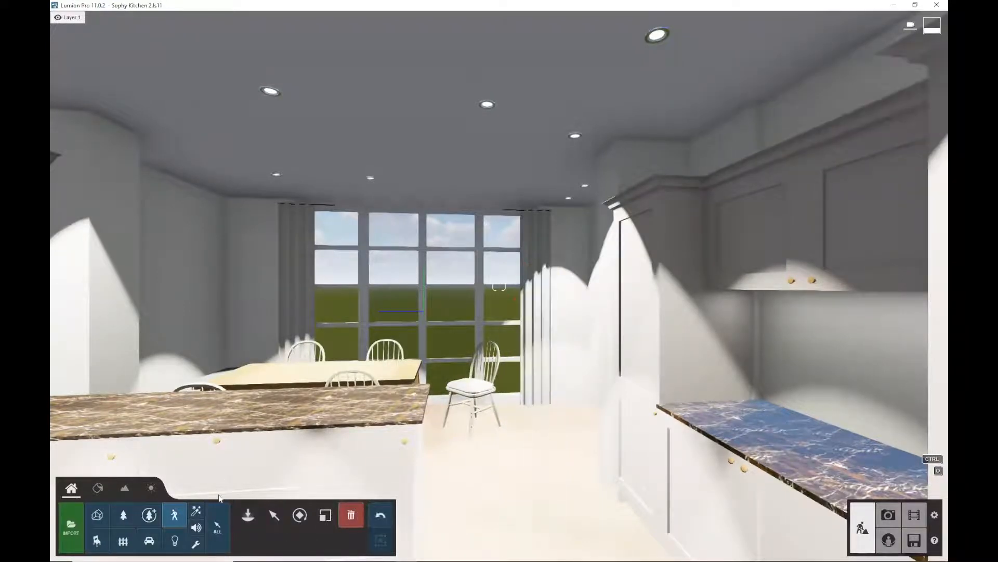
# Place a different woman model from the People library beside the chair, rotating her before placing
pyautogui.click(248, 515)
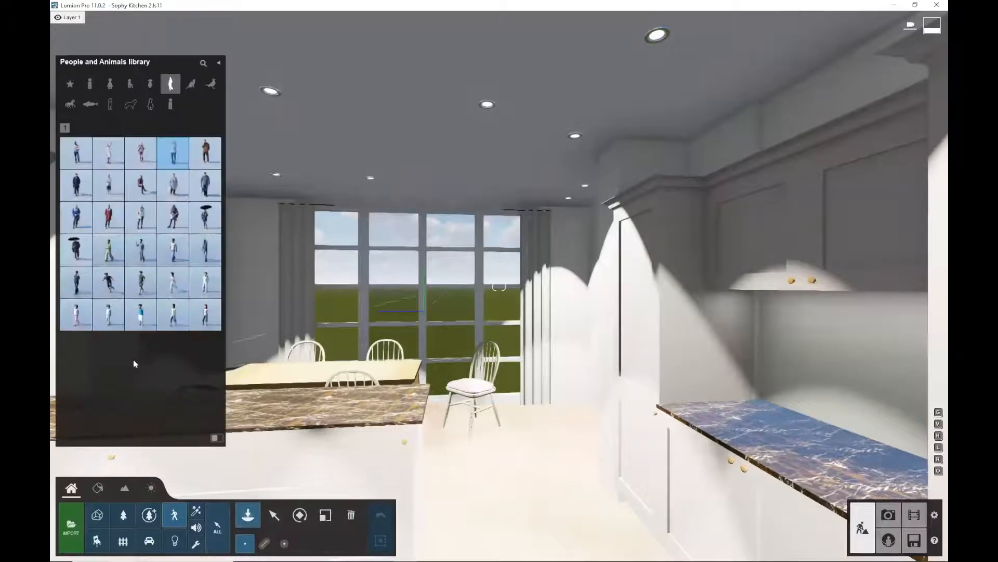
pyautogui.moveTo(142, 213)
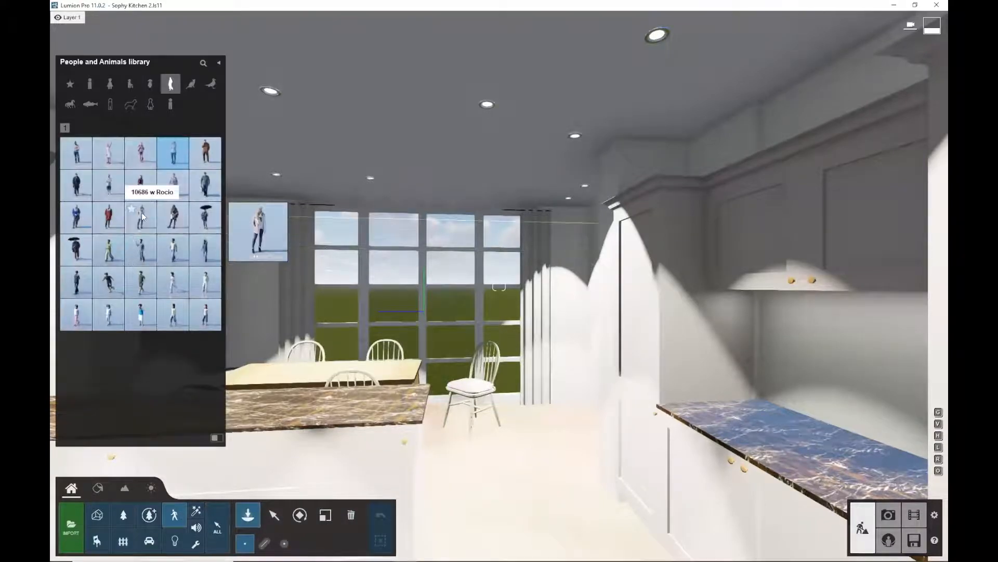
pyautogui.click(142, 216)
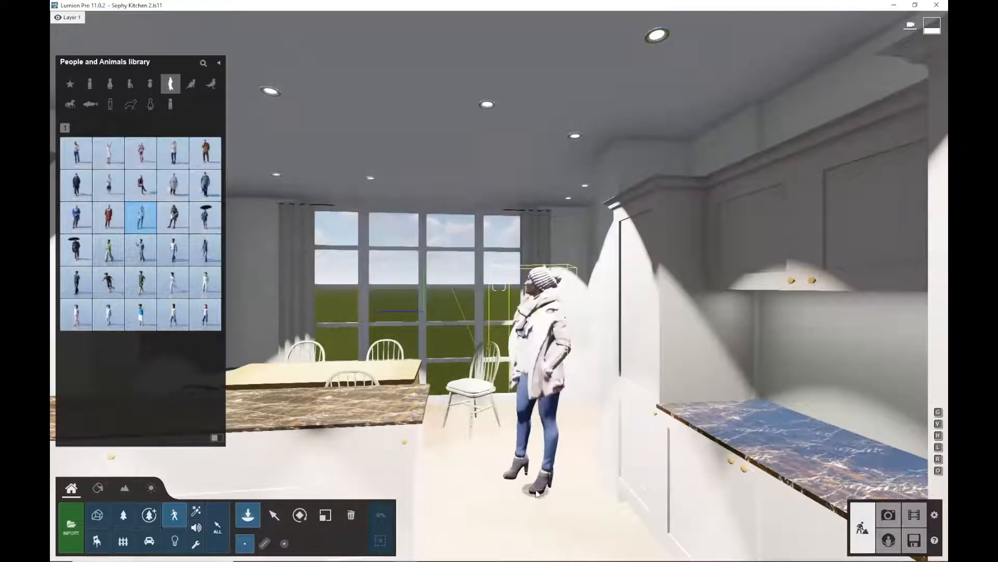
pyautogui.press('r')
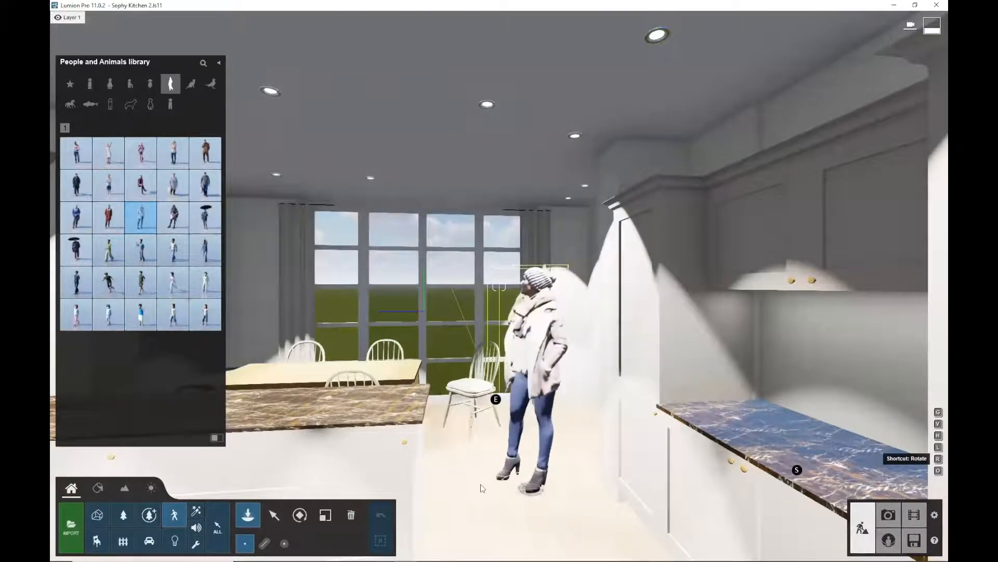
pyautogui.click(483, 470)
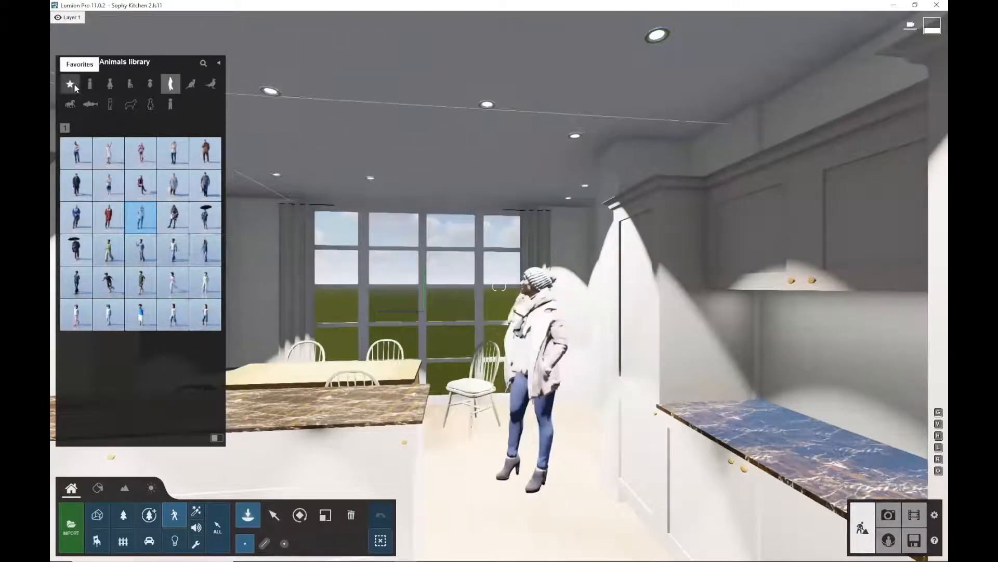
pyautogui.press('w')
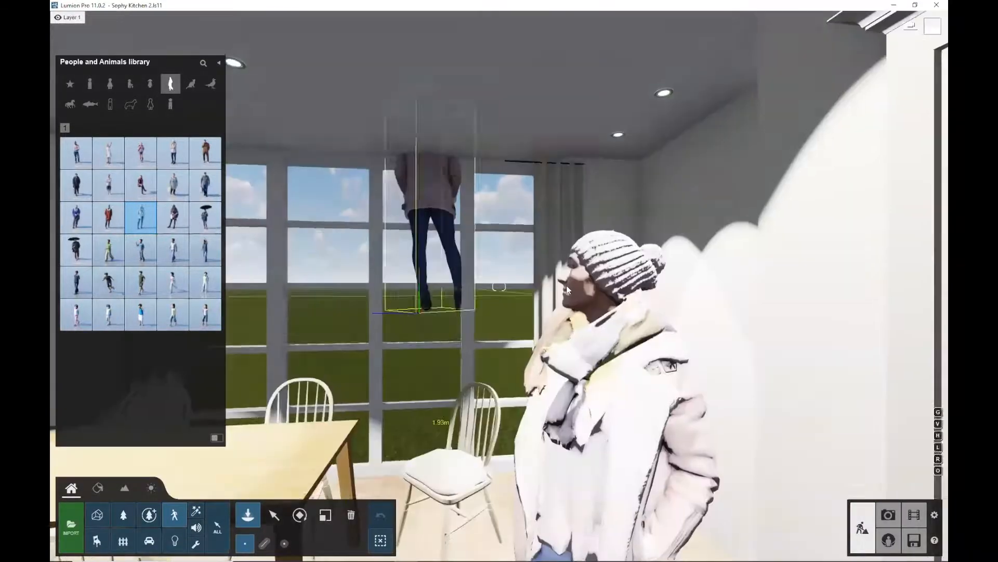
# Delete the second woman model standing beside the window chair
pyautogui.press('w')
pyautogui.press('s')
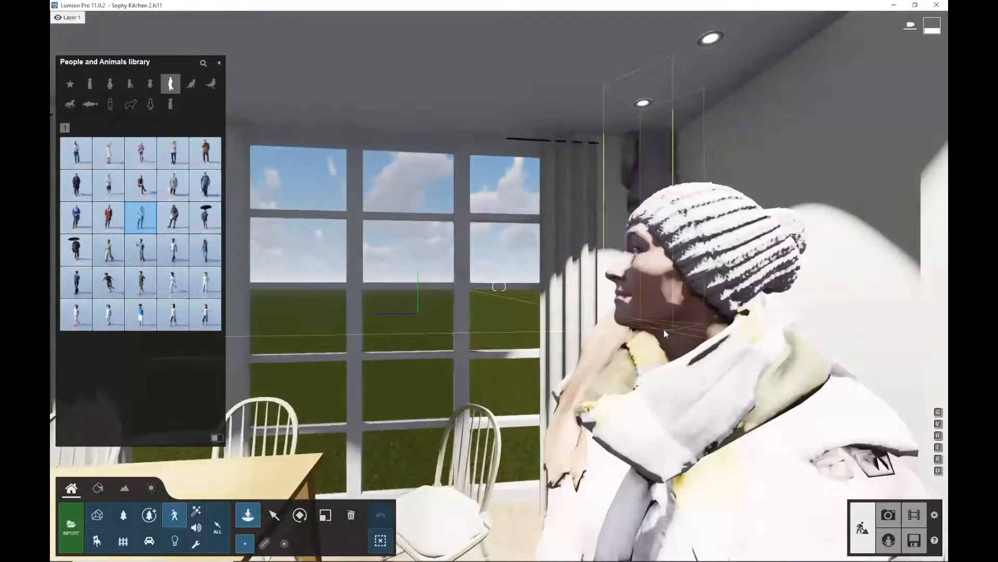
pyautogui.press('s')
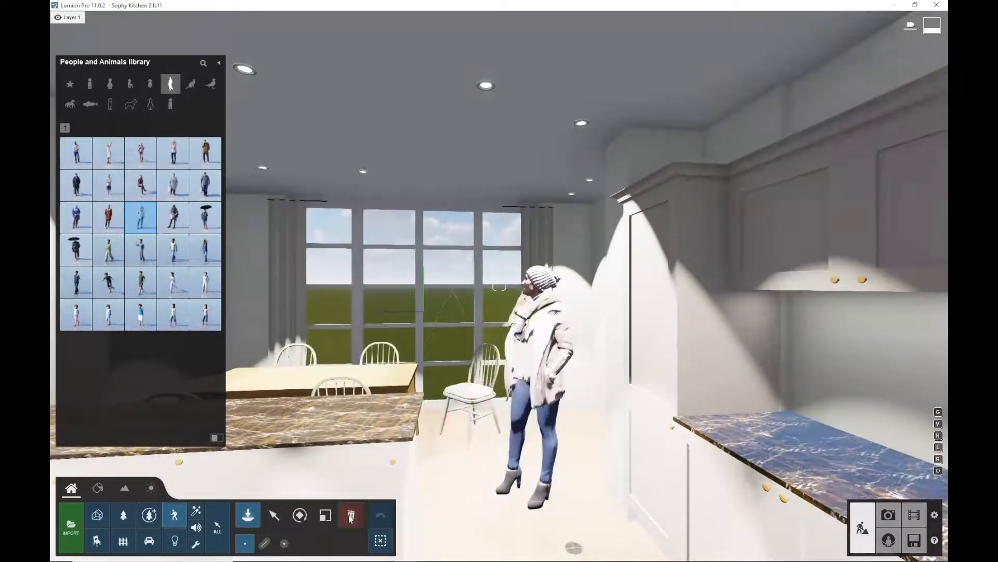
pyautogui.click(532, 504)
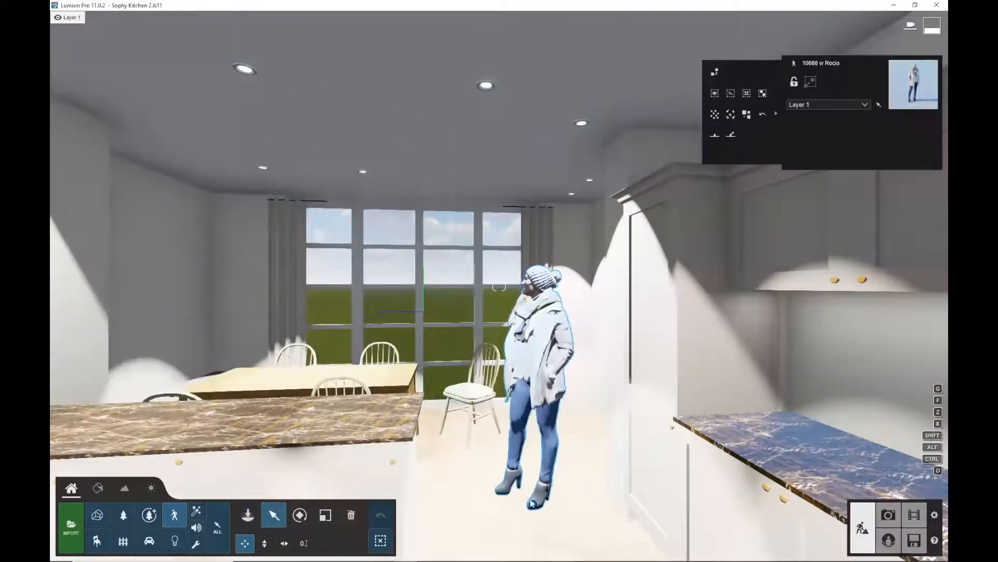
pyautogui.click(350, 515)
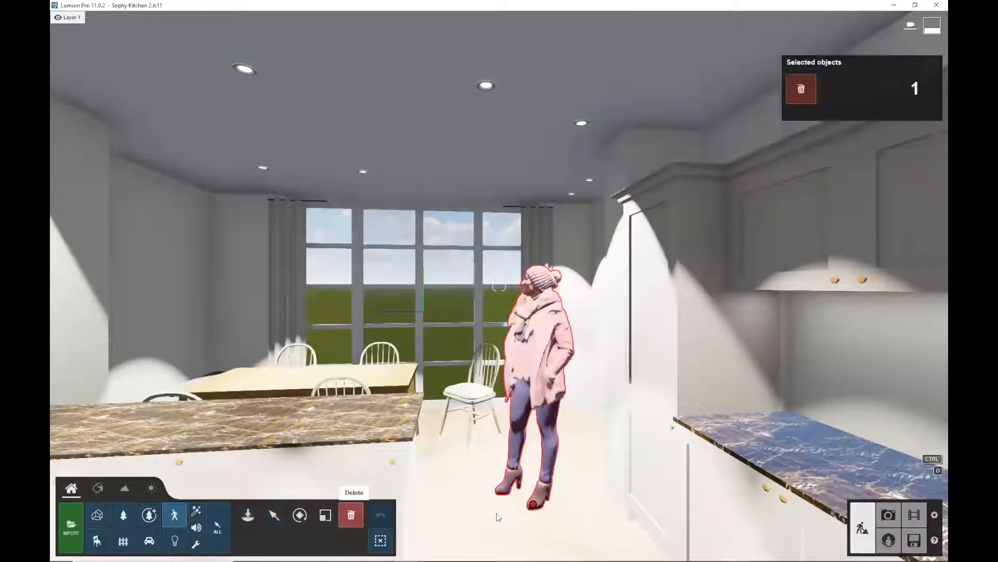
pyautogui.click(531, 506)
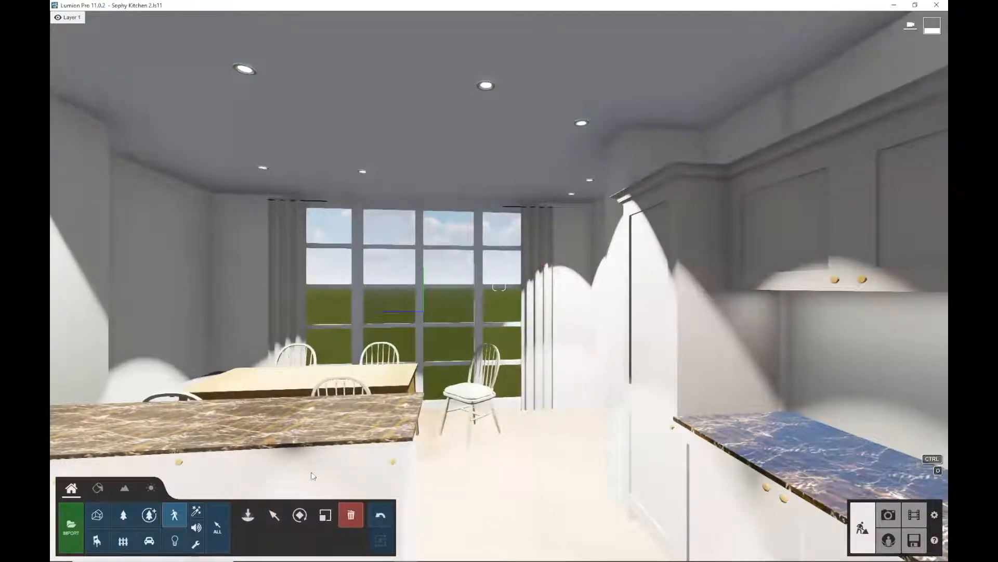
# Switch to Vectorworks and open the 2 [Prices Lumion] sheet layer
pyautogui.doubleClick(557, 8)
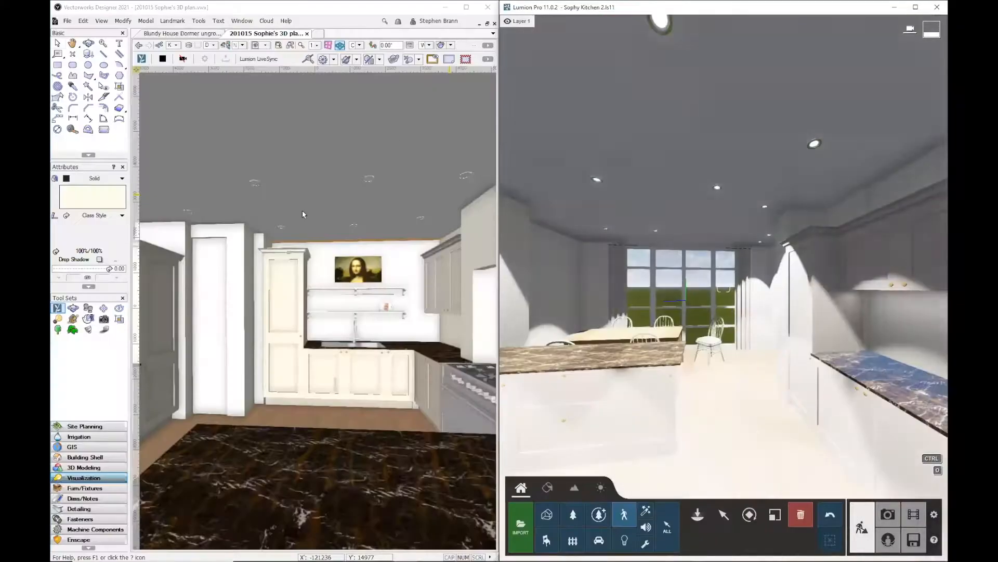
pyautogui.click(333, 11)
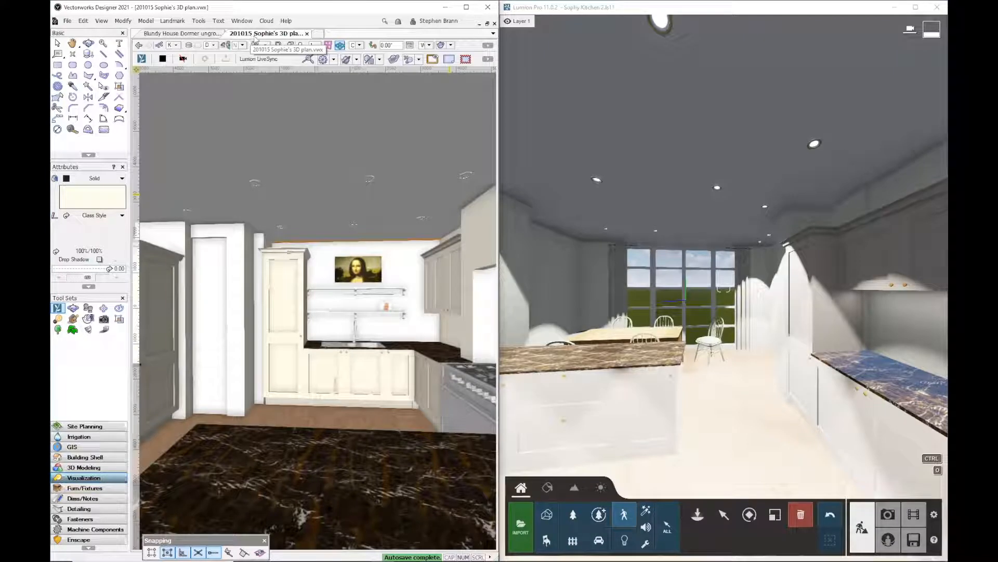
pyautogui.click(213, 45)
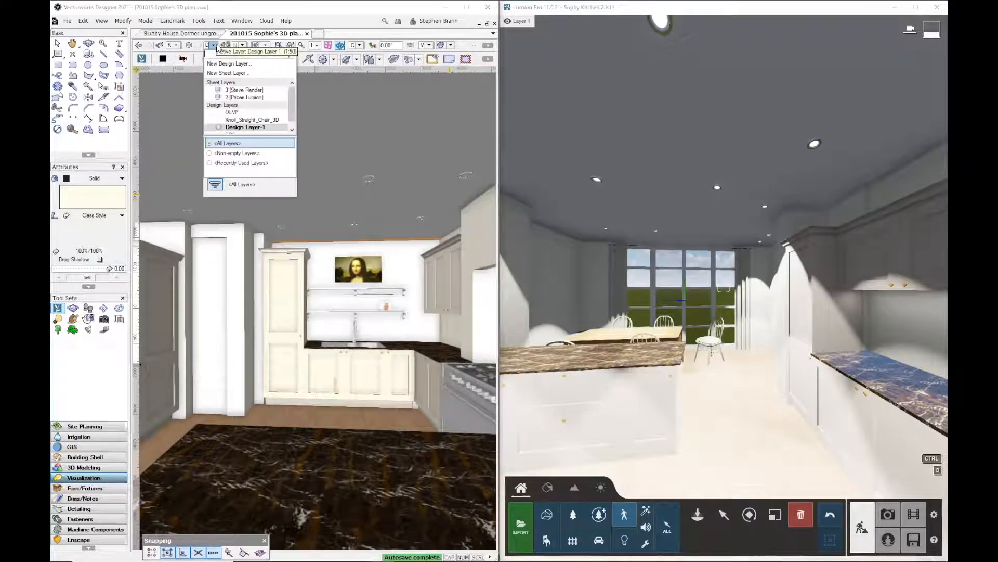
pyautogui.click(244, 97)
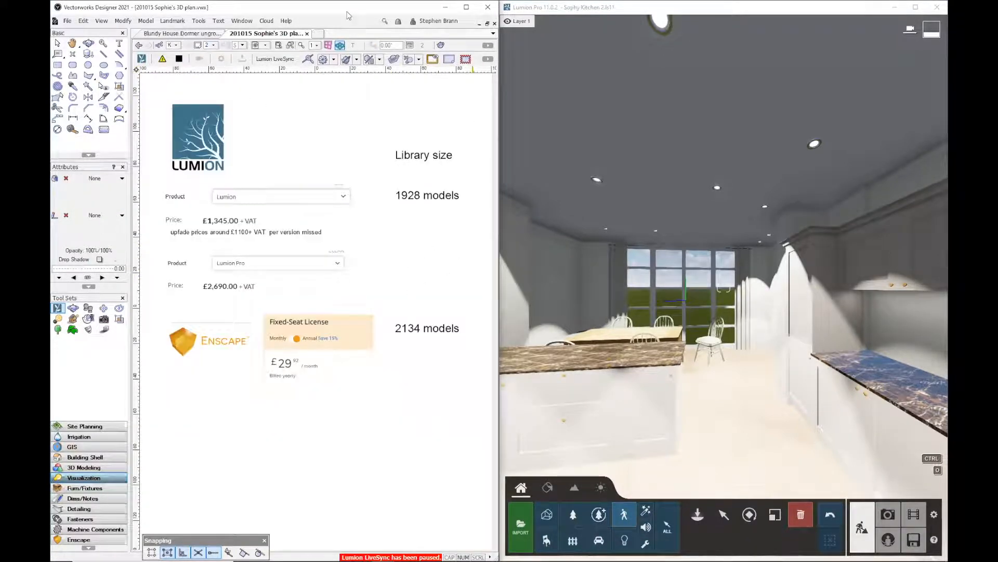
# Move the 1928 models label down level with the Lumion Pro product on the price sheet
pyautogui.doubleClick(347, 10)
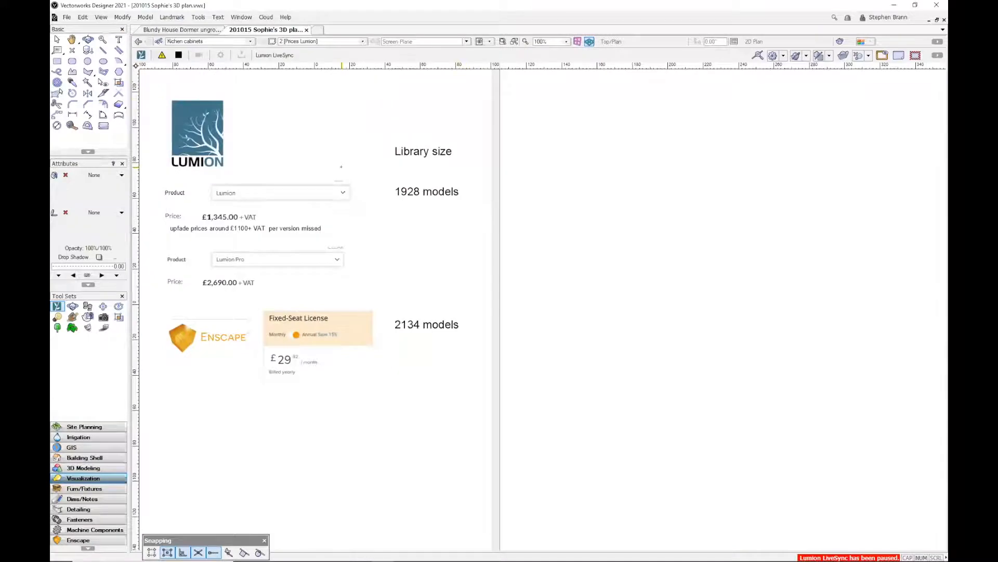
pyautogui.scroll(2, 341, 167)
pyautogui.moveTo(341, 166); pyautogui.dragTo(523, 137, button='middle')
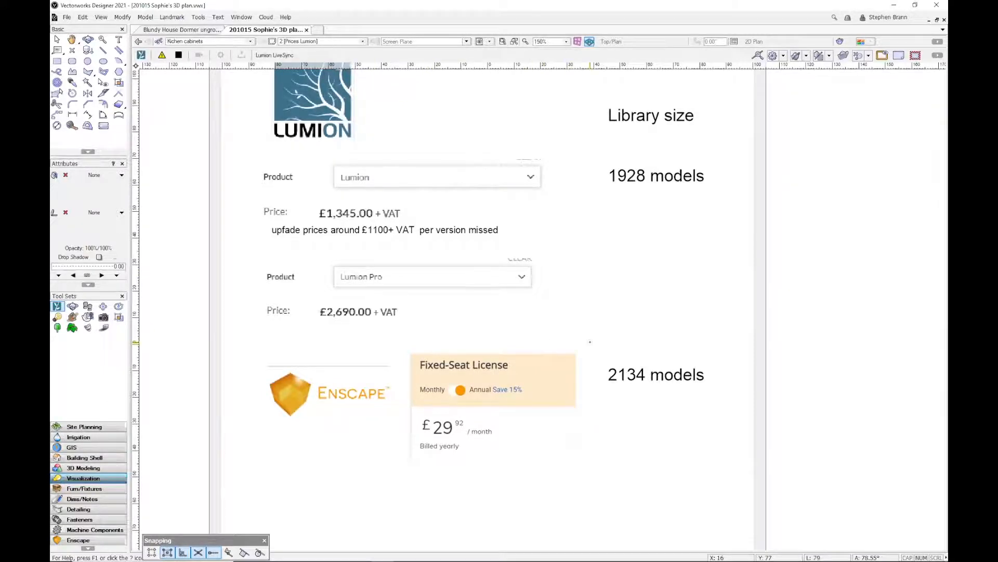
pyautogui.scroll(-2, 589, 342)
pyautogui.scroll(-1, 613, 302)
pyautogui.scroll(1, 613, 301)
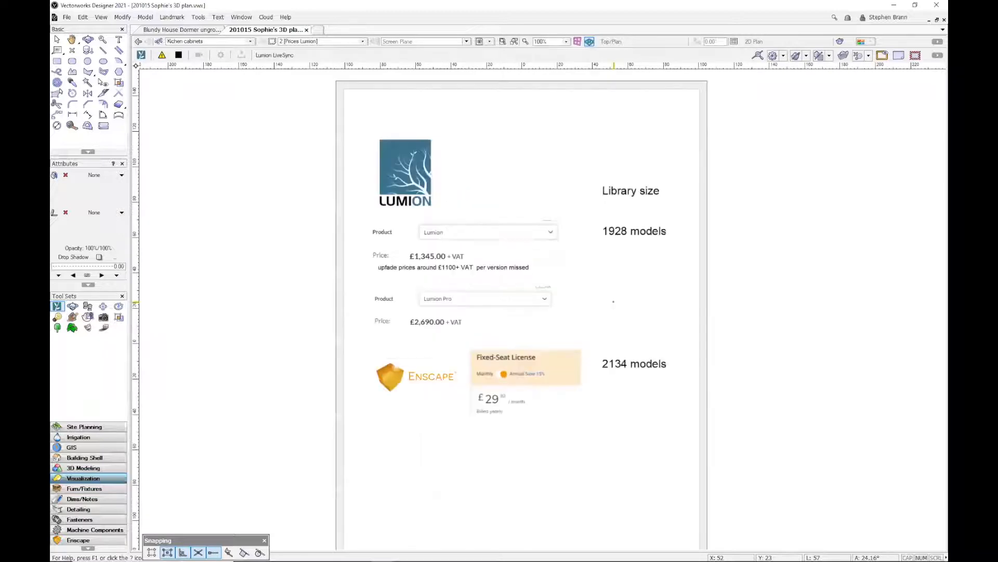
pyautogui.click(57, 40)
pyautogui.moveTo(645, 237); pyautogui.dragTo(645, 289)
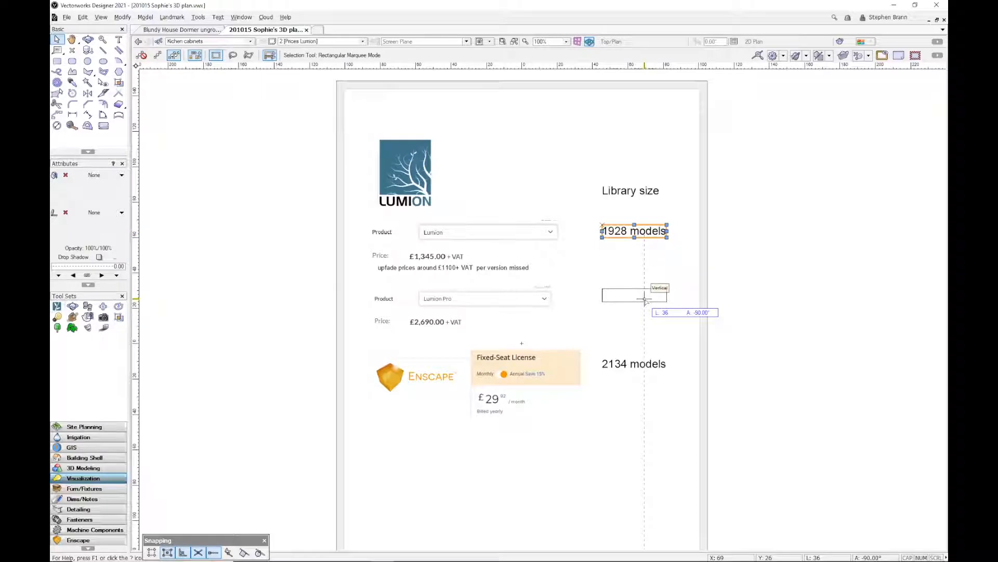
pyautogui.moveTo(645, 299); pyautogui.dragTo(645, 300)
# Try editing the moved label to read 5800 models, then leave text editing
pyautogui.doubleClick(621, 295)
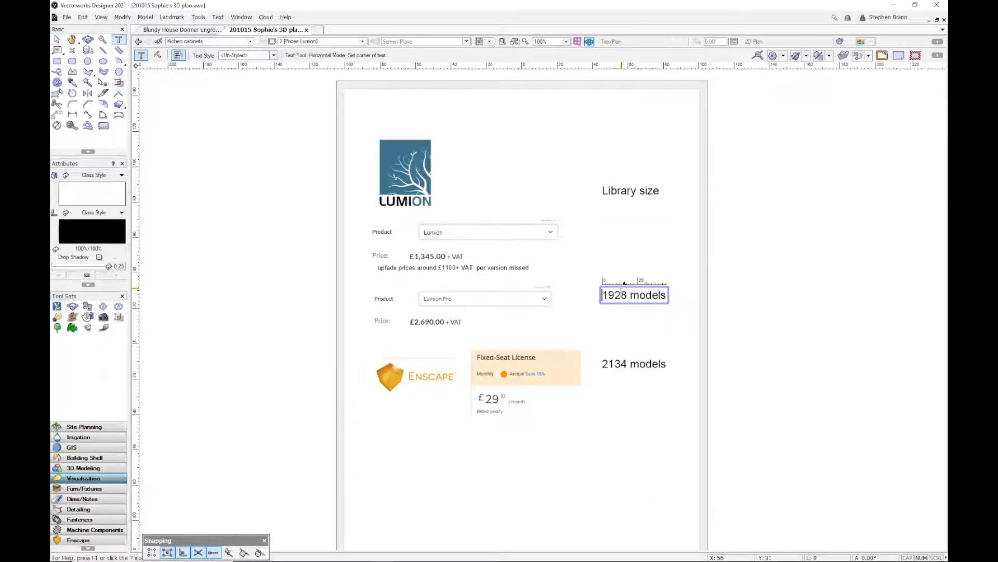
pyautogui.keyDown('shift'); pyautogui.click(621, 294); pyautogui.keyUp('shift')
pyautogui.write('5')
pyautogui.press('Right')
pyautogui.write('00')
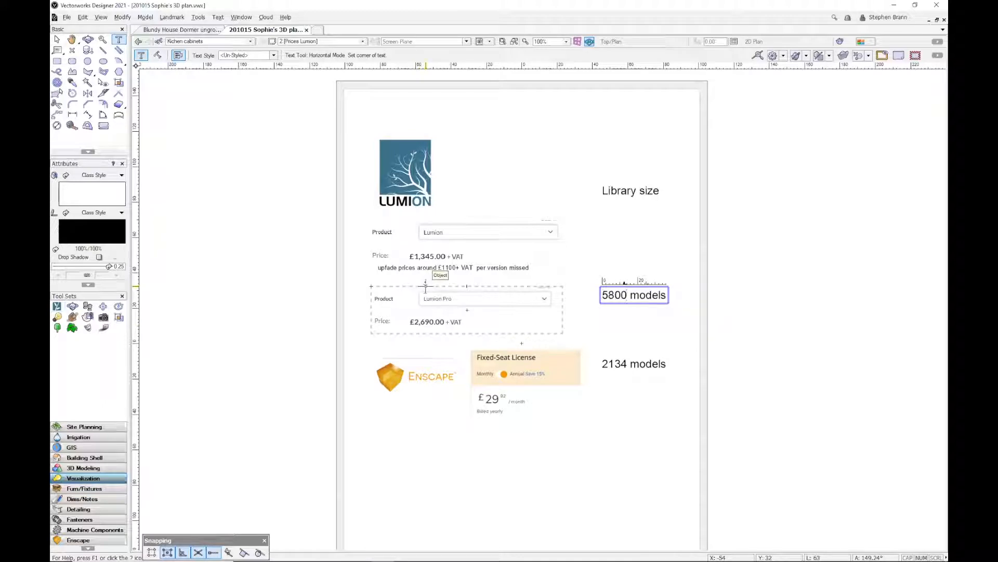
pyautogui.write('x')
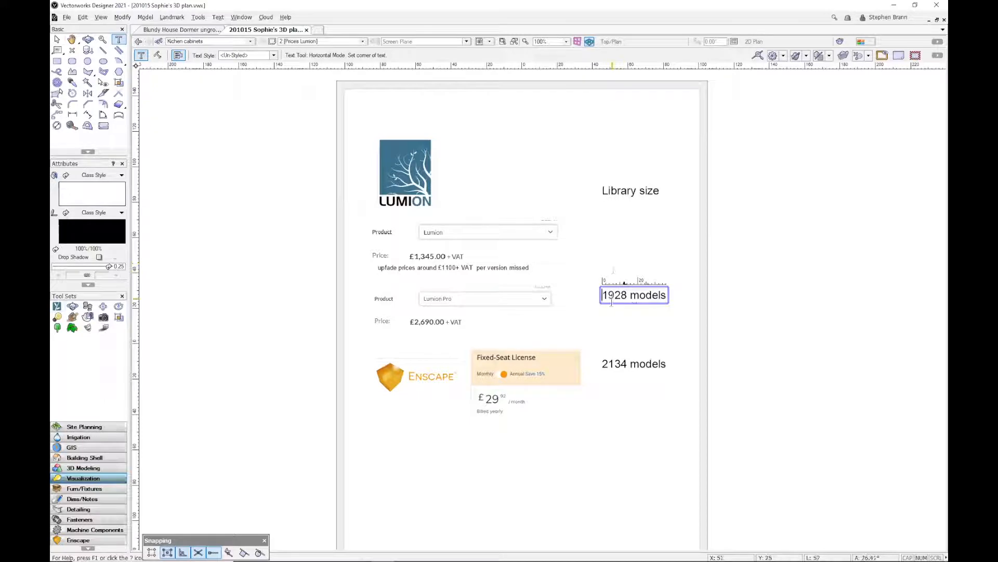
pyautogui.press('Escape')
pyautogui.click(56, 39)
pyautogui.click(724, 282)
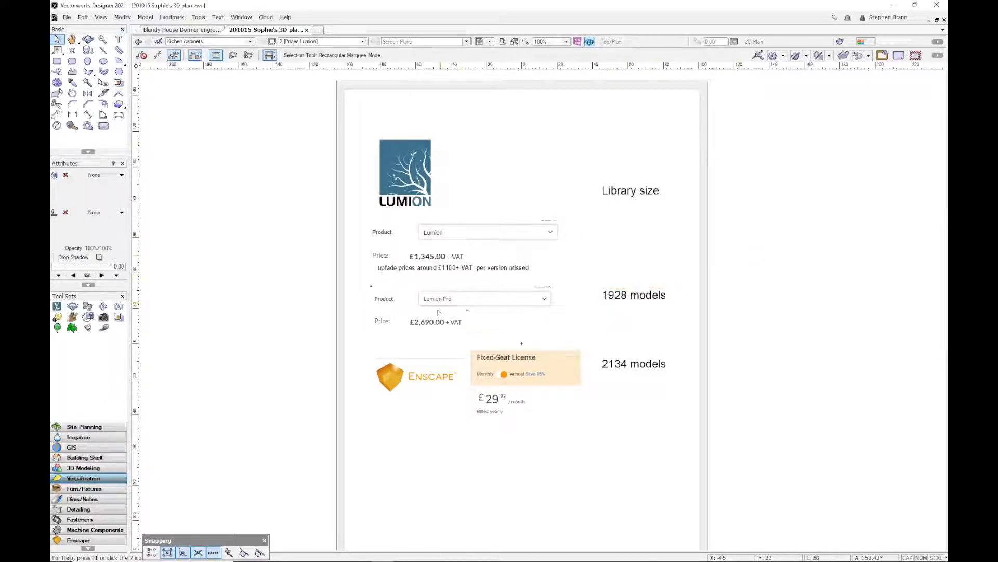
# Move the upfade prices note from under the Lumion price to beneath the Lumion Pro price
pyautogui.scroll(3, 426, 270)
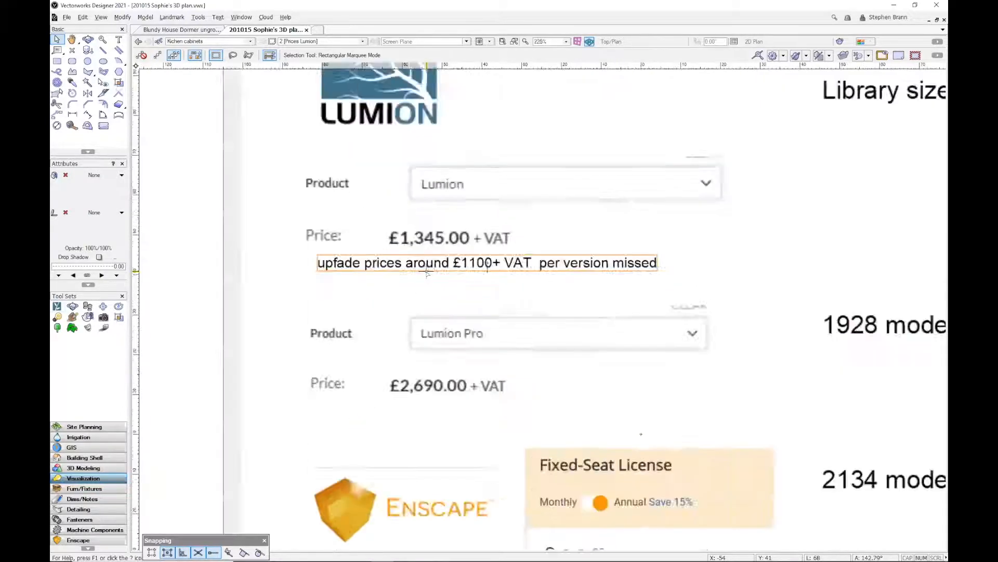
pyautogui.moveTo(551, 266); pyautogui.dragTo(537, 481)
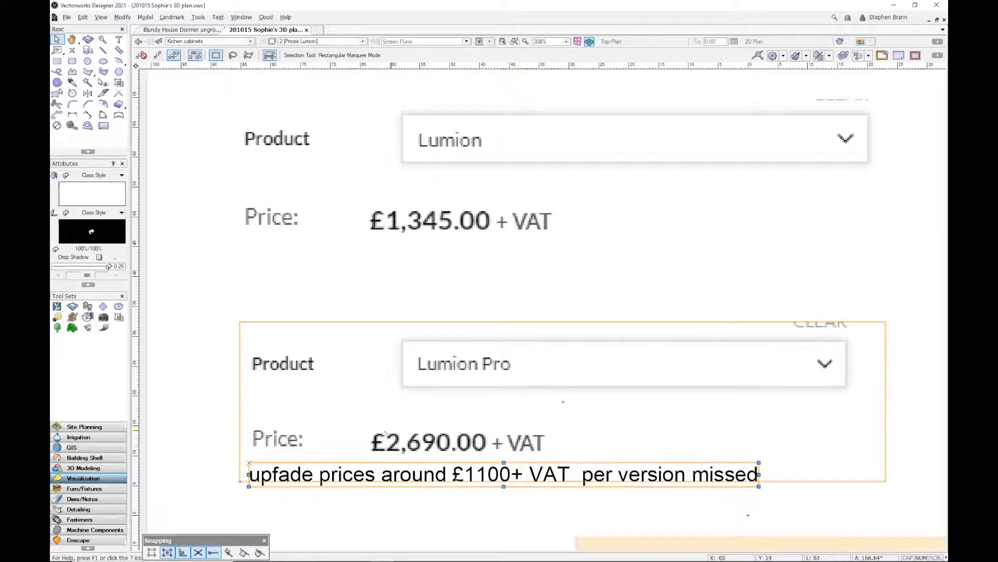
pyautogui.scroll(-3, 582, 364)
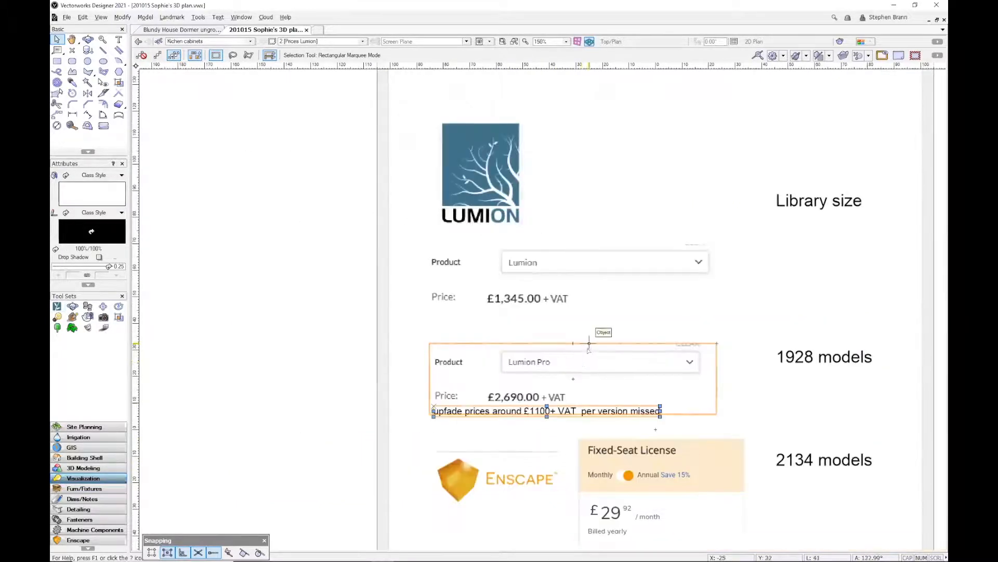
# Return the 1928 models label beside Lumion and place a copy of it beside Lumion Pro
pyautogui.moveTo(589, 347)
pyautogui.mouseDown(button='middle')
pyautogui.moveTo(635, 408)
pyautogui.moveTo(536, 319)
pyautogui.moveTo(406, 239)
pyautogui.moveTo(386, 241)
pyautogui.mouseUp(button='middle')
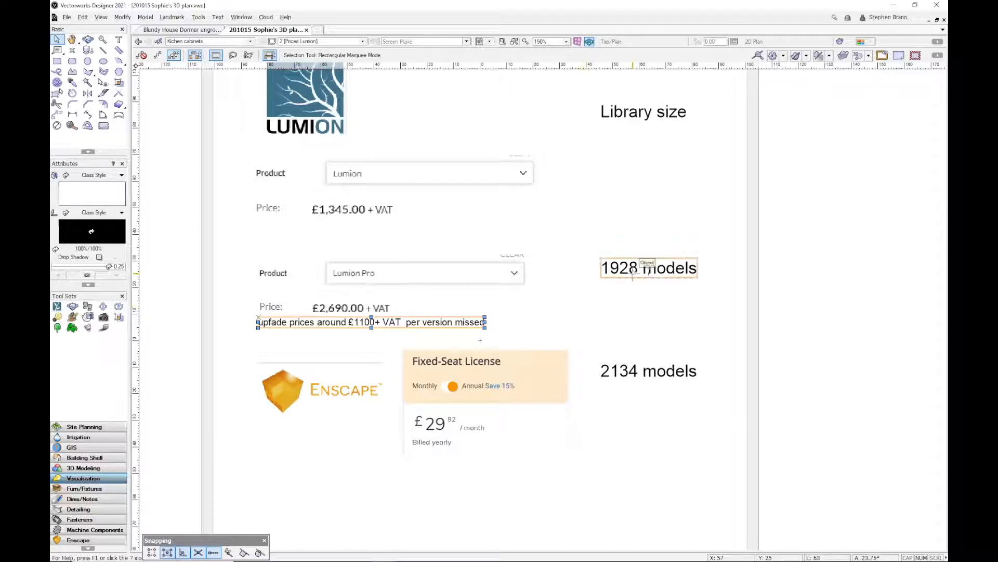
pyautogui.click(658, 317)
pyautogui.scroll(2, 775, 274)
pyautogui.scroll(-2, 776, 273)
pyautogui.moveTo(654, 300); pyautogui.dragTo(659, 300, button='middle')
pyautogui.click(652, 264)
pyautogui.moveTo(651, 264); pyautogui.dragTo(650, 168)
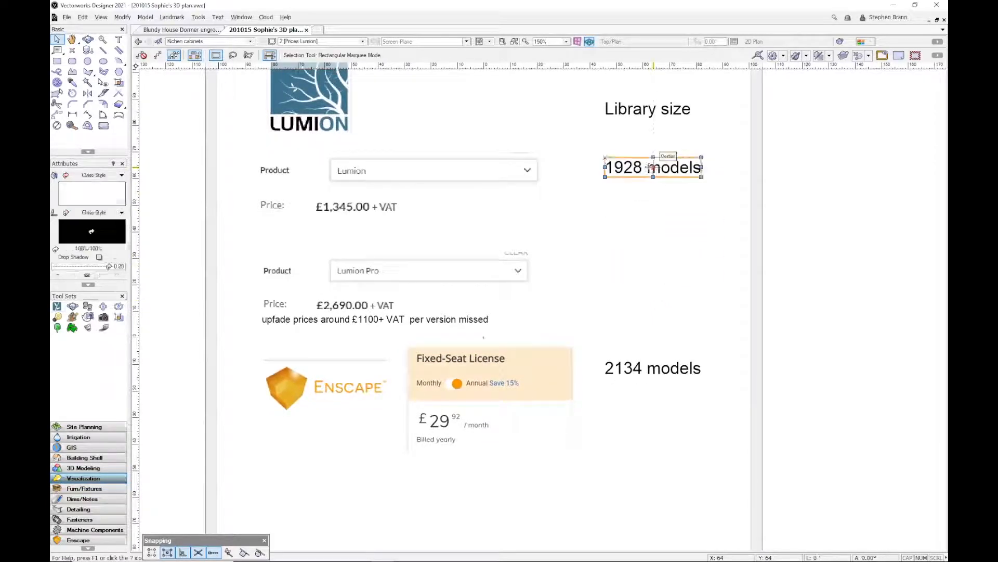
pyautogui.keyDown('ctrl'); pyautogui.moveTo(651, 168); pyautogui.dragTo(656, 275); pyautogui.keyUp('ctrl')
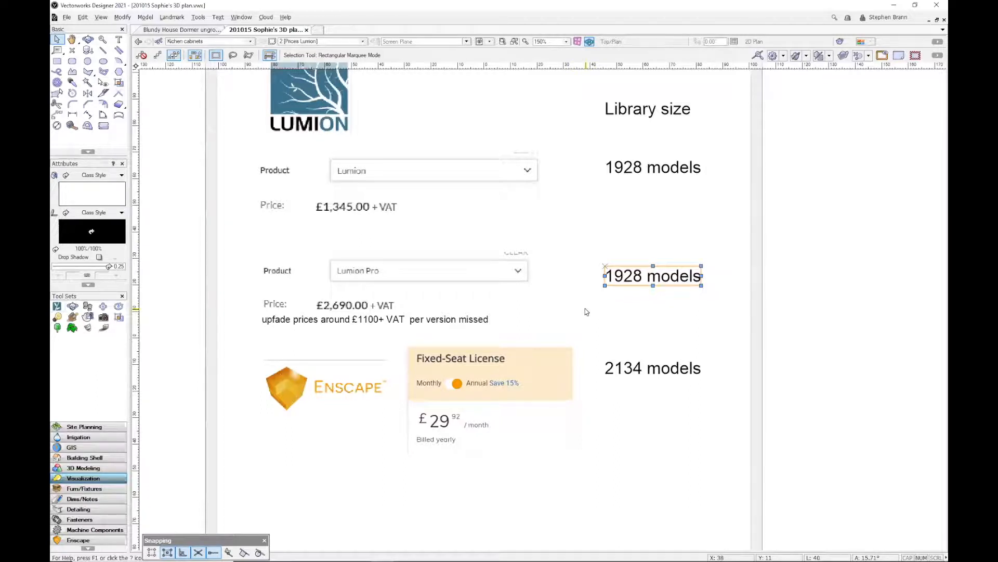
# Switch back to Lumion and load one of the Examples projects
pyautogui.hotkey('alt', 'Tab')
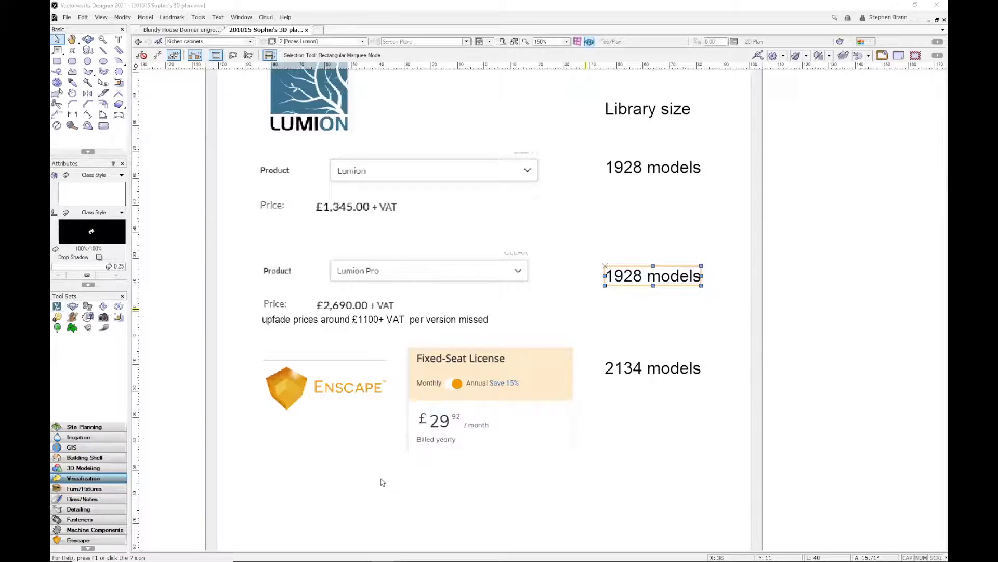
pyautogui.scroll(-2, 239, 414)
pyautogui.moveTo(272, 363); pyautogui.dragTo(332, 384, button='middle')
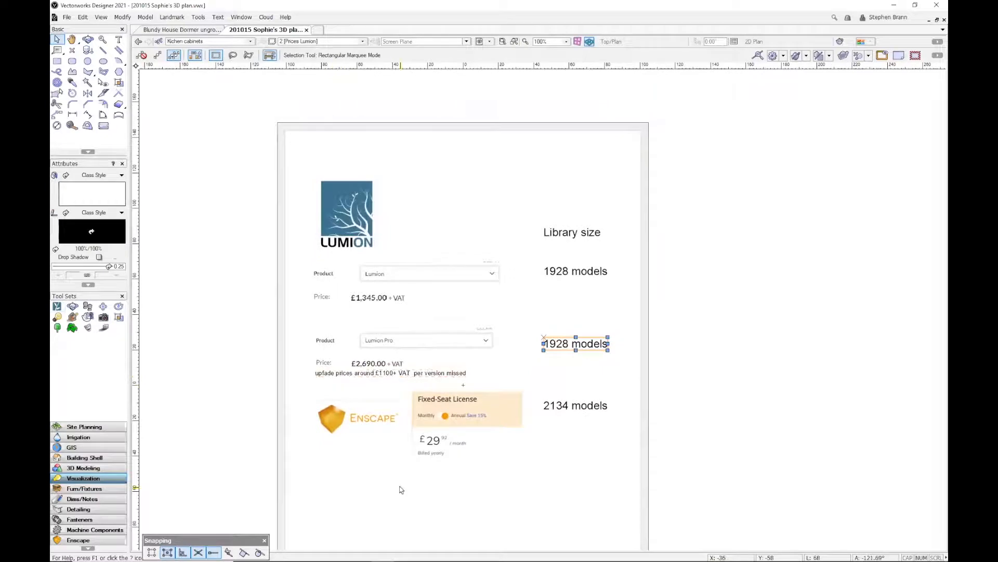
pyautogui.hotkey('alt', 'Tab')
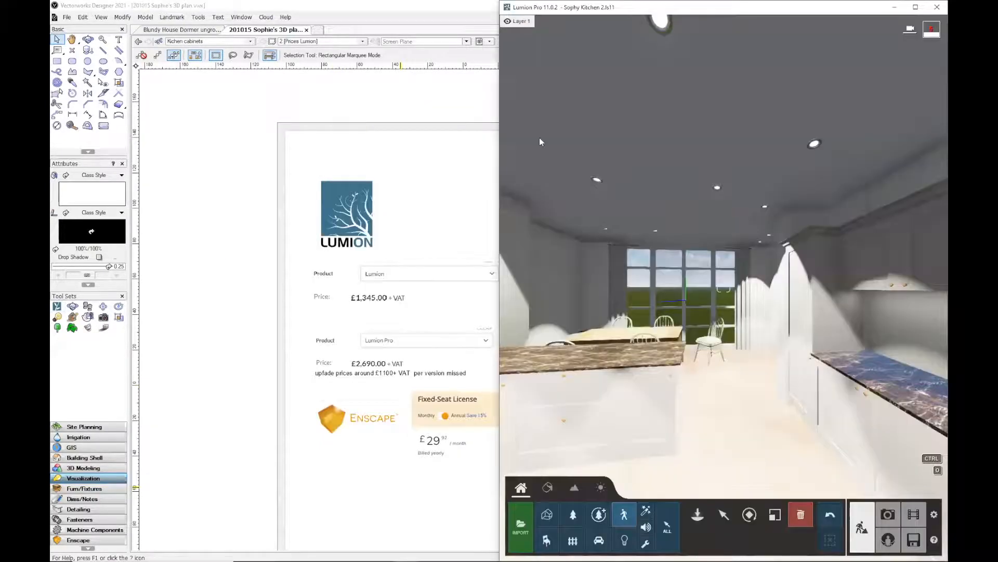
pyautogui.doubleClick(738, 8)
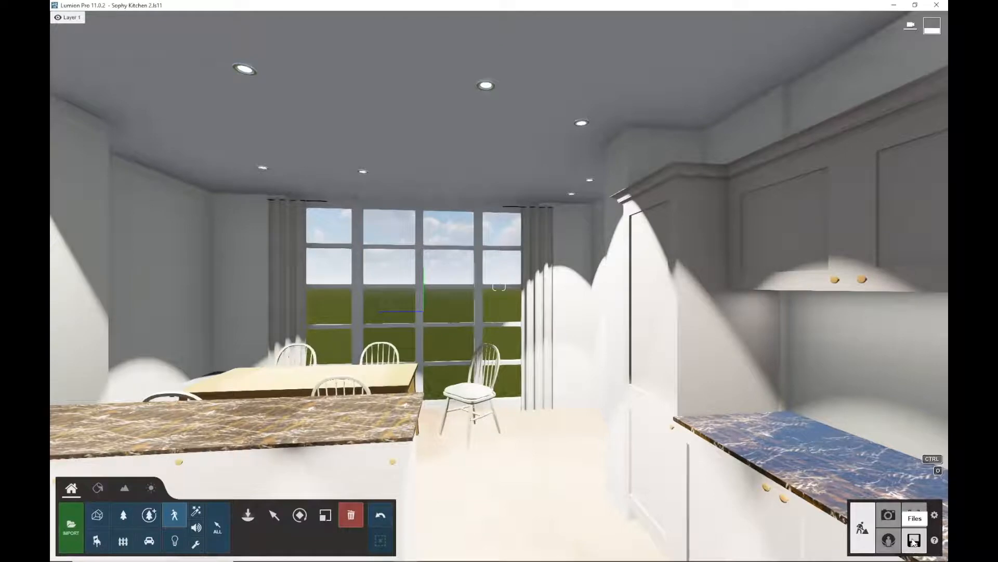
pyautogui.click(914, 542)
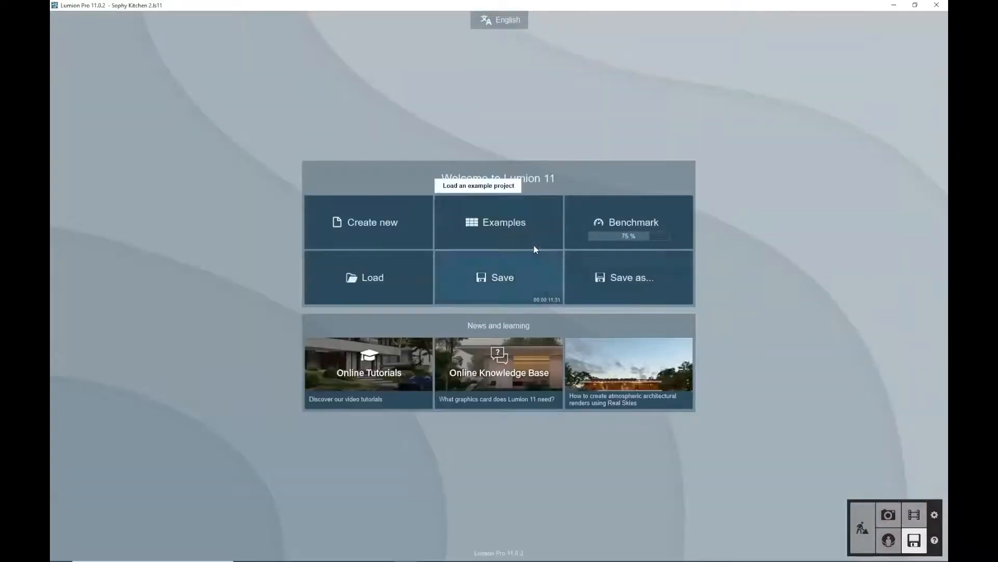
pyautogui.click(510, 222)
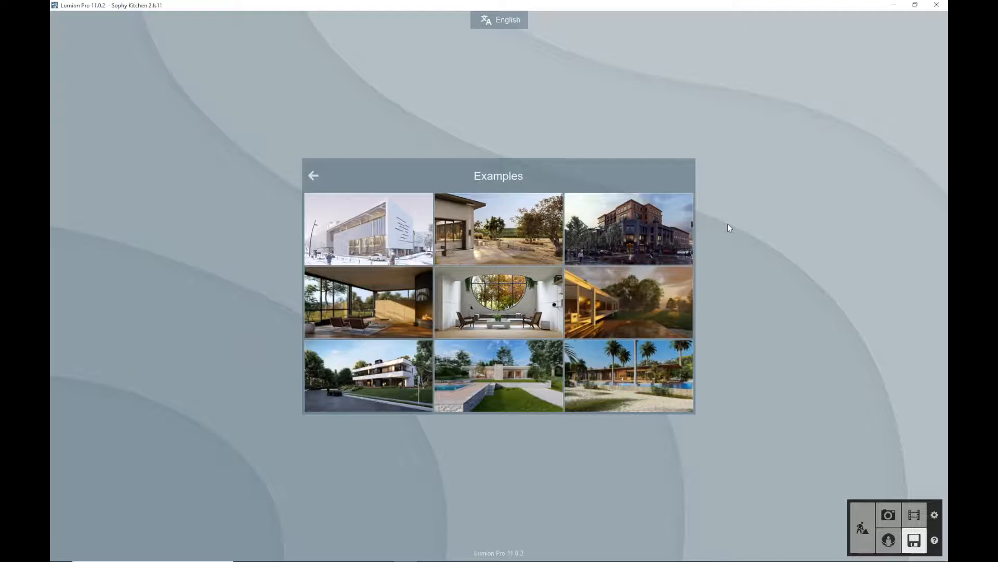
pyautogui.click(936, 5)
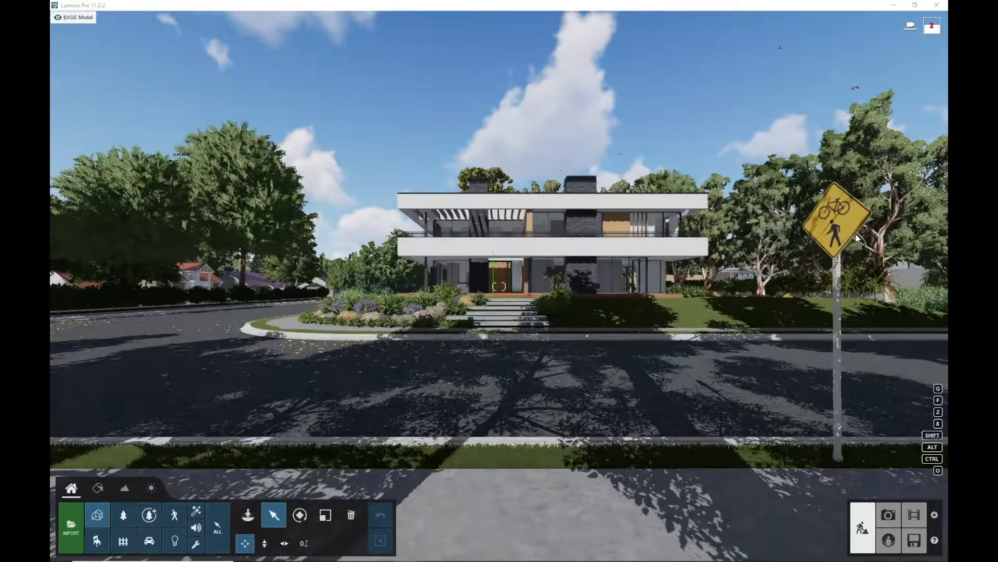
# Fly the camera around the example house to view its facade and front garden
pyautogui.click(475, 172)
pyautogui.press('w')
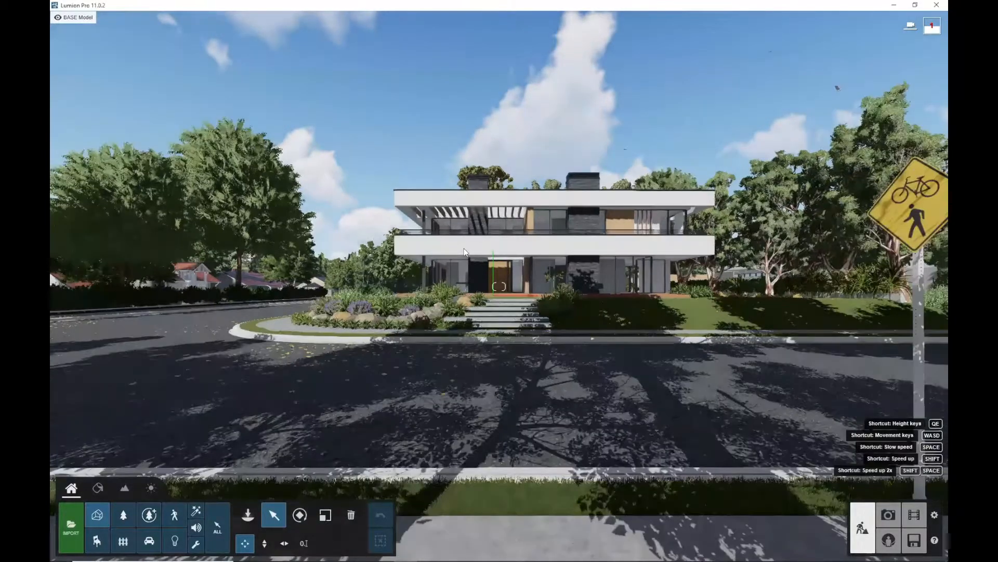
pyautogui.press('w')
pyautogui.press('q')
pyautogui.press('a')
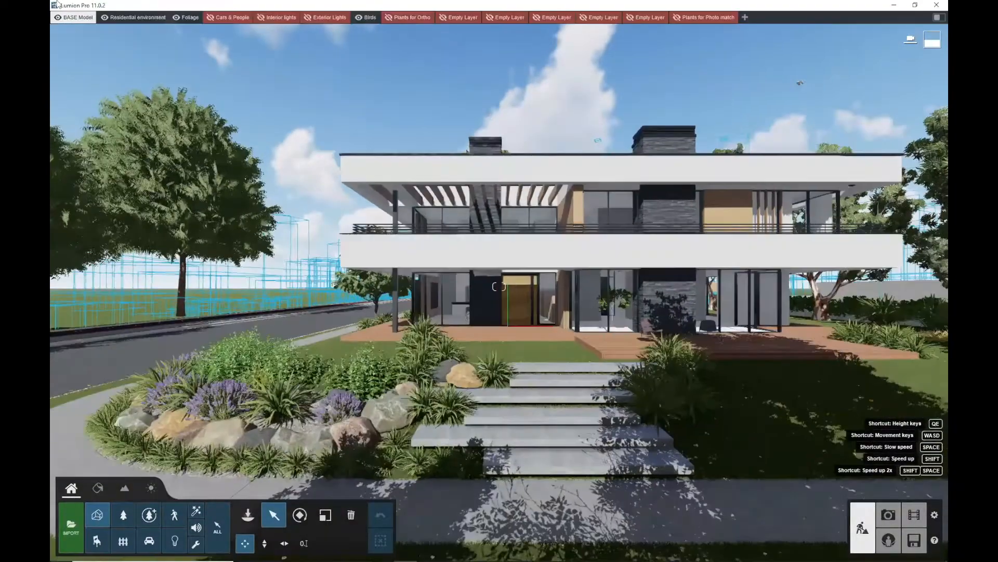
pyautogui.press('a')
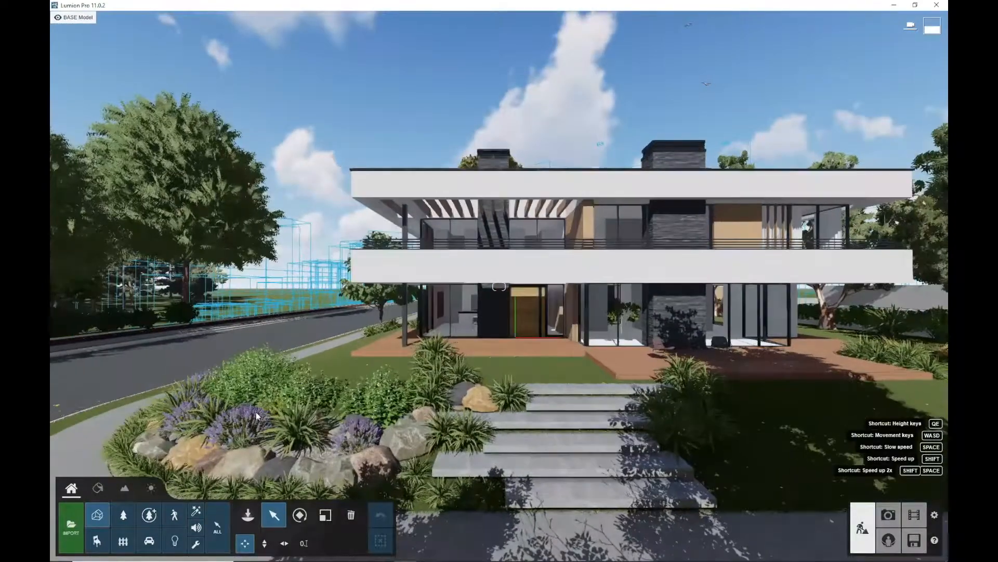
pyautogui.press('a')
pyautogui.press('e')
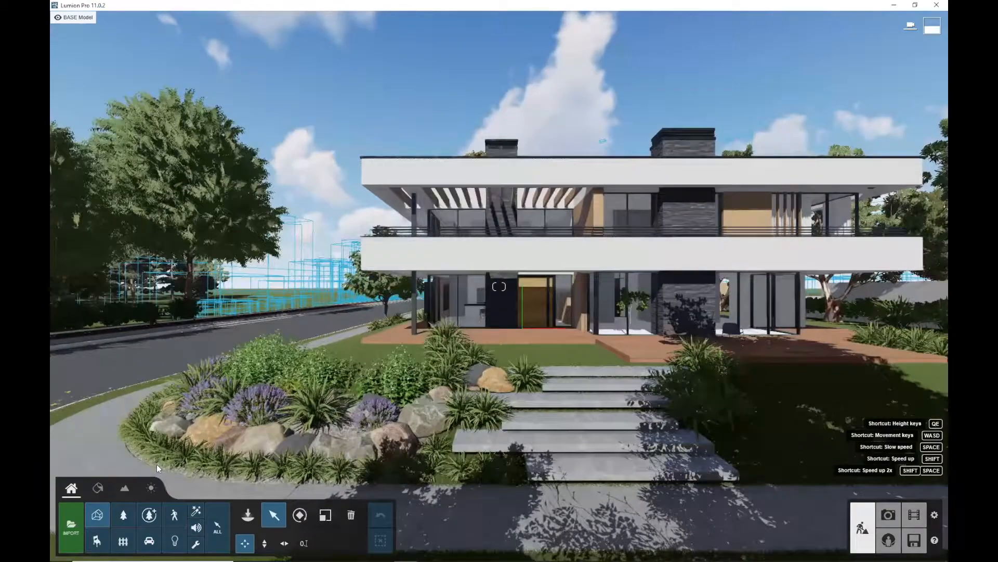
pyautogui.press('a')
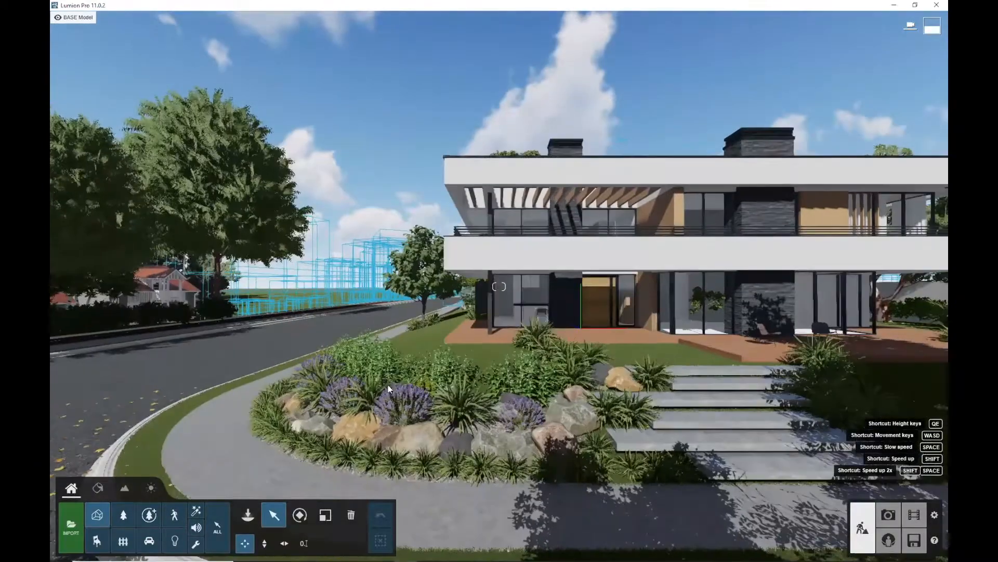
# Fly the camera around the front of the example house to view its garden, steps and street
pyautogui.press('w')
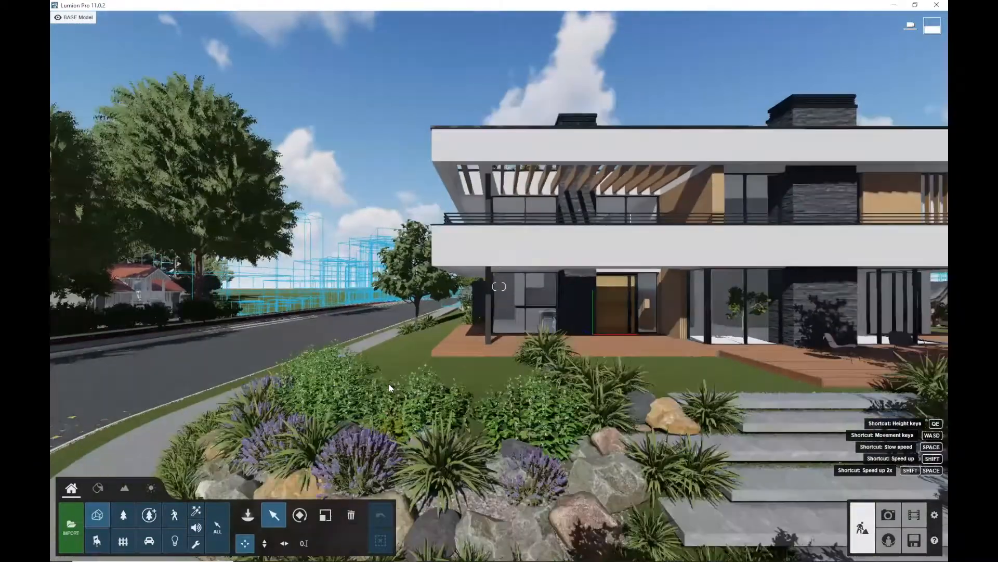
pyautogui.press('s')
pyautogui.press('a')
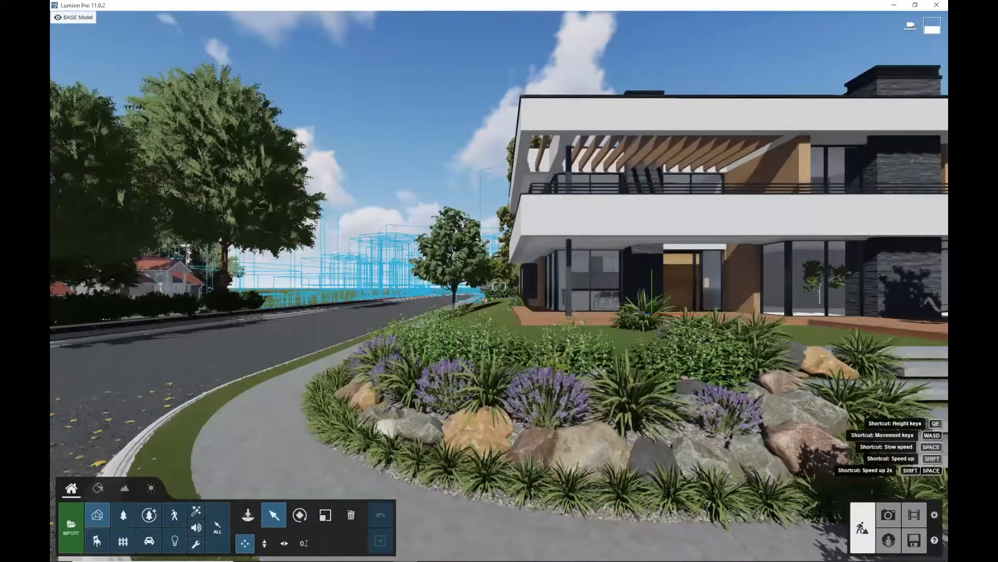
pyautogui.moveTo(494, 364); pyautogui.dragTo(528, 373, button='right')
pyautogui.press('s')
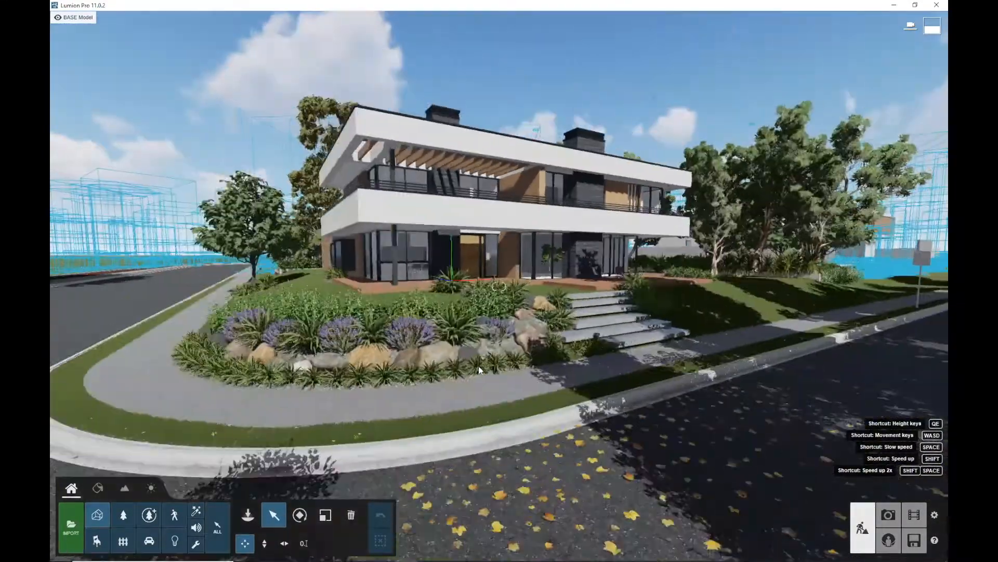
pyautogui.press('w')
pyautogui.press('s')
pyautogui.press('q')
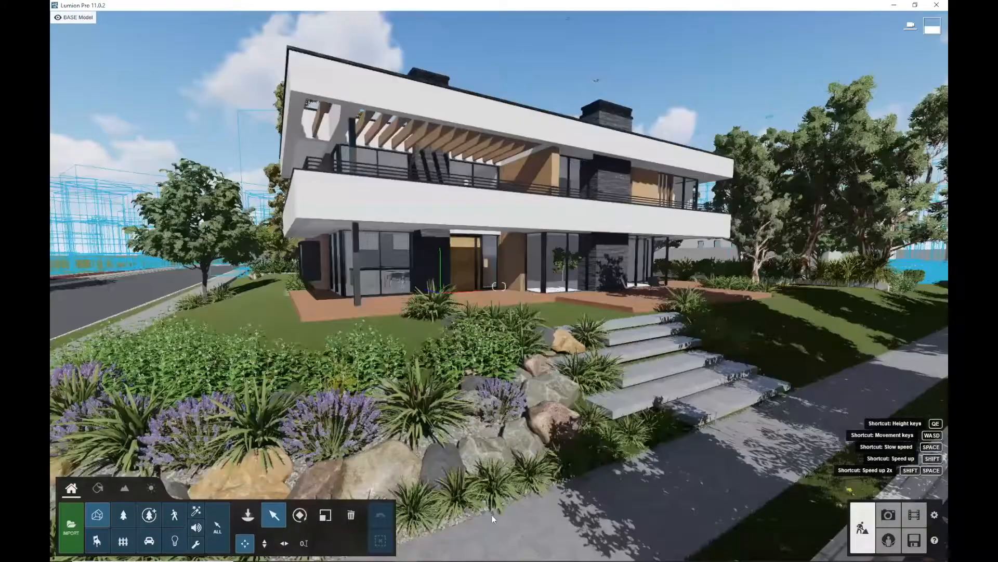
pyautogui.press('e')
pyautogui.press('d')
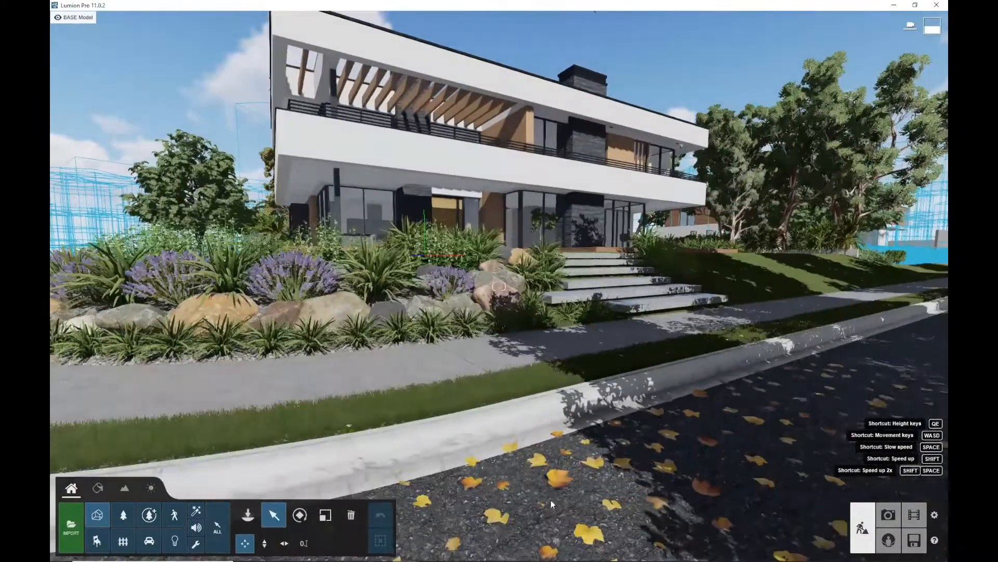
pyautogui.press('s')
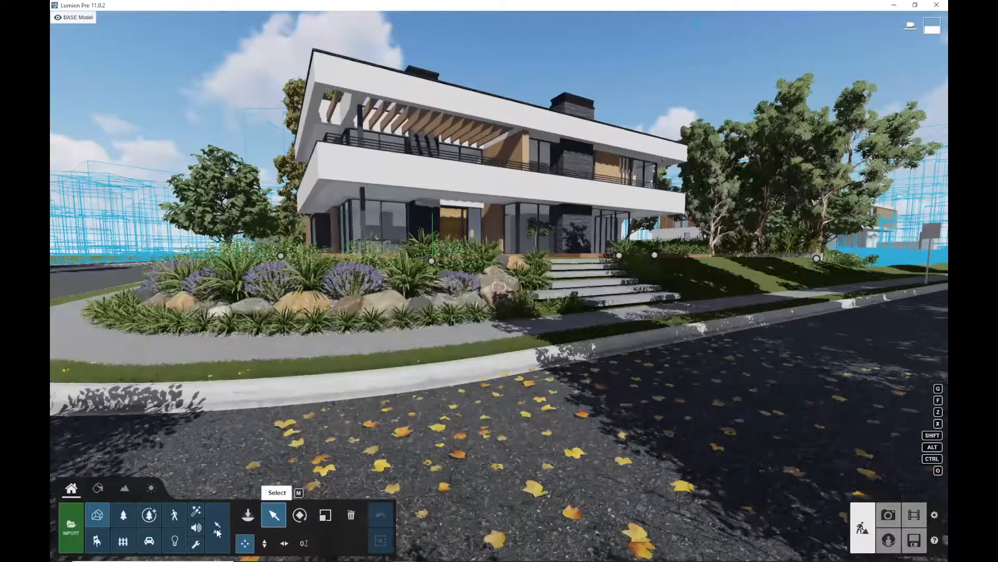
# Enable selection across all categories and select the fallen leaves scattered on the road
pyautogui.click(217, 531)
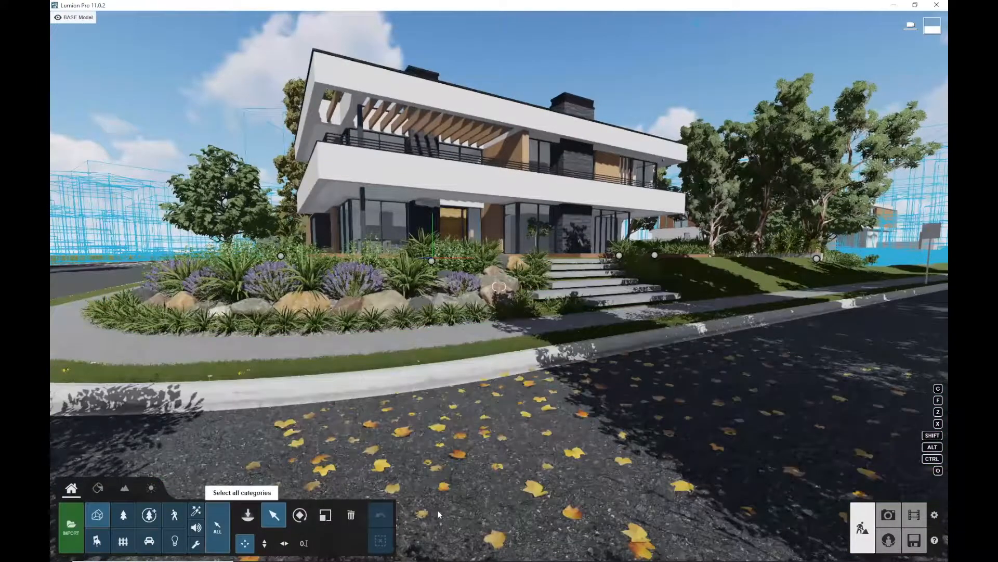
pyautogui.click(464, 453)
pyautogui.press('s')
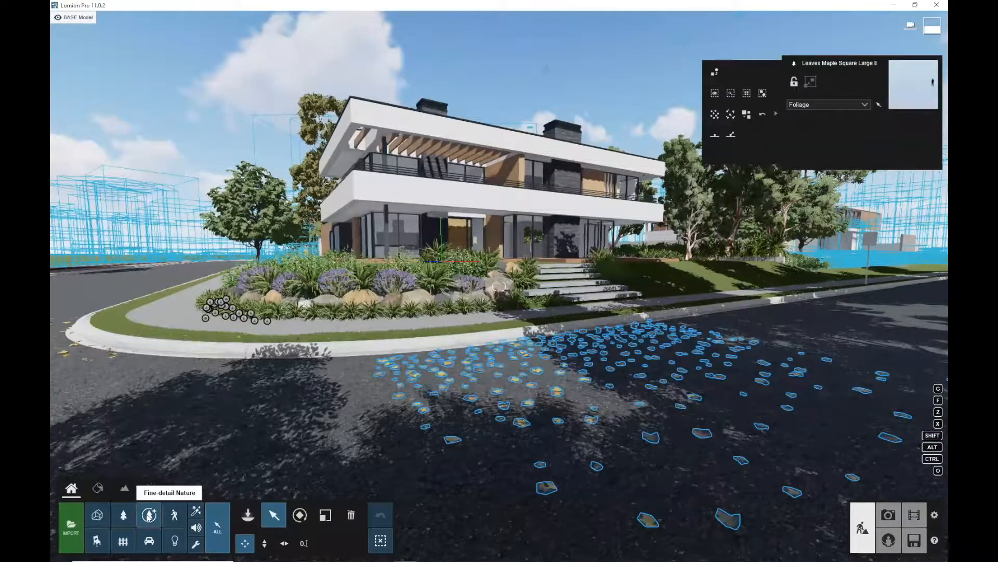
# Open the Fine-detail Nature library and place a fine-detail tree beside the front steps
pyautogui.click(148, 515)
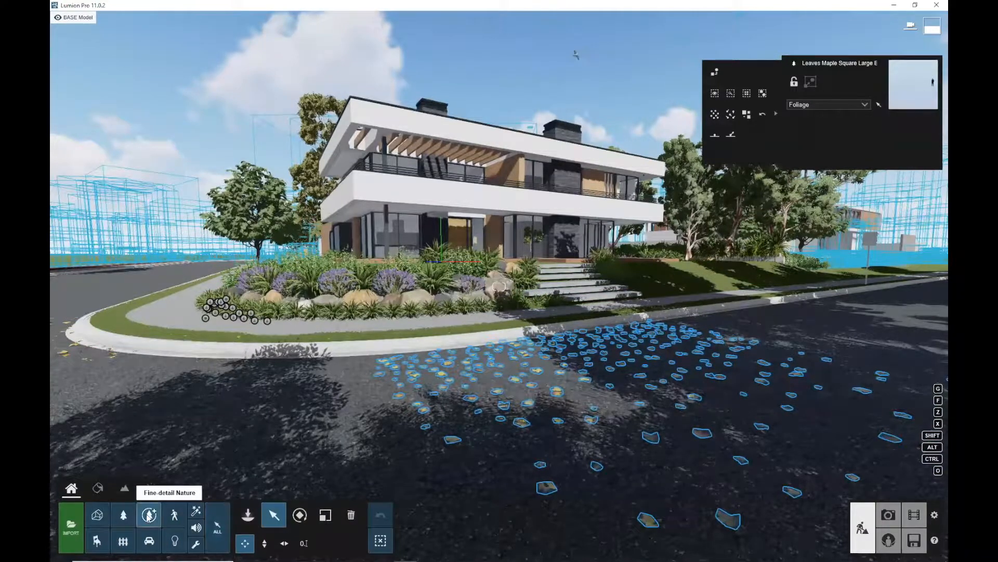
pyautogui.click(247, 515)
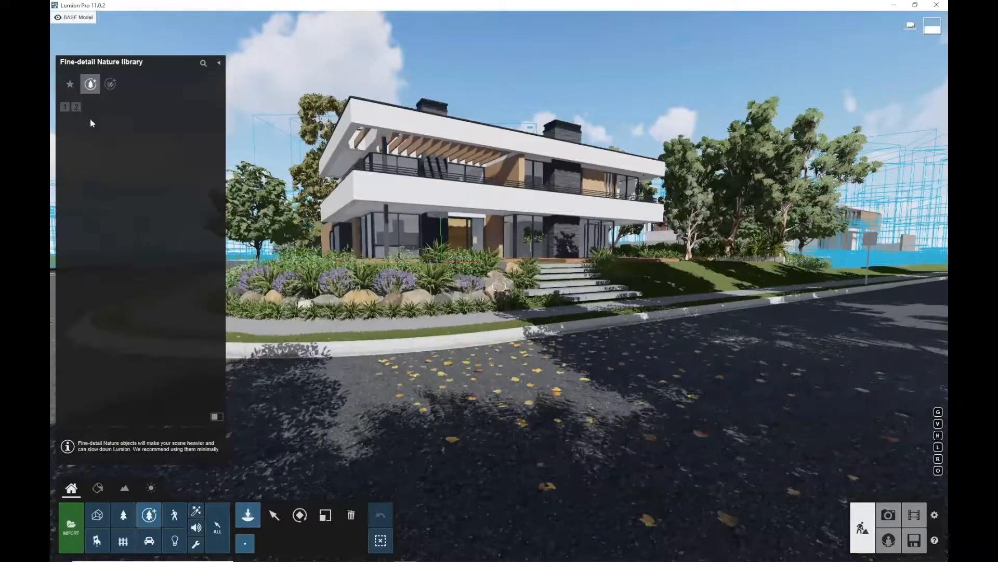
pyautogui.click(93, 87)
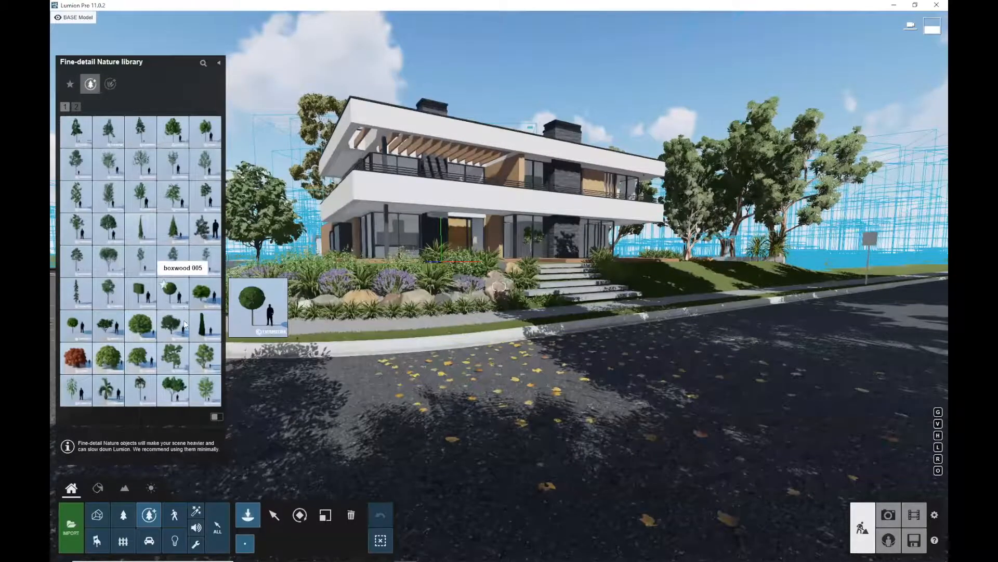
pyautogui.click(174, 117)
pyautogui.click(575, 297)
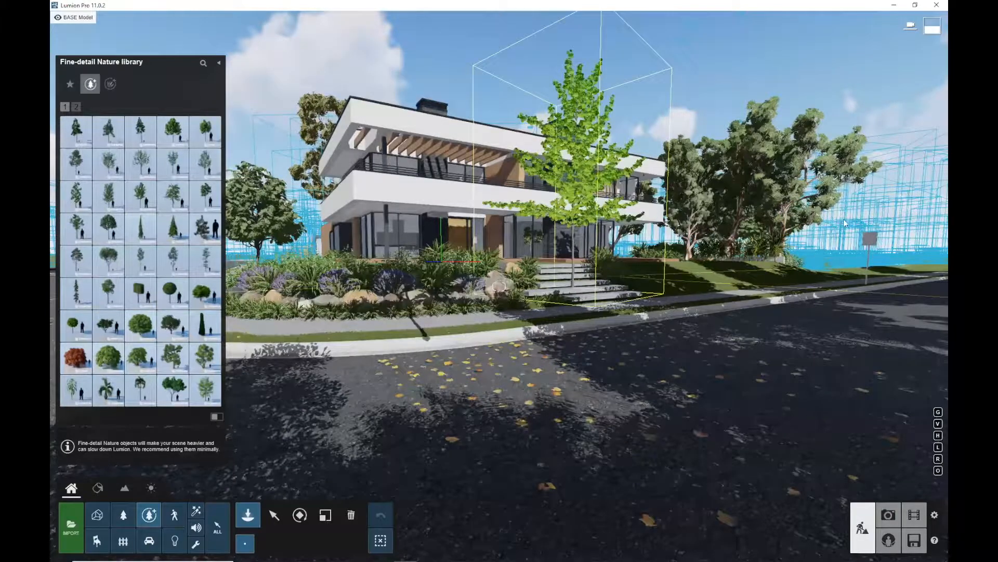
# Fly the camera close into the trees to examine the fine-detail foliage and branches
pyautogui.press('w')
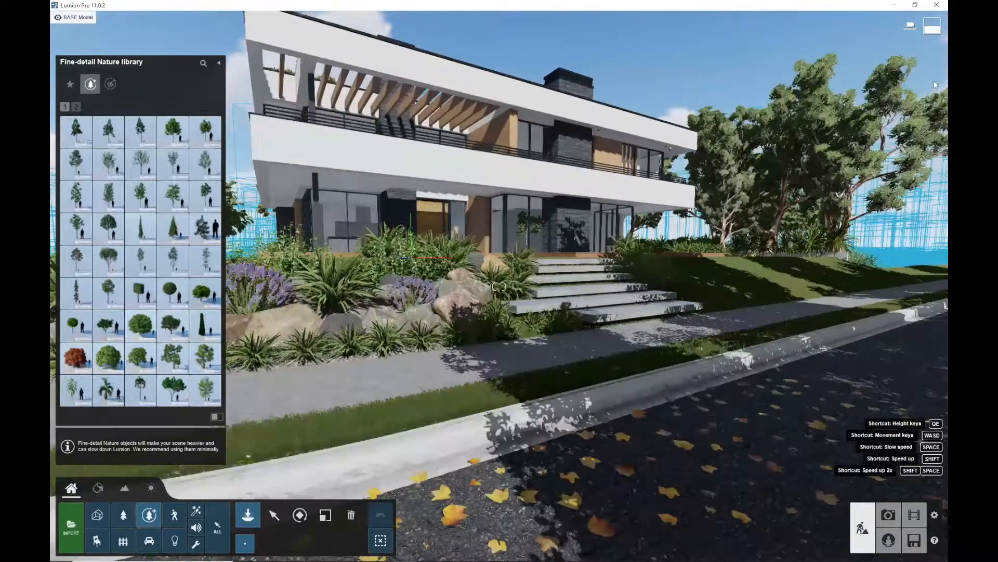
pyautogui.moveTo(921, 77); pyautogui.dragTo(850, 78, button='middle')
pyautogui.press('w')
pyautogui.moveTo(716, 359); pyautogui.dragTo(836, 278, button='right')
pyautogui.press('w')
pyautogui.press('w')
pyautogui.moveTo(836, 34); pyautogui.dragTo(851, 62, button='right')
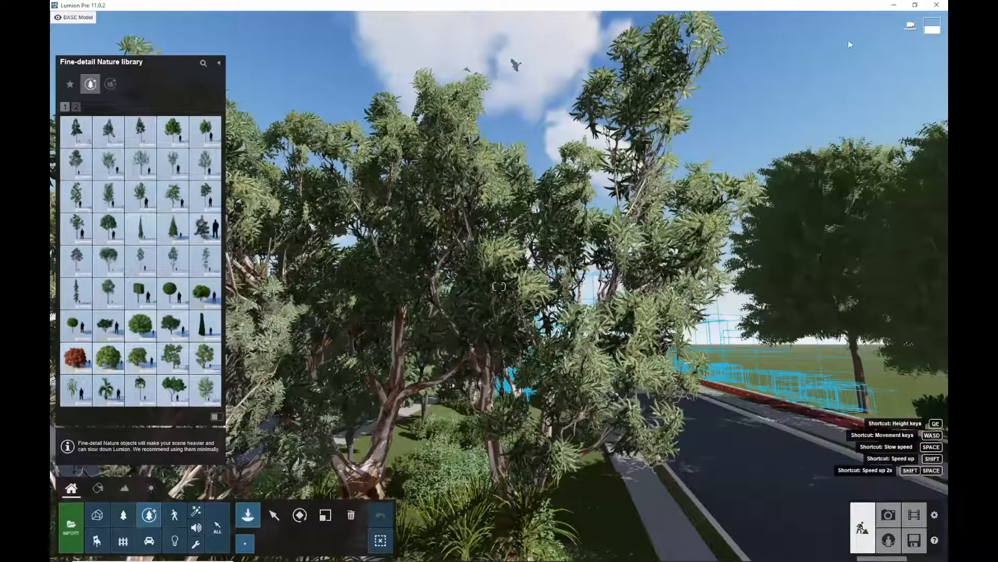
pyautogui.press('w')
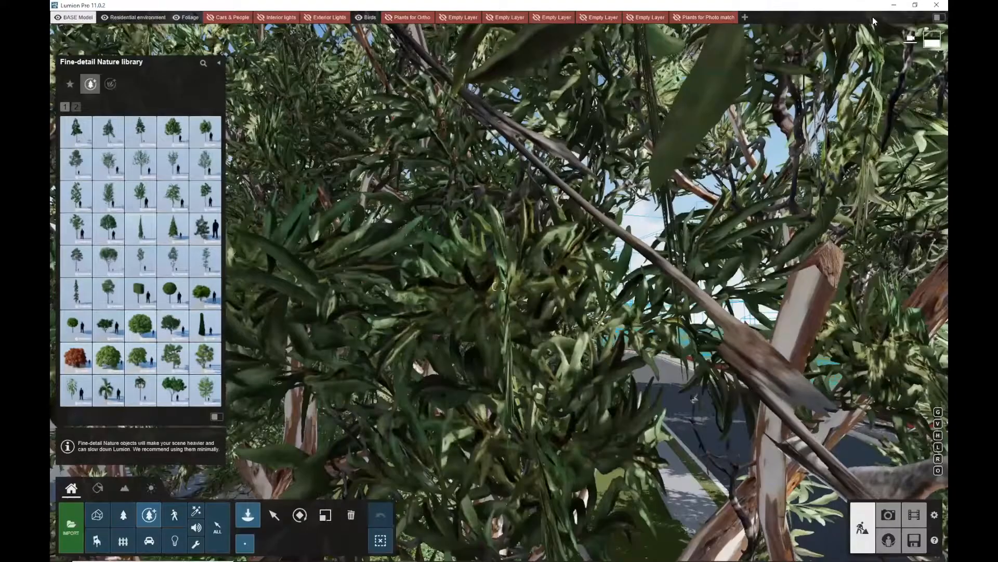
pyautogui.press('w')
pyautogui.press('s')
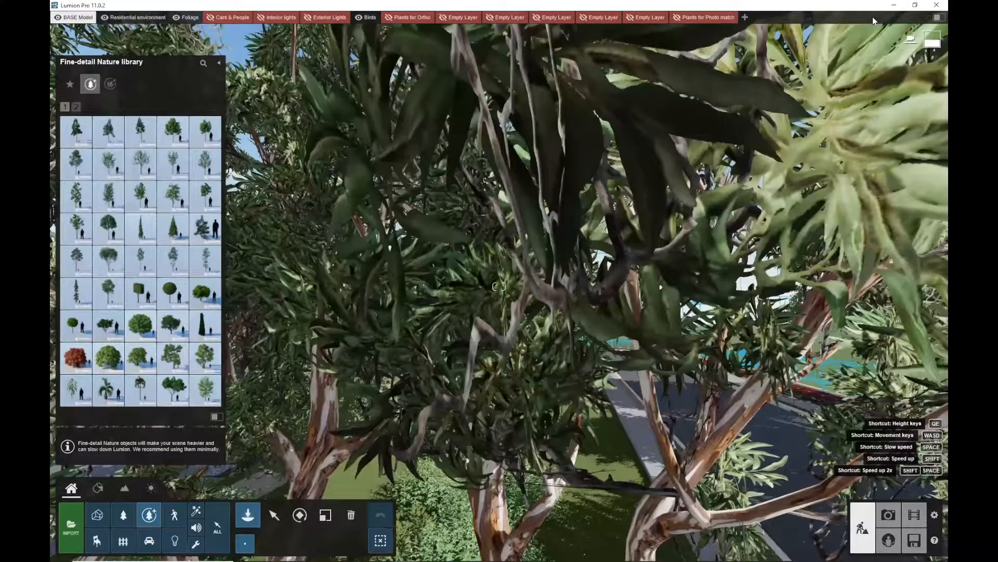
pyautogui.press('w')
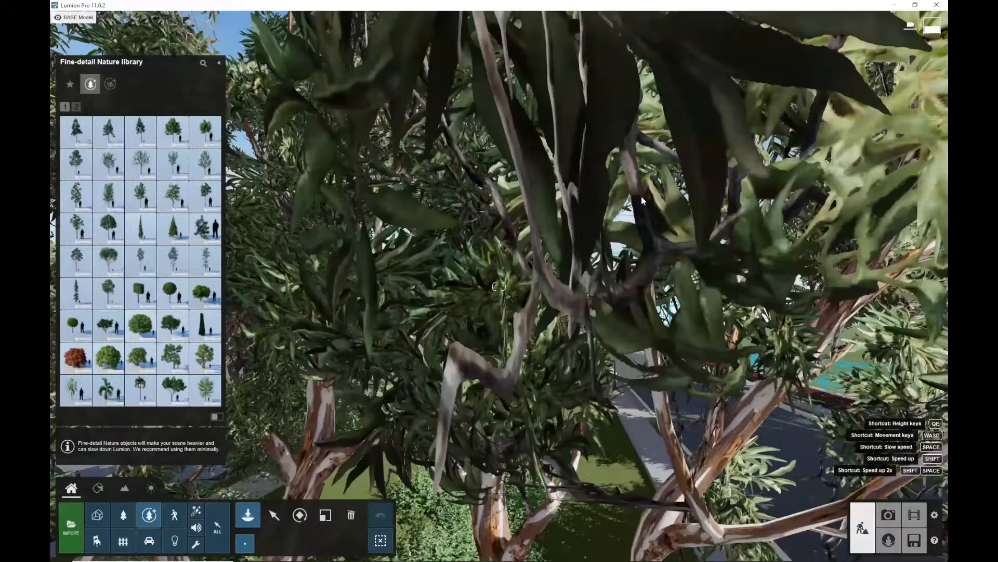
pyautogui.press('s')
pyautogui.press('s')
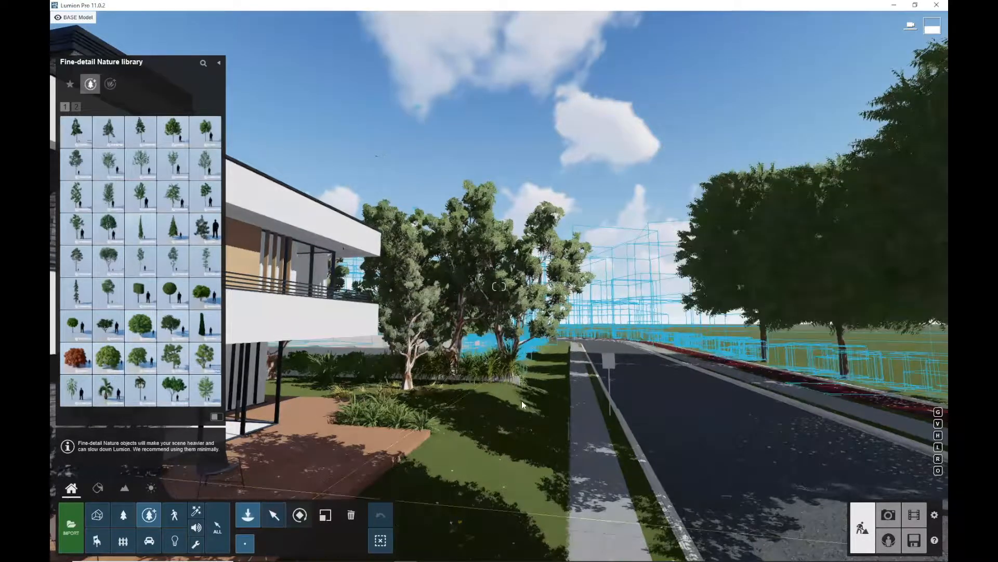
# Place another fine-detail tree from the library on the lawn beside the terrace
pyautogui.click(537, 383)
pyautogui.press('w')
pyautogui.click(206, 295)
pyautogui.click(429, 456)
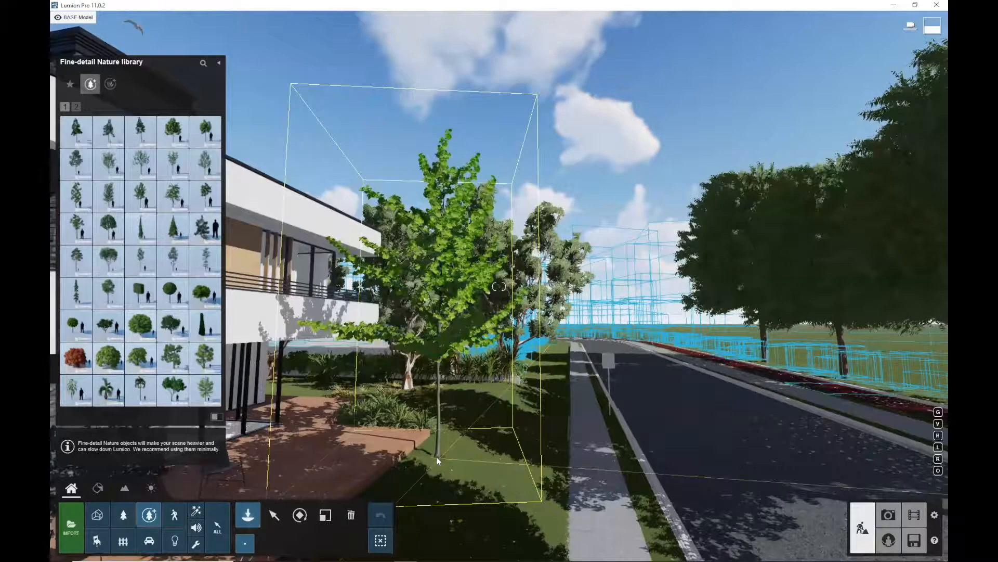
# Fly up to the newly placed tree to inspect its leaves, then back away
pyautogui.press('w')
pyautogui.press('w')
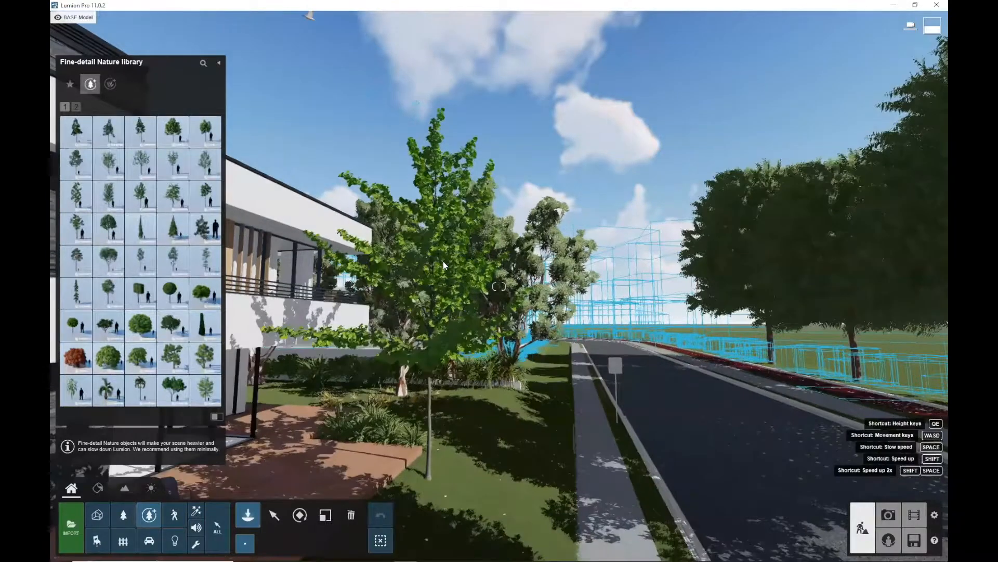
pyautogui.press('w')
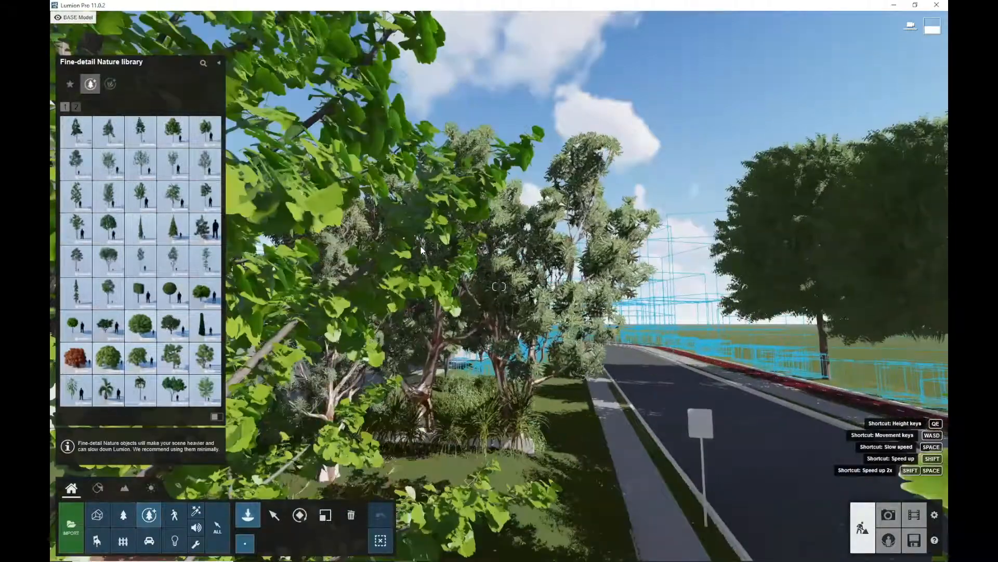
pyautogui.press('w')
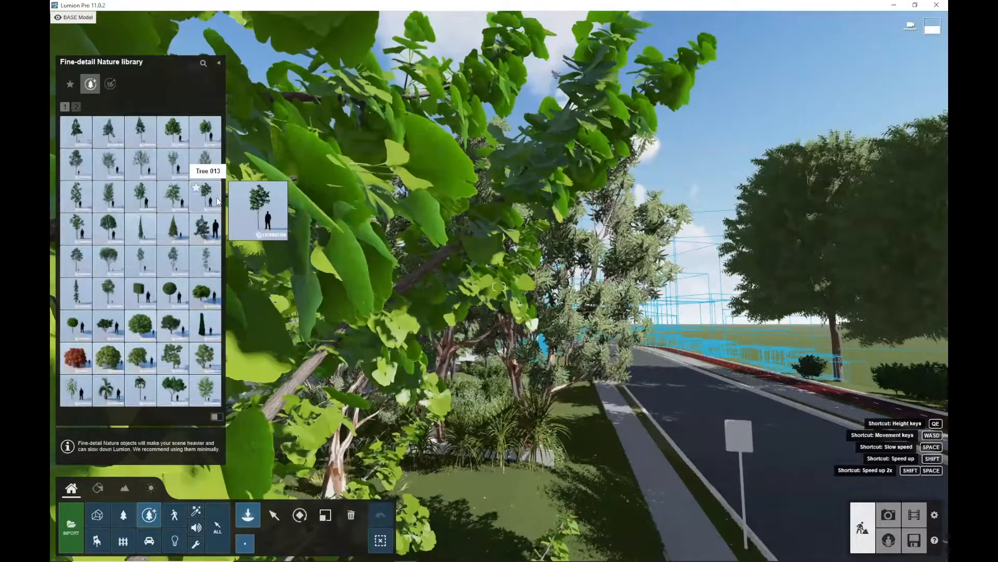
pyautogui.moveTo(195, 239)
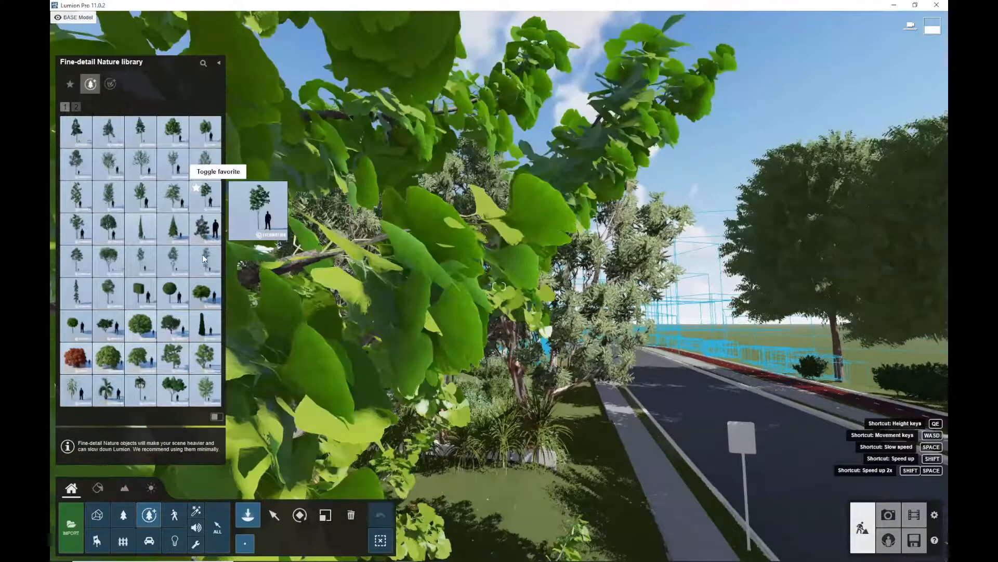
pyautogui.press('s')
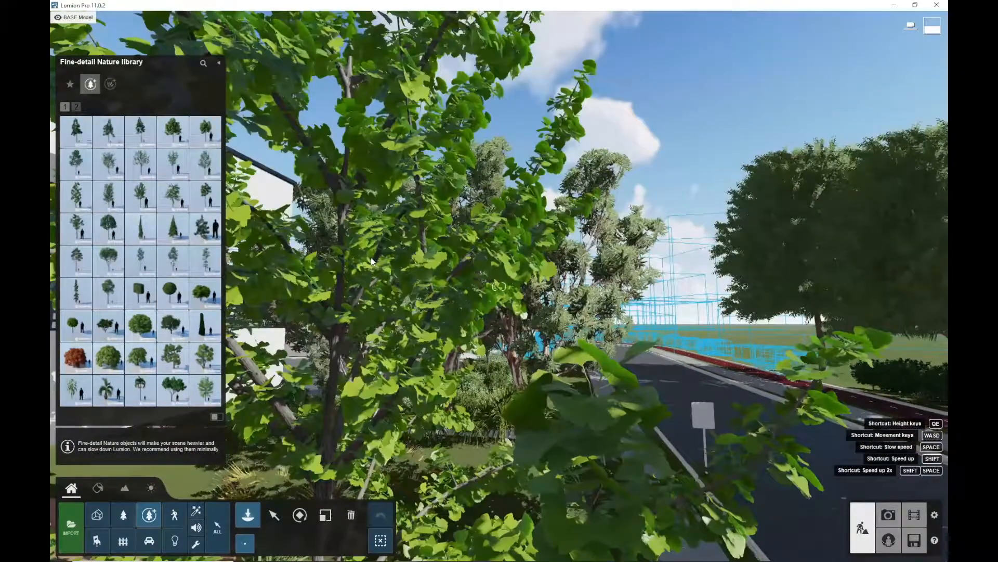
pyautogui.press('s')
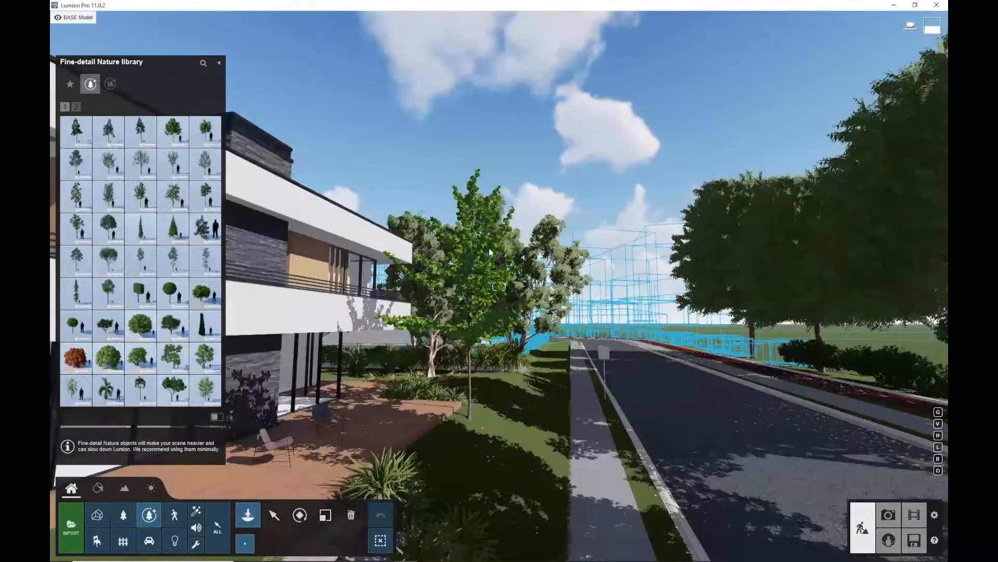
# Place another fine-detail tree among the trees across the street
pyautogui.moveTo(488, 248); pyautogui.dragTo(737, 191, button='right')
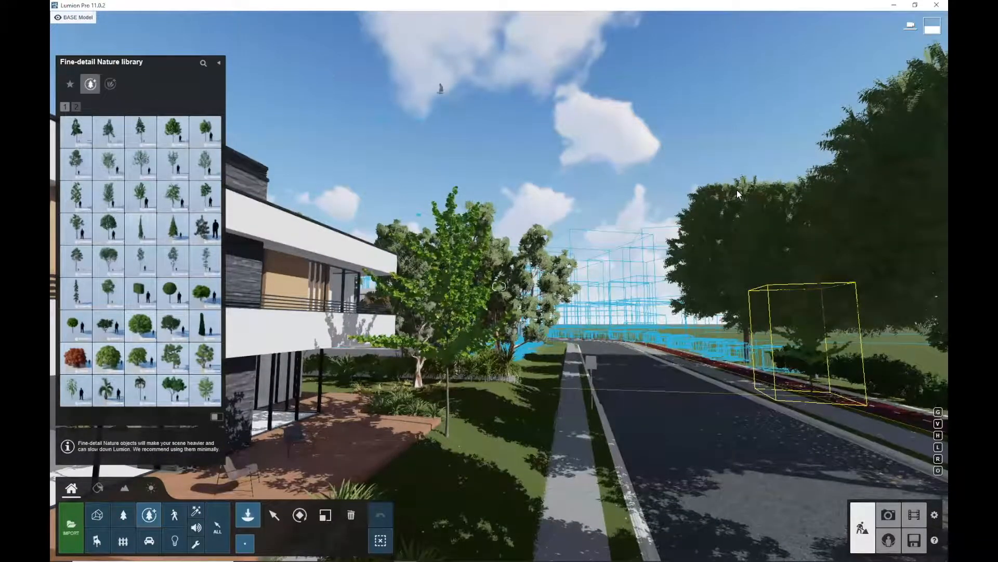
pyautogui.moveTo(738, 191); pyautogui.dragTo(738, 190, button='right')
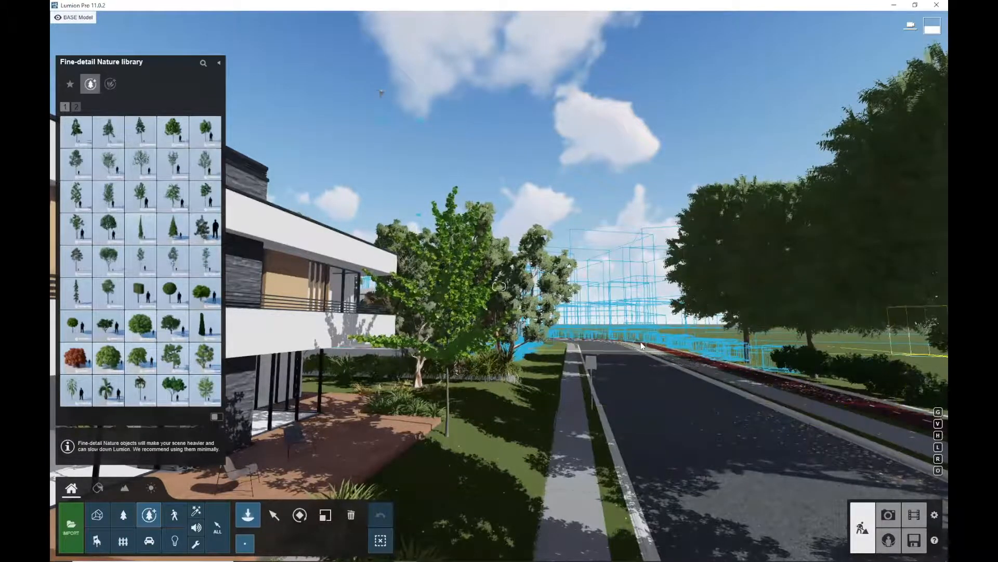
pyautogui.press('w')
pyautogui.press('w')
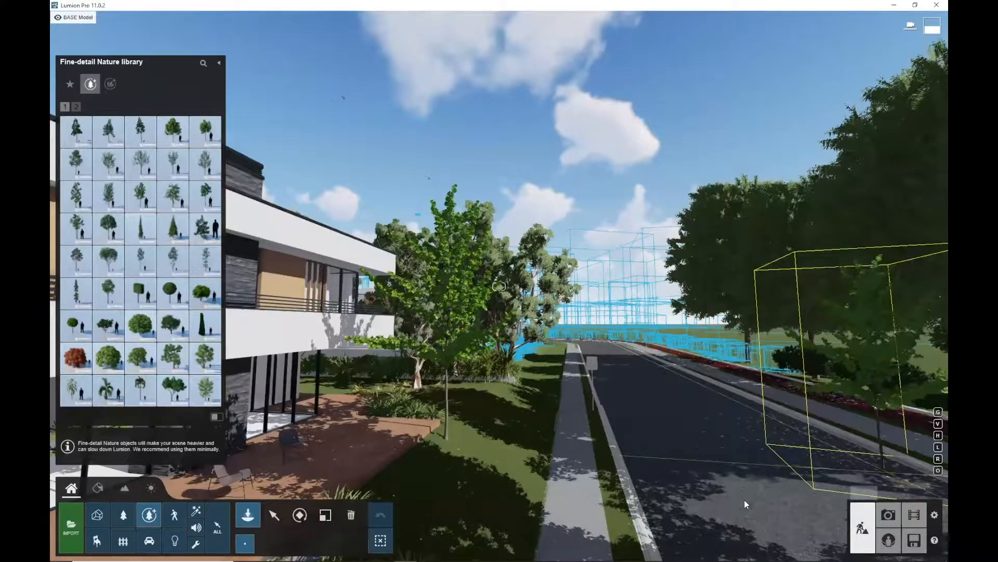
# Open Photo mode and step through the saved camera views from 1 - Ext Wide to 8 - Axo 45
pyautogui.click(887, 515)
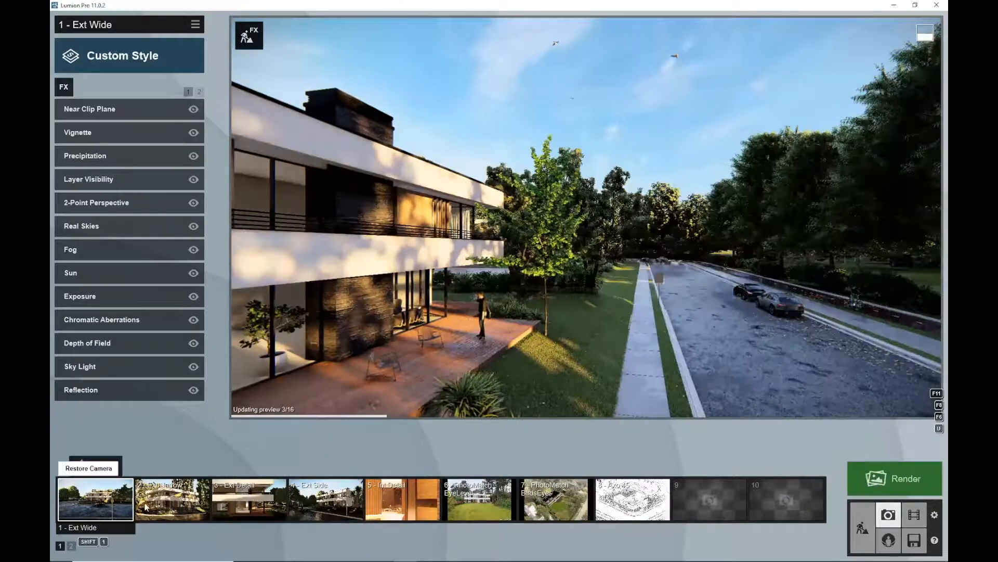
pyautogui.click(105, 500)
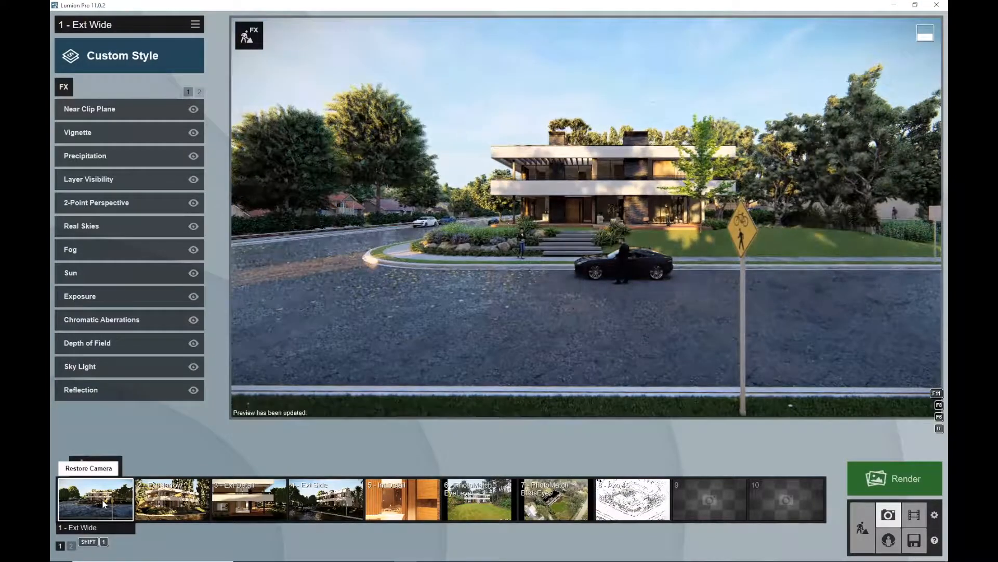
pyautogui.click(157, 500)
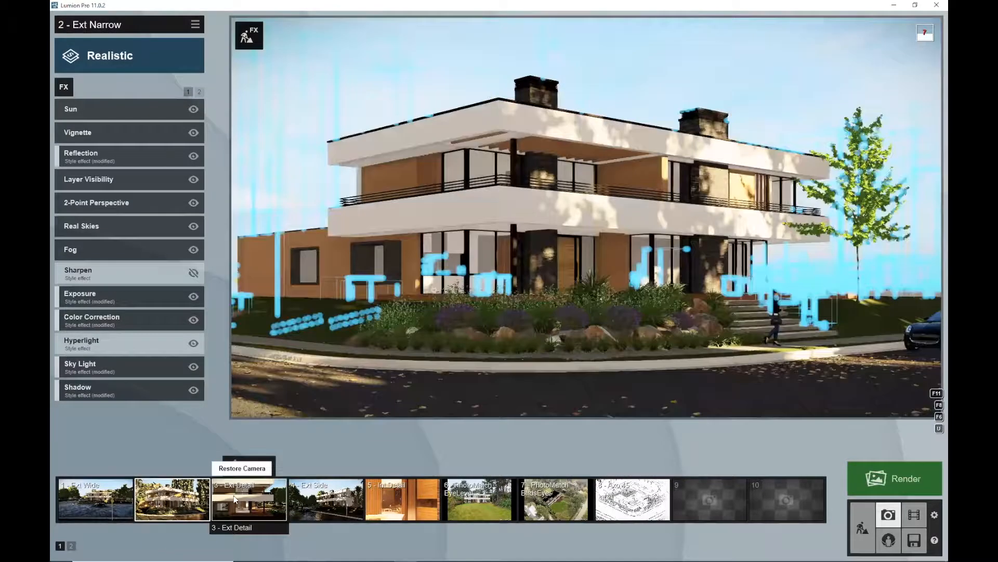
pyautogui.click(233, 495)
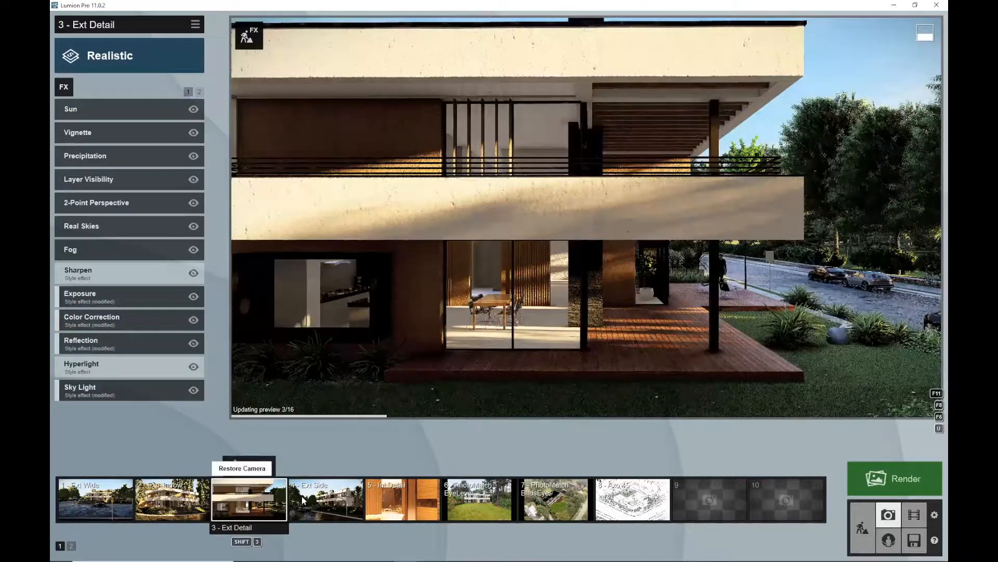
pyautogui.click(343, 494)
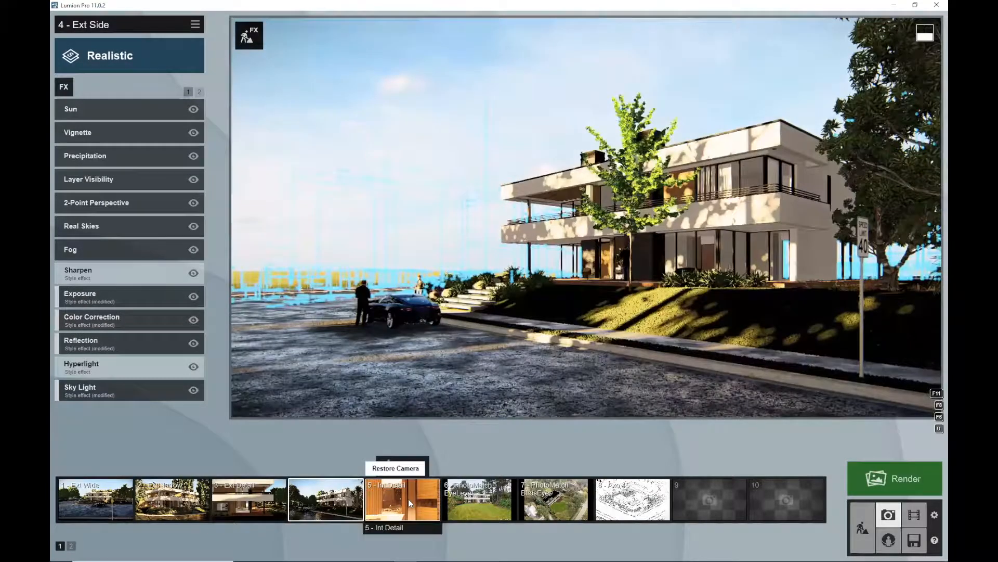
pyautogui.click(408, 498)
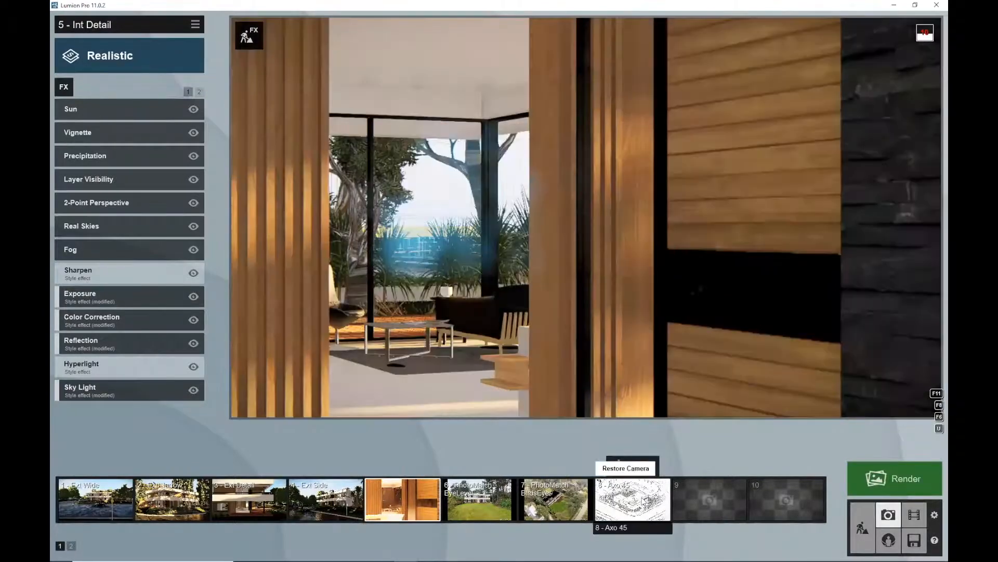
pyautogui.click(633, 499)
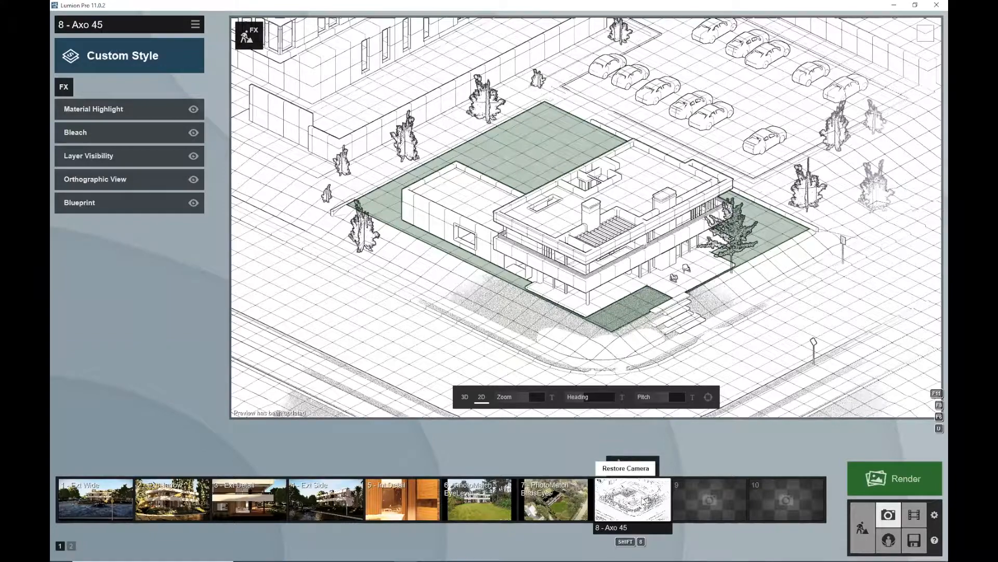
# Select the 7 - PhotoMatch BirdsEye photo view, then switch to Movie mode
pyautogui.click(564, 498)
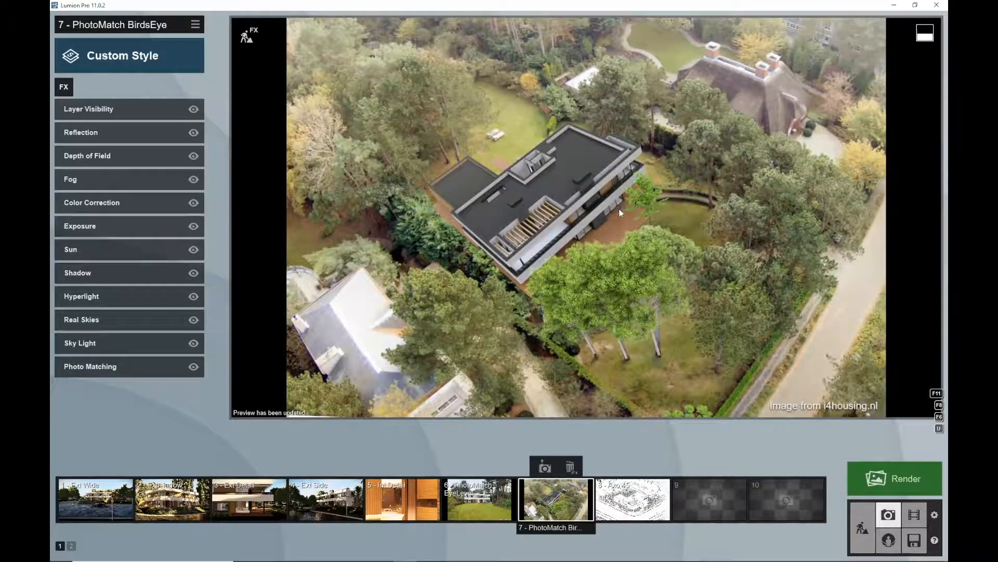
pyautogui.moveTo(689, 514)
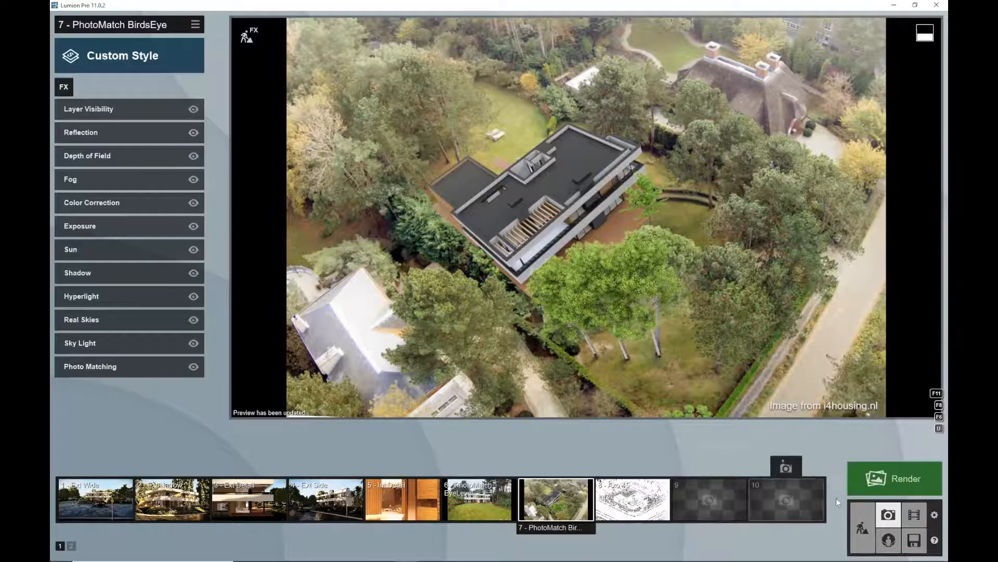
pyautogui.click(915, 515)
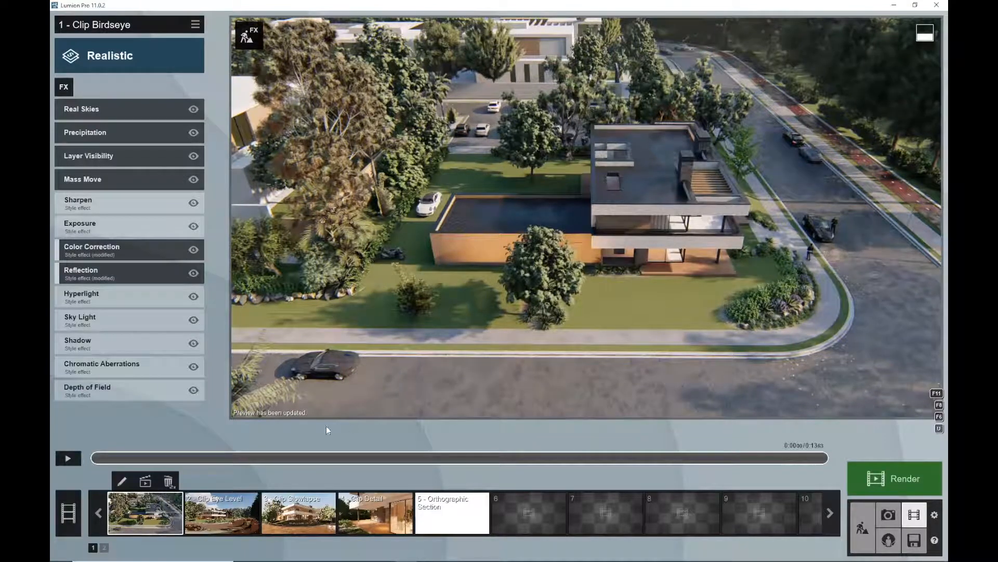
# Play the preview of the saved movie clips 1 - Clip Birdseye, 5 - Orthographic Section and 3 - Clip Slowlapse
pyautogui.click(69, 459)
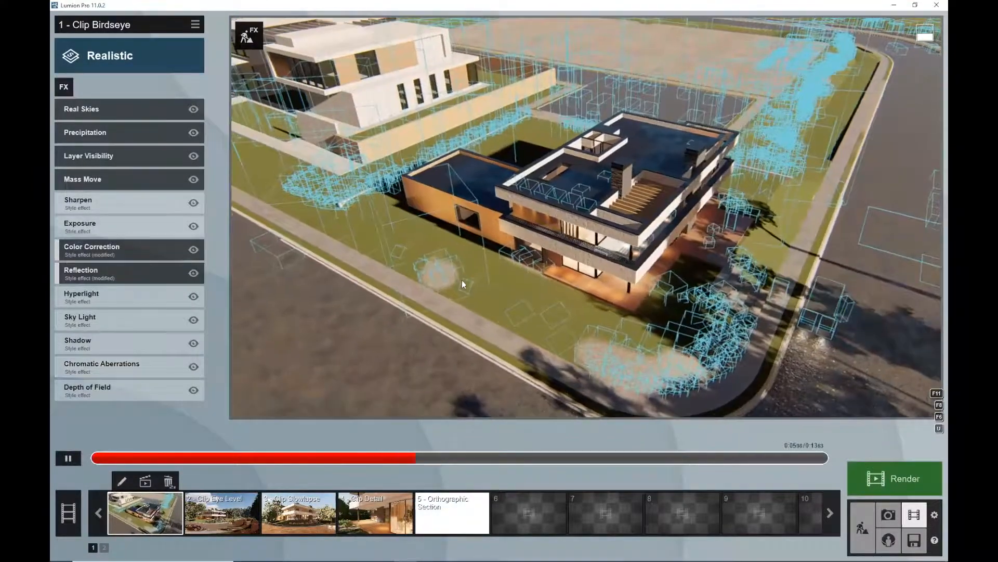
pyautogui.click(72, 458)
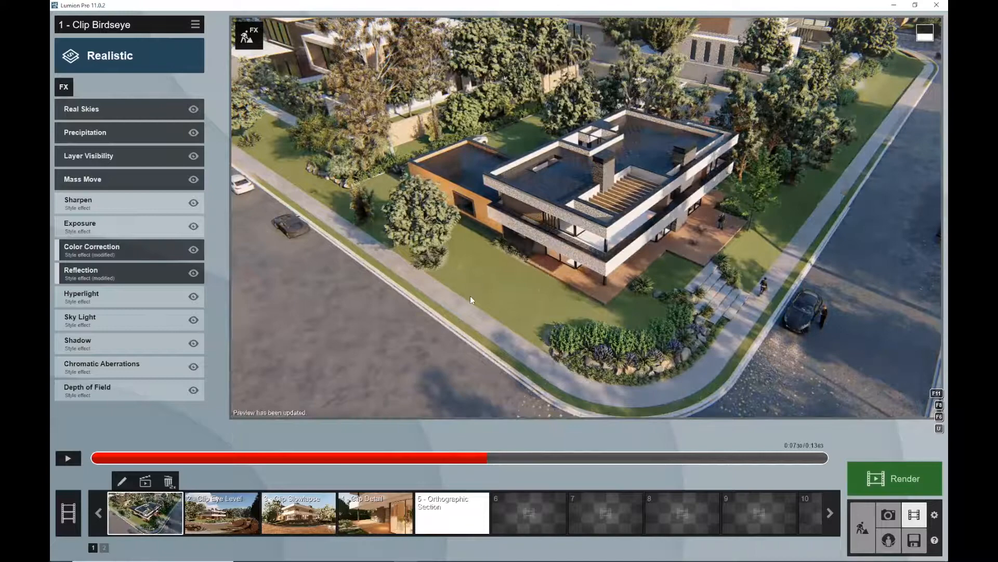
pyautogui.click(68, 459)
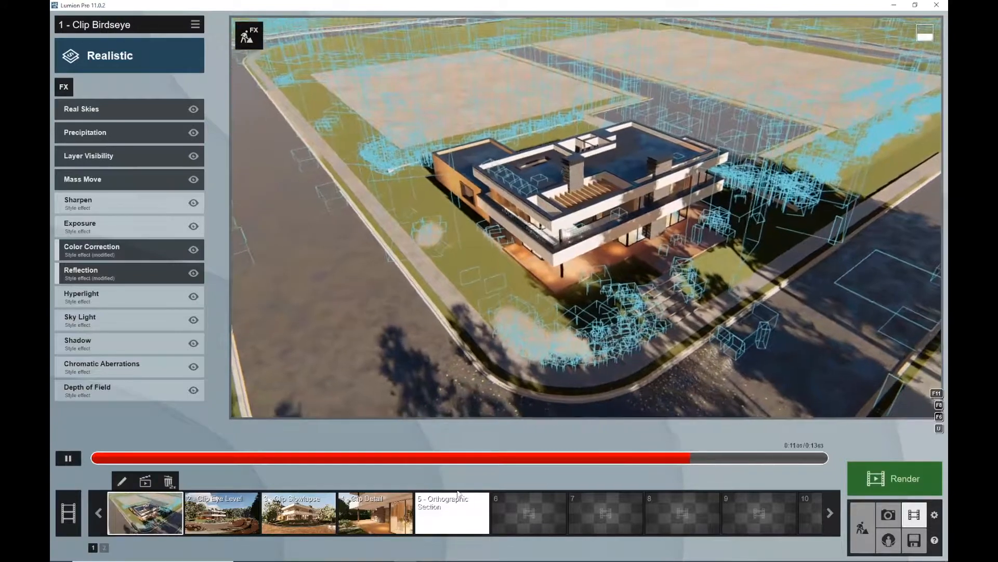
pyautogui.click(452, 524)
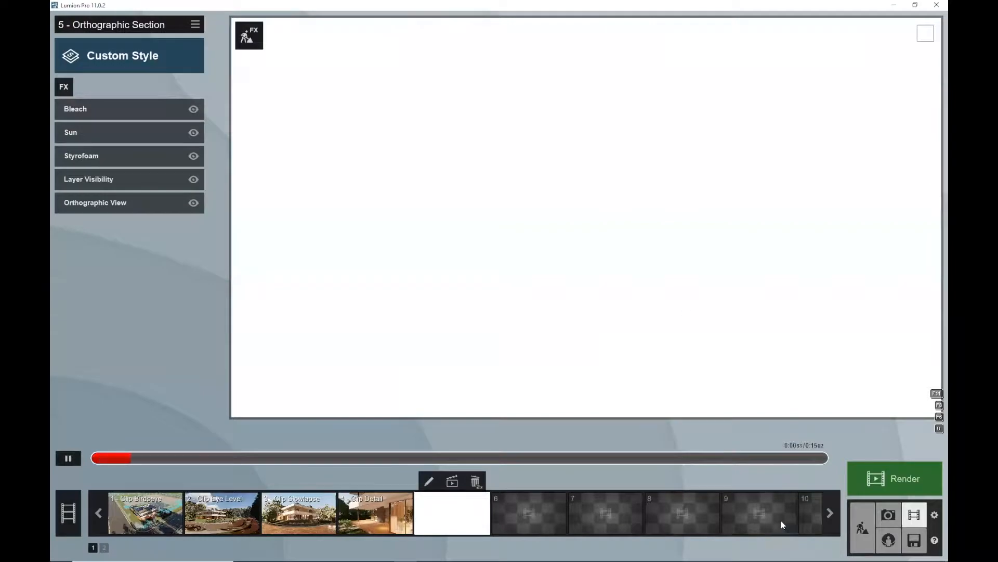
pyautogui.click(298, 514)
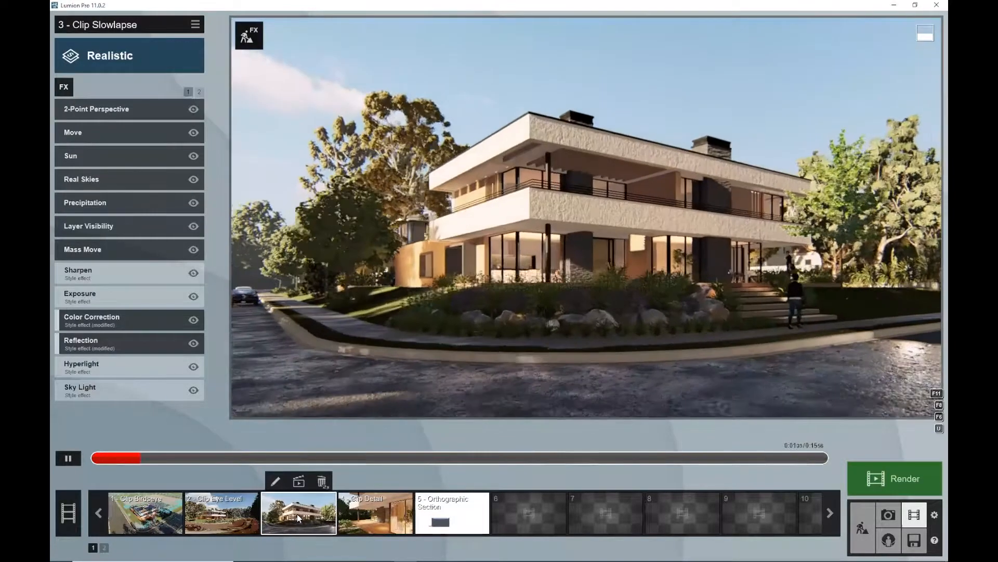